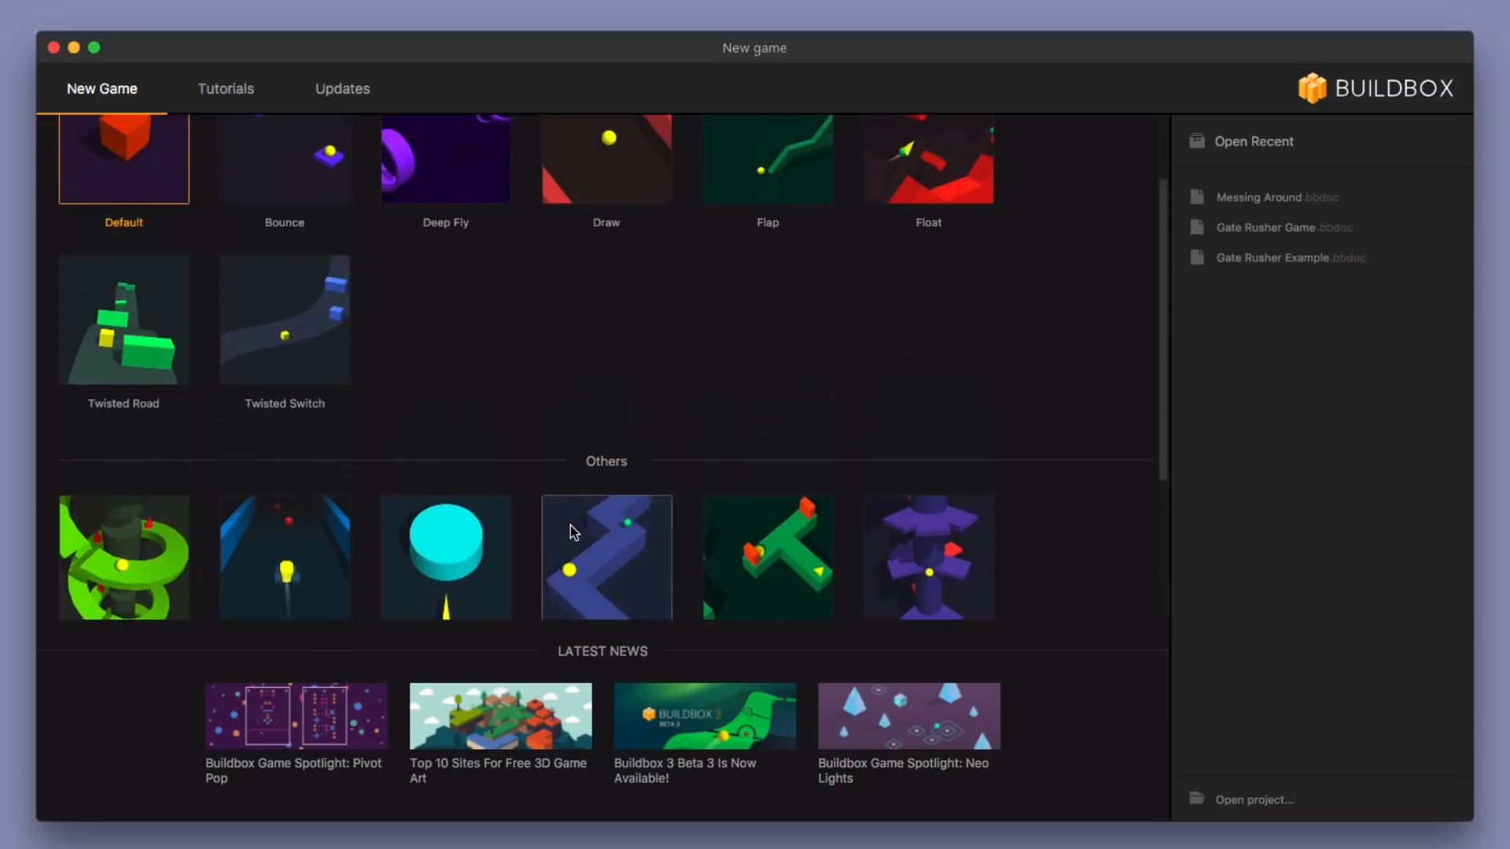
Create a new game from the Space Buggy template and open its 3D World for editing.
scroll(601, 551, down, 5)
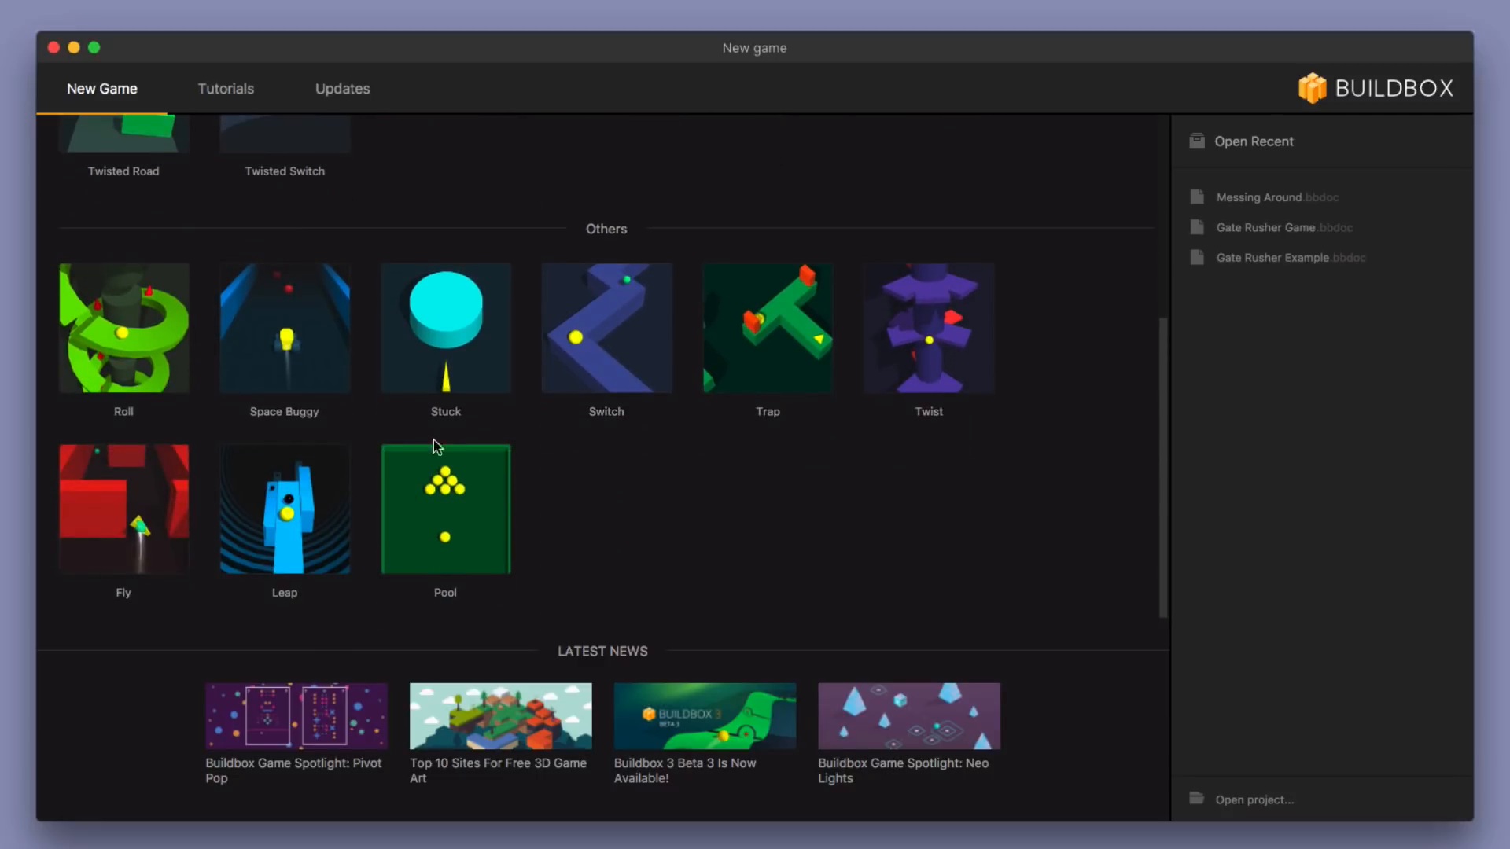
click(291, 364)
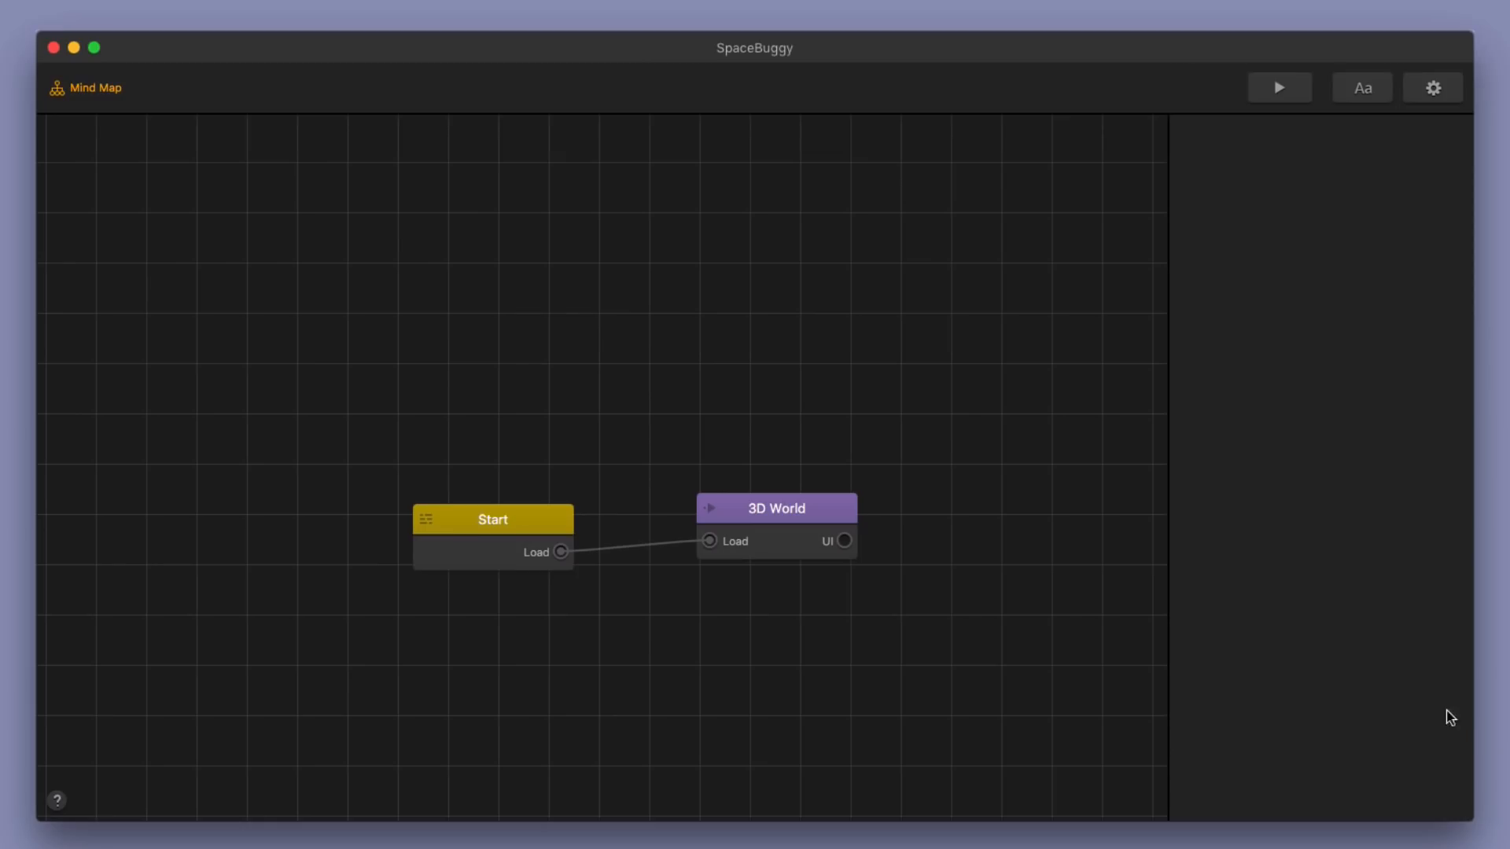
double_click(800, 518)
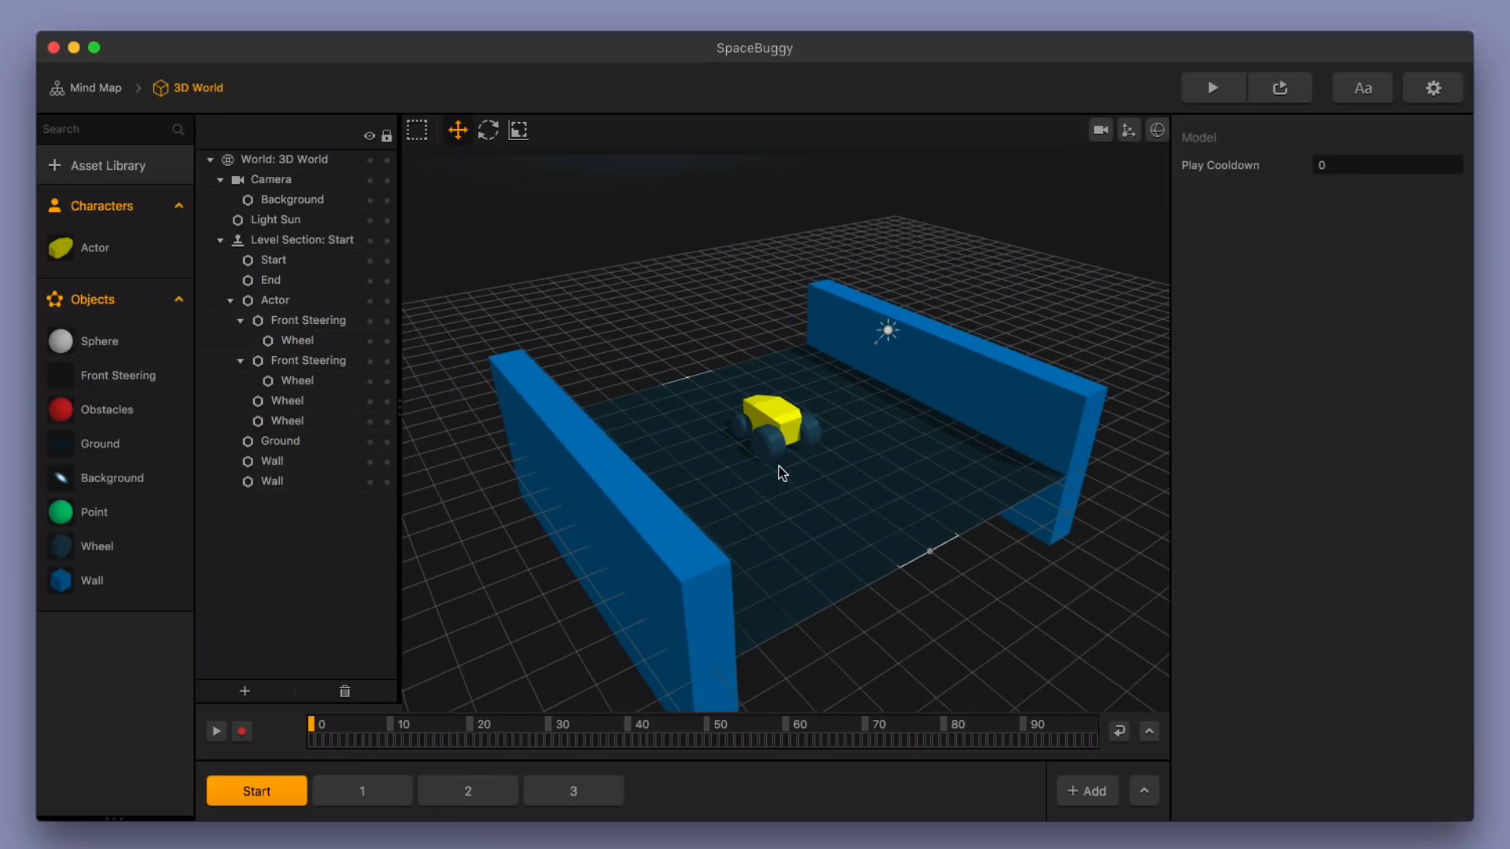
Select the buggy's Actor entity and switch to editing its If Collide collision shape.
middle_drag(778, 466, 826, 481)
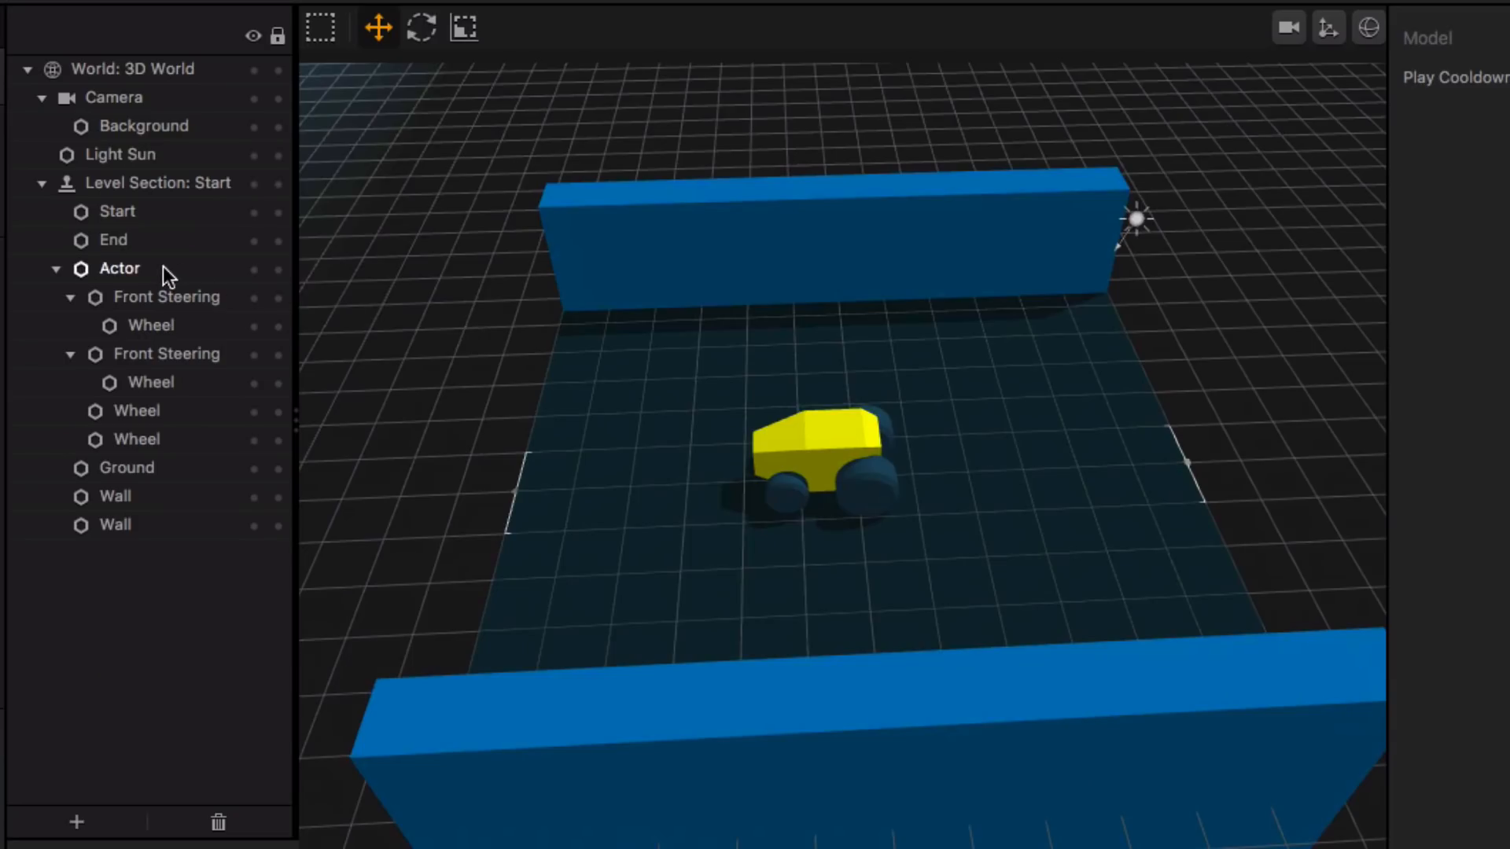
click(308, 302)
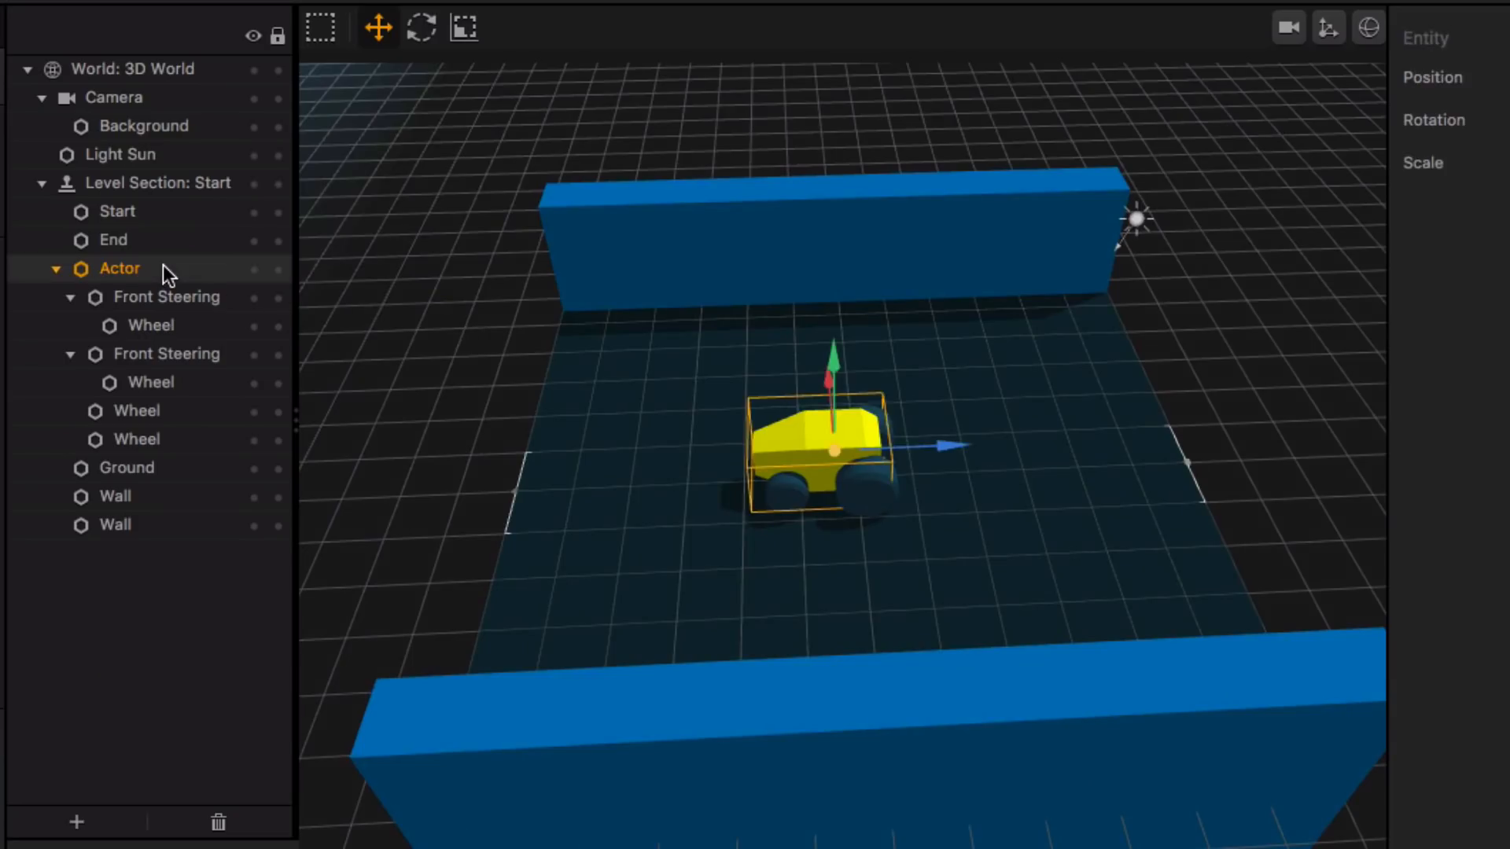
click(1369, 28)
scroll(885, 465, up, 3)
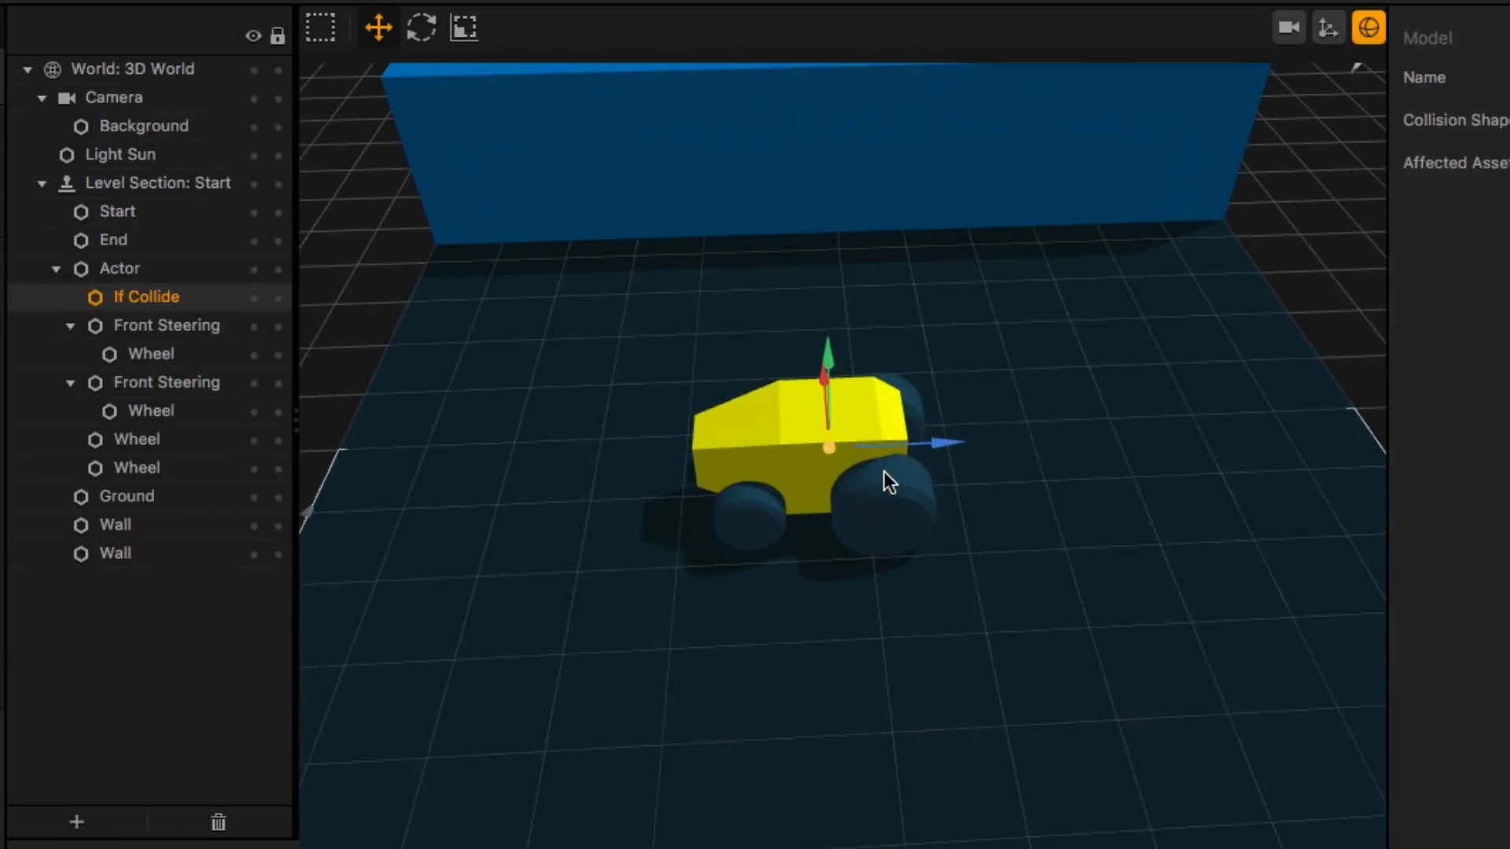
Scale the If Collide shape uniformly, enlarging it past the buggy's roof and shrinking it slightly to fit the body height.
click(463, 28)
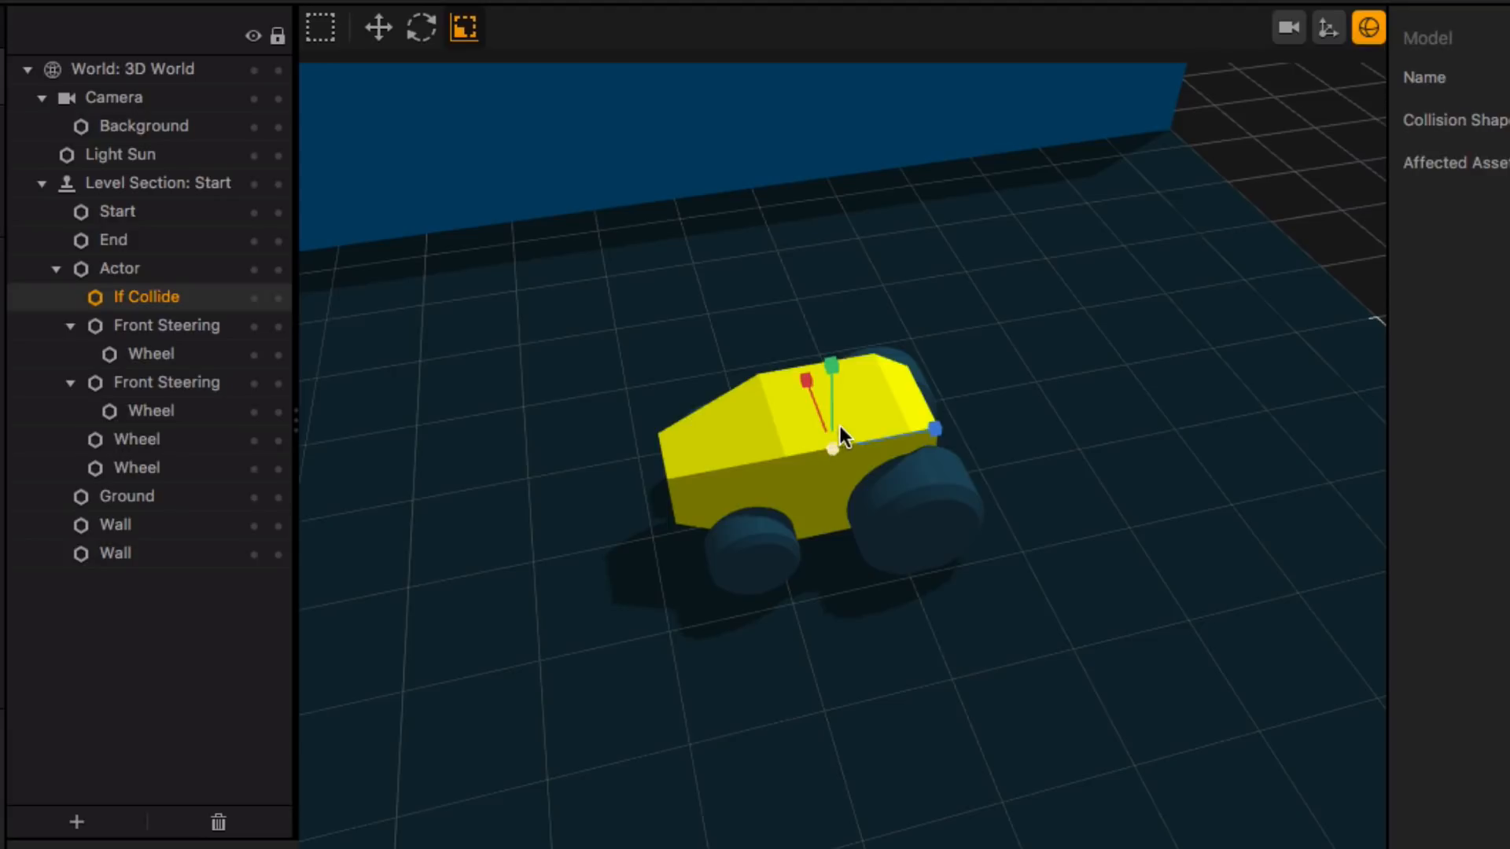
drag(839, 425, 854, 389)
middle_drag(855, 389, 895, 382)
scroll(895, 381, up, 3)
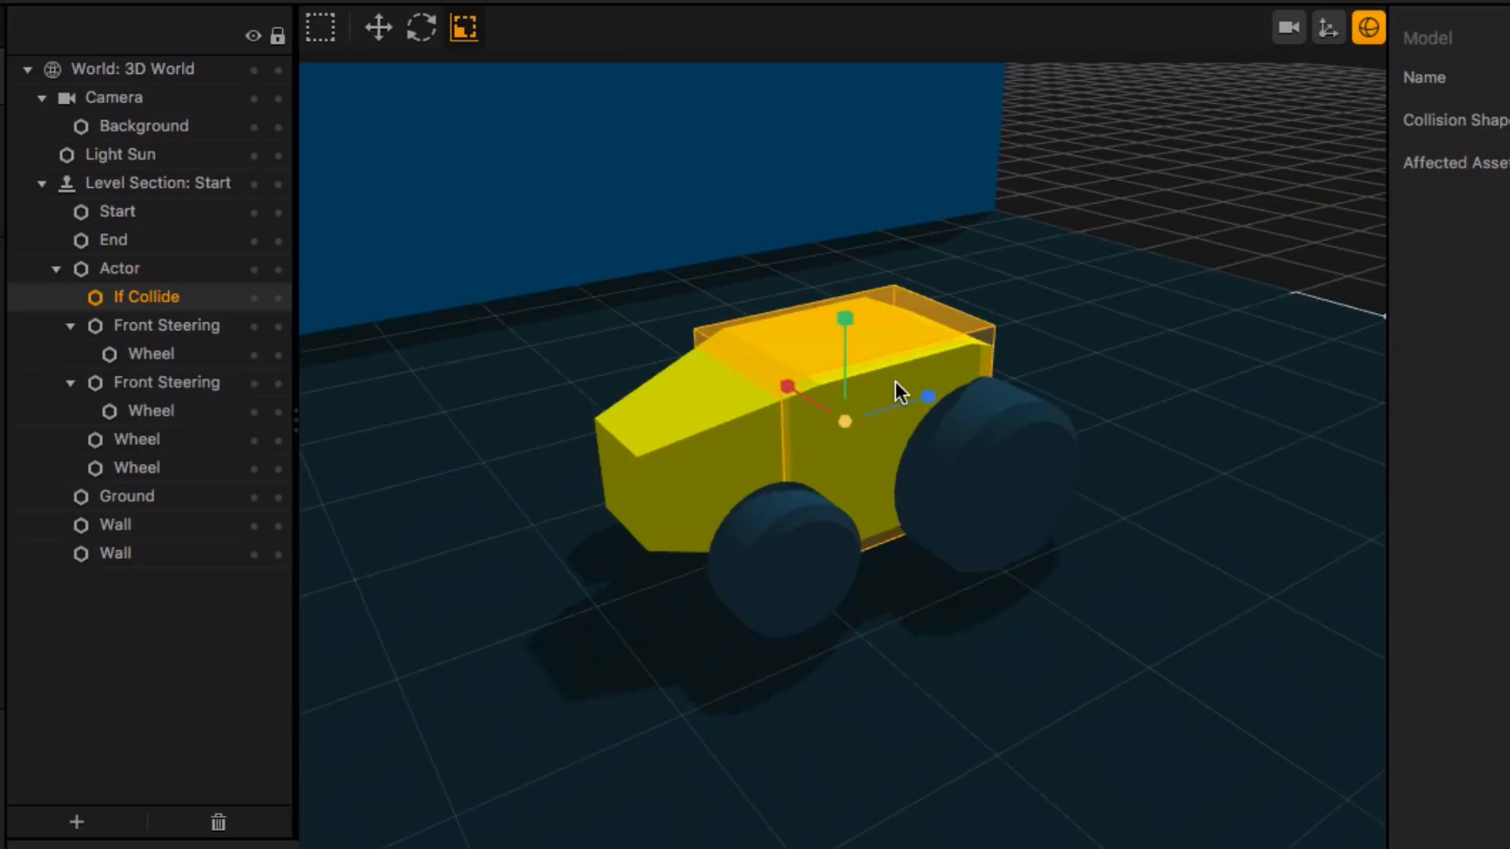
scroll(895, 380, up, 5)
scroll(890, 387, down, 3)
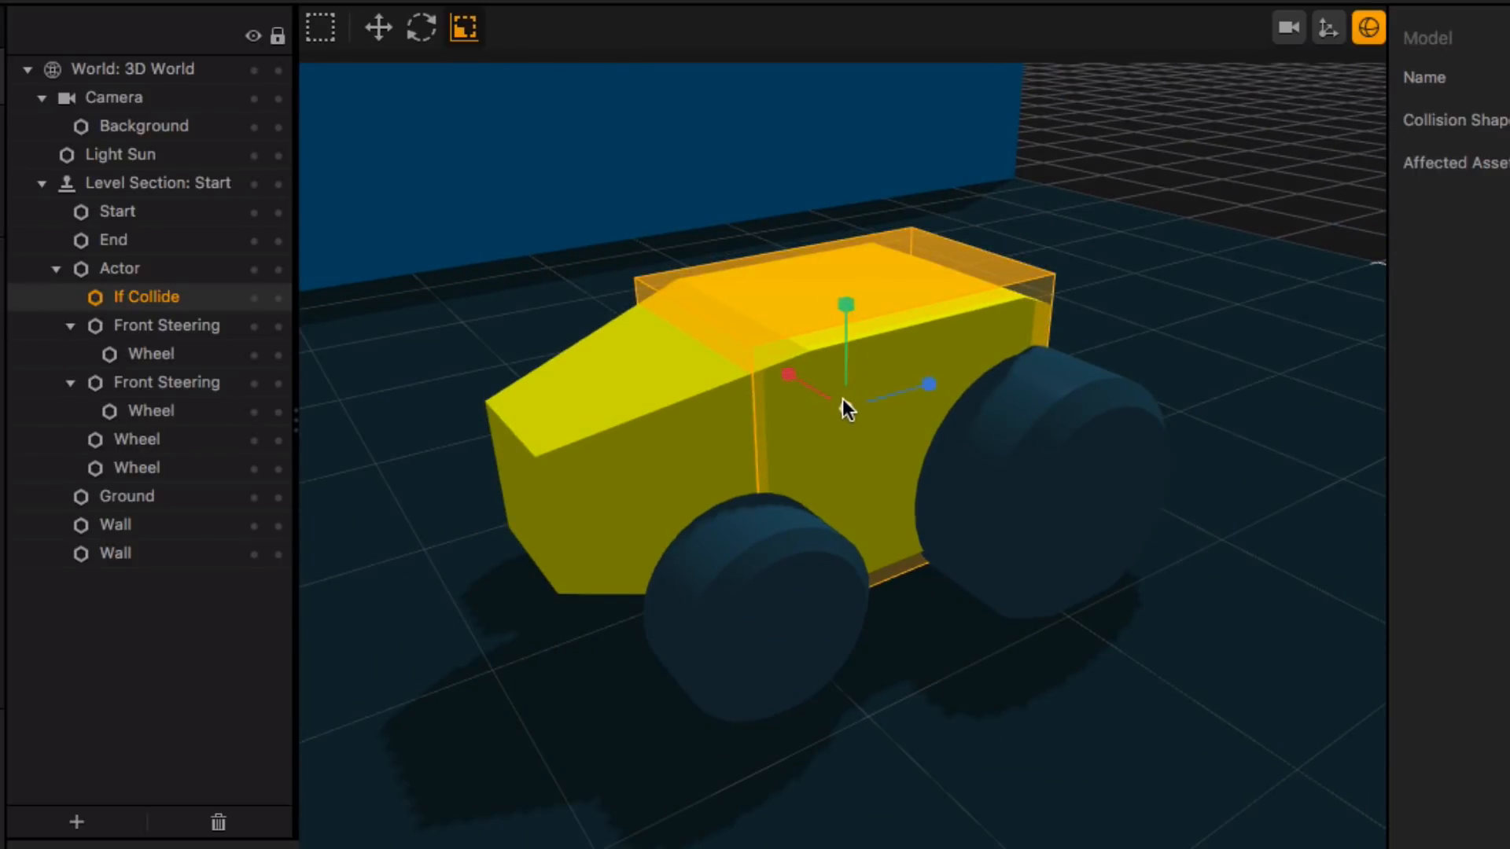
drag(842, 399, 842, 412)
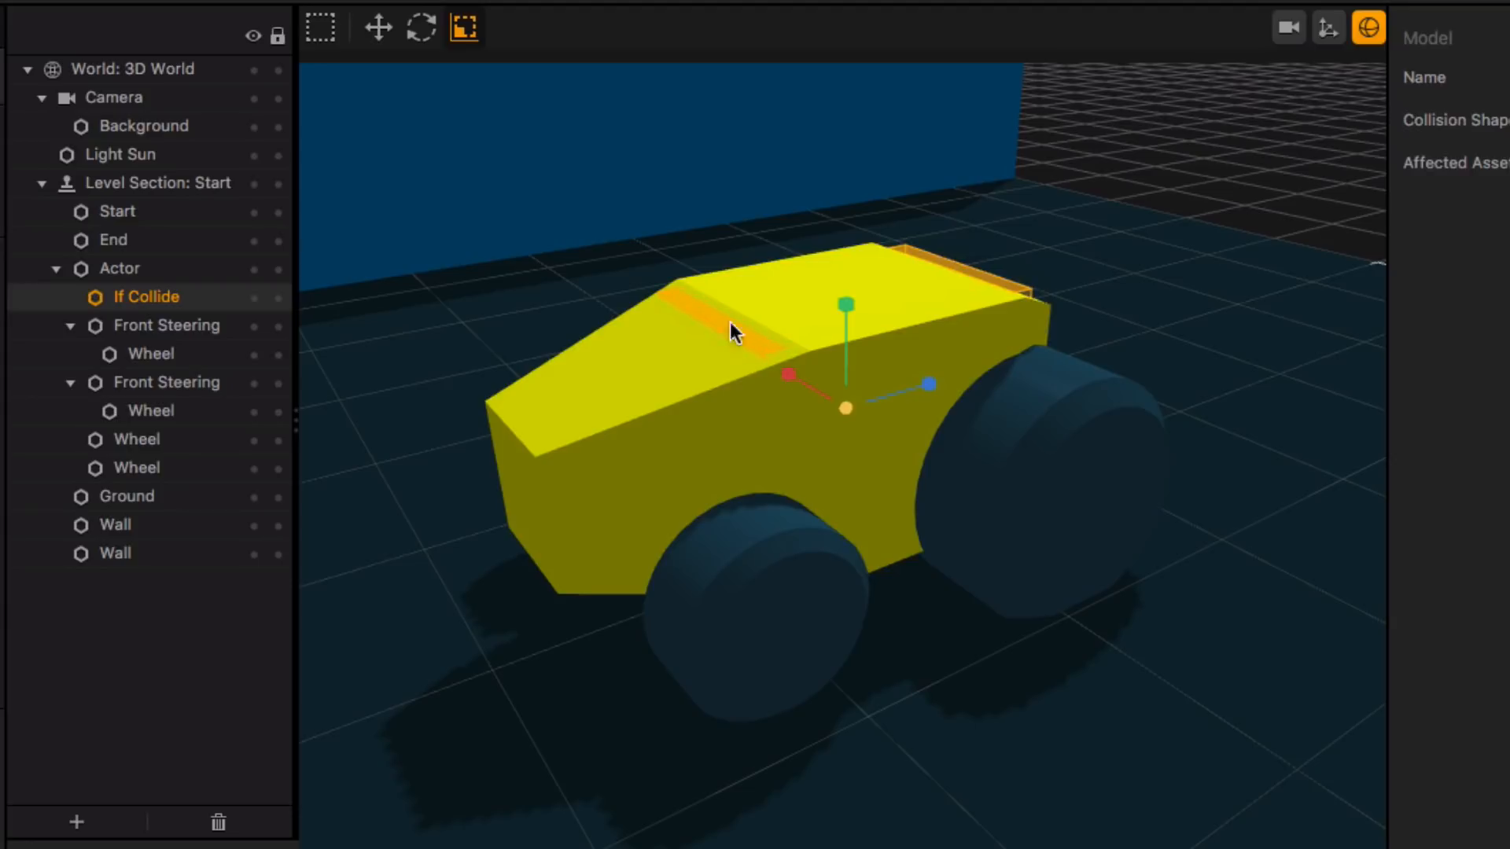
Move the If Collide shape forward to cover the buggy's nose and leave collision shape editing.
click(384, 33)
mouse_move(893, 388)
middle_down()
mouse_move(837, 393)
mouse_move(893, 411)
middle_up()
drag(904, 387, 752, 399)
middle_drag(751, 400, 857, 383)
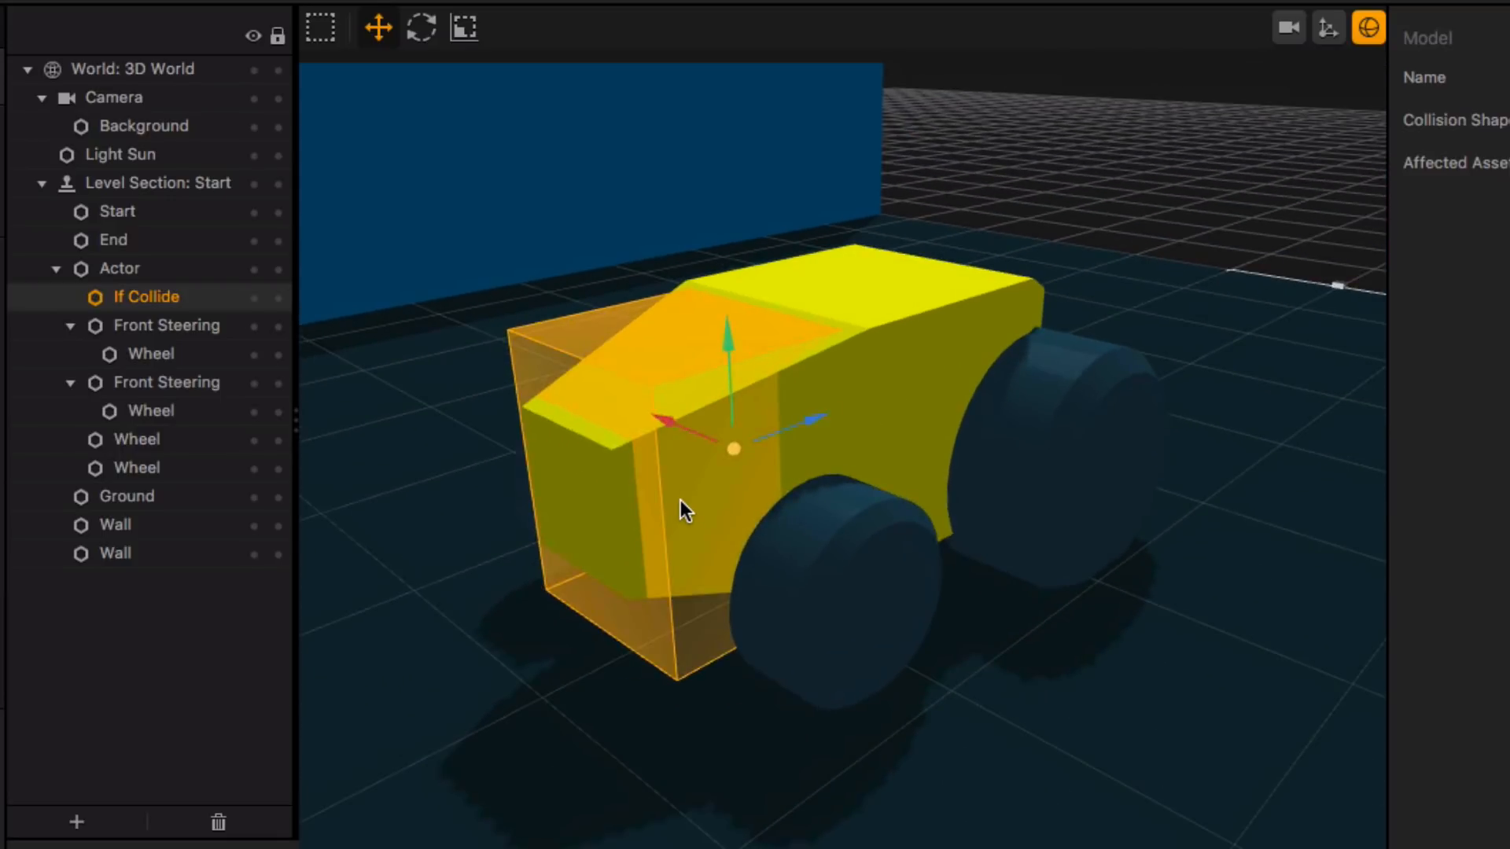
scroll(681, 500, down, 8)
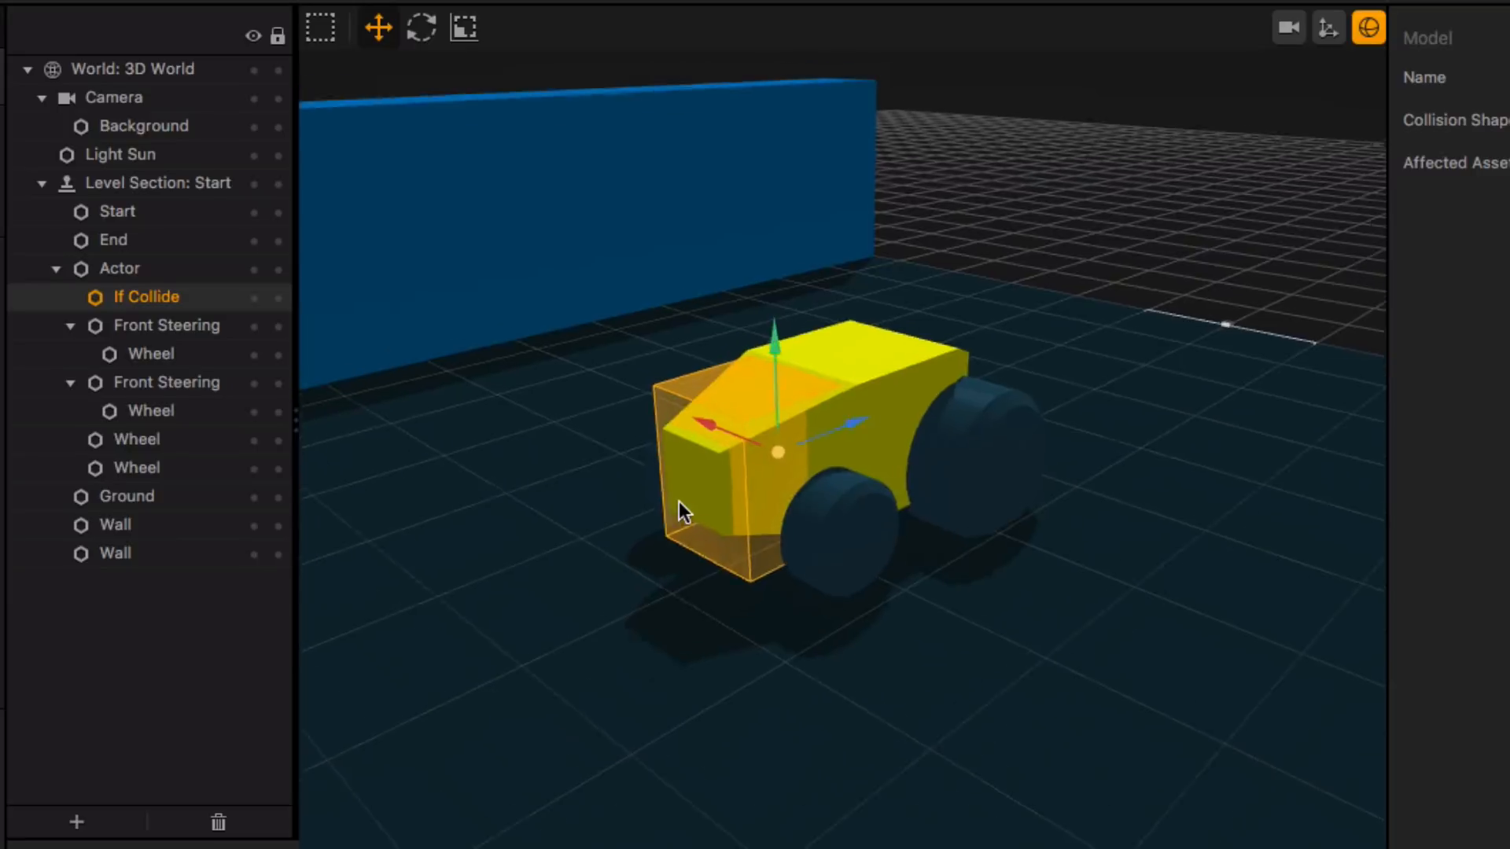
middle_drag(860, 520, 708, 519)
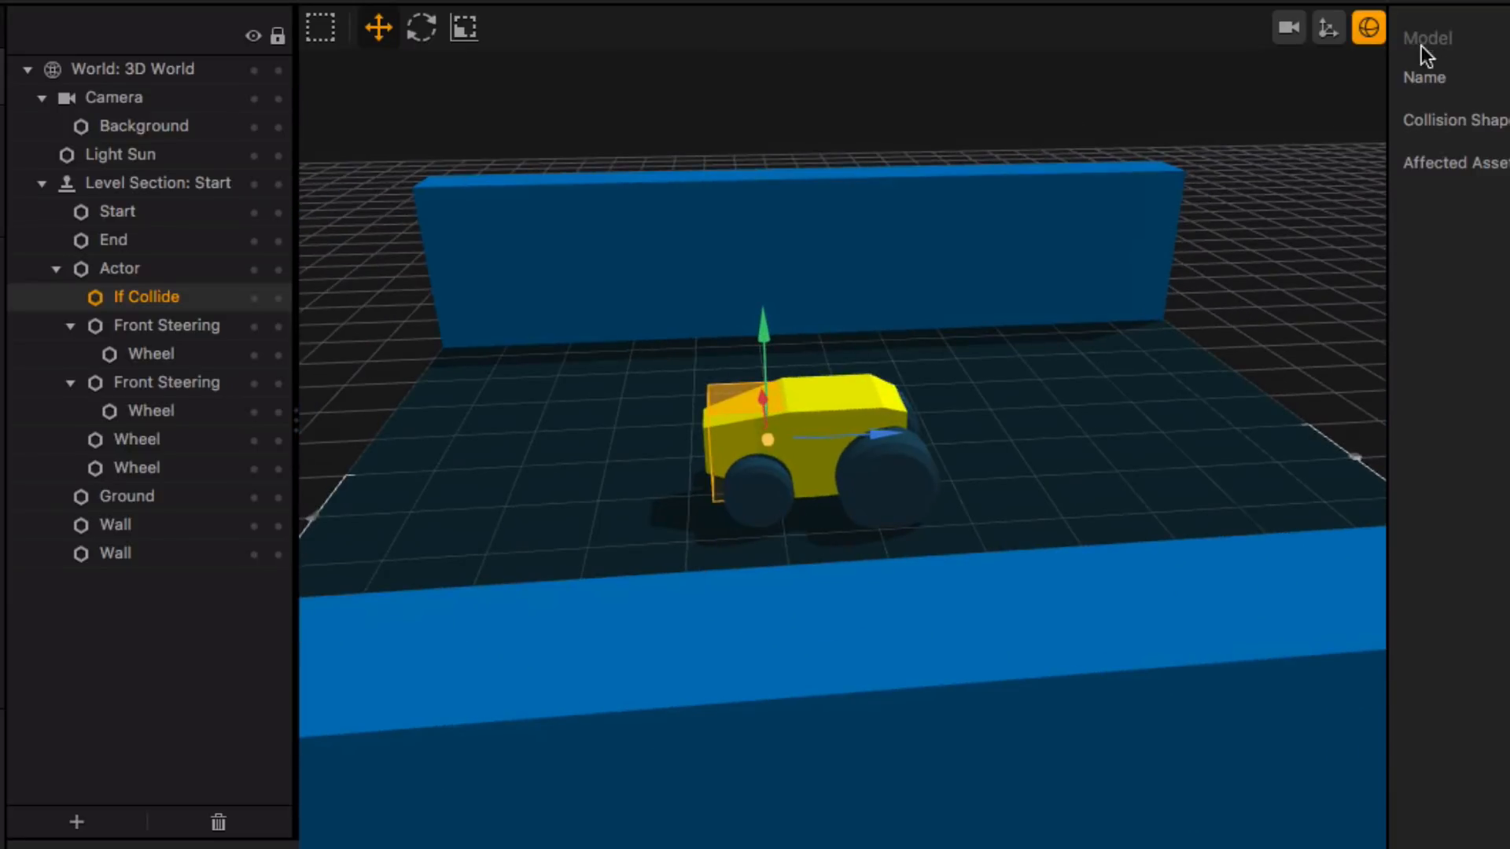
click(1375, 22)
middle_drag(1003, 414, 857, 470)
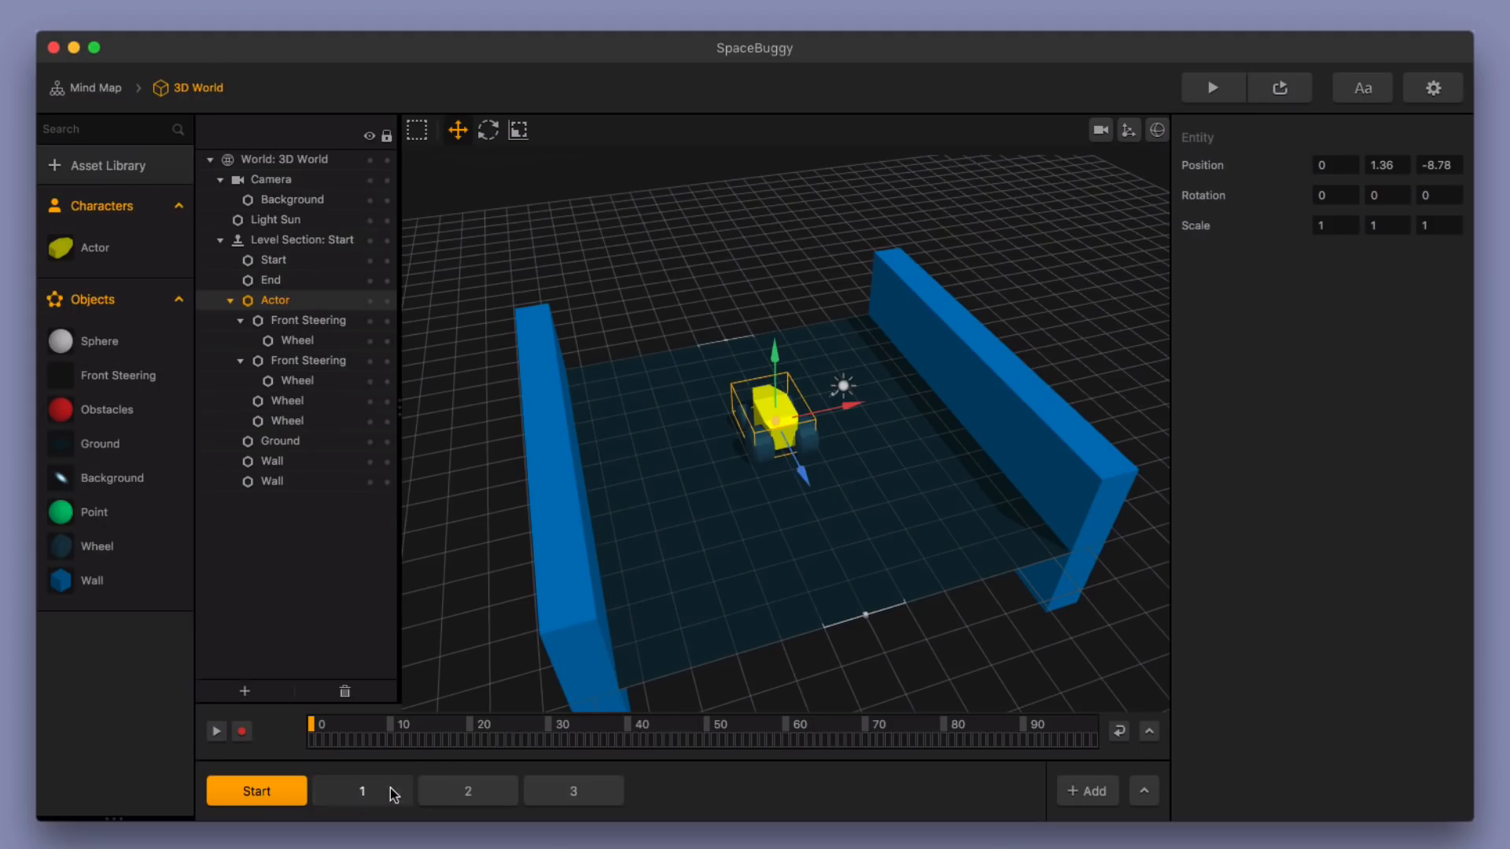
Delete both red obstacle spheres from level section 1.
click(391, 789)
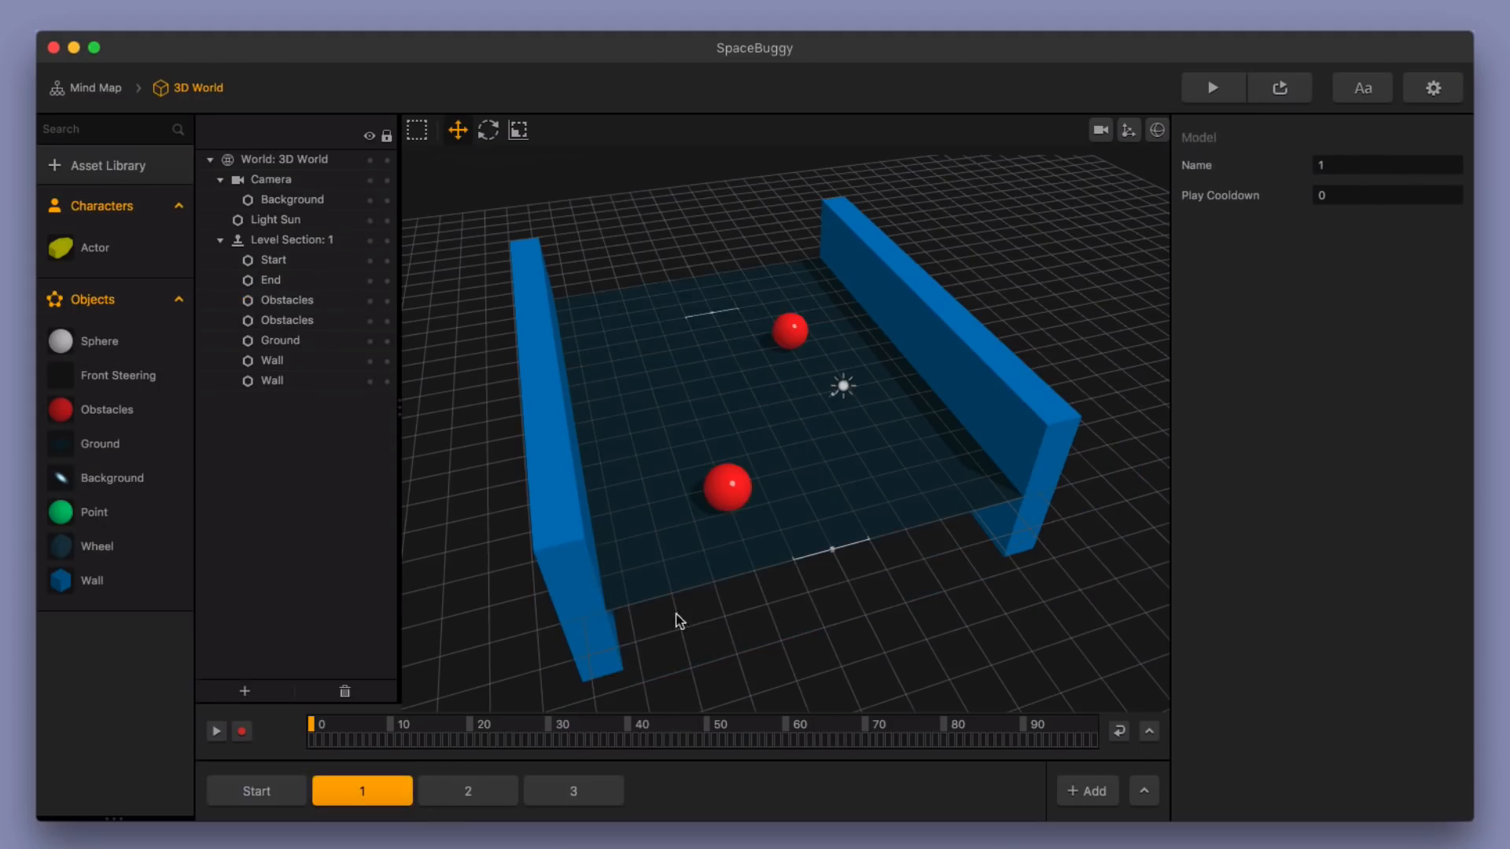
click(742, 497)
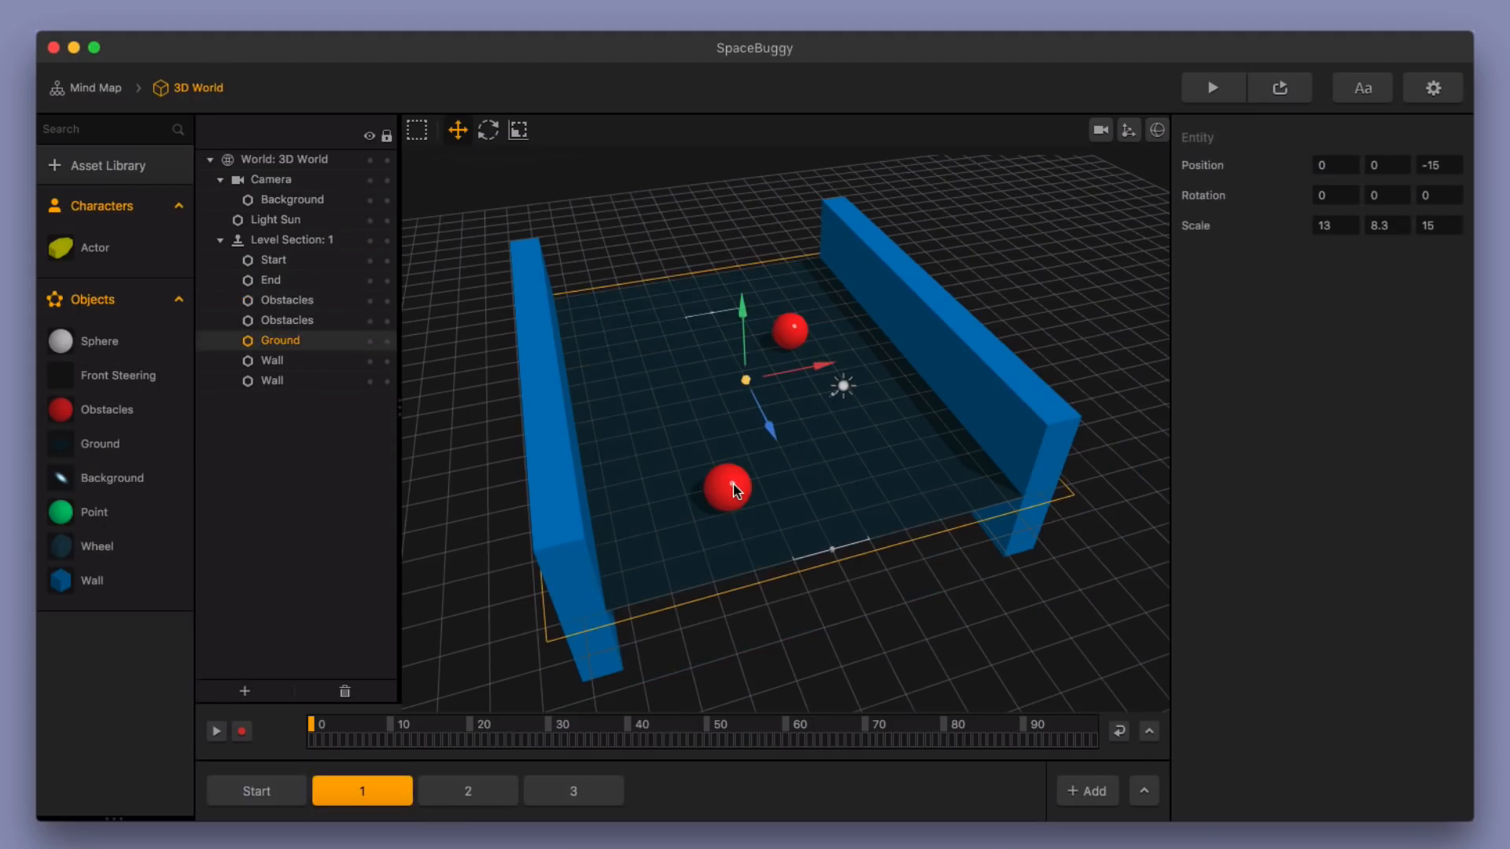
click(736, 490)
key(Delete)
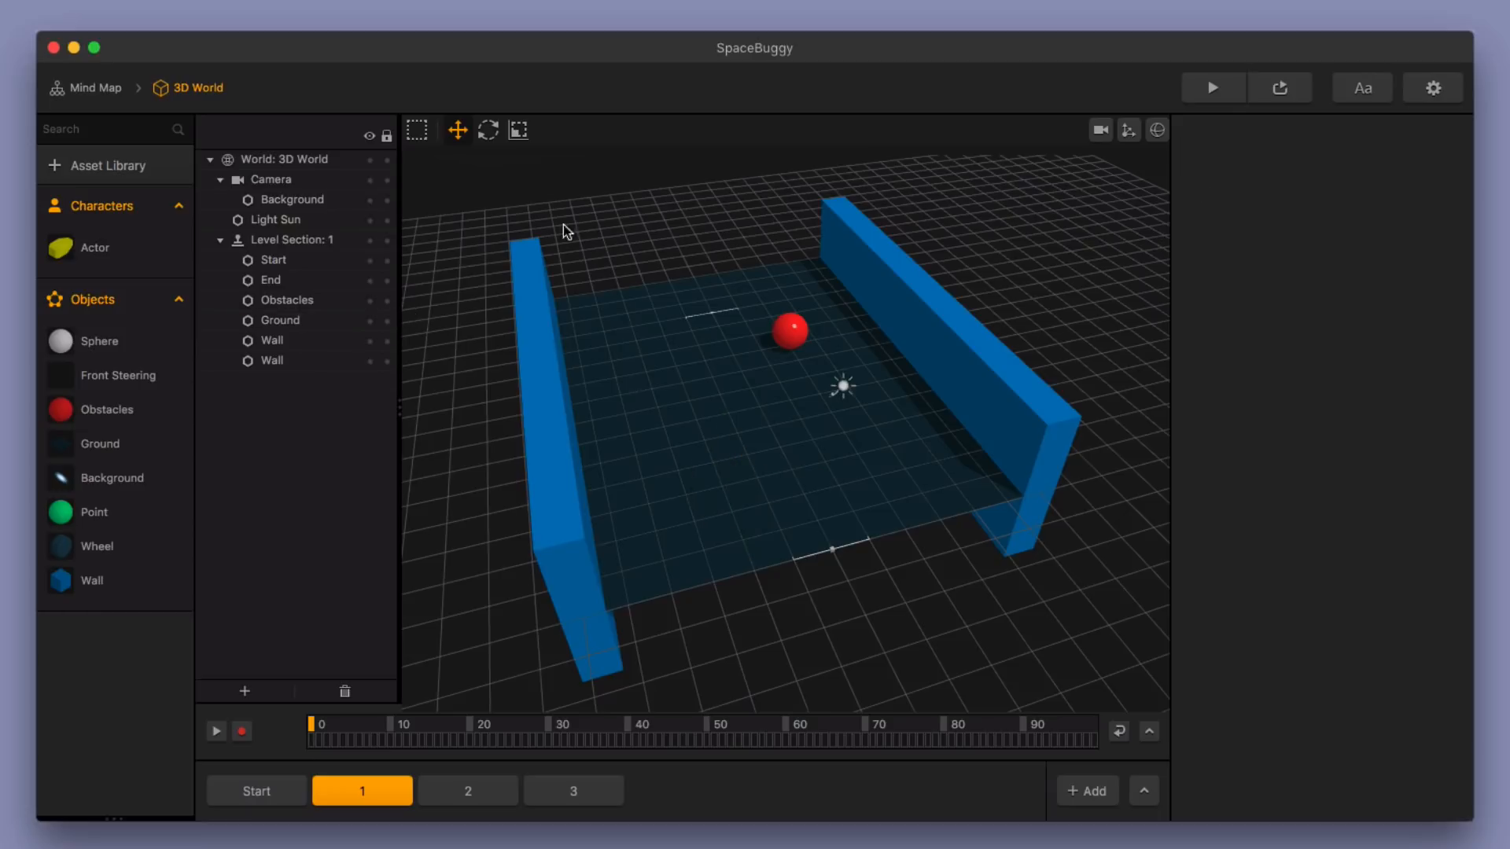
click(770, 319)
key(Delete)
Delete the red obstacle sphere from level section 2.
click(456, 796)
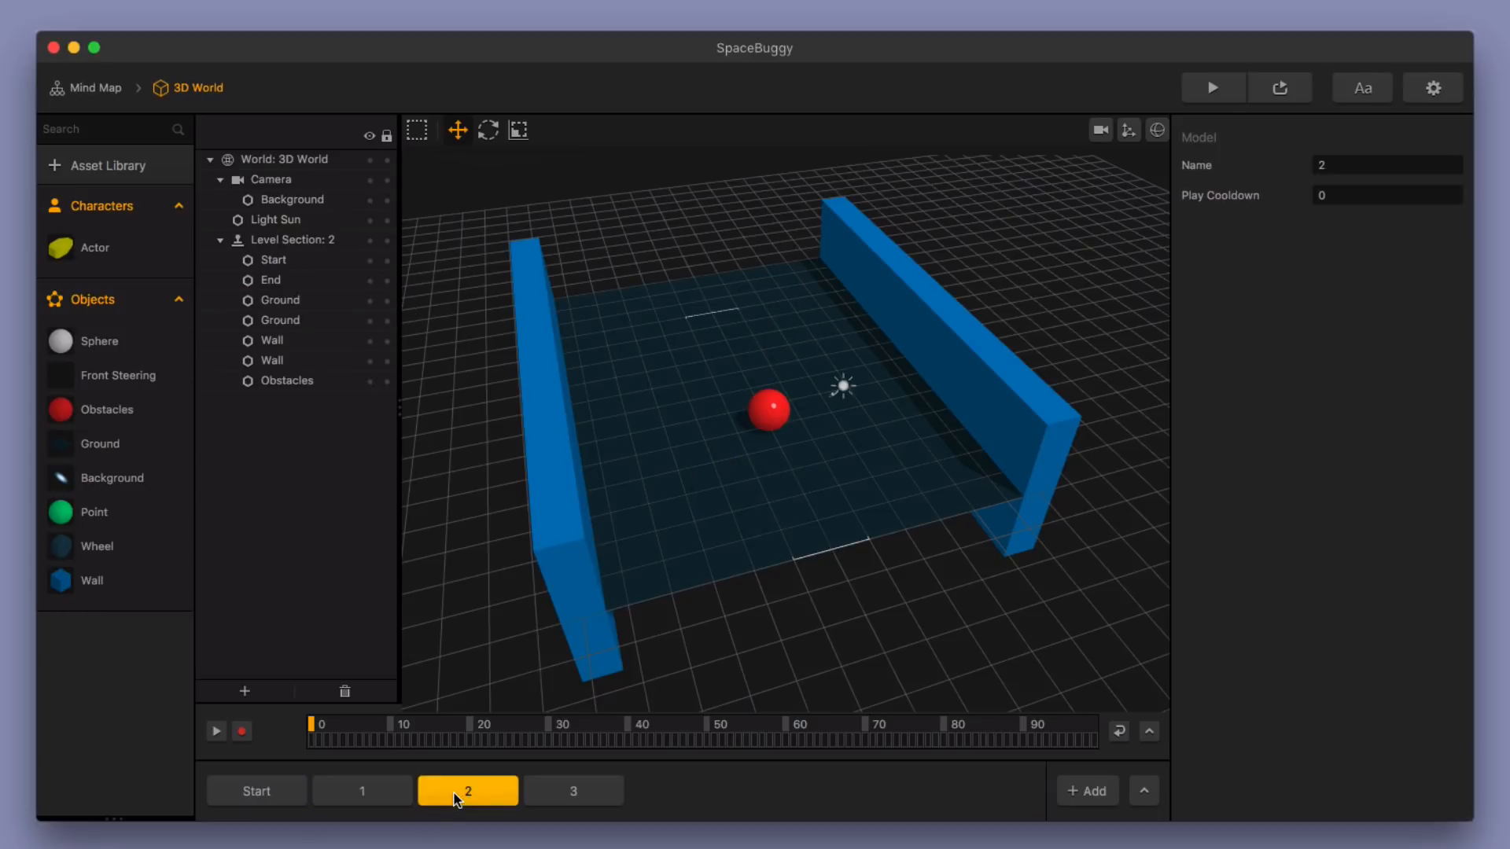
click(764, 406)
key(Delete)
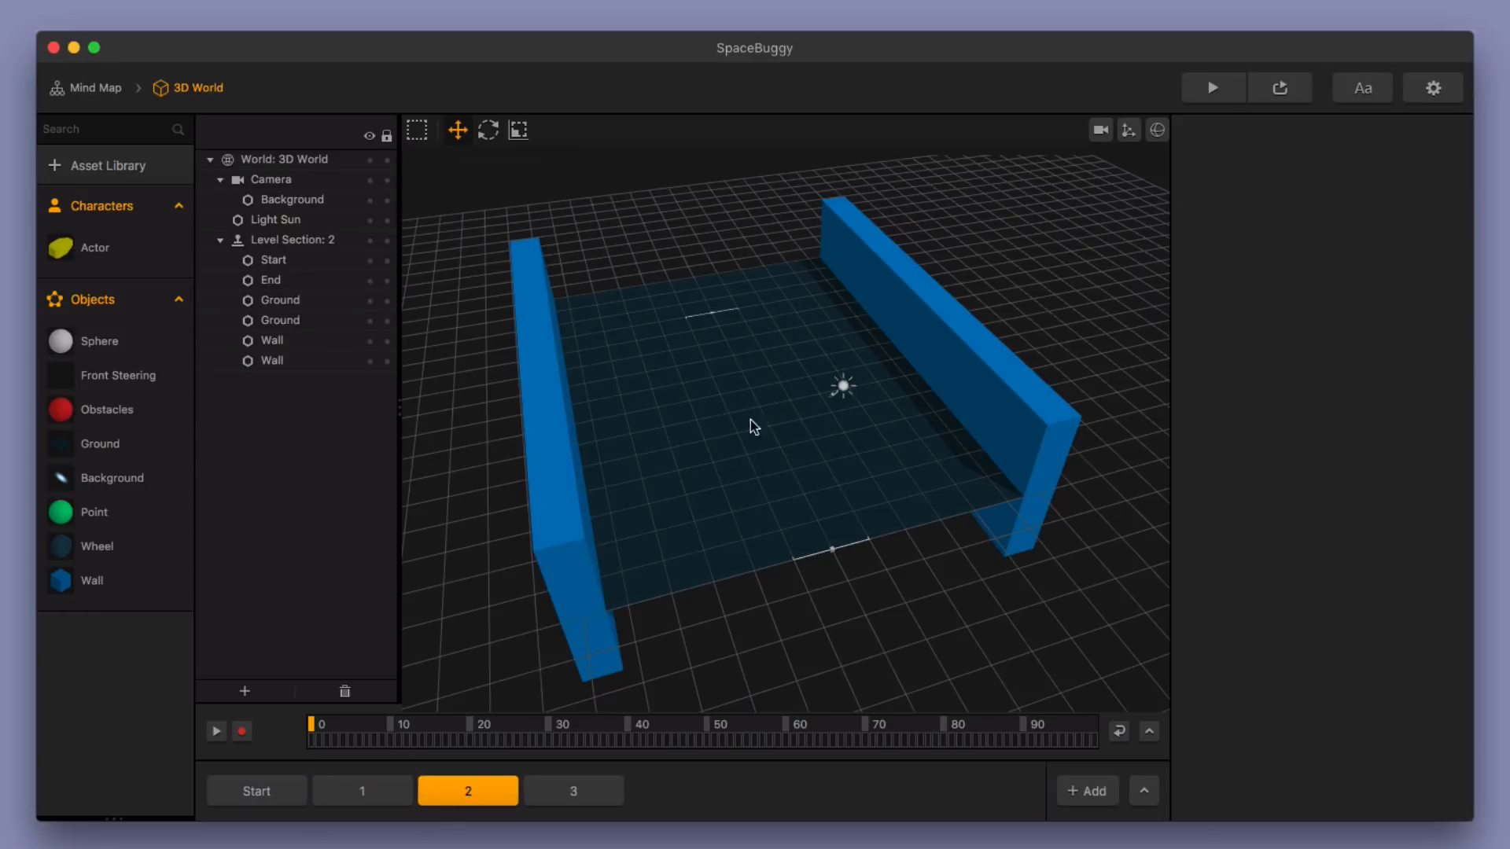
Delete the obstacle and the short cross wall from level section 3, keeping the two side walls.
click(561, 789)
click(703, 410)
key(Delete)
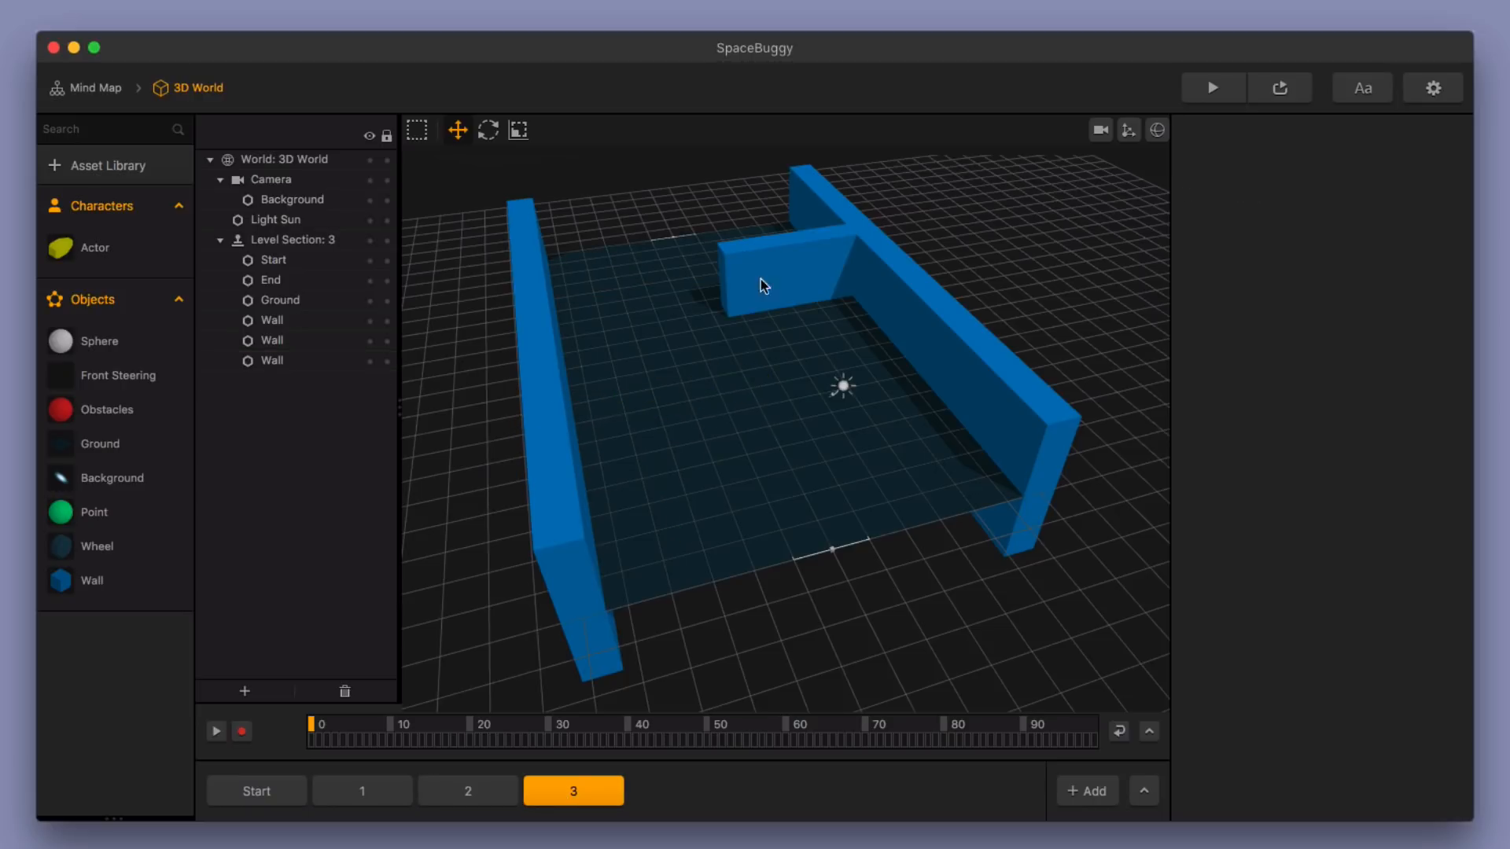
click(761, 282)
key(Delete)
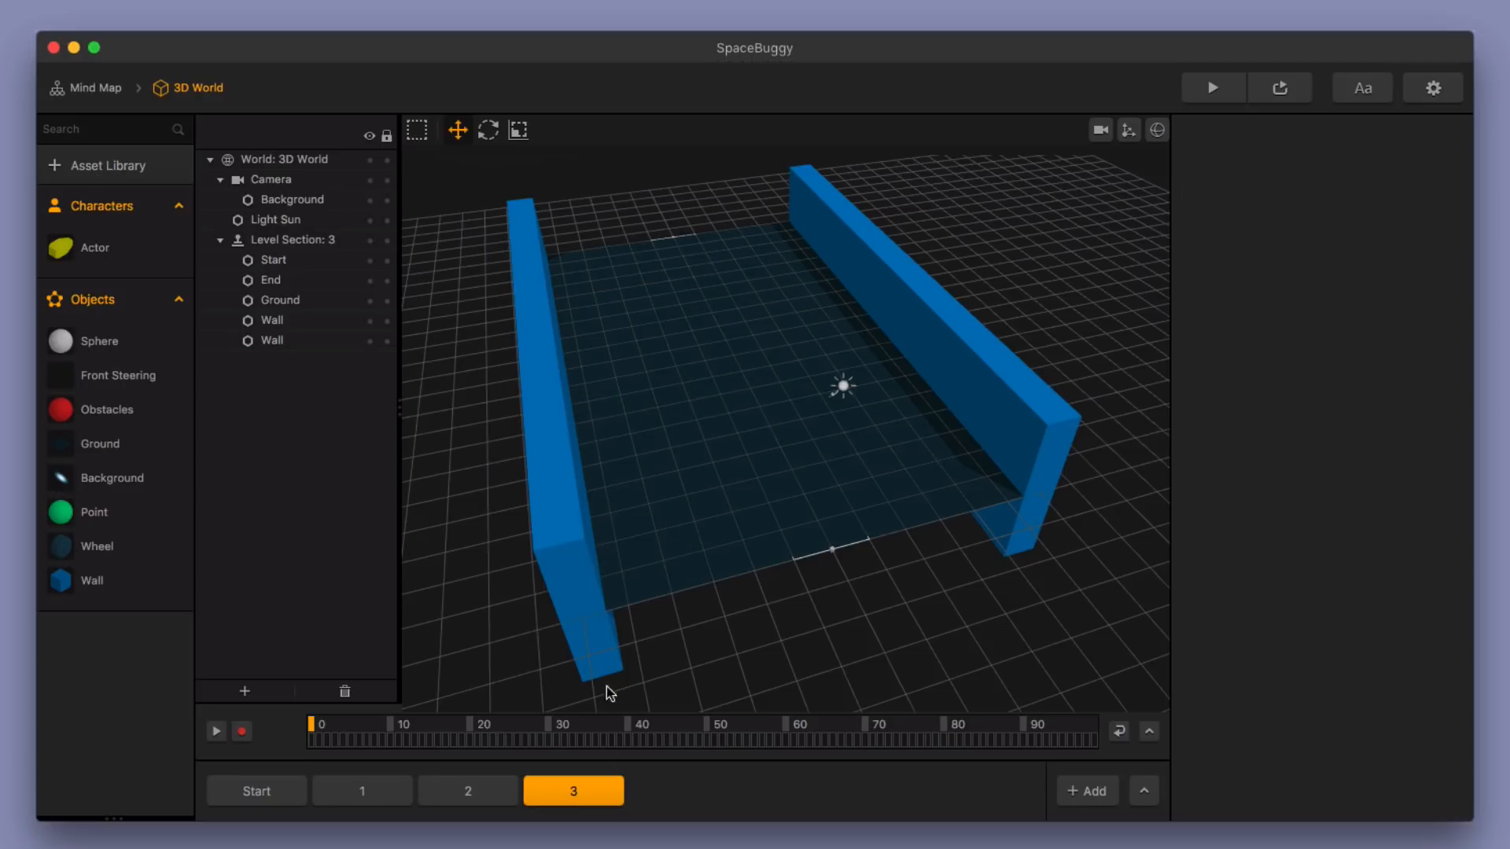
Open the Actor's node map, duplicate the If Collide node and place the copy between the Start and Defeat nodes.
scroll(619, 449, down, 2)
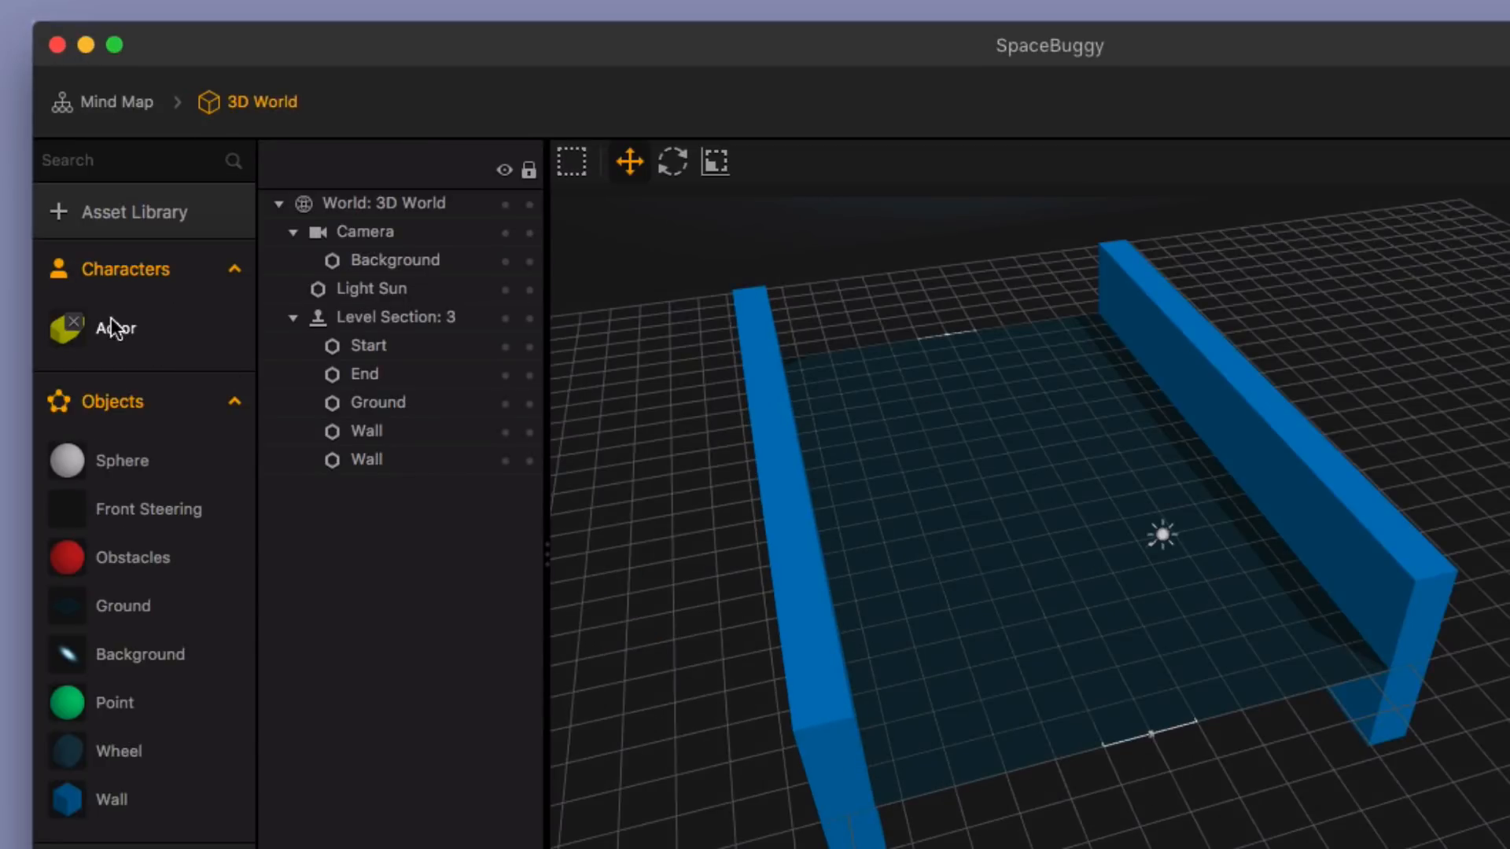
double_click(113, 326)
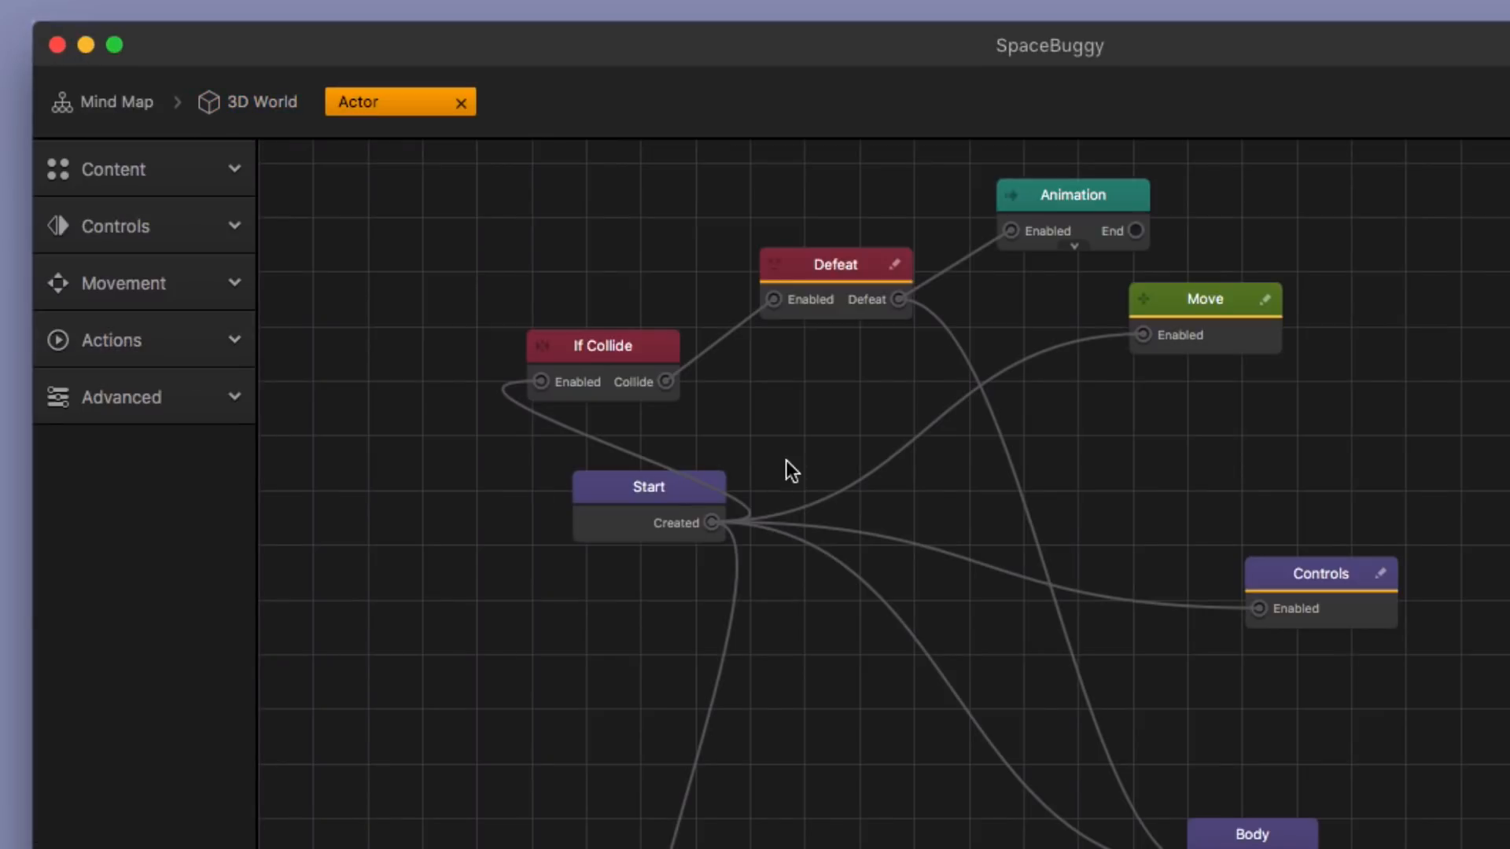
drag(616, 344, 615, 283)
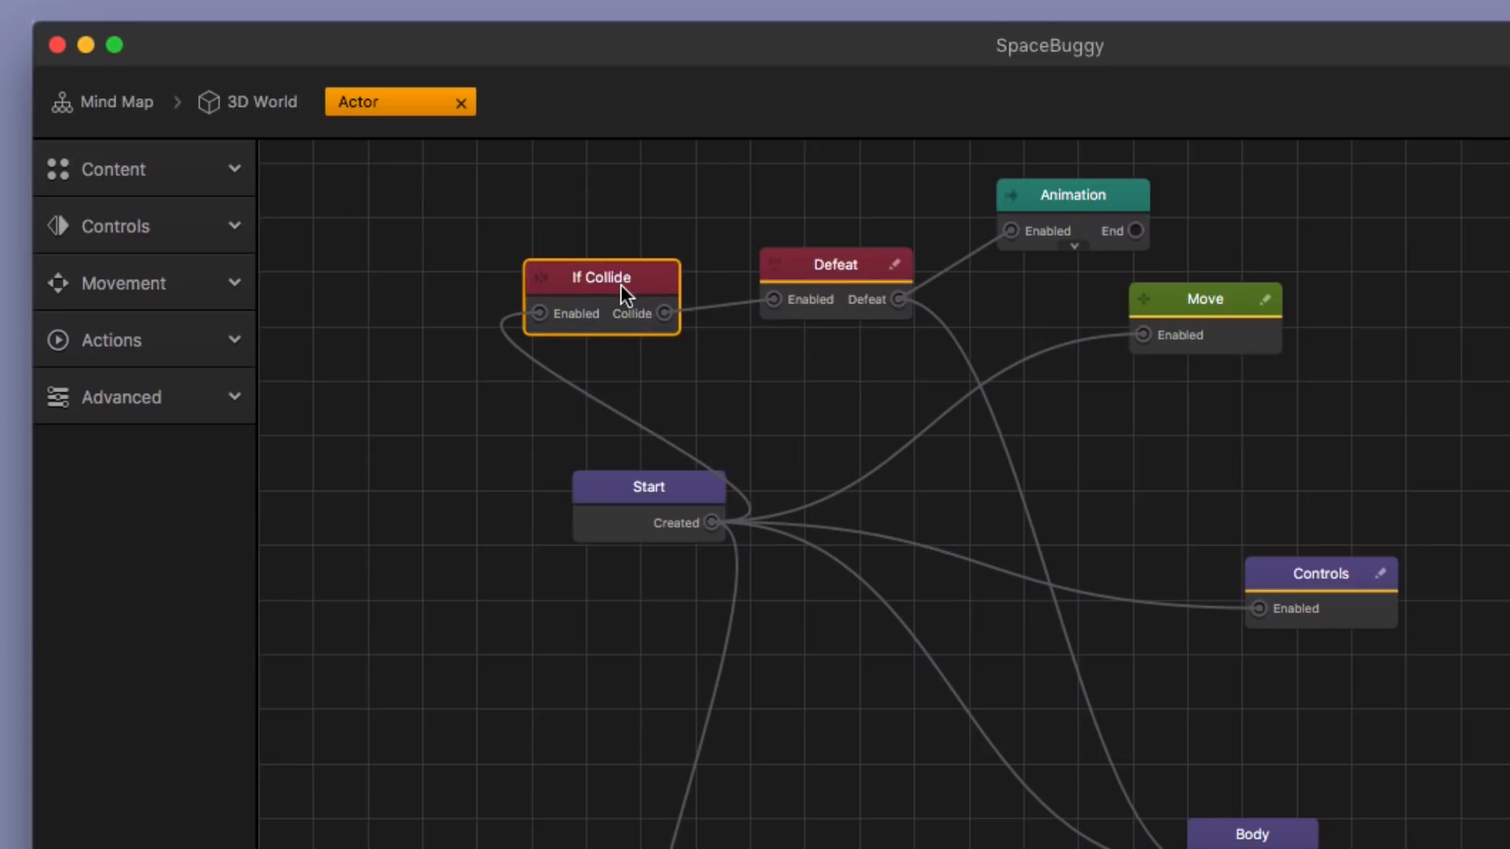
key(super+d)
drag(616, 354, 779, 369)
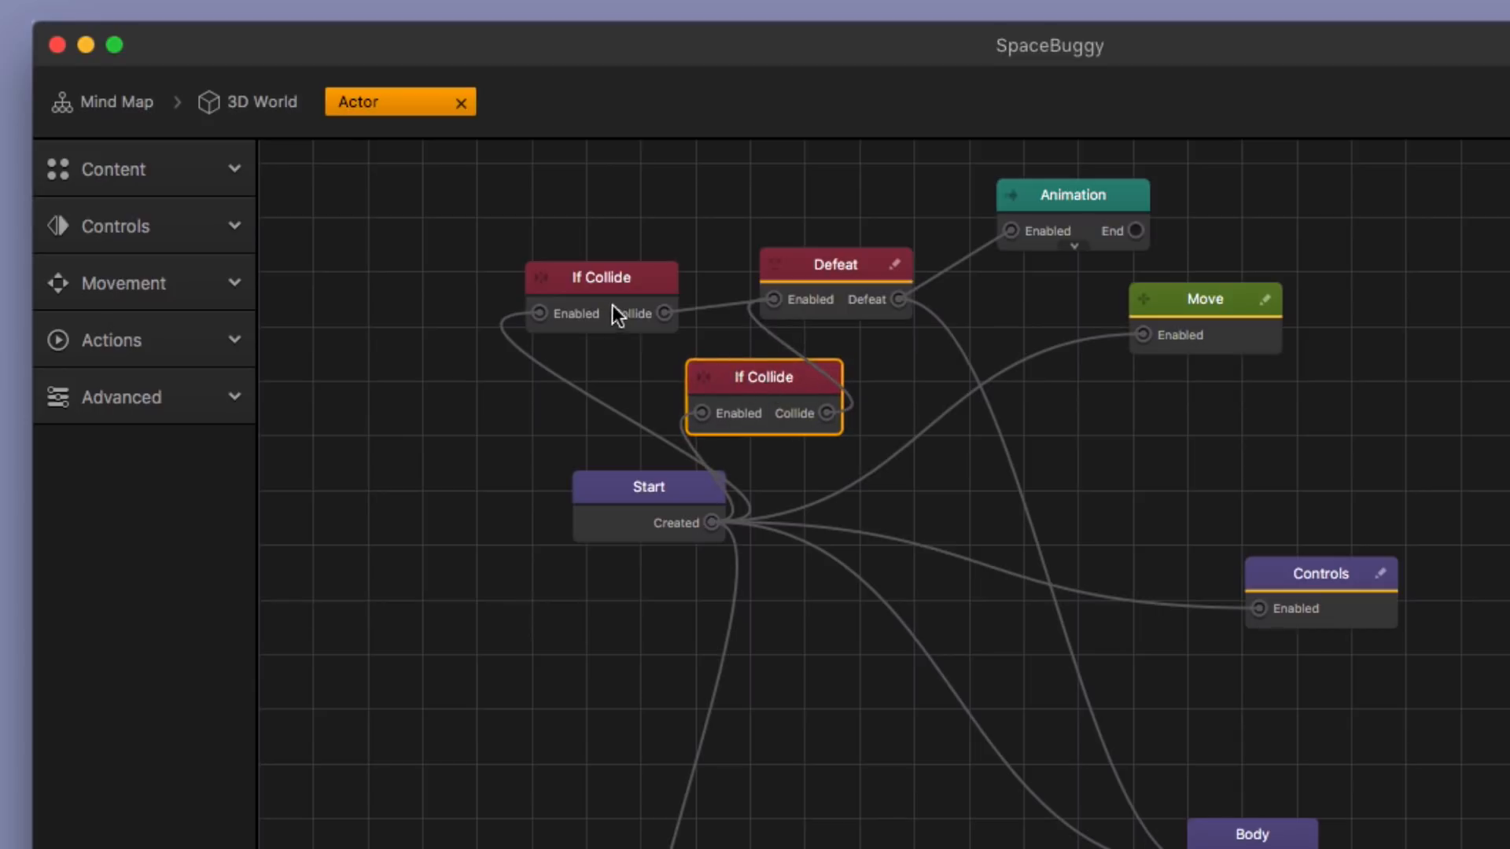
Set the duplicated If Collide node's Affected Asset to Enemy.
click(598, 280)
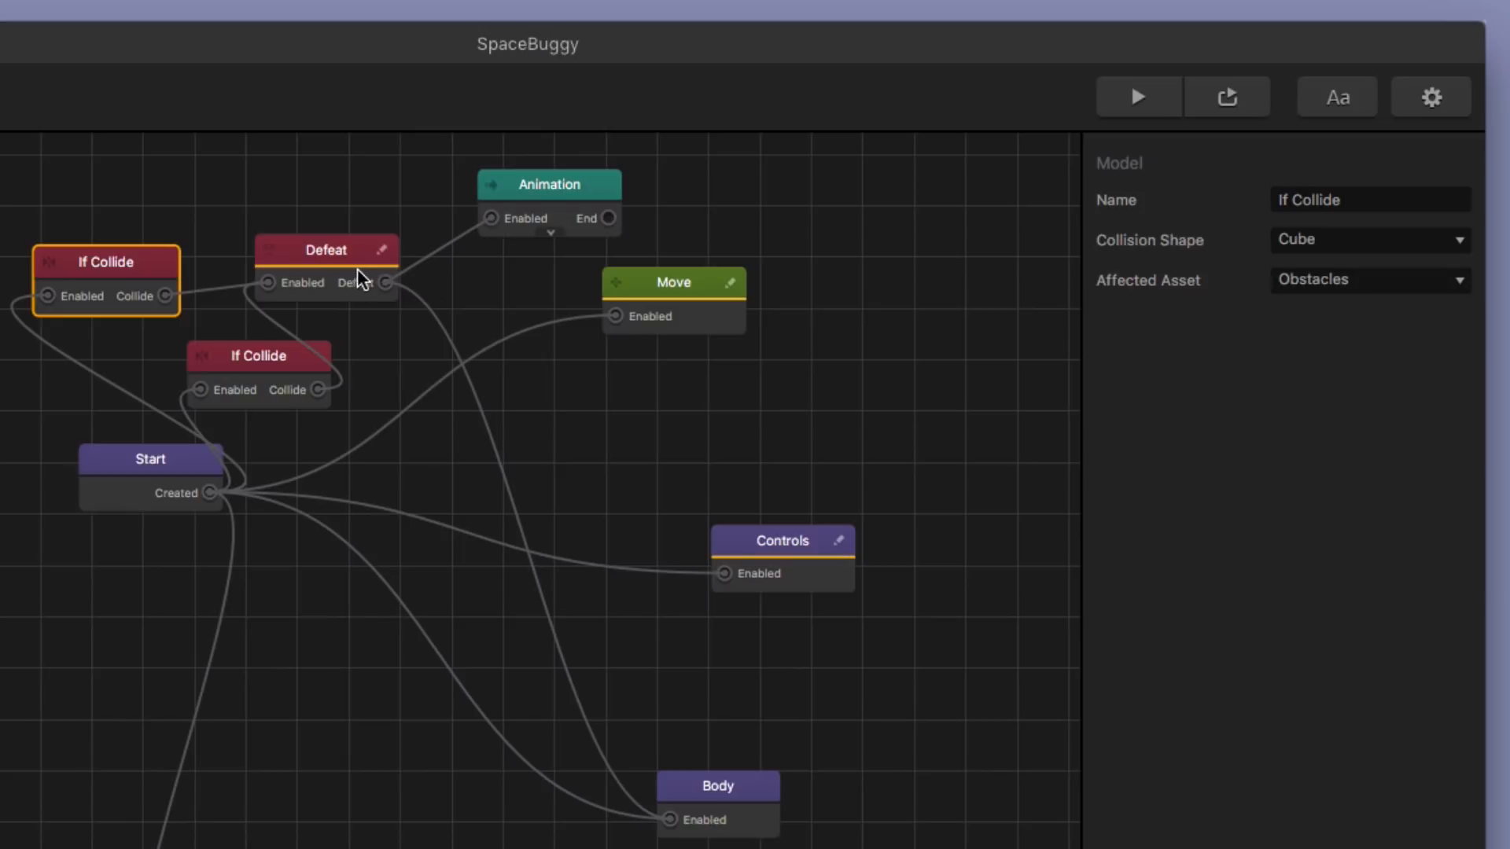
click(275, 356)
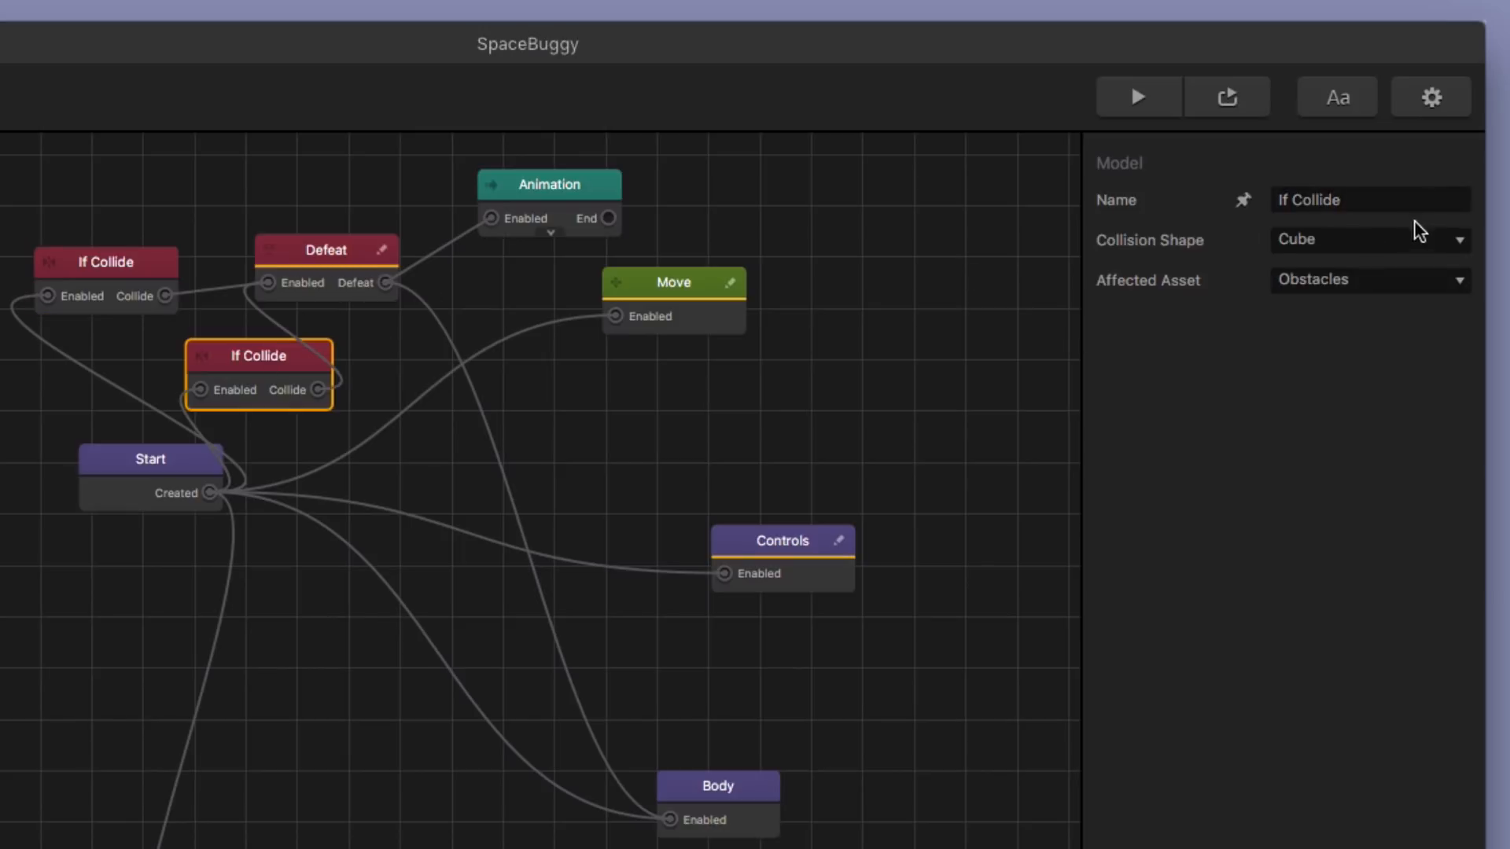
click(1374, 283)
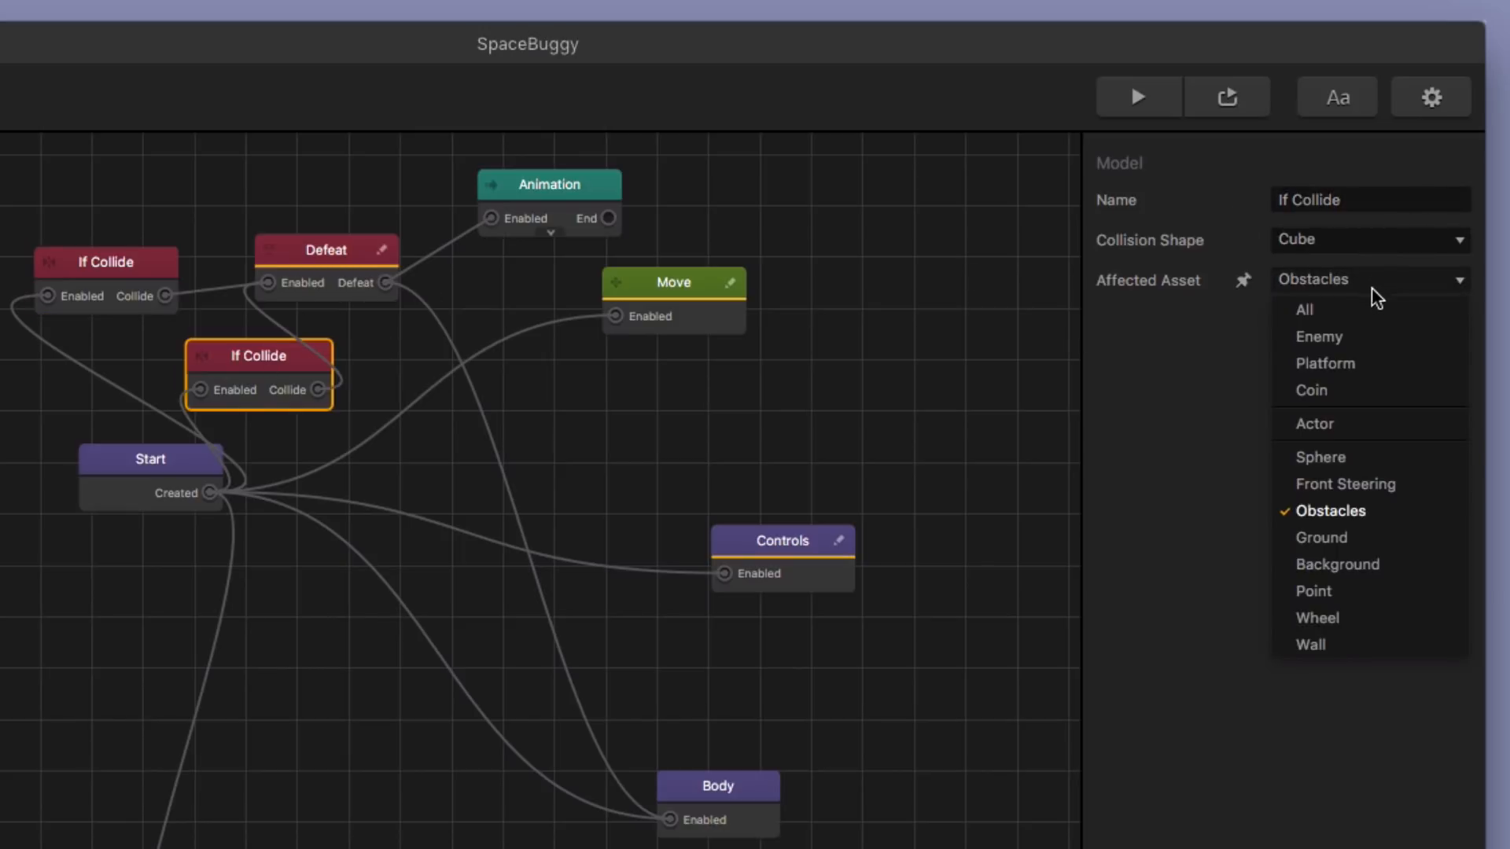
click(1355, 337)
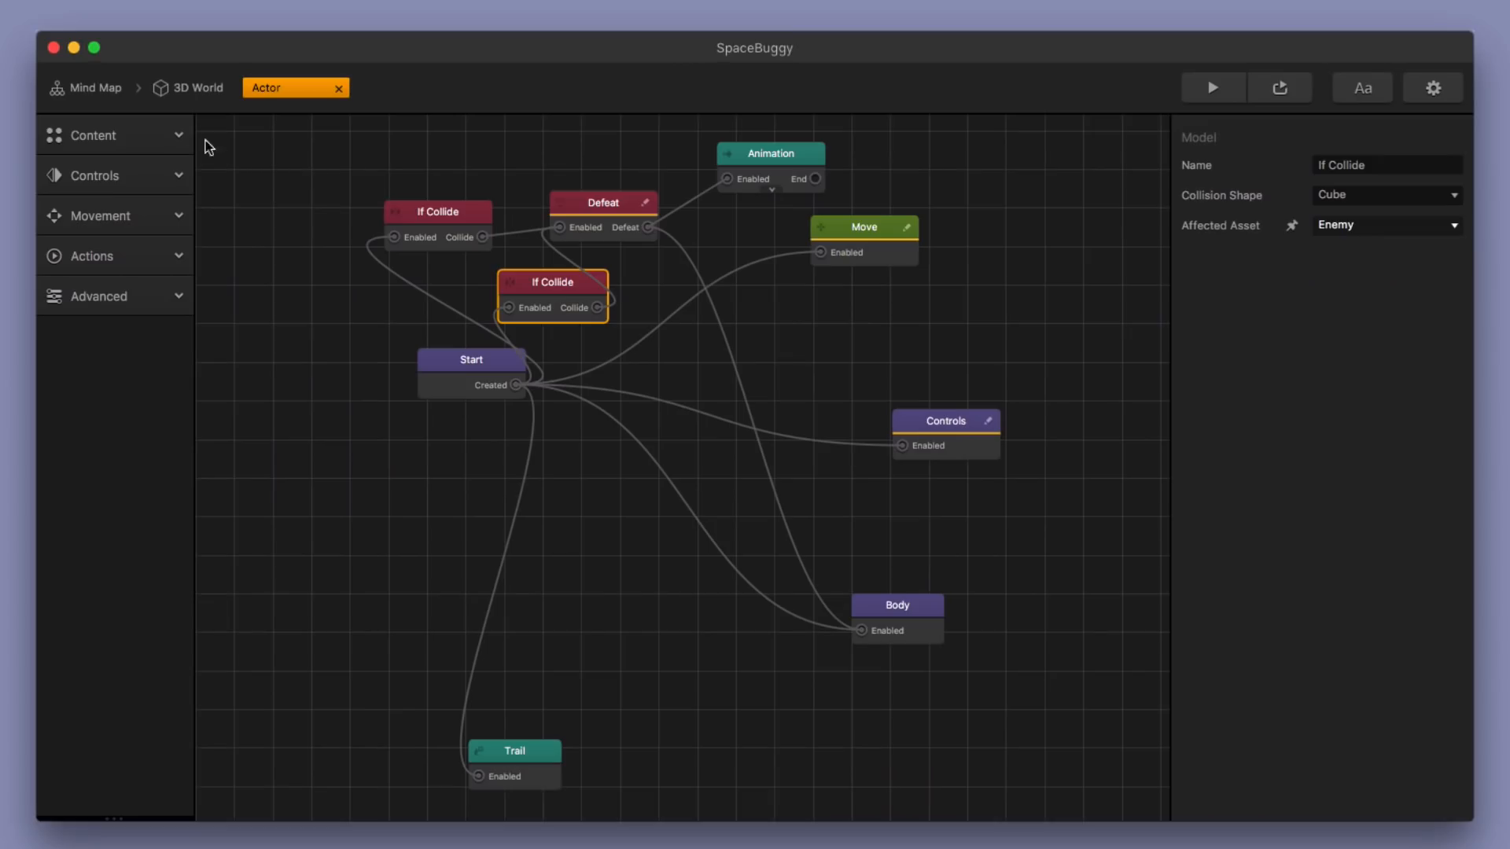
Return to the 3D World and set the Wall asset's Collision Group to Enemy.
click(192, 87)
click(104, 581)
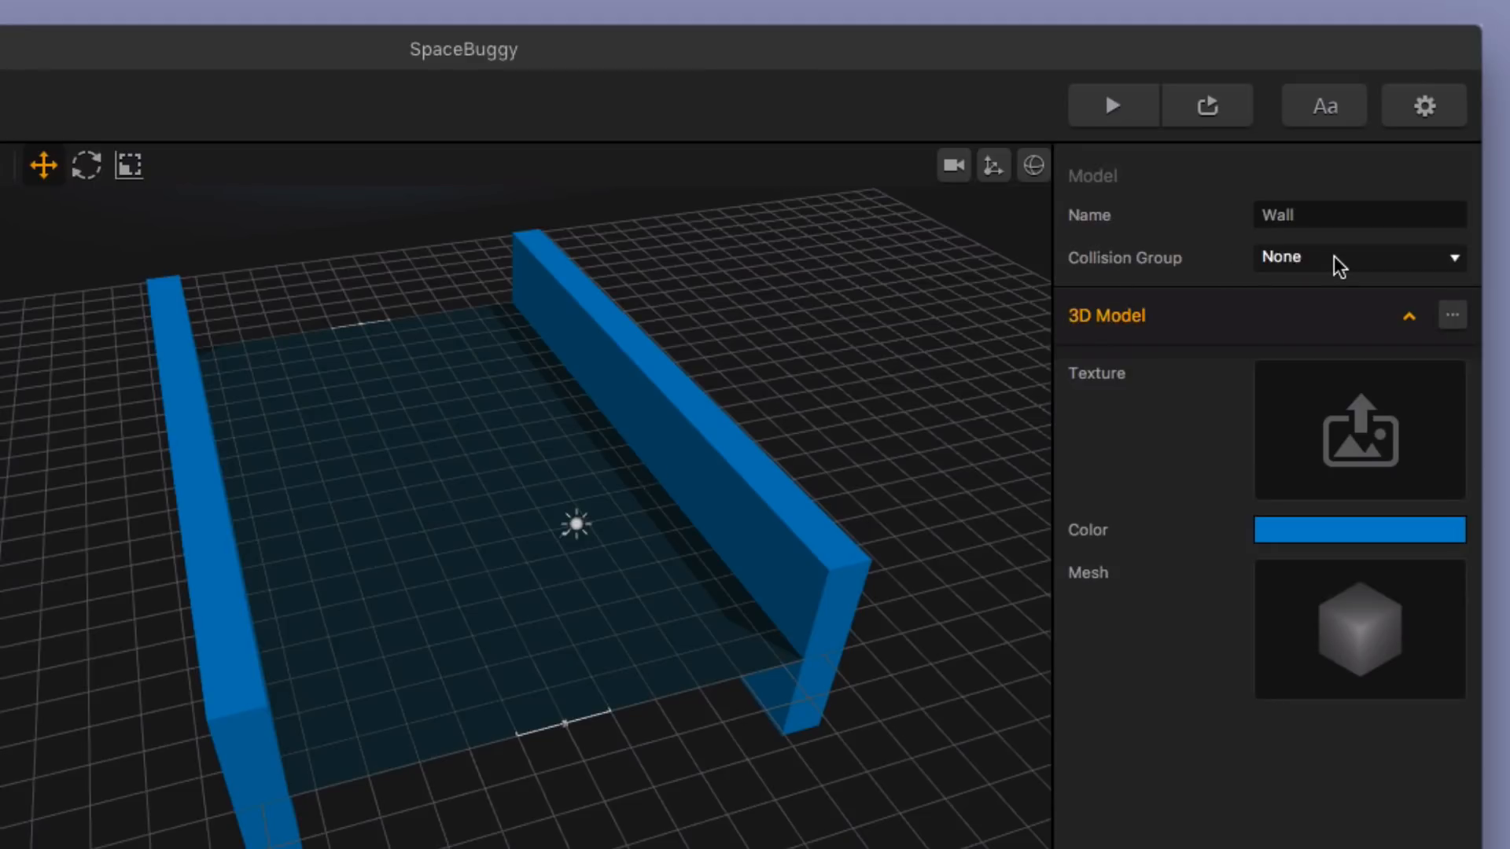
click(1337, 261)
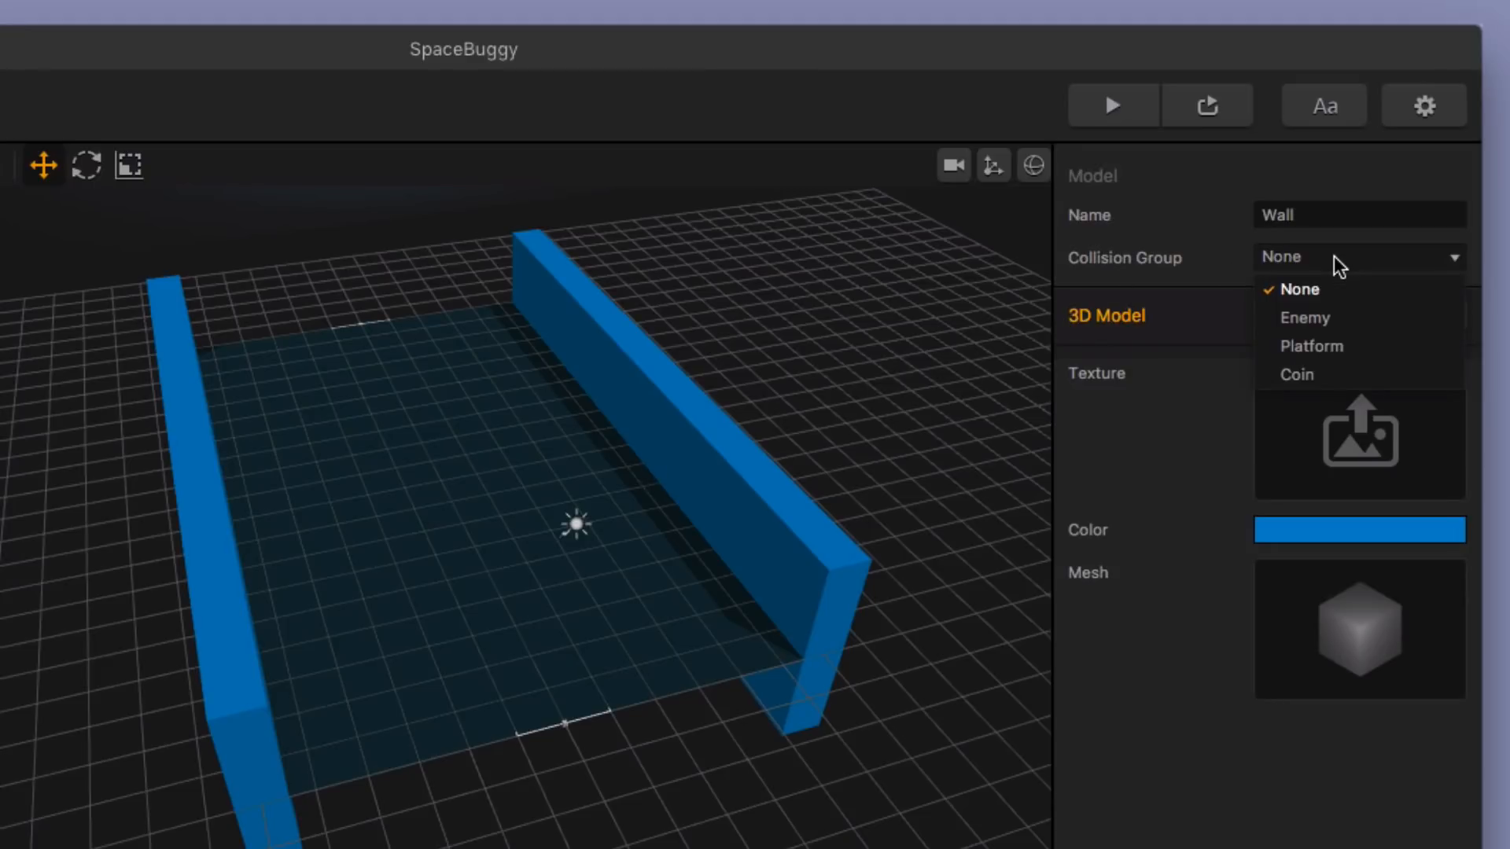
click(1339, 328)
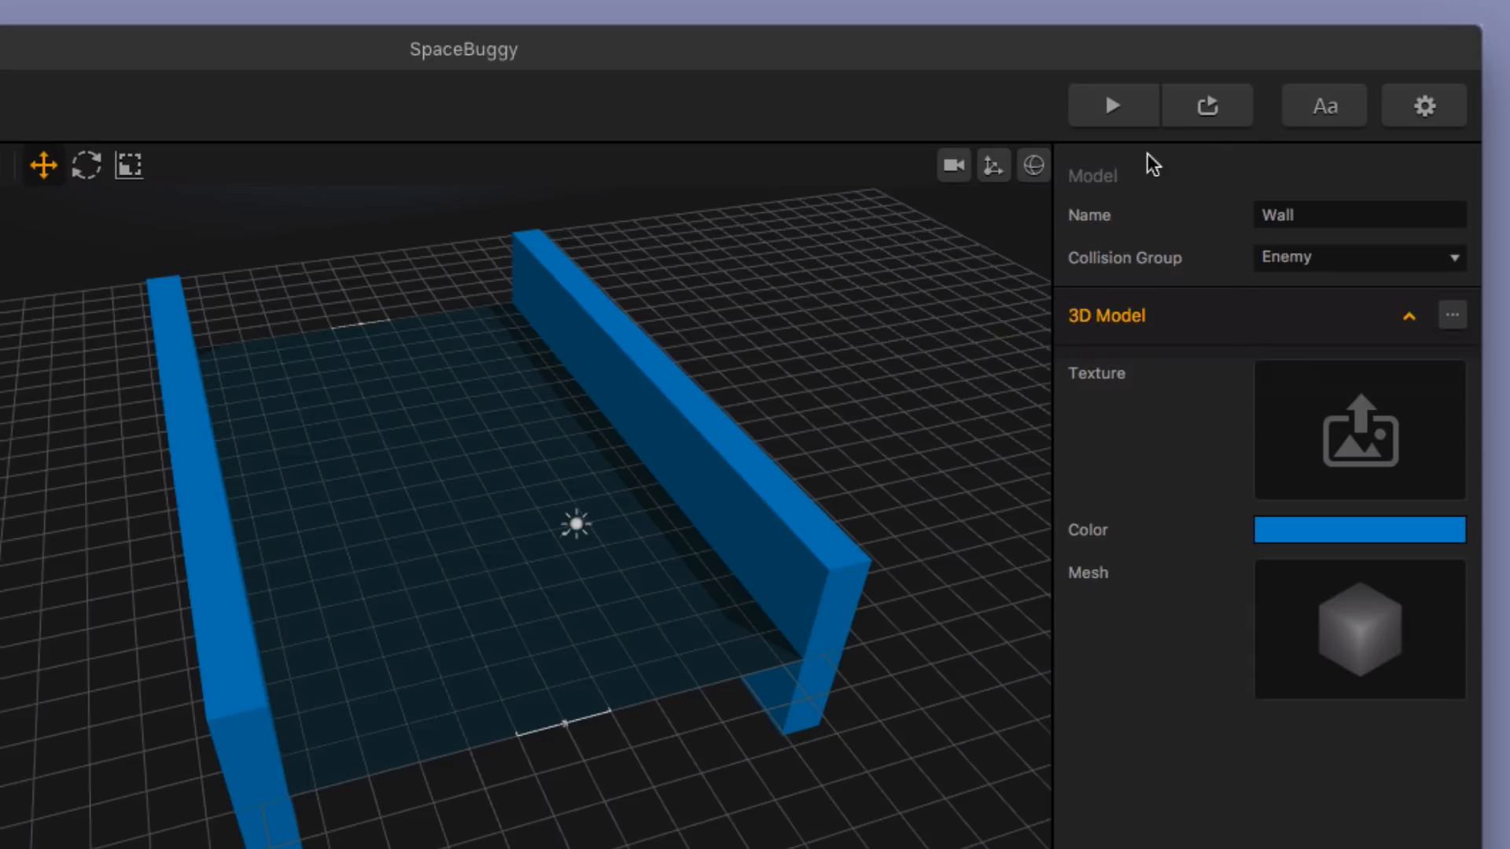
Preview the game, steer the buggy to test its collisions with the walls, and close the preview.
click(1112, 109)
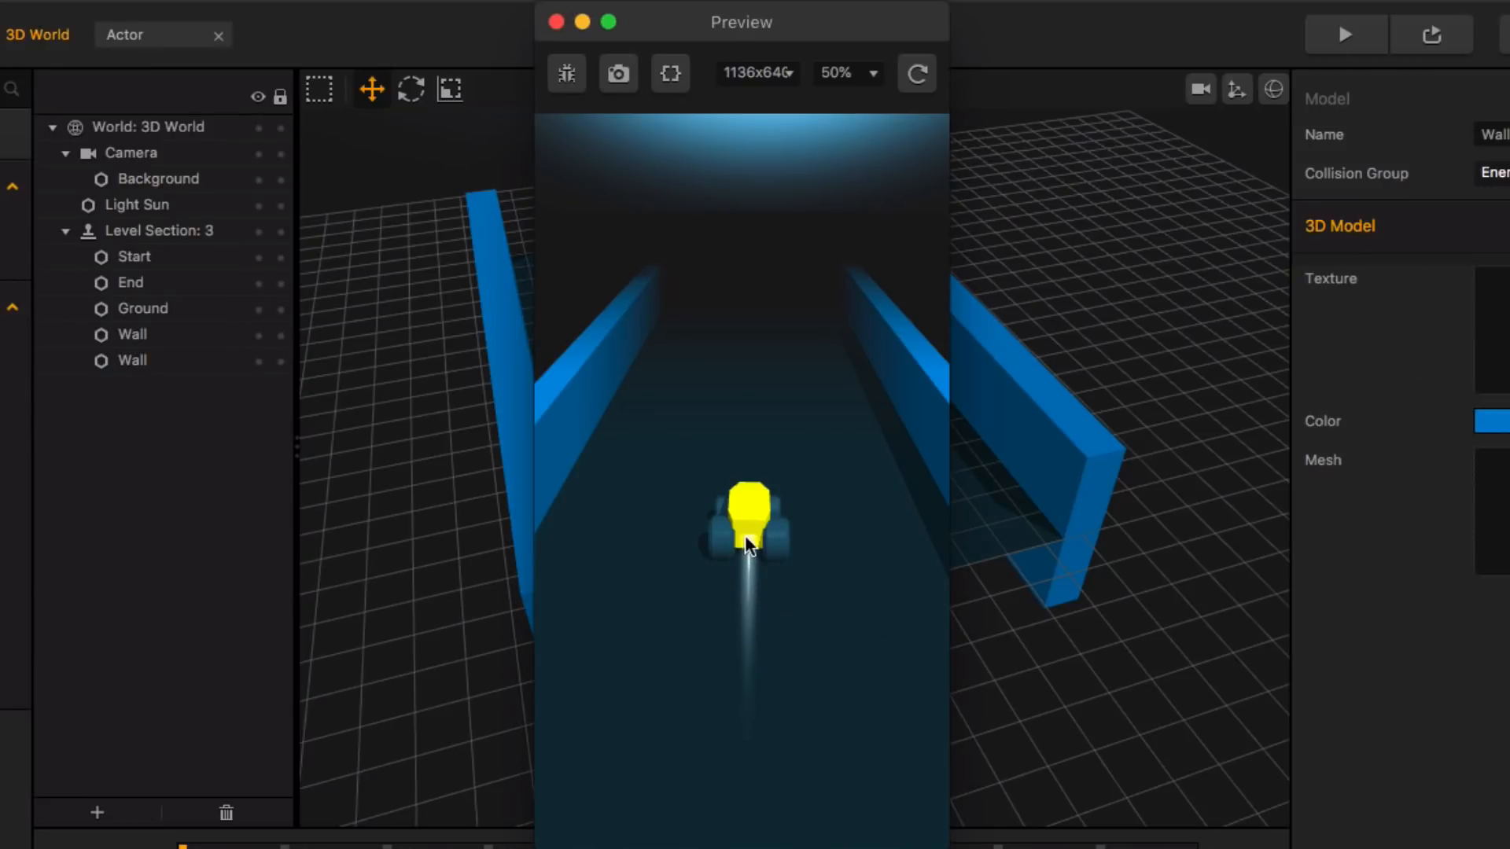
mouse_move(745, 536)
mouse_down()
mouse_move(805, 533)
mouse_move(590, 539)
mouse_move(791, 558)
mouse_up()
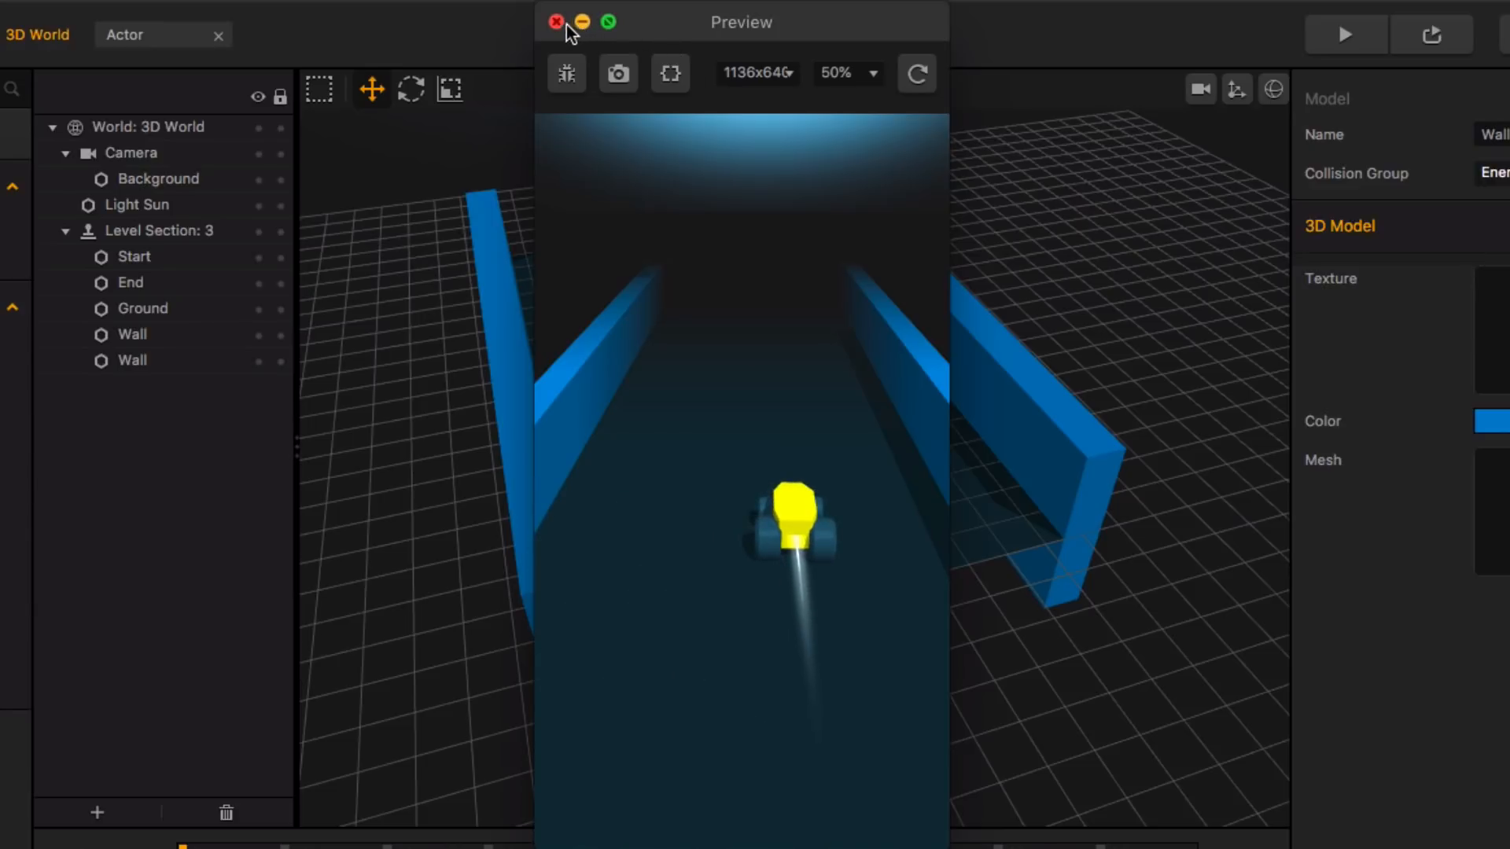
click(556, 22)
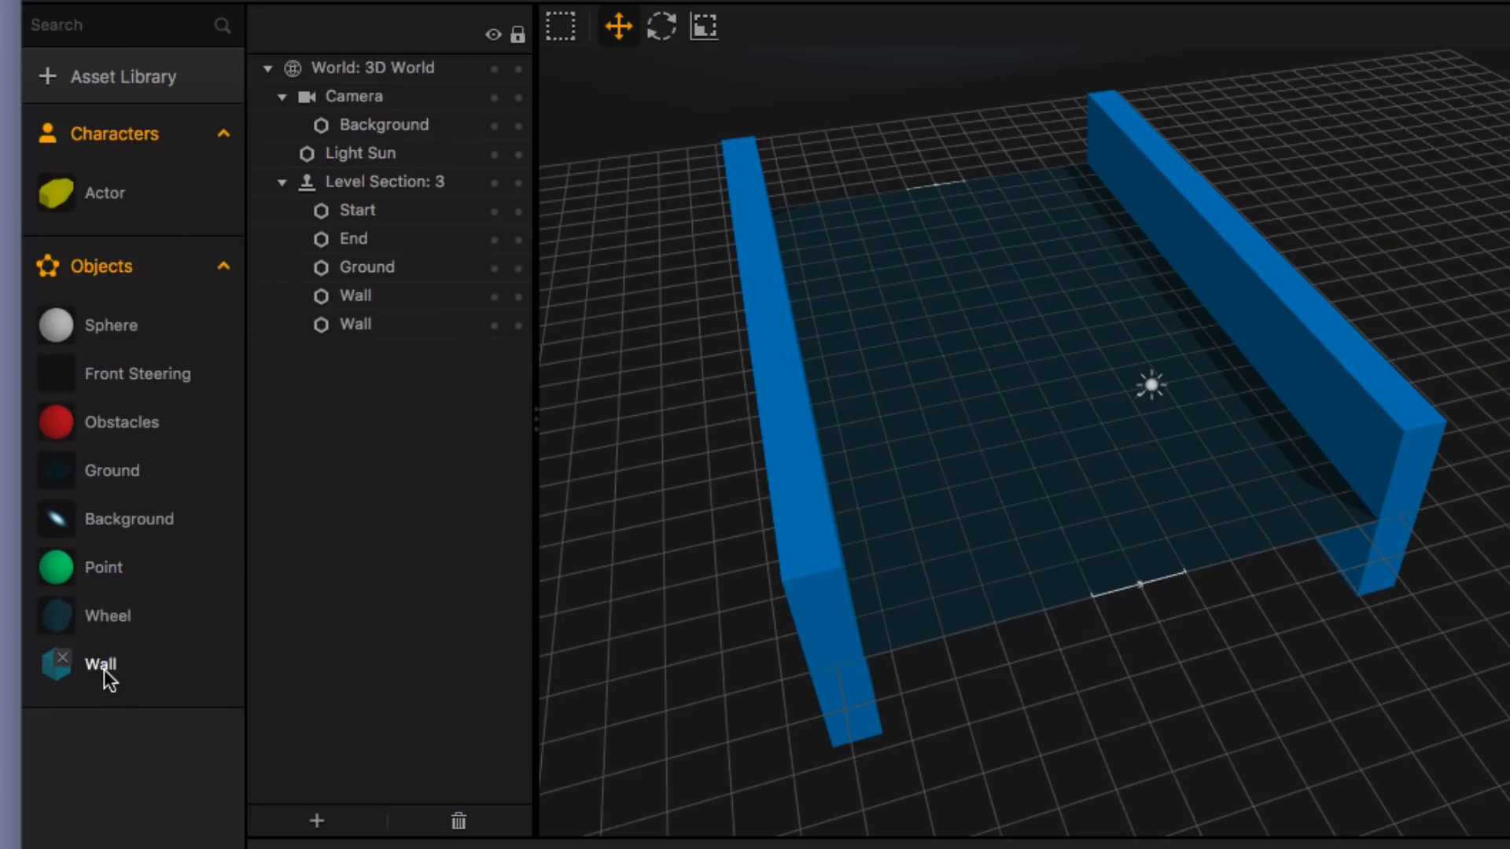
Open the Wall asset's node map, enable Physics on its Start node and set the Object Type to Static.
double_click(101, 665)
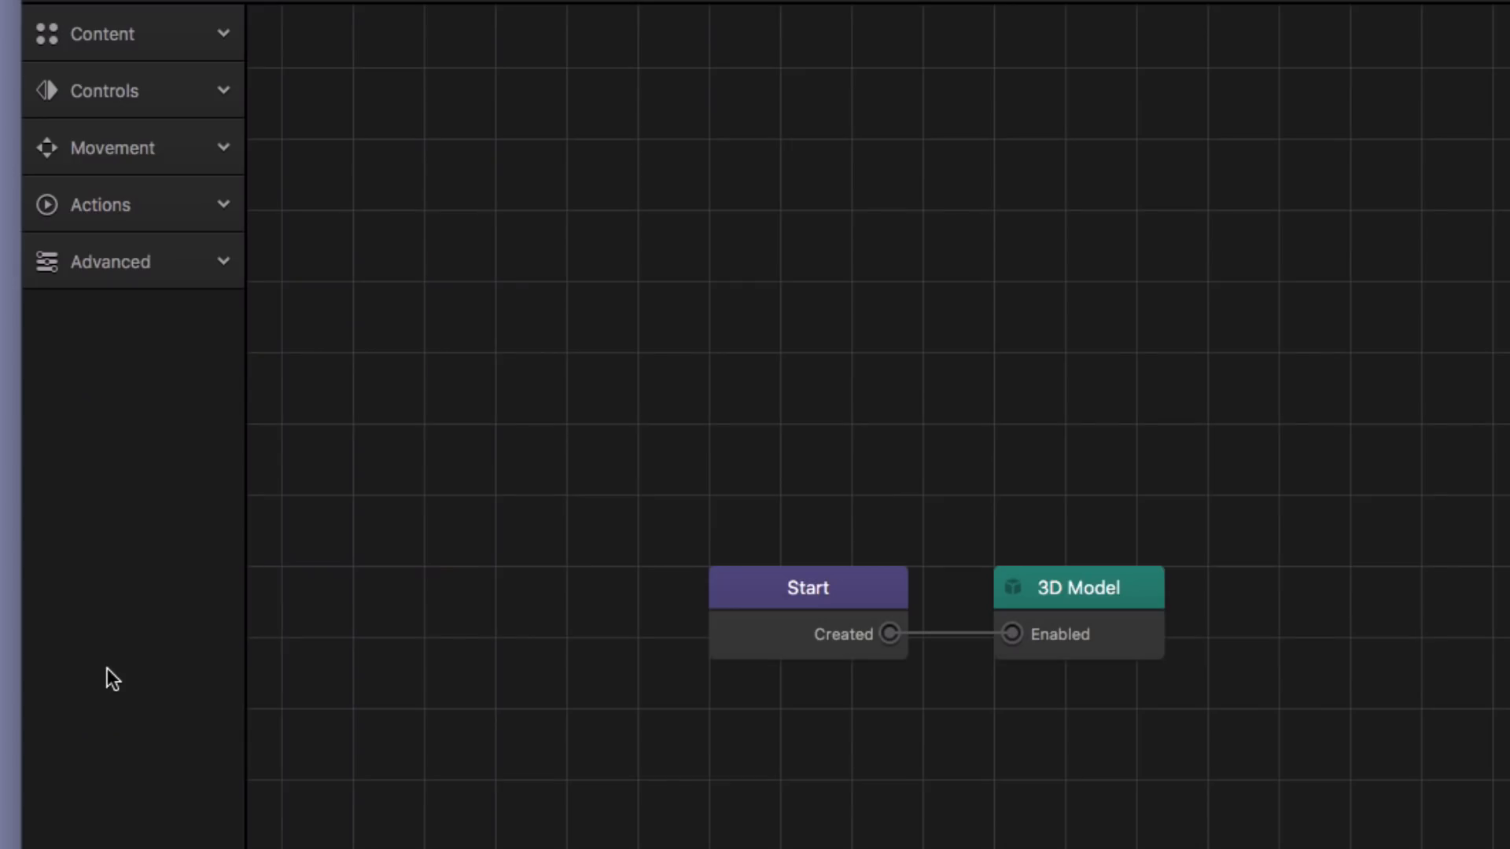
click(809, 589)
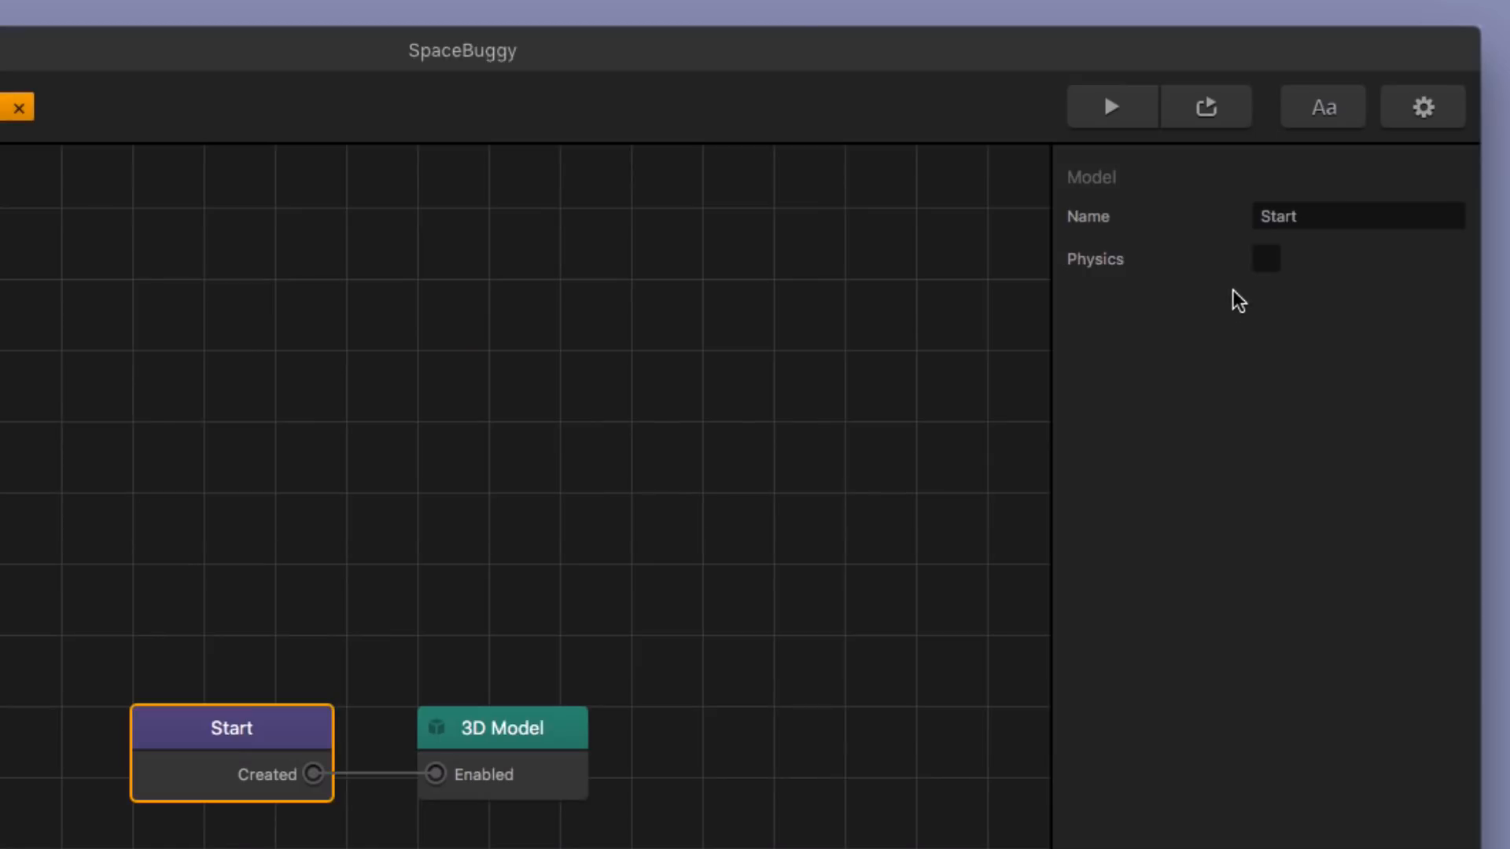
click(1263, 260)
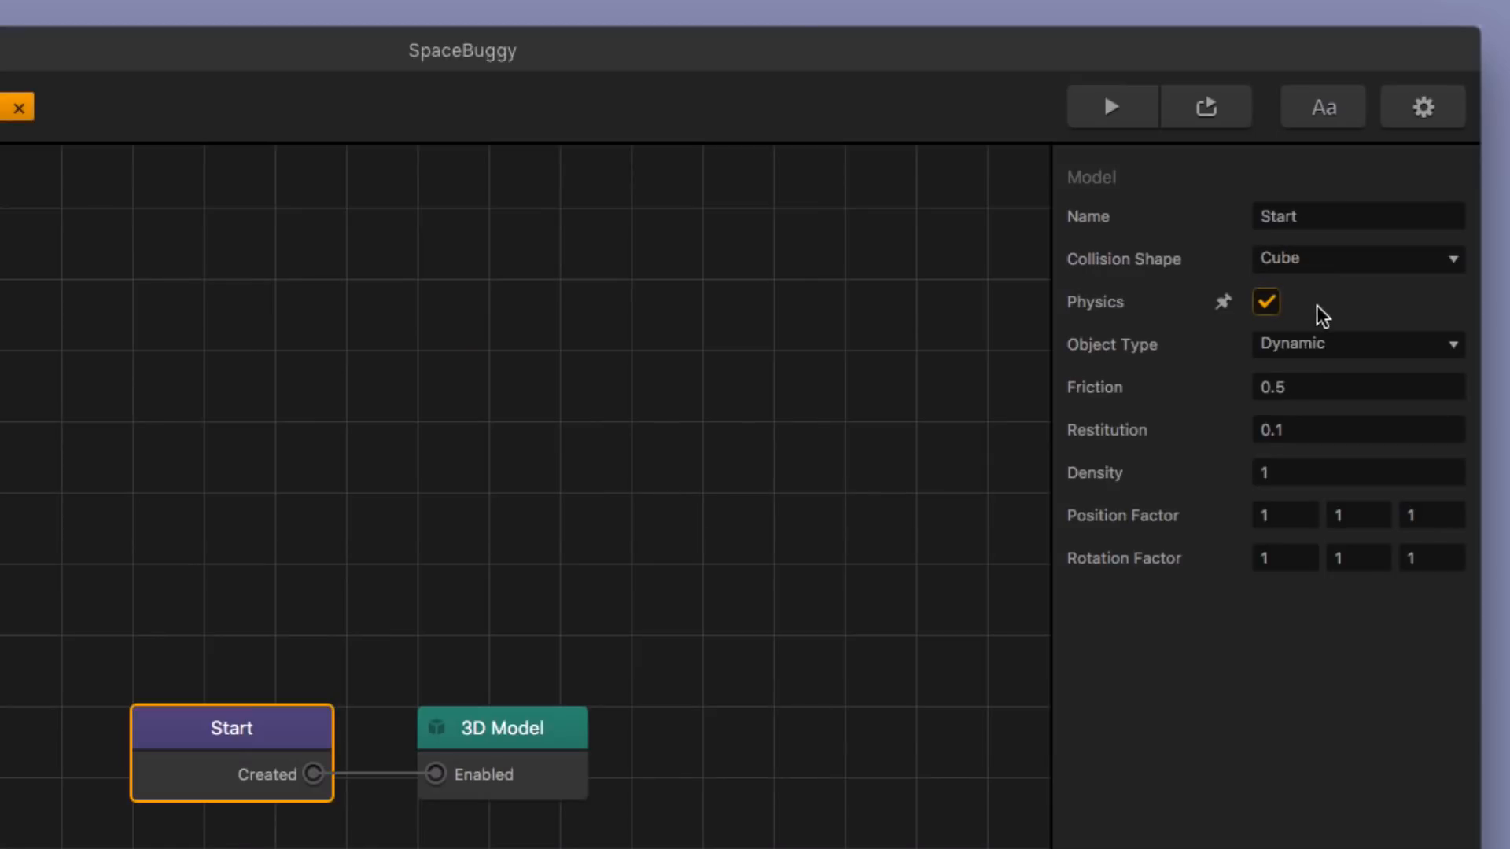
click(1332, 343)
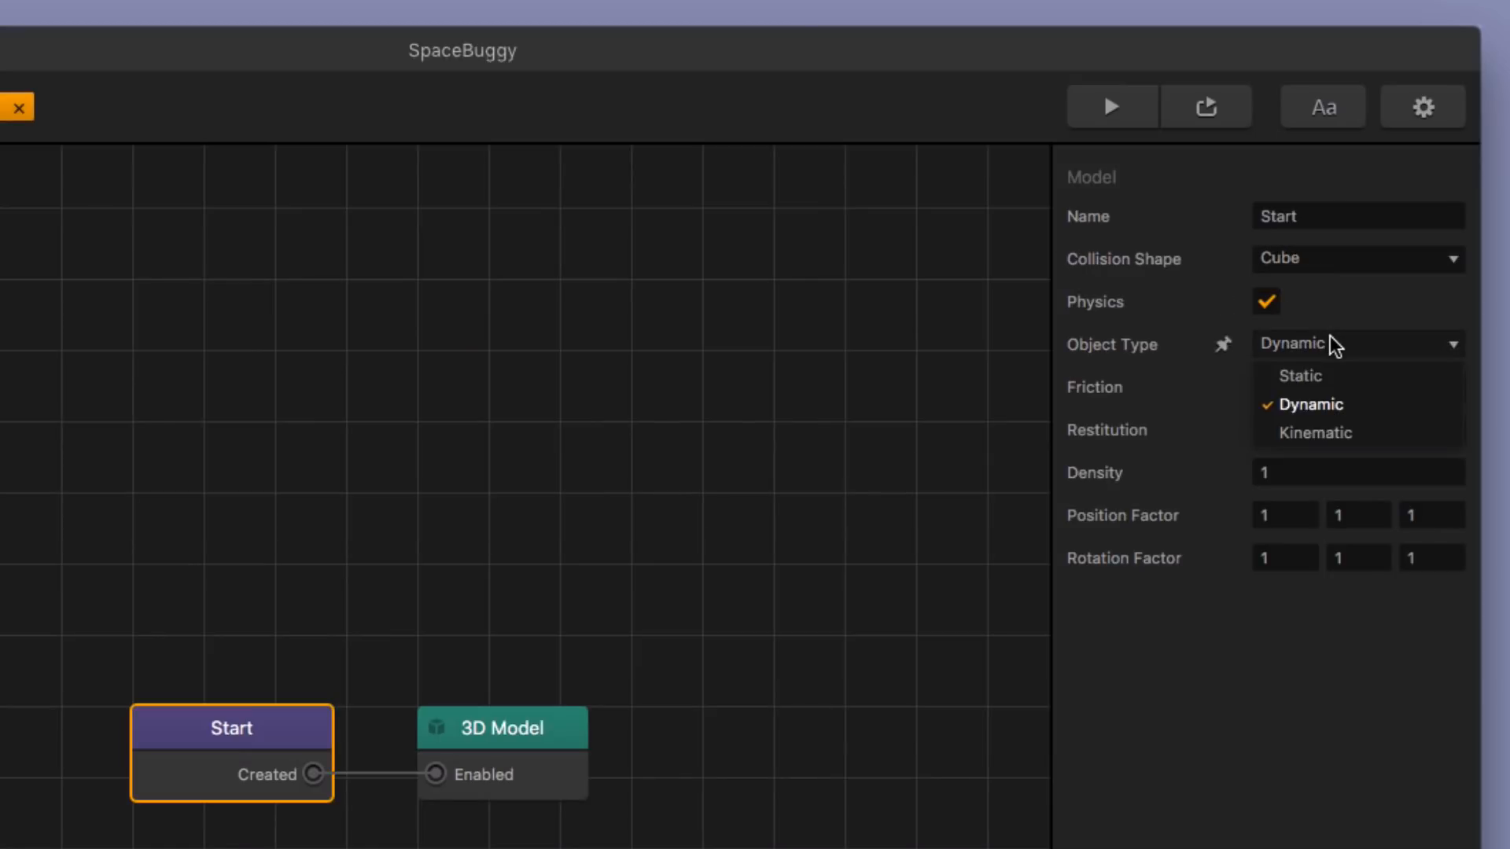
click(1329, 378)
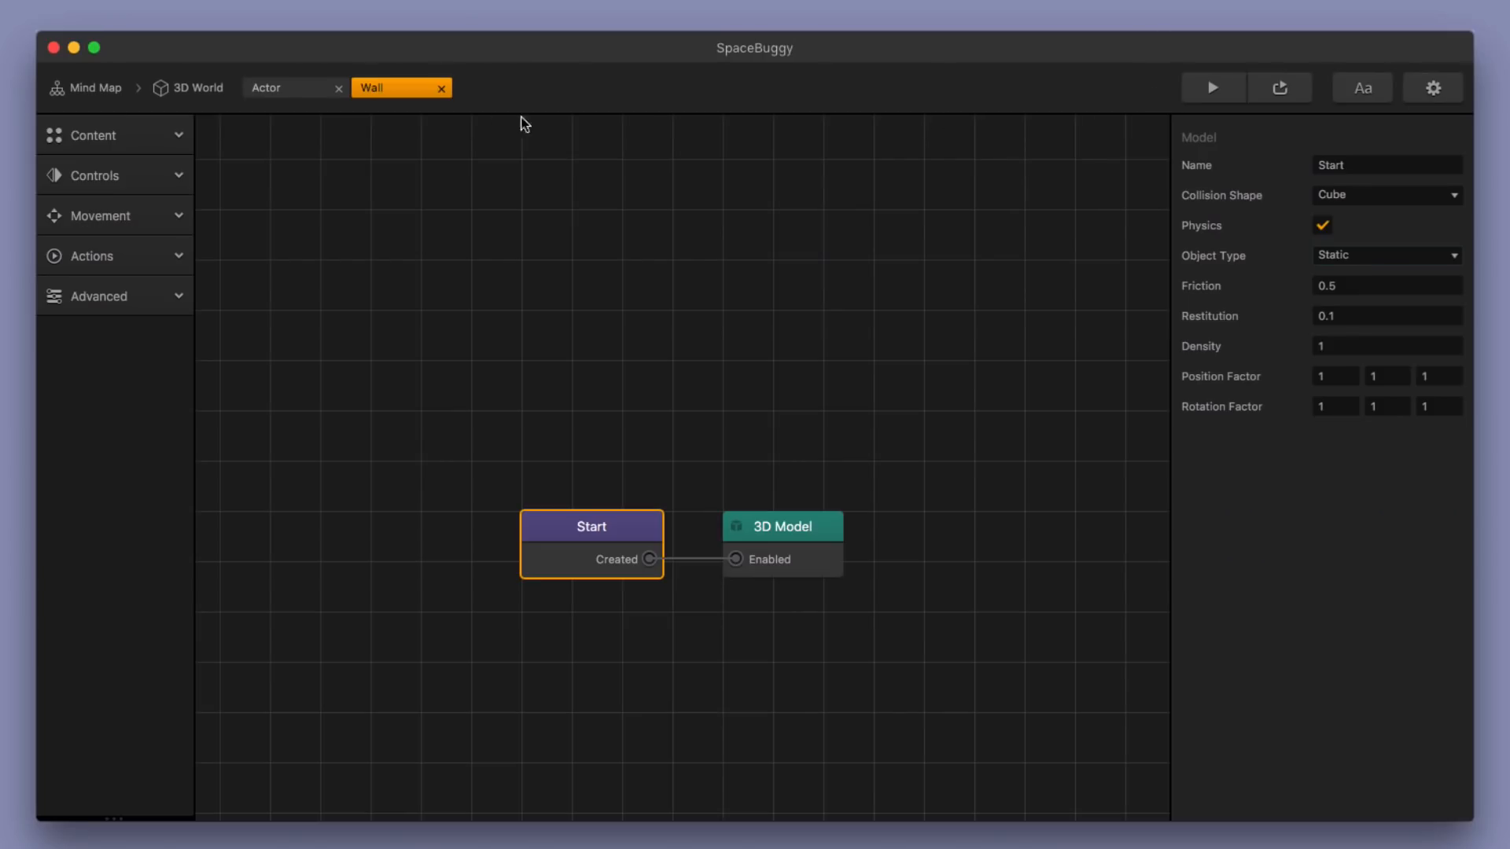
Return to the 3D World and move the camera farther back and higher, to about position 0.11, 21.12, 38.32.
click(201, 87)
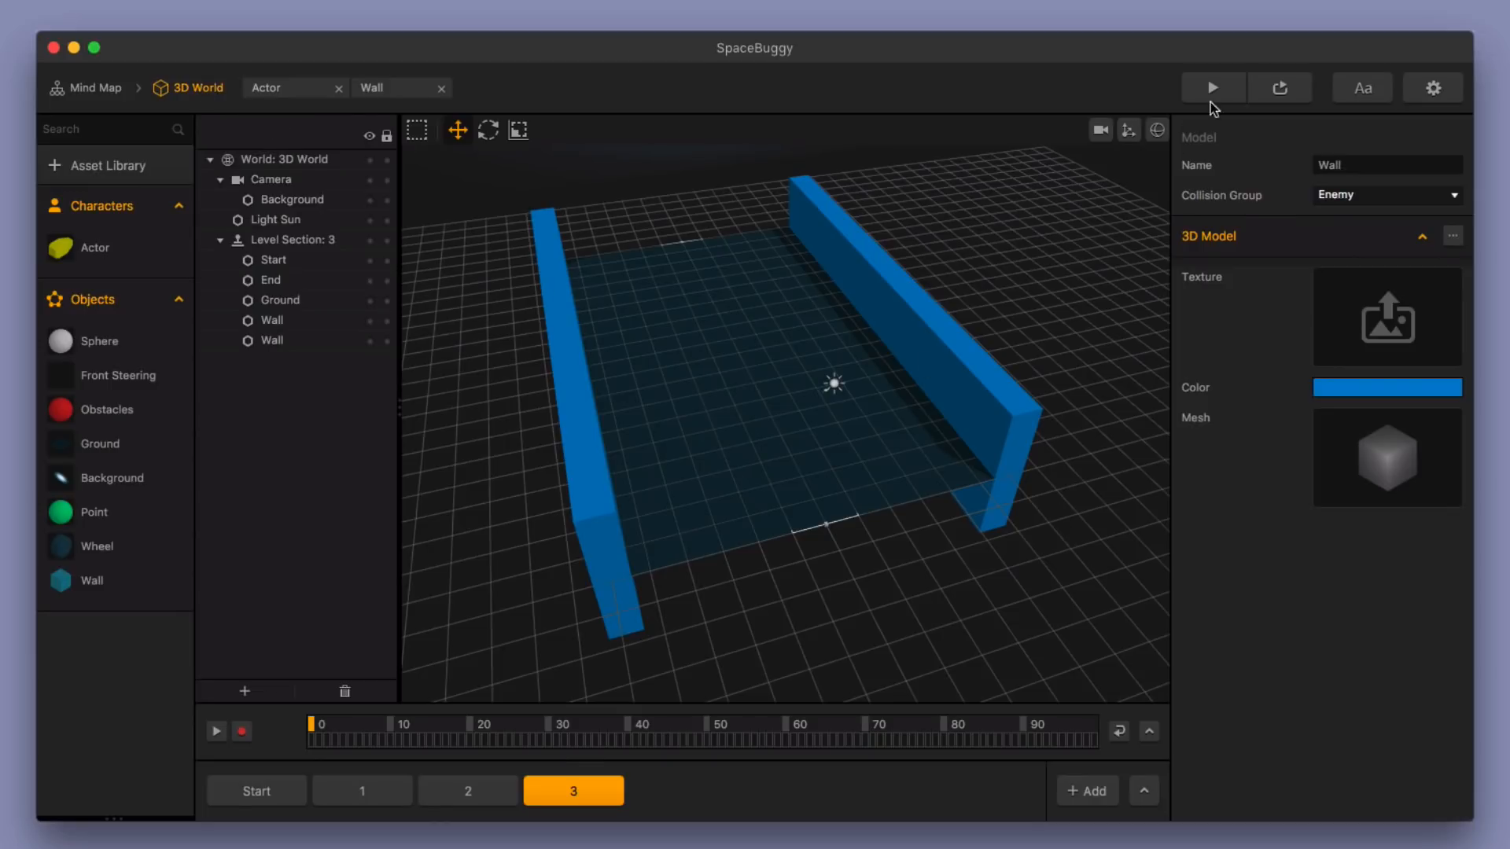
scroll(855, 530, down, 8)
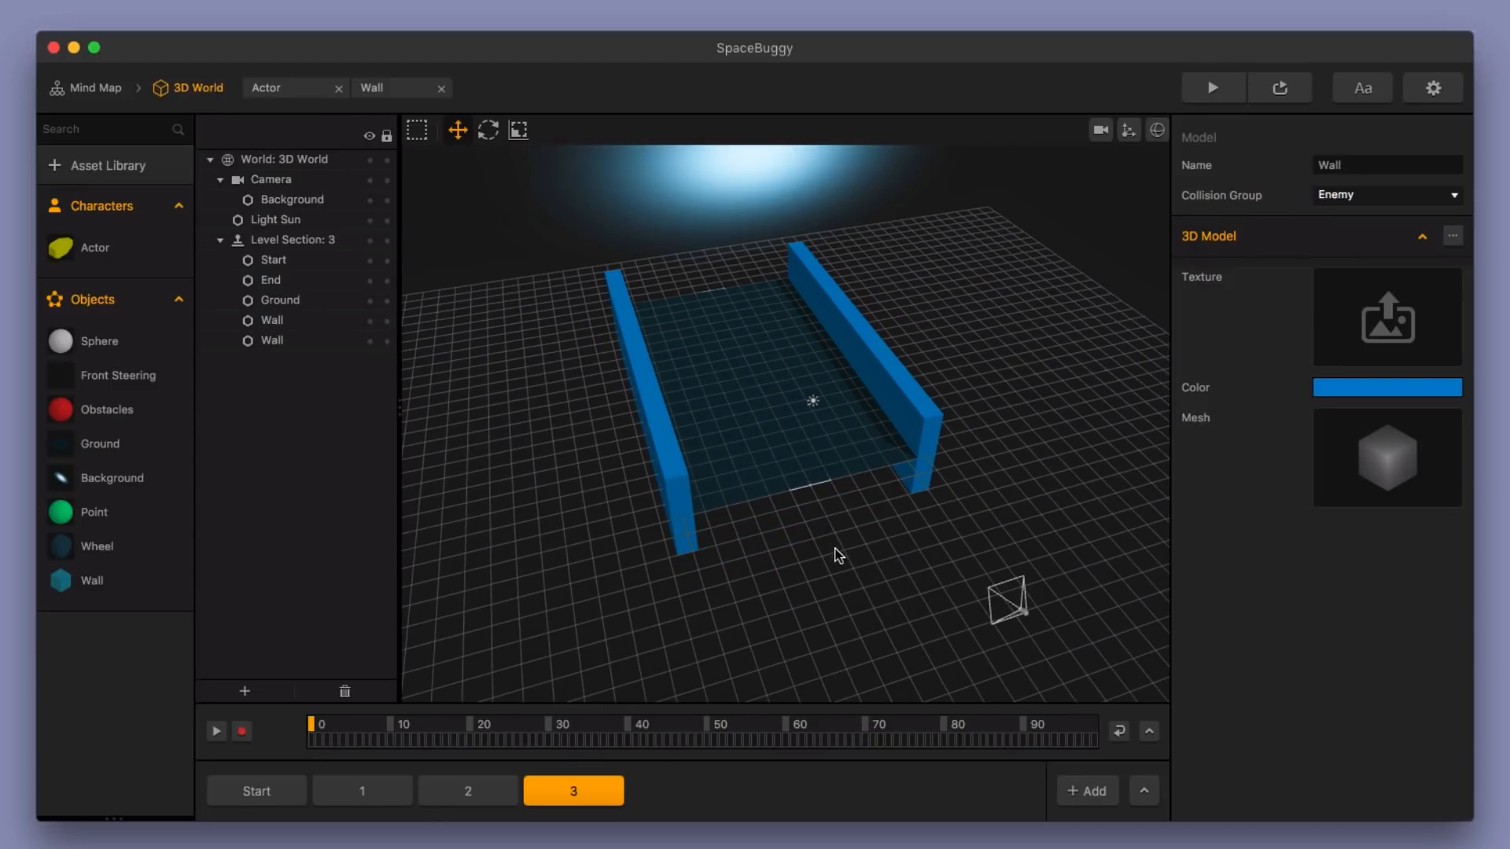
middle_drag(846, 555, 668, 575)
scroll(960, 560, down, 2)
scroll(1015, 420, up, 2)
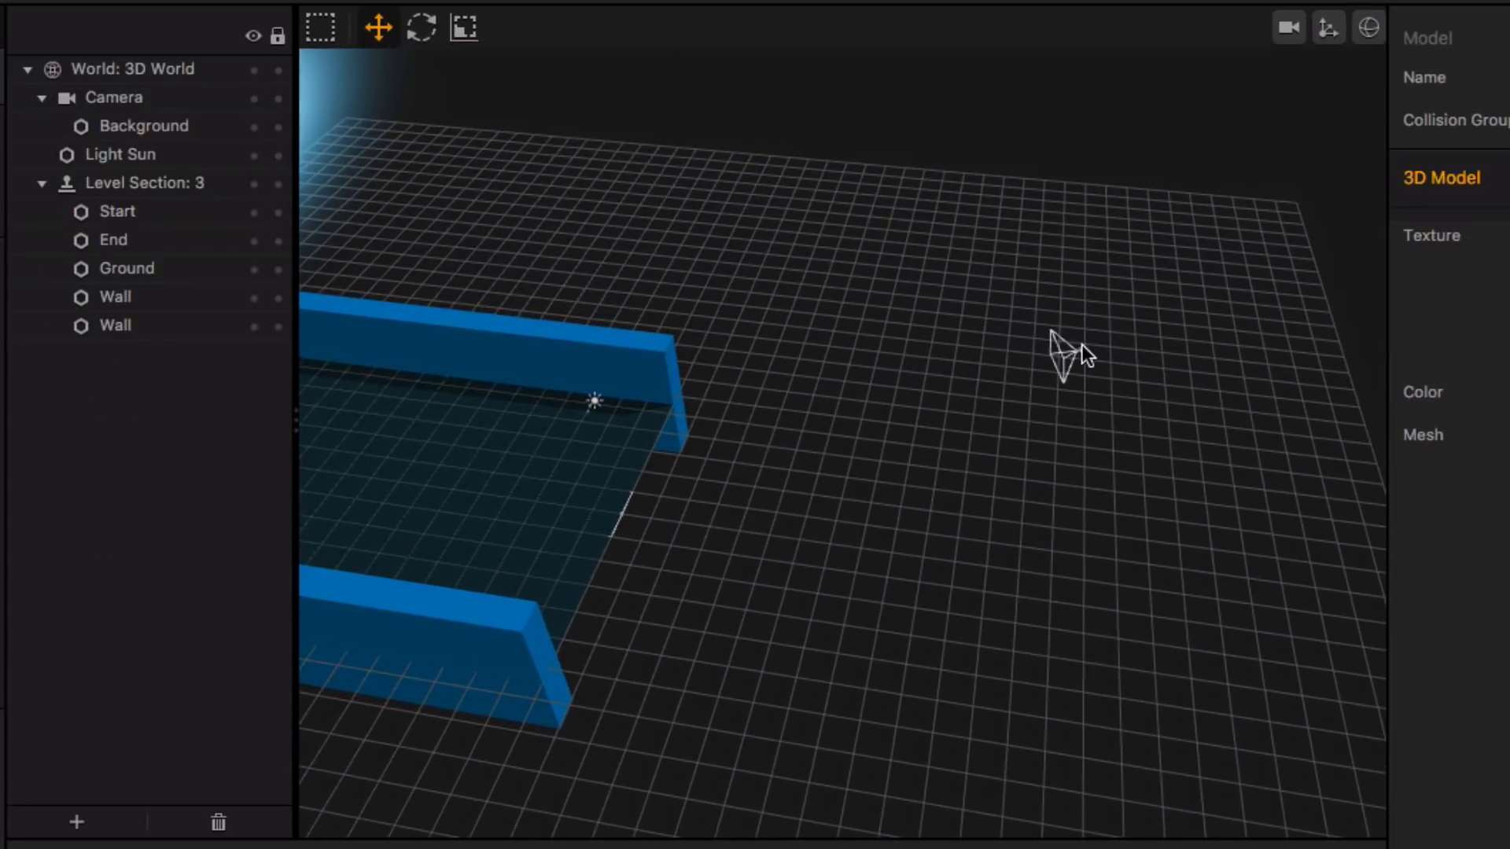
click(954, 356)
drag(1151, 357, 1383, 387)
drag(1349, 310, 1357, 233)
middle_drag(1227, 366, 1004, 370)
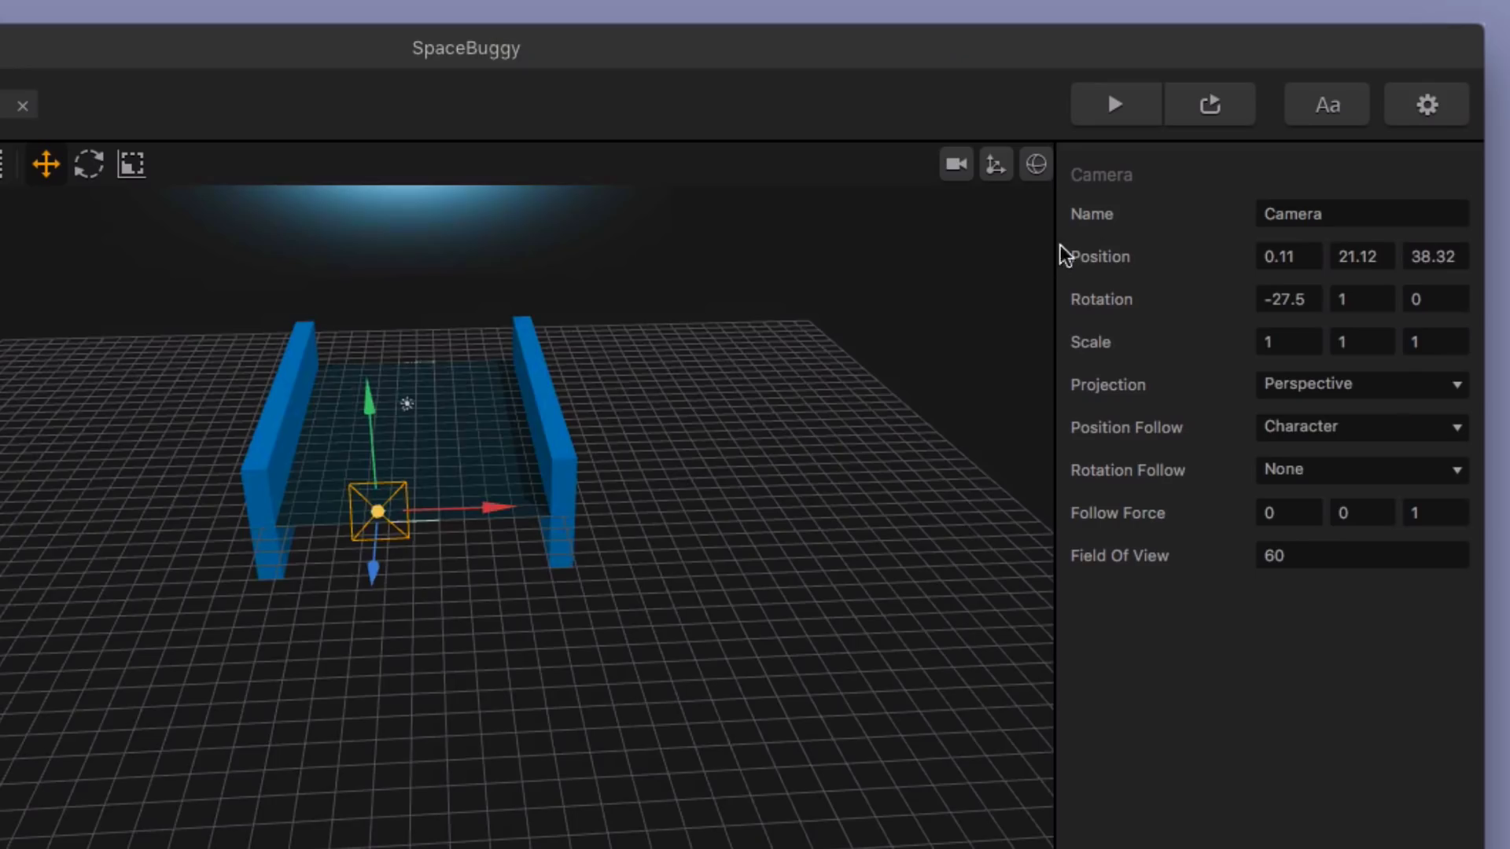
Preview the game with the new camera position, steer the buggy into a wall, and close the preview.
click(1132, 104)
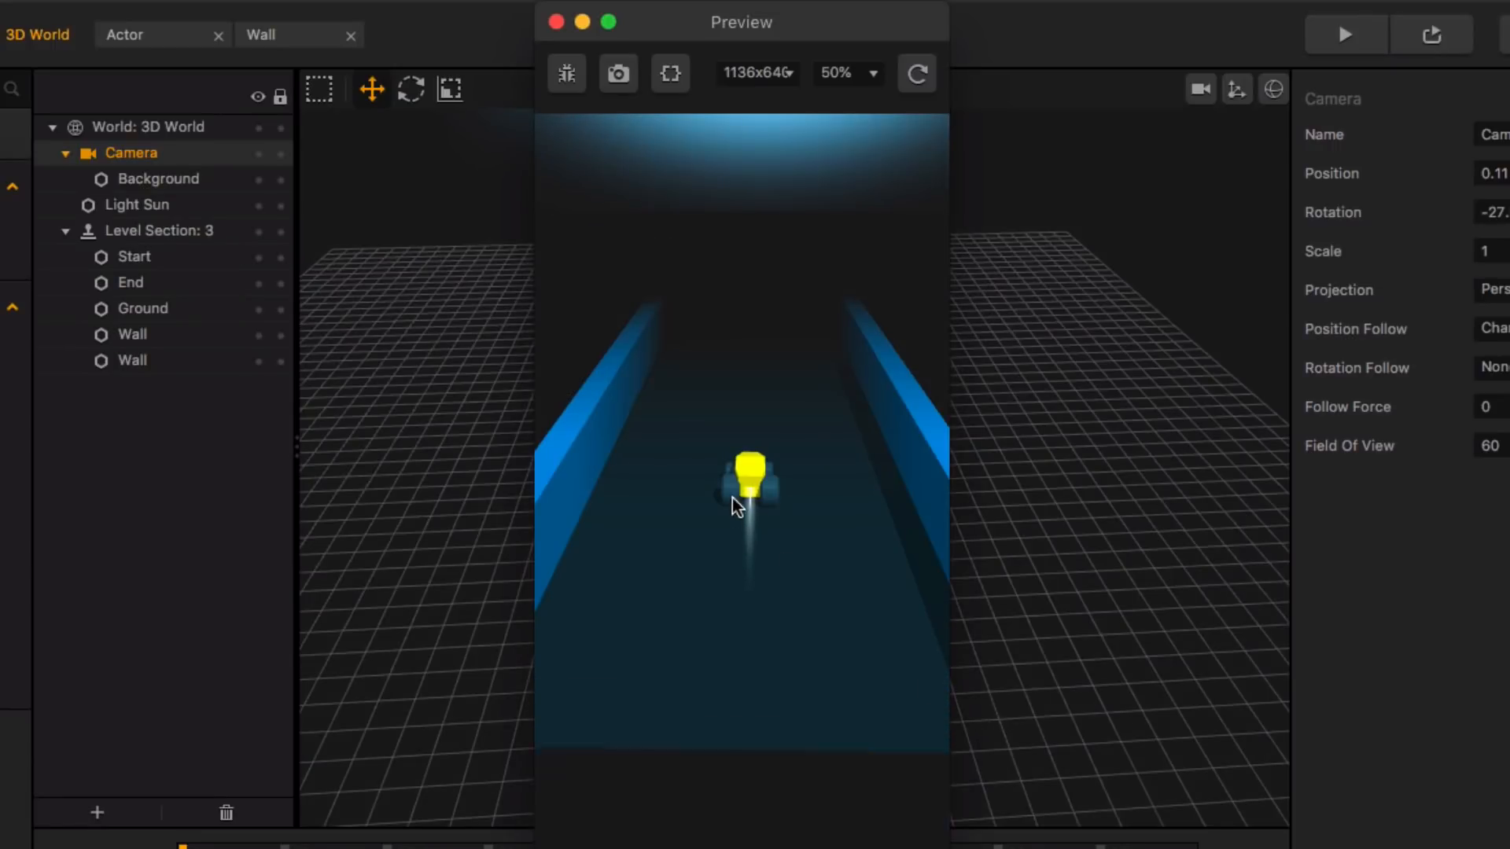
drag(733, 498, 594, 498)
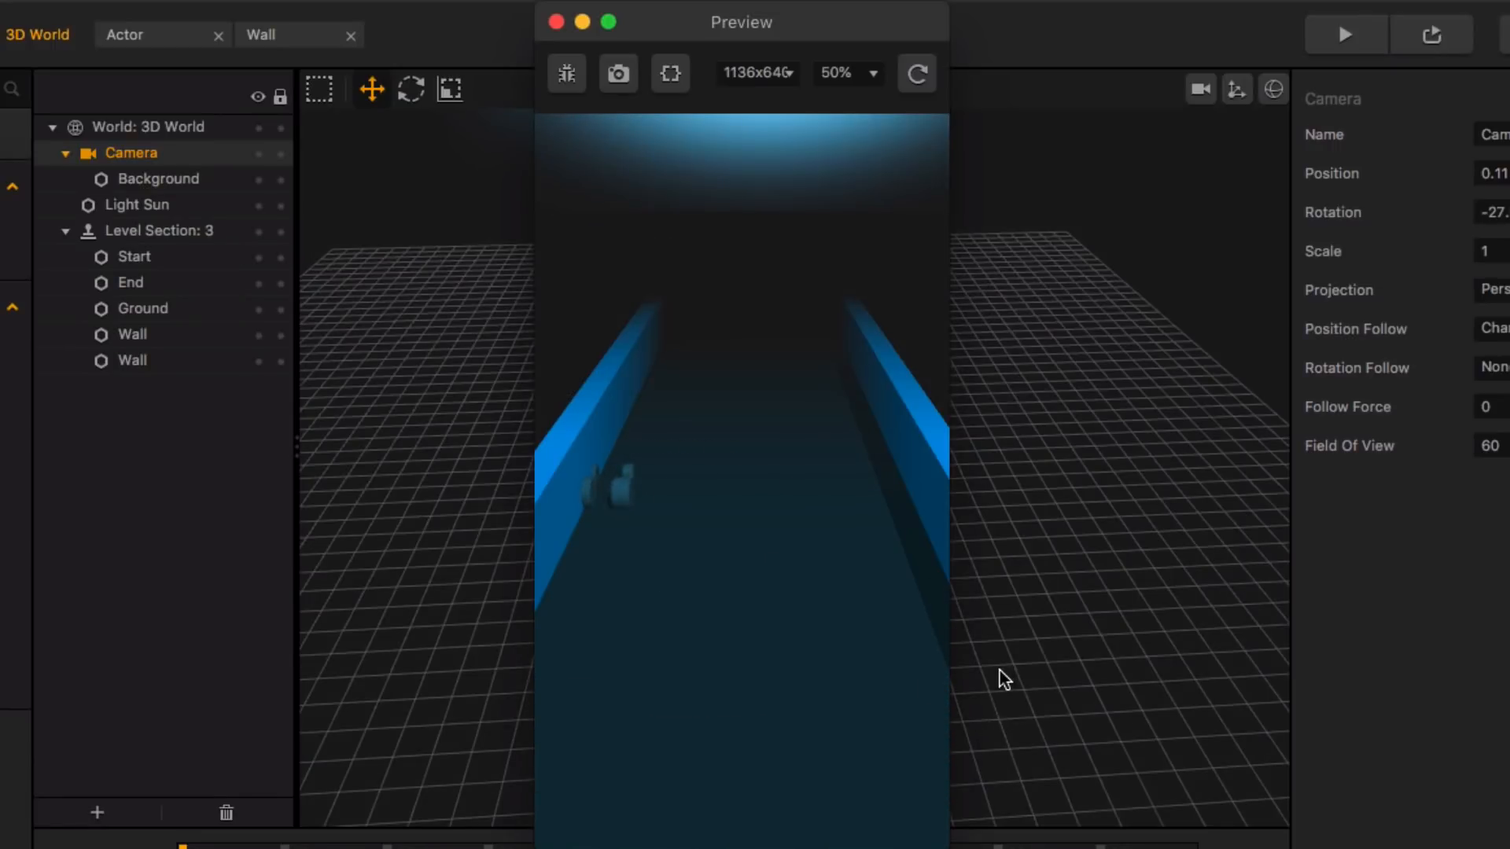
click(556, 21)
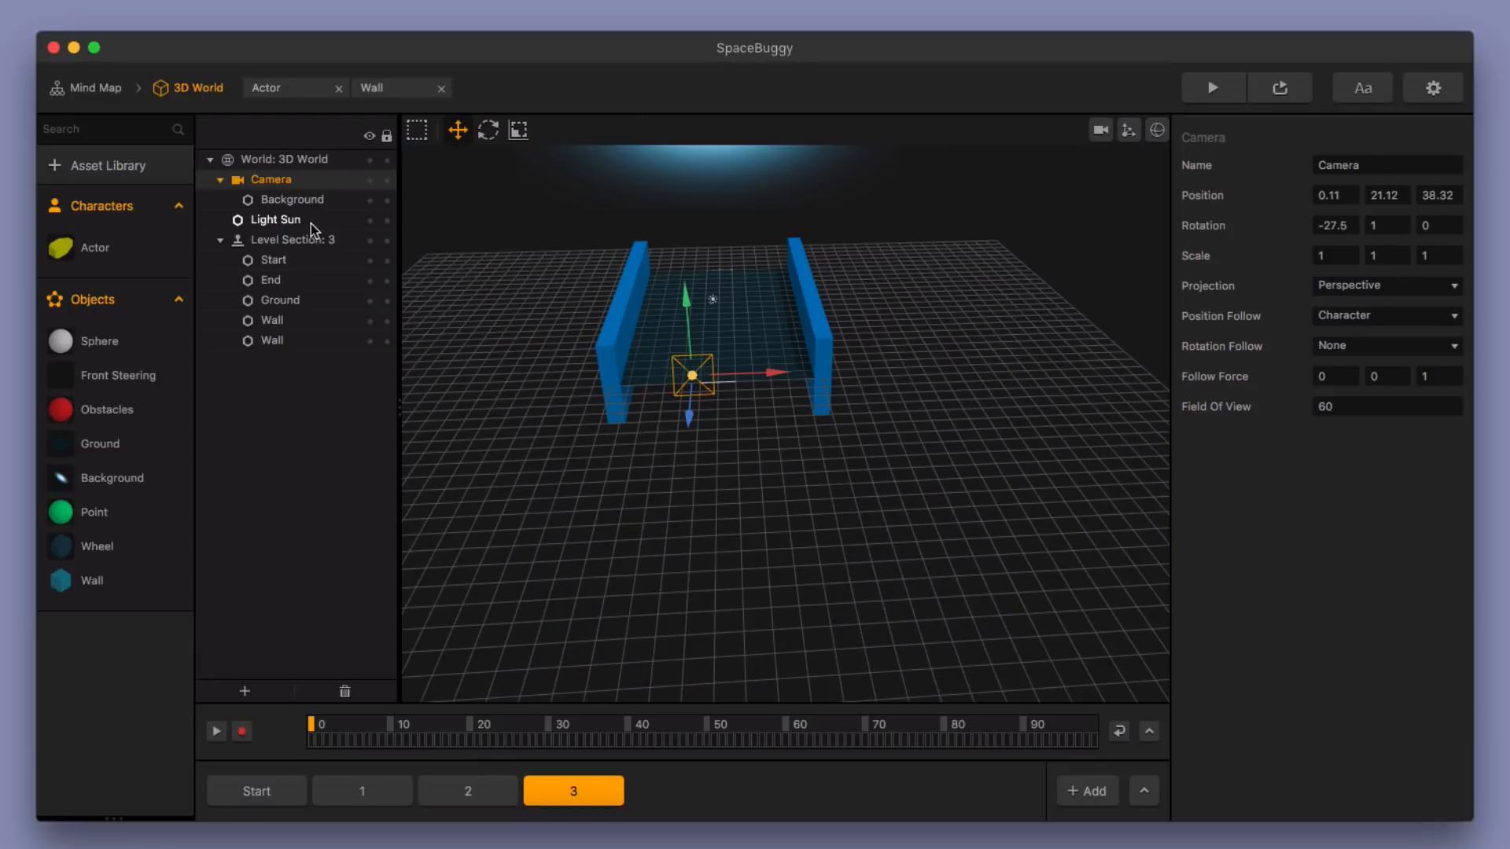
Raise the camera's Background object to about position 1.76, 16.82, -43.58 and check it in a game preview.
click(309, 223)
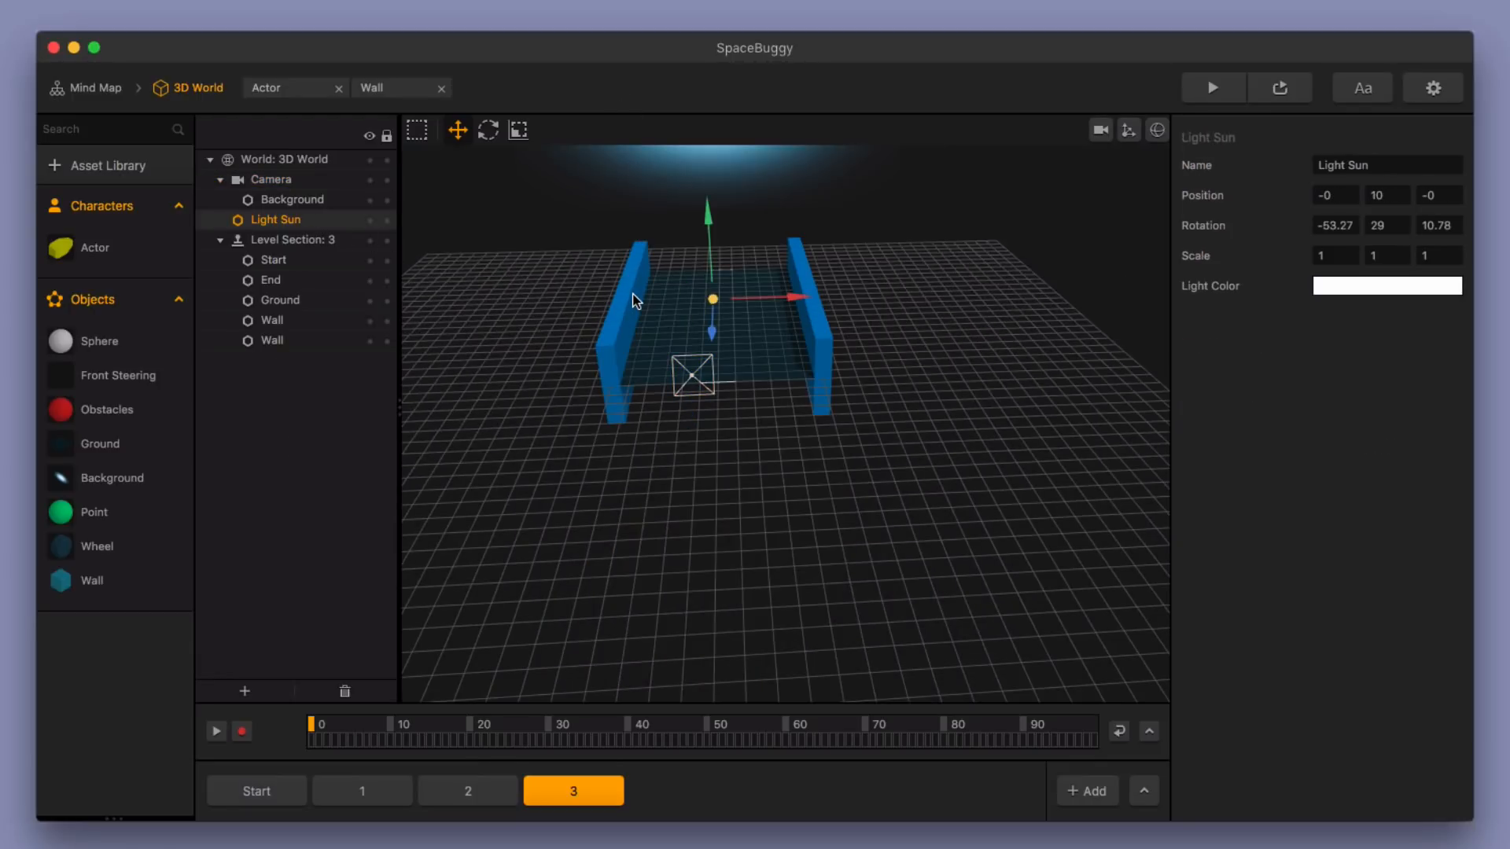
click(315, 201)
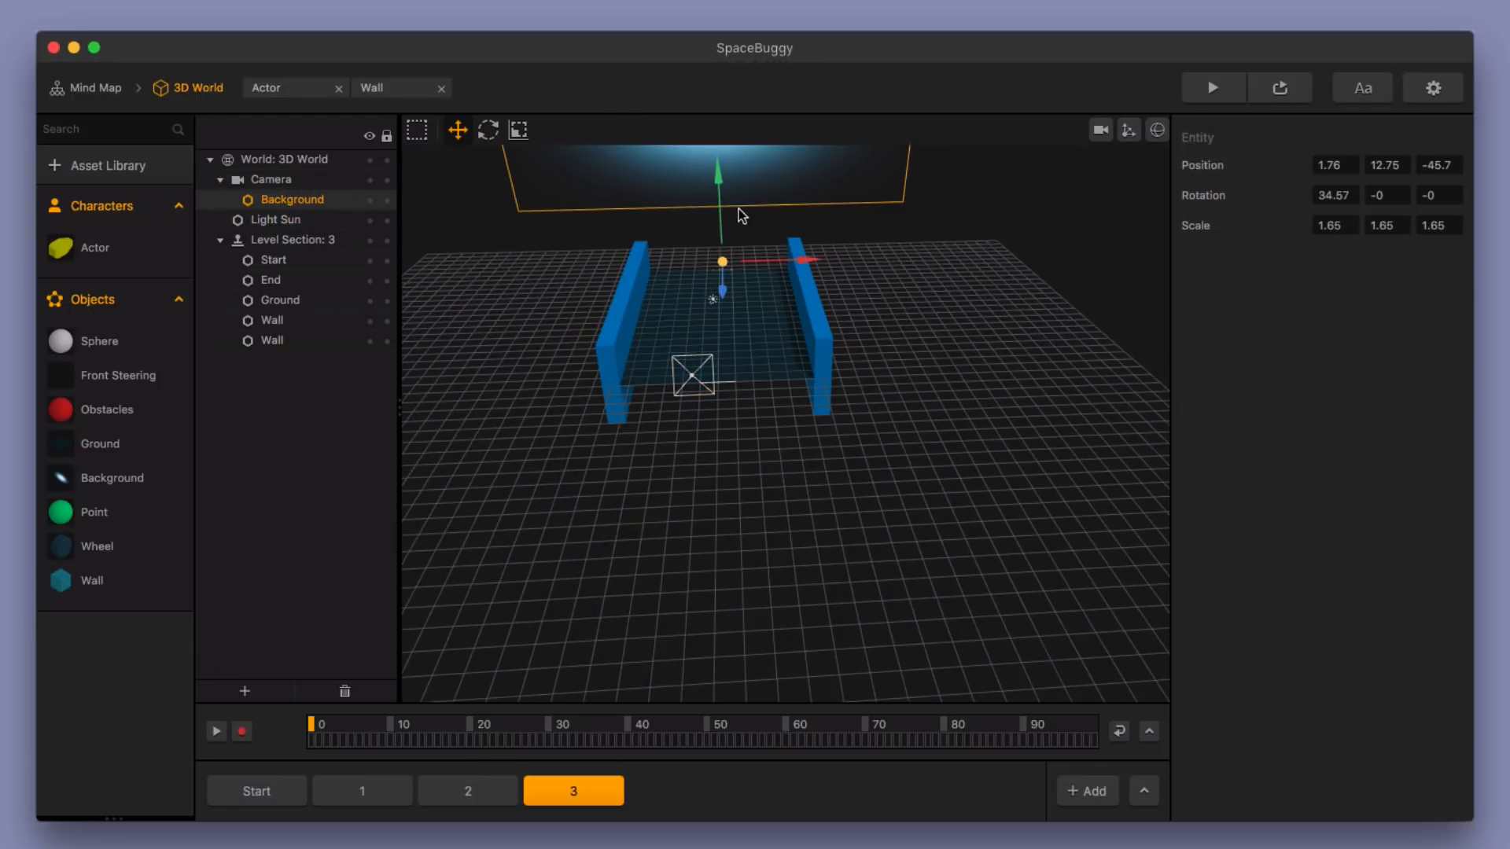
drag(718, 192, 719, 153)
click(1213, 87)
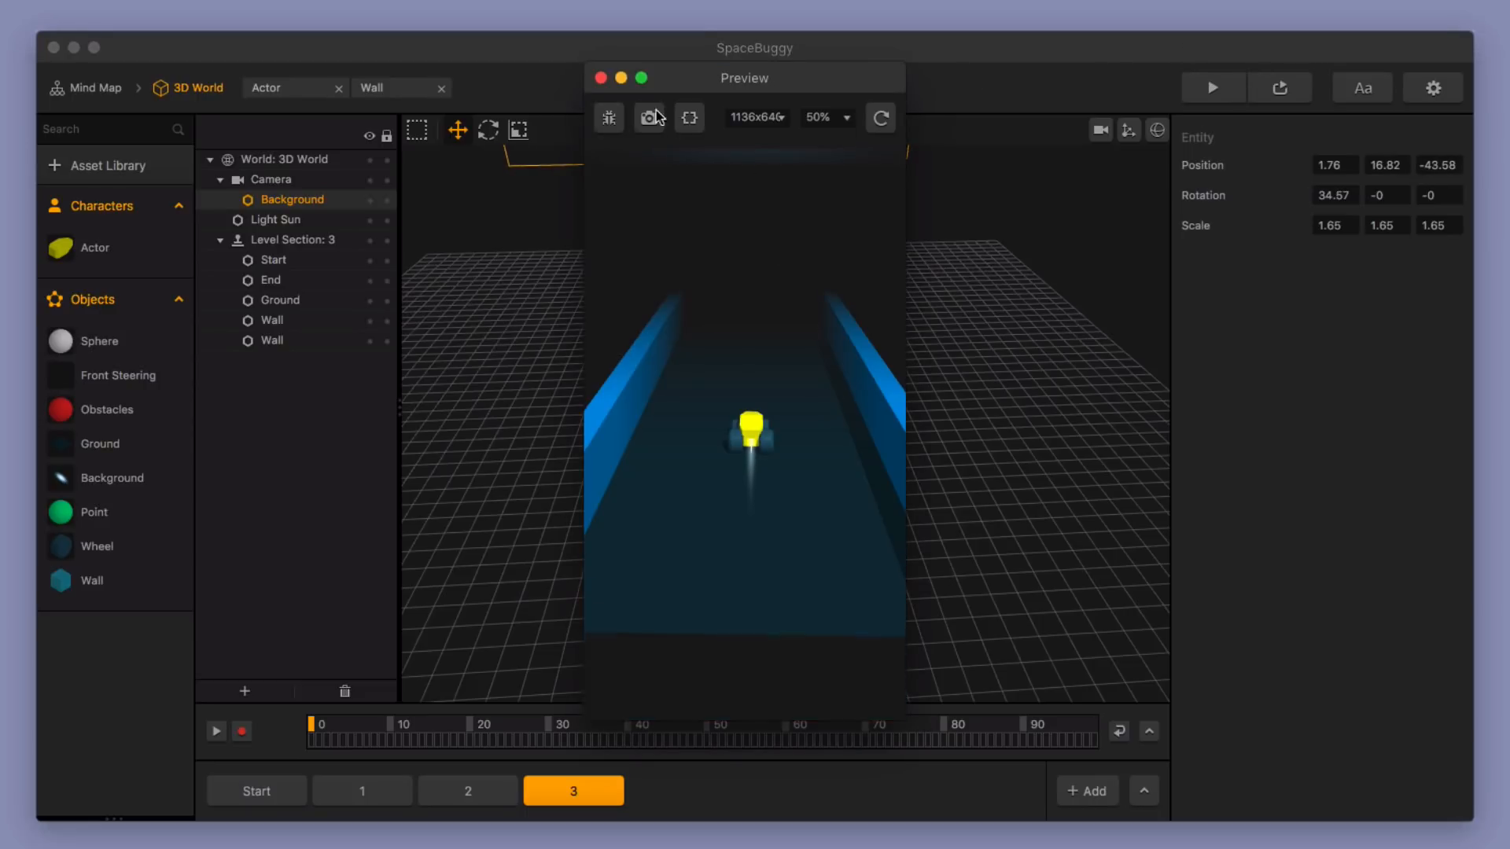
click(601, 78)
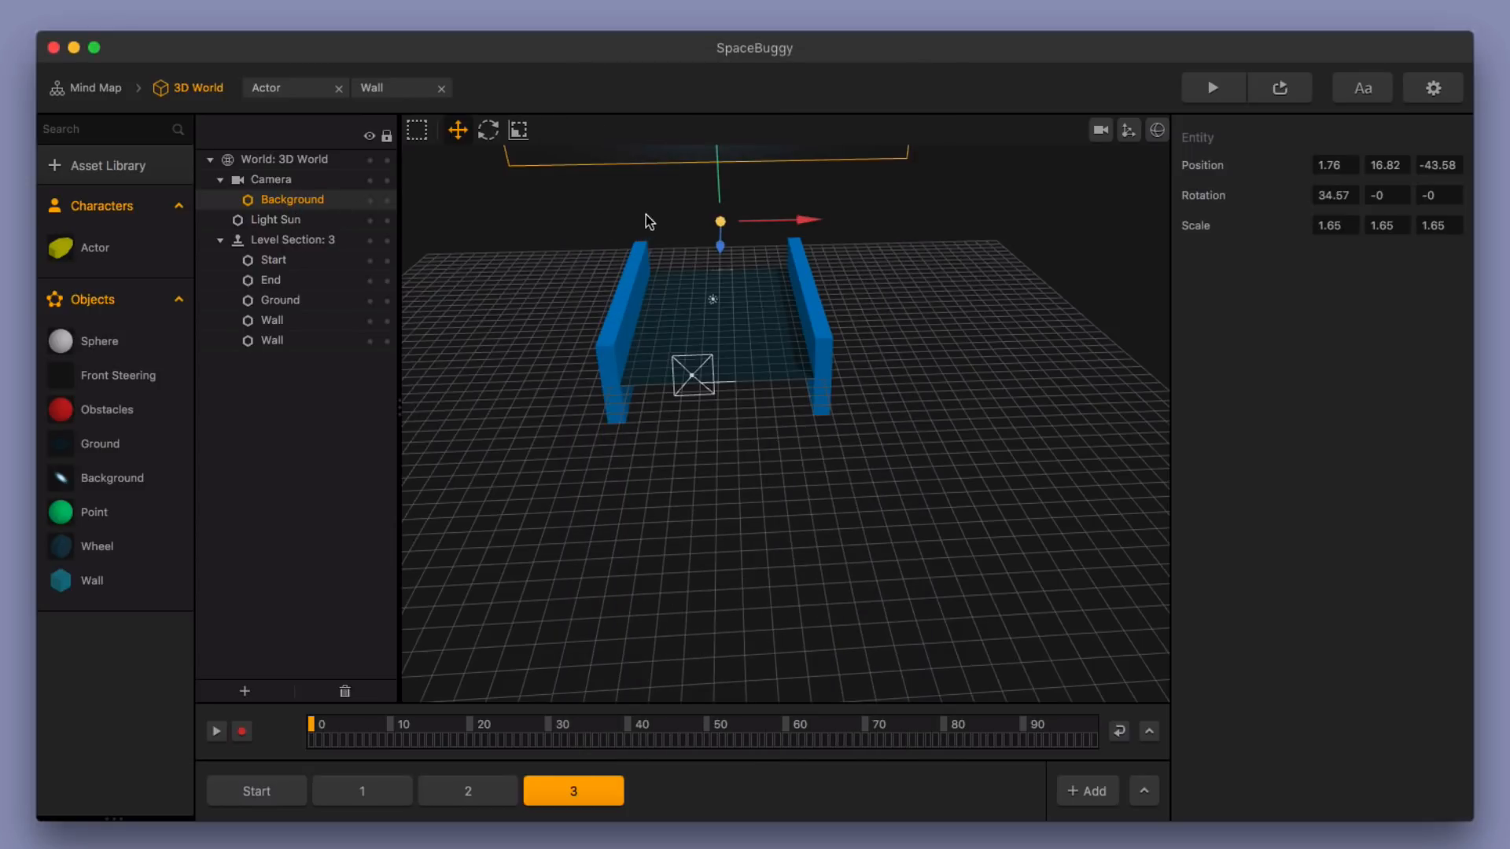
Raise the Background further to about position 1.76, 20.22, -41.81 and test-drive the buggy in a preview.
drag(718, 186, 722, 146)
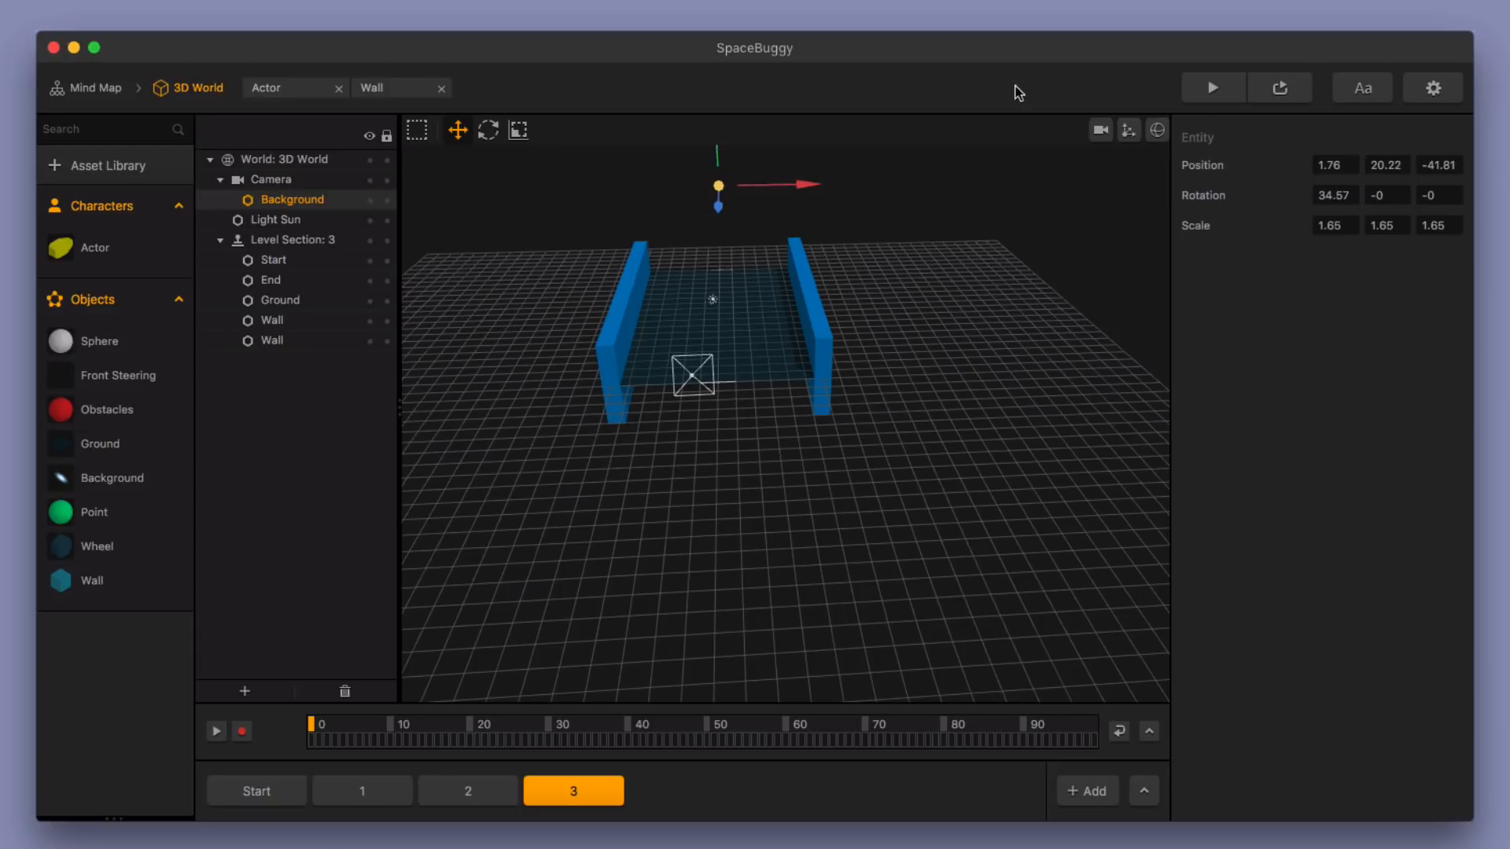
click(1212, 88)
mouse_move(747, 480)
mouse_down()
mouse_move(760, 445)
mouse_move(653, 442)
mouse_move(814, 449)
mouse_up()
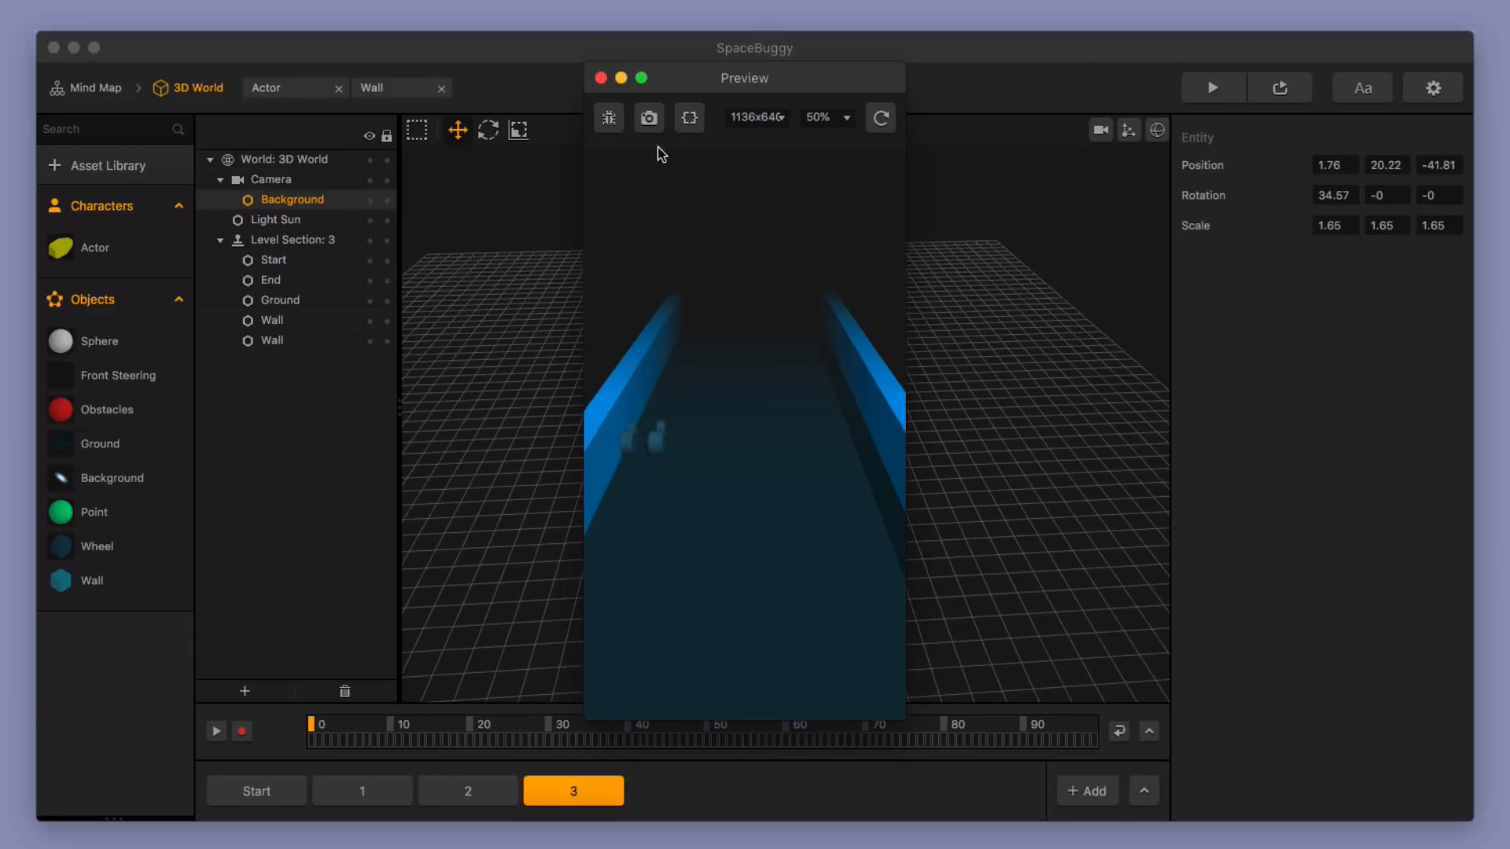
click(602, 78)
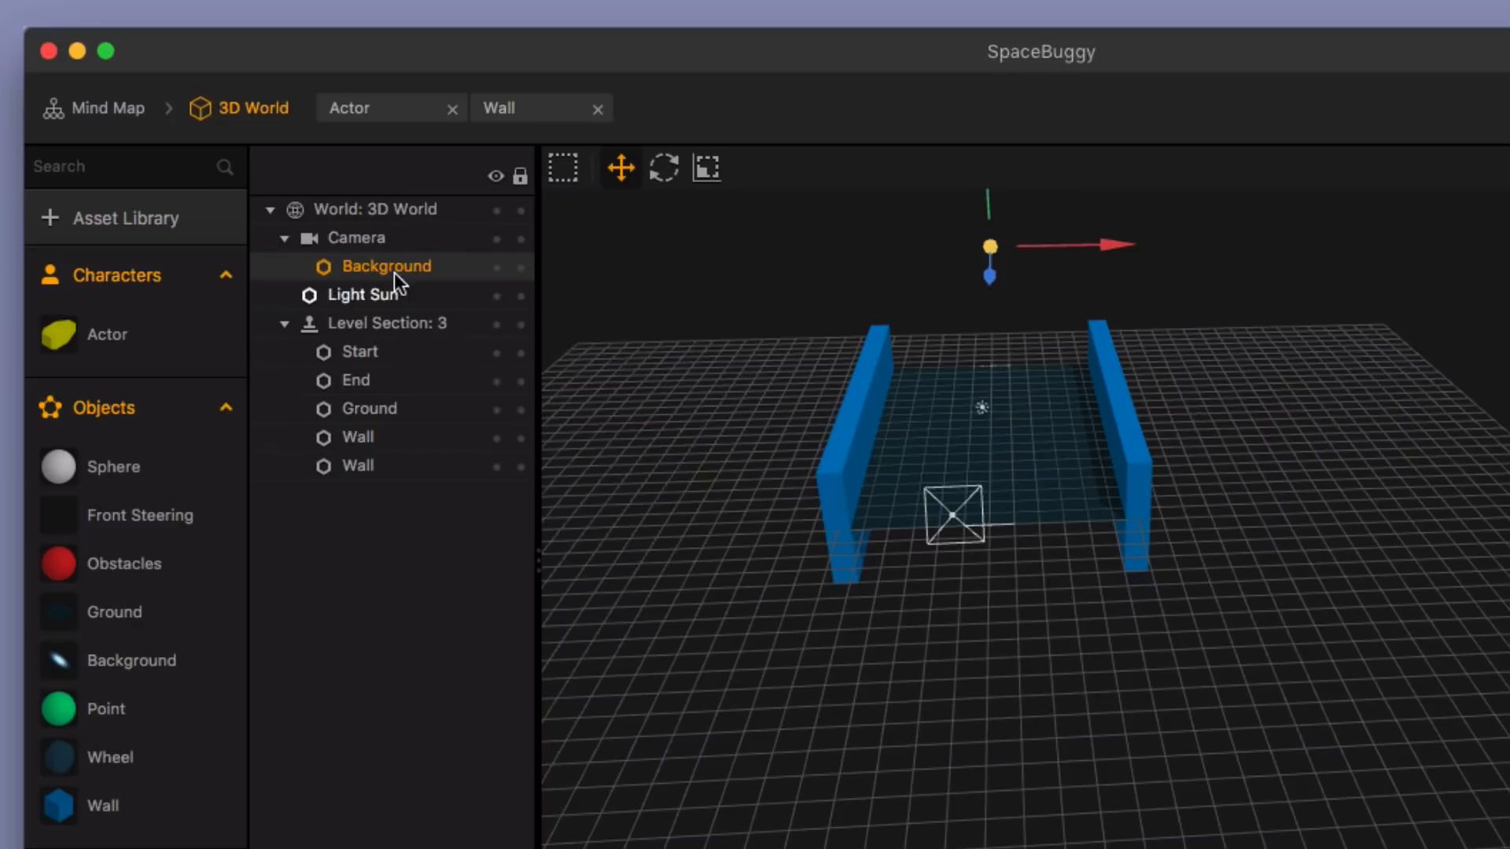
Add the Swing Cube from the Asset Library's ready-made assets to the project and close the library.
click(151, 163)
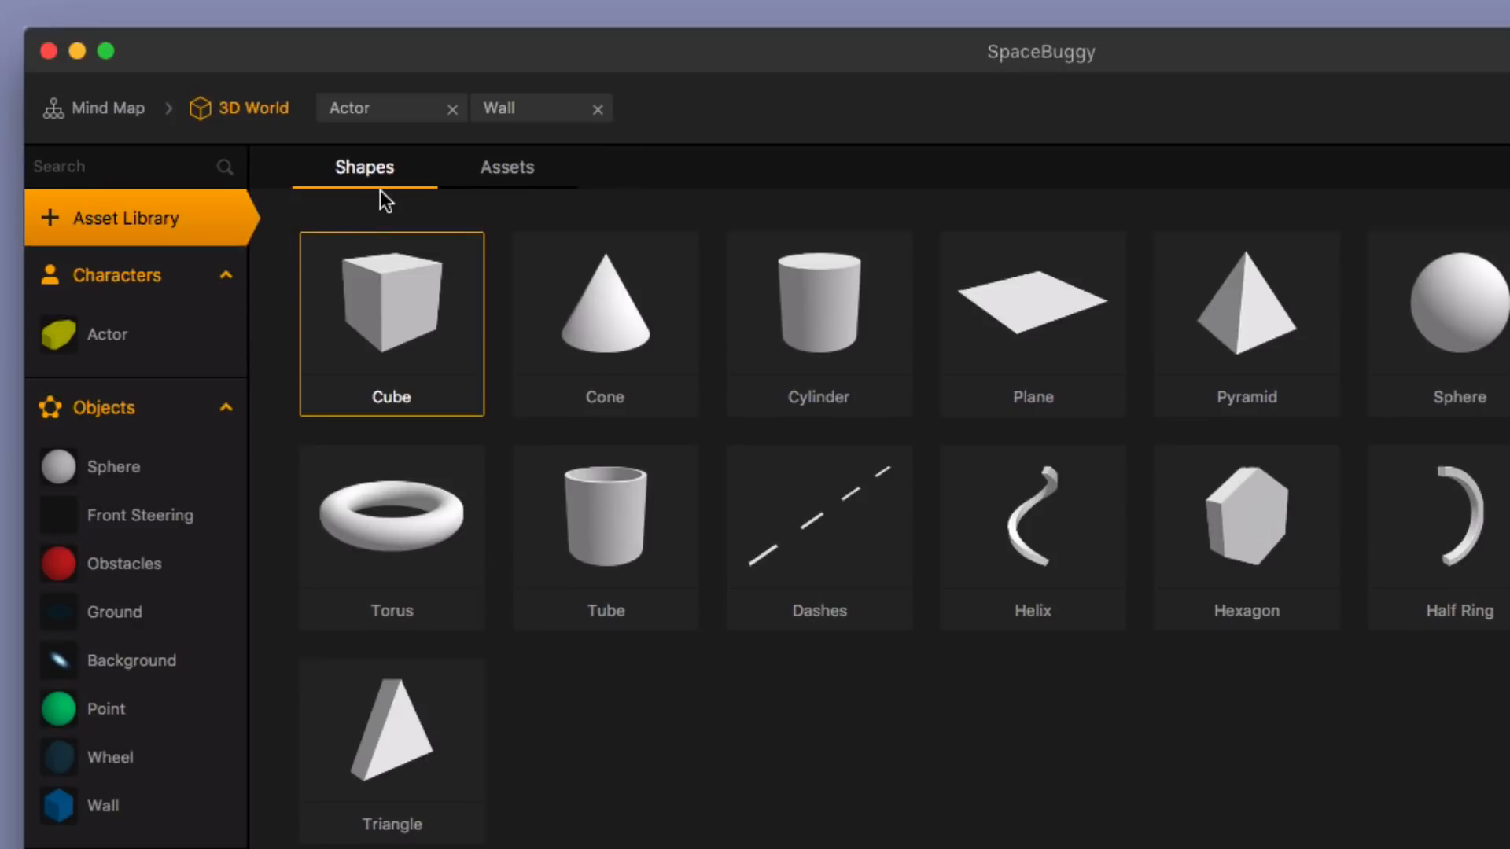
click(510, 168)
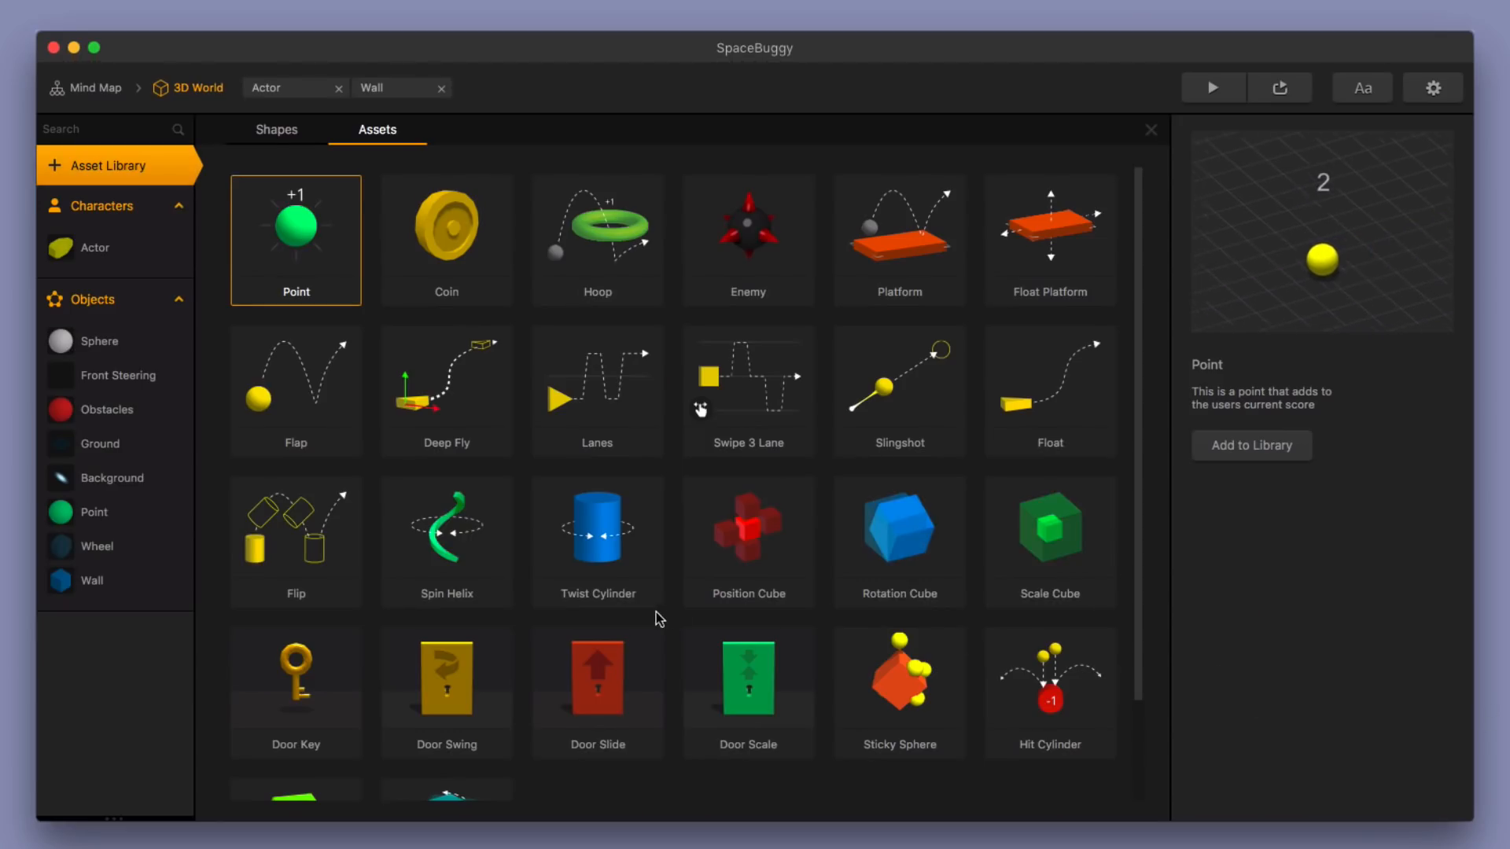
scroll(659, 618, down, 3)
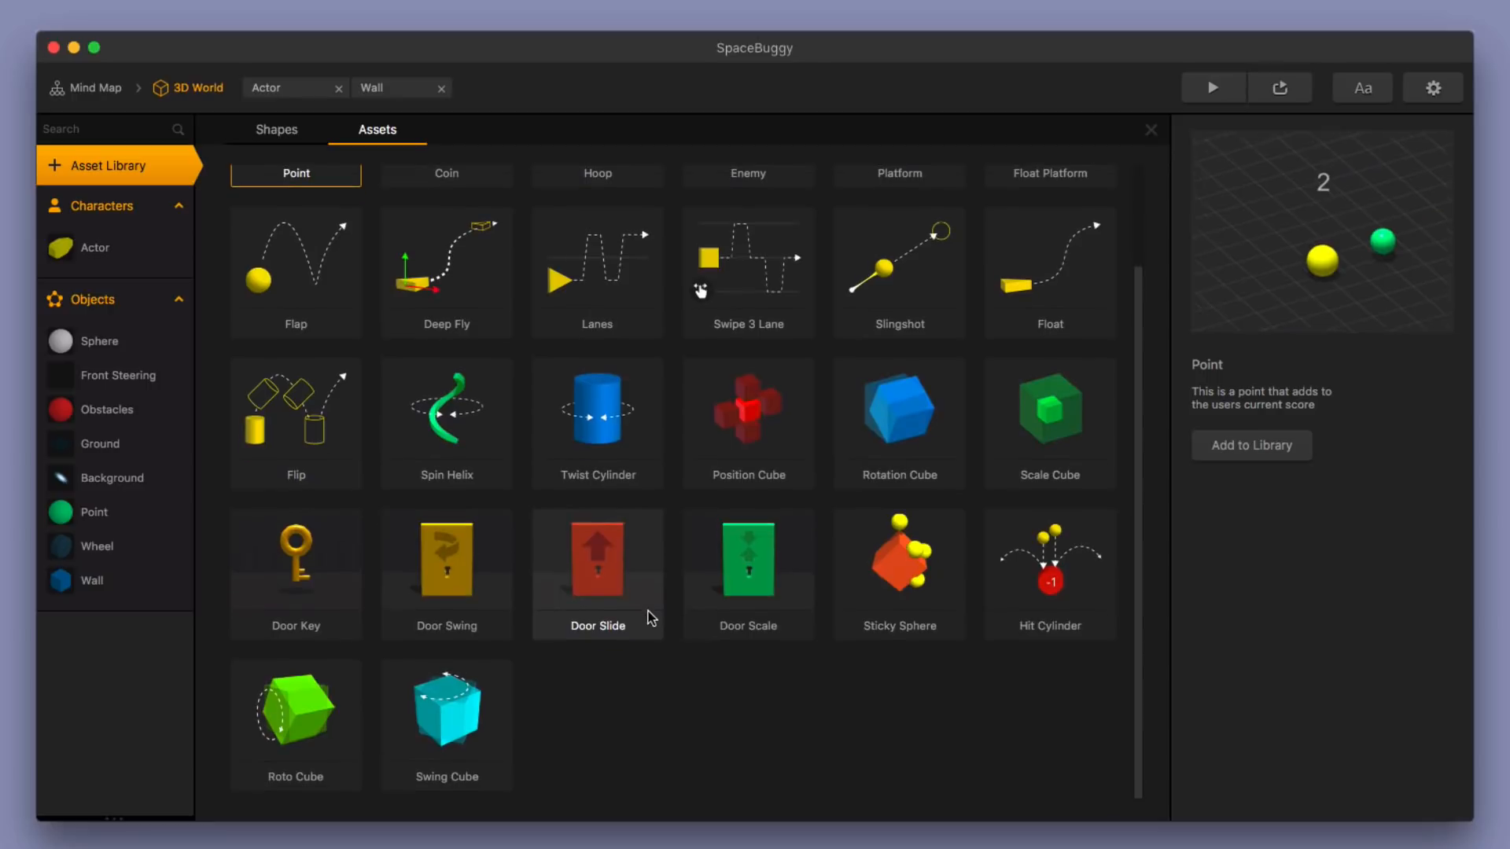
click(468, 718)
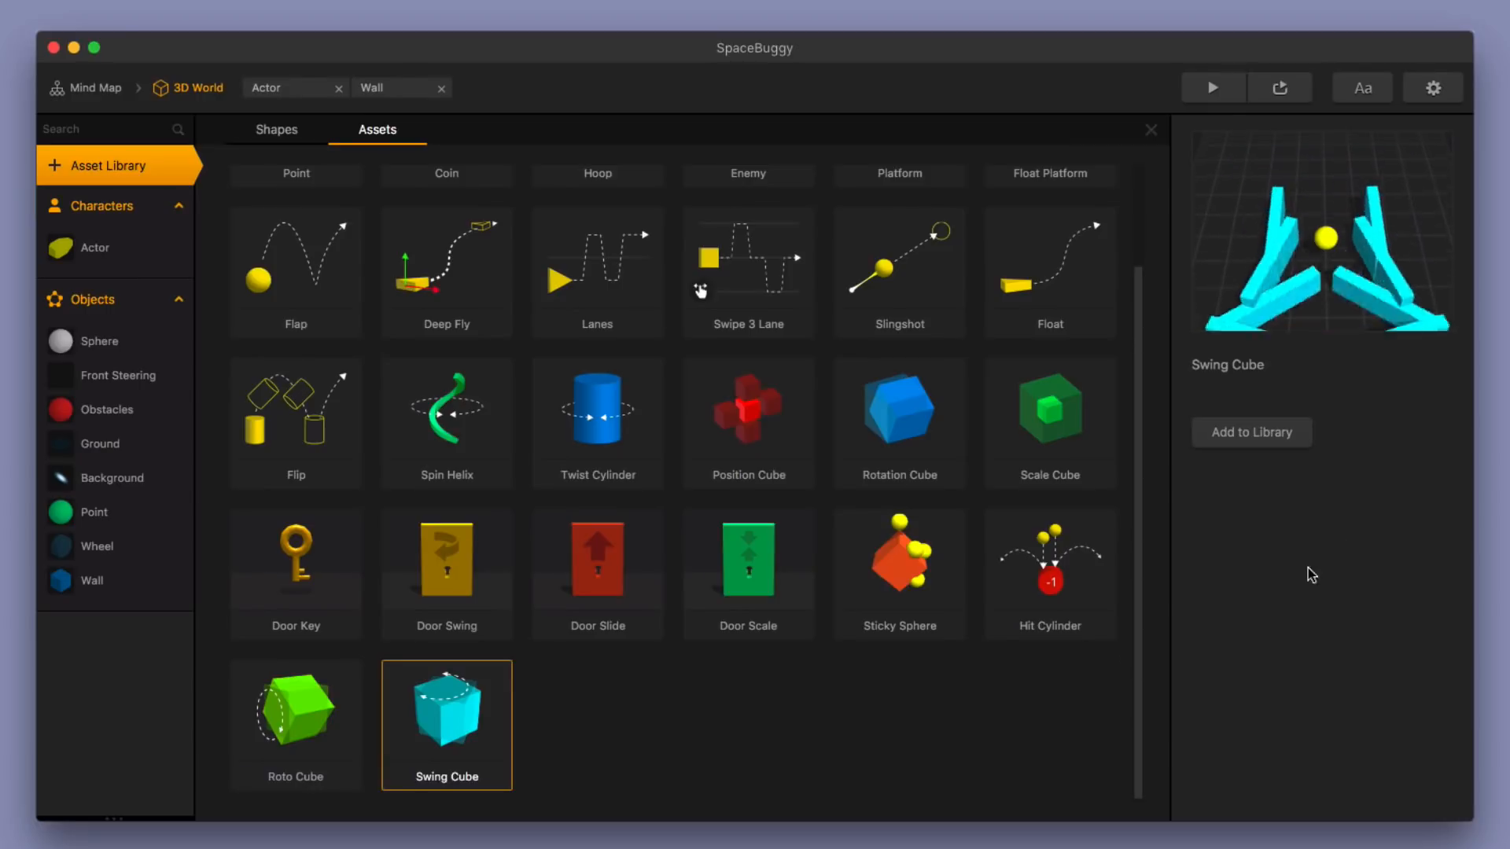
double_click(461, 703)
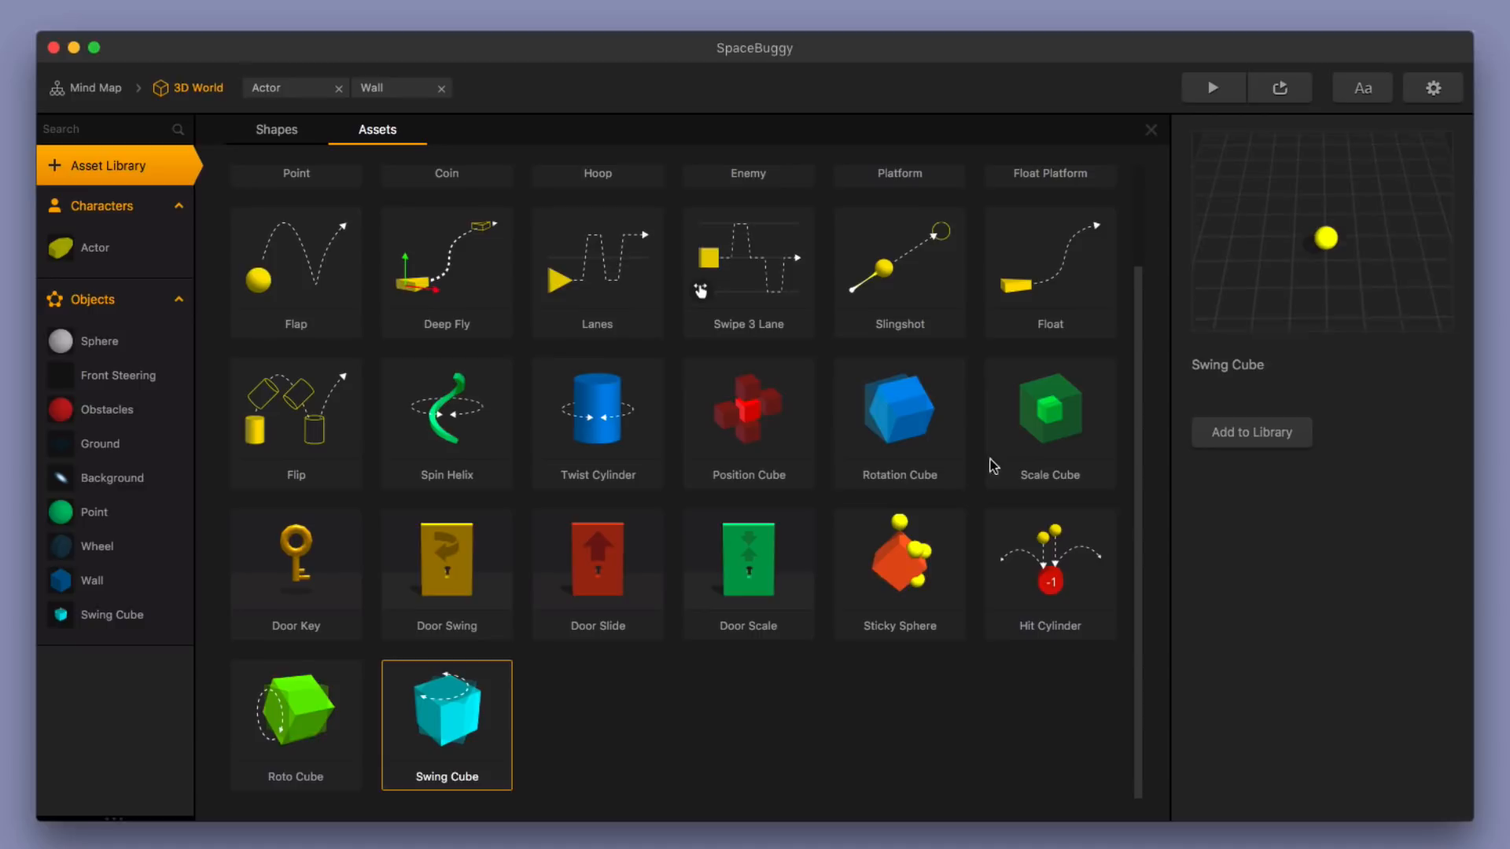
click(140, 172)
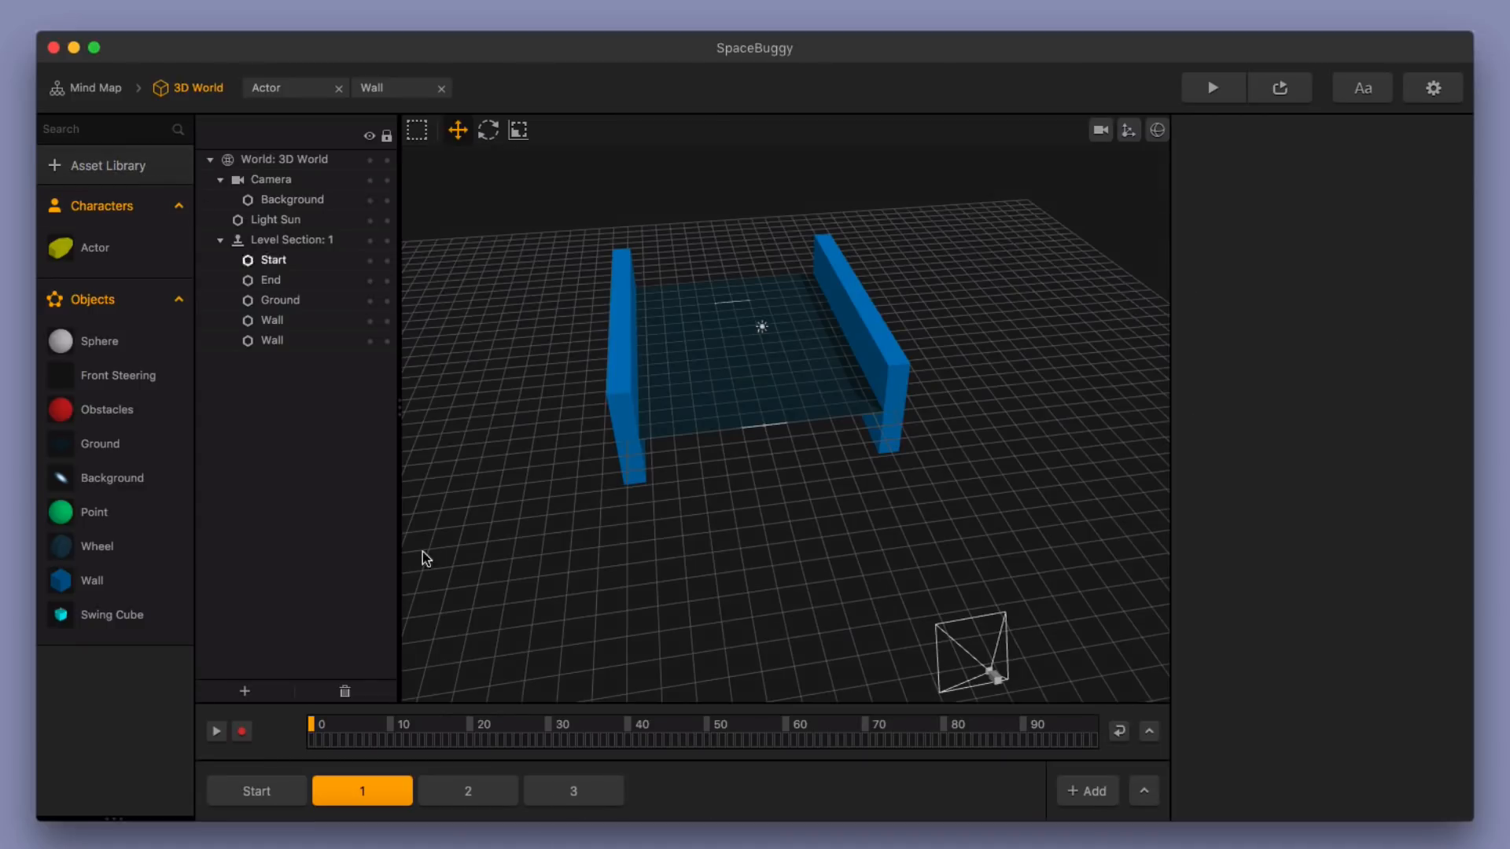
Delete level sections 2 and 3 so that only Start and section 1 remain.
click(485, 799)
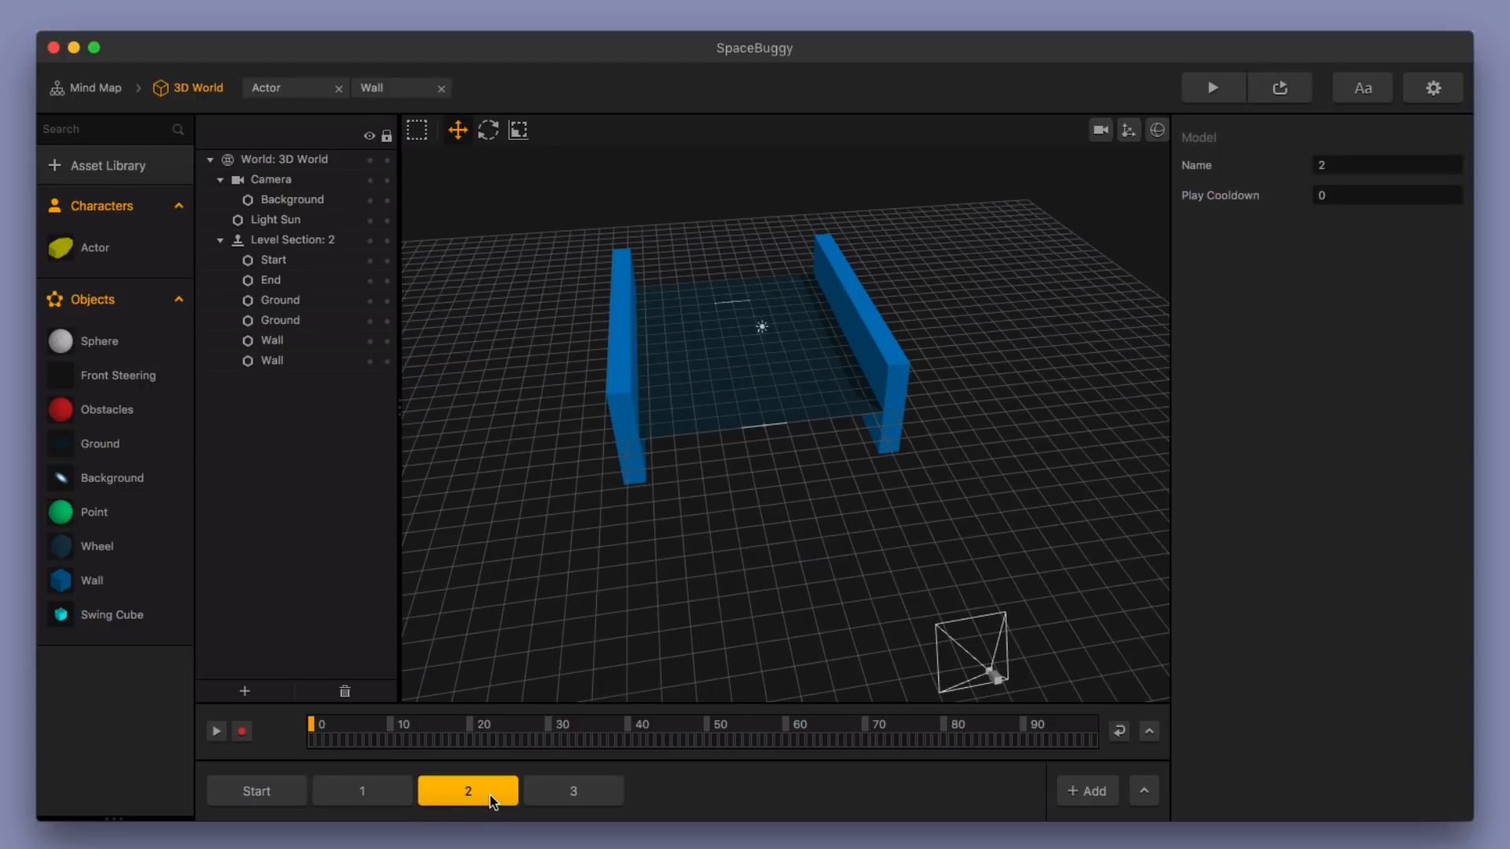
key(Delete)
click(832, 282)
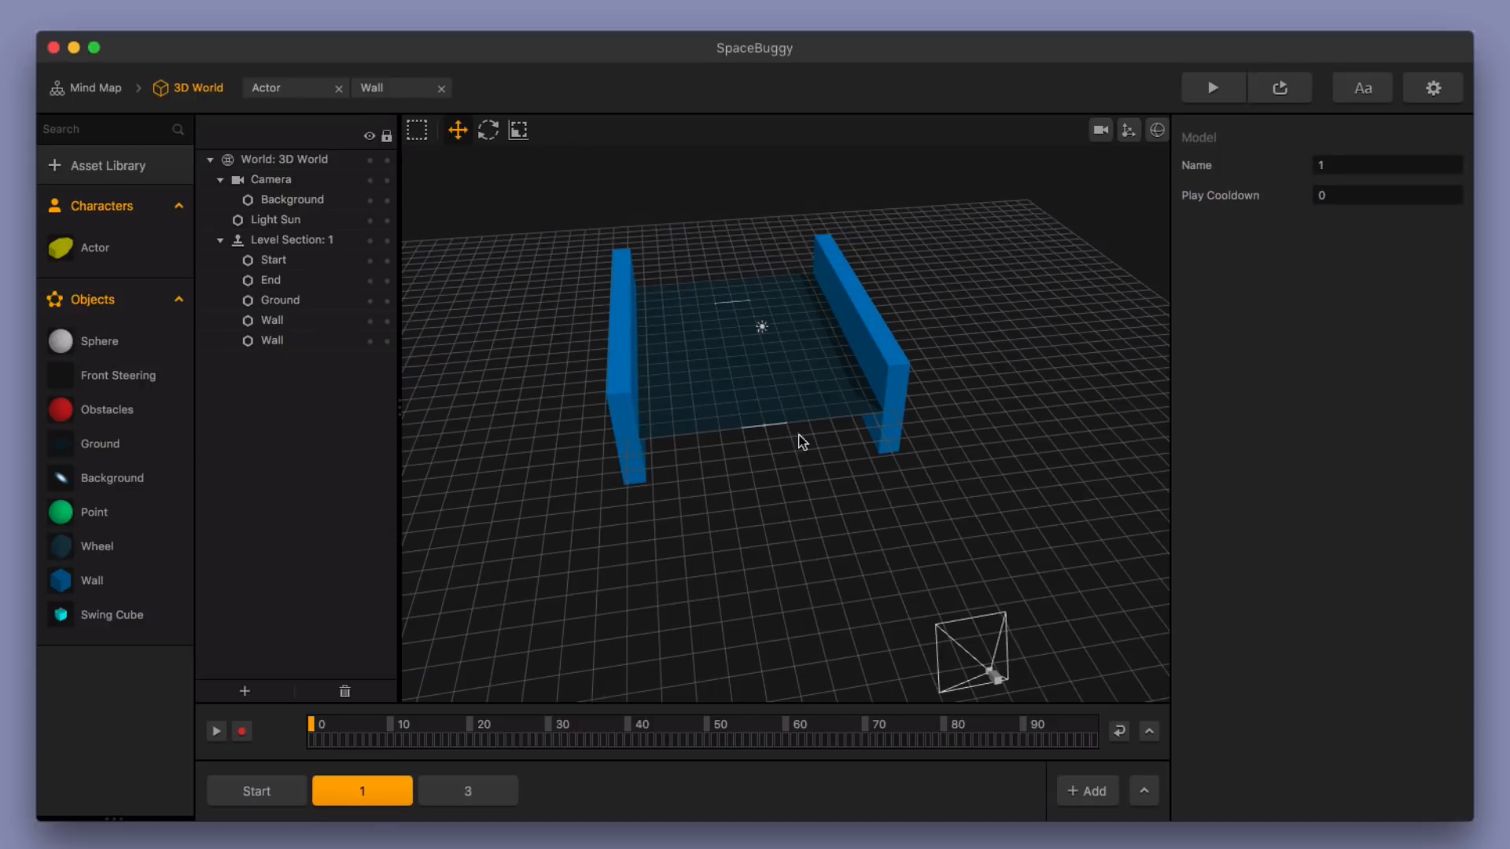
click(492, 789)
key(Delete)
click(850, 268)
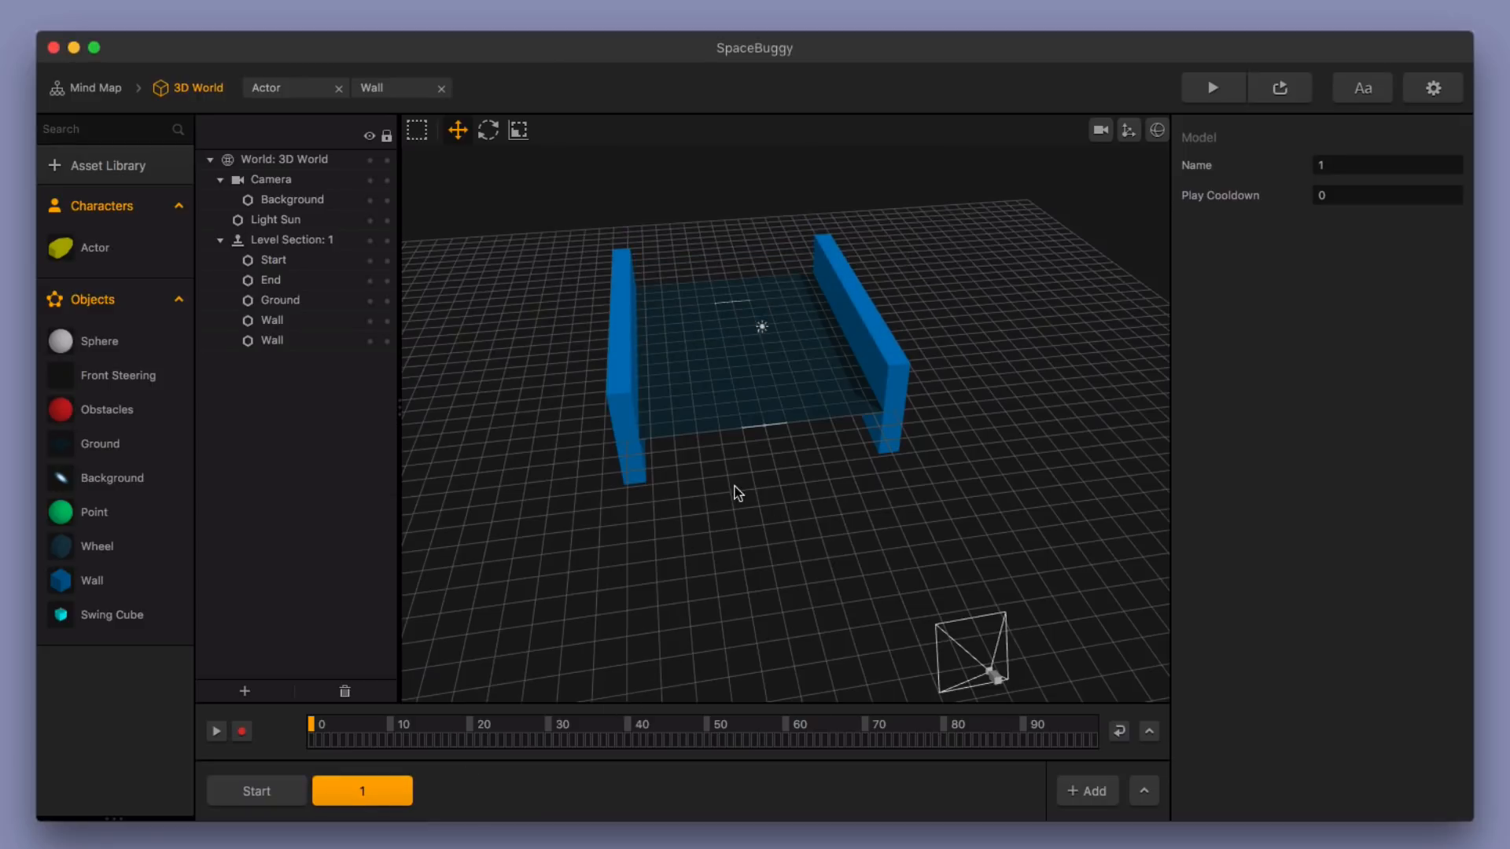
Move level section 1's End marker along the track to the far edge of the ground.
drag(621, 505, 822, 454)
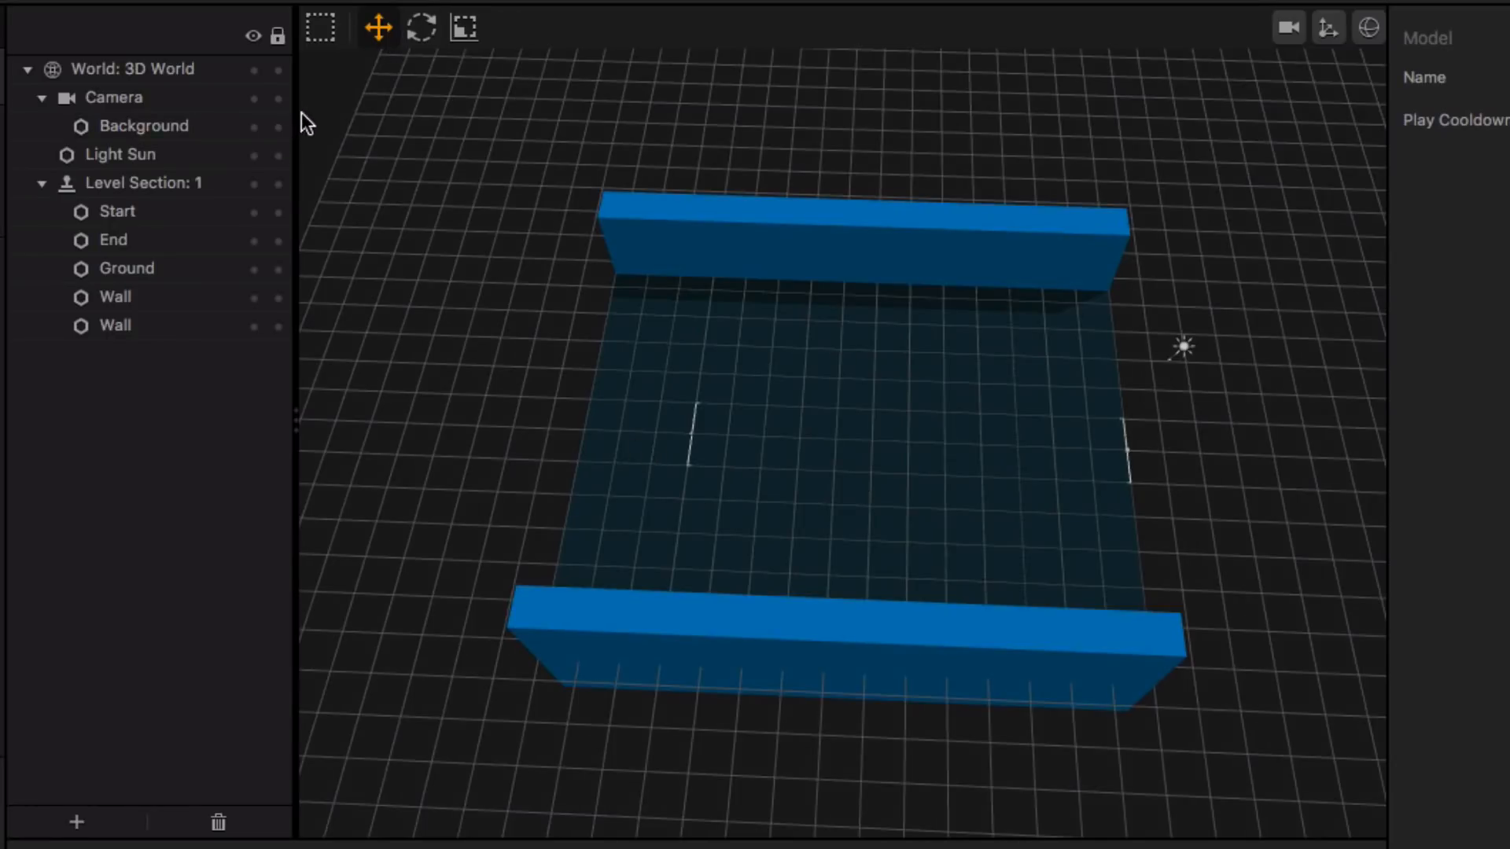
click(141, 239)
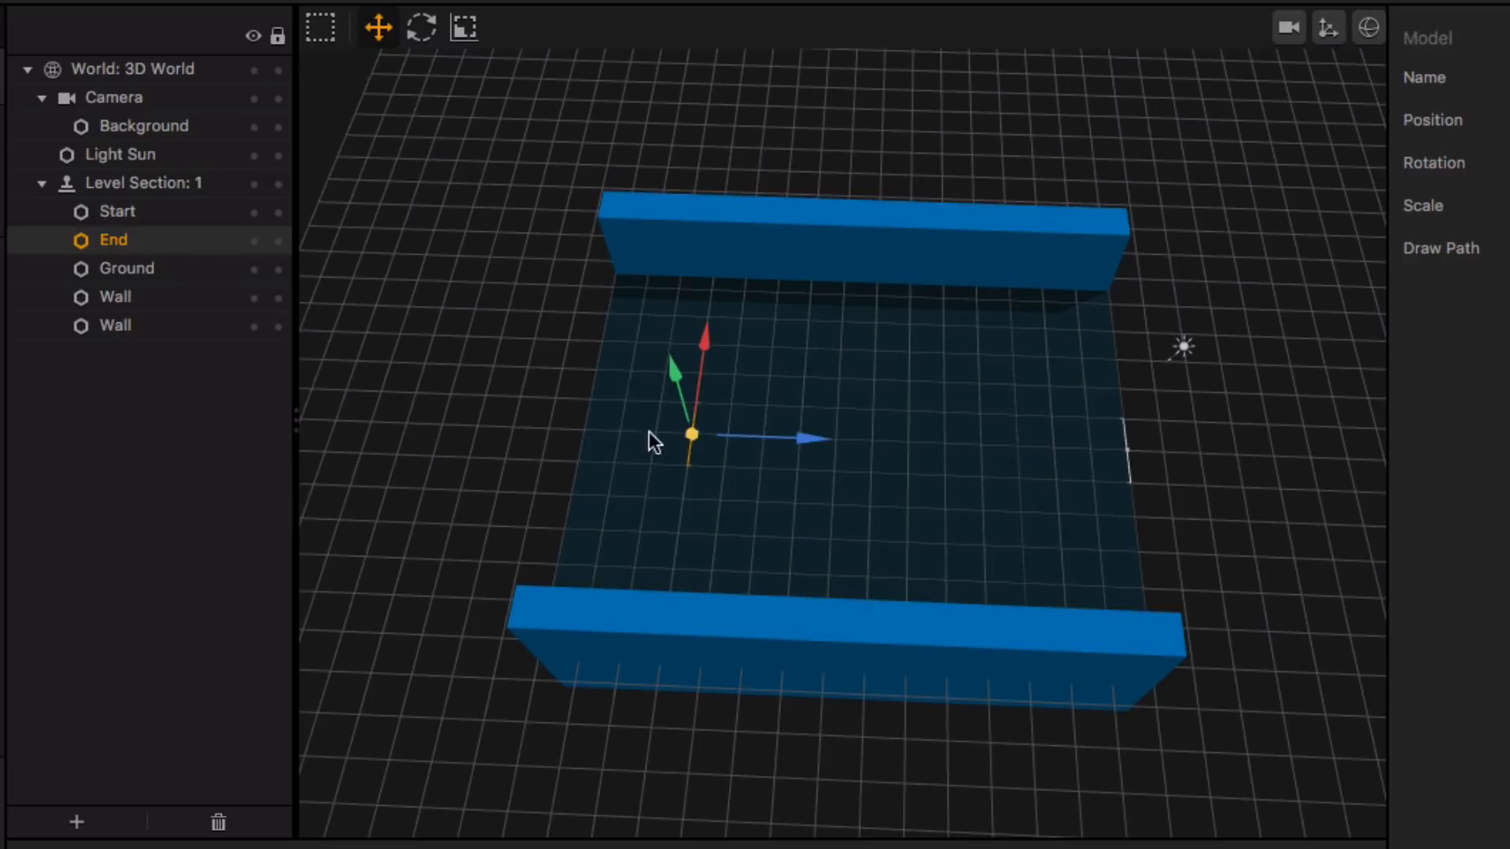
drag(807, 435, 705, 437)
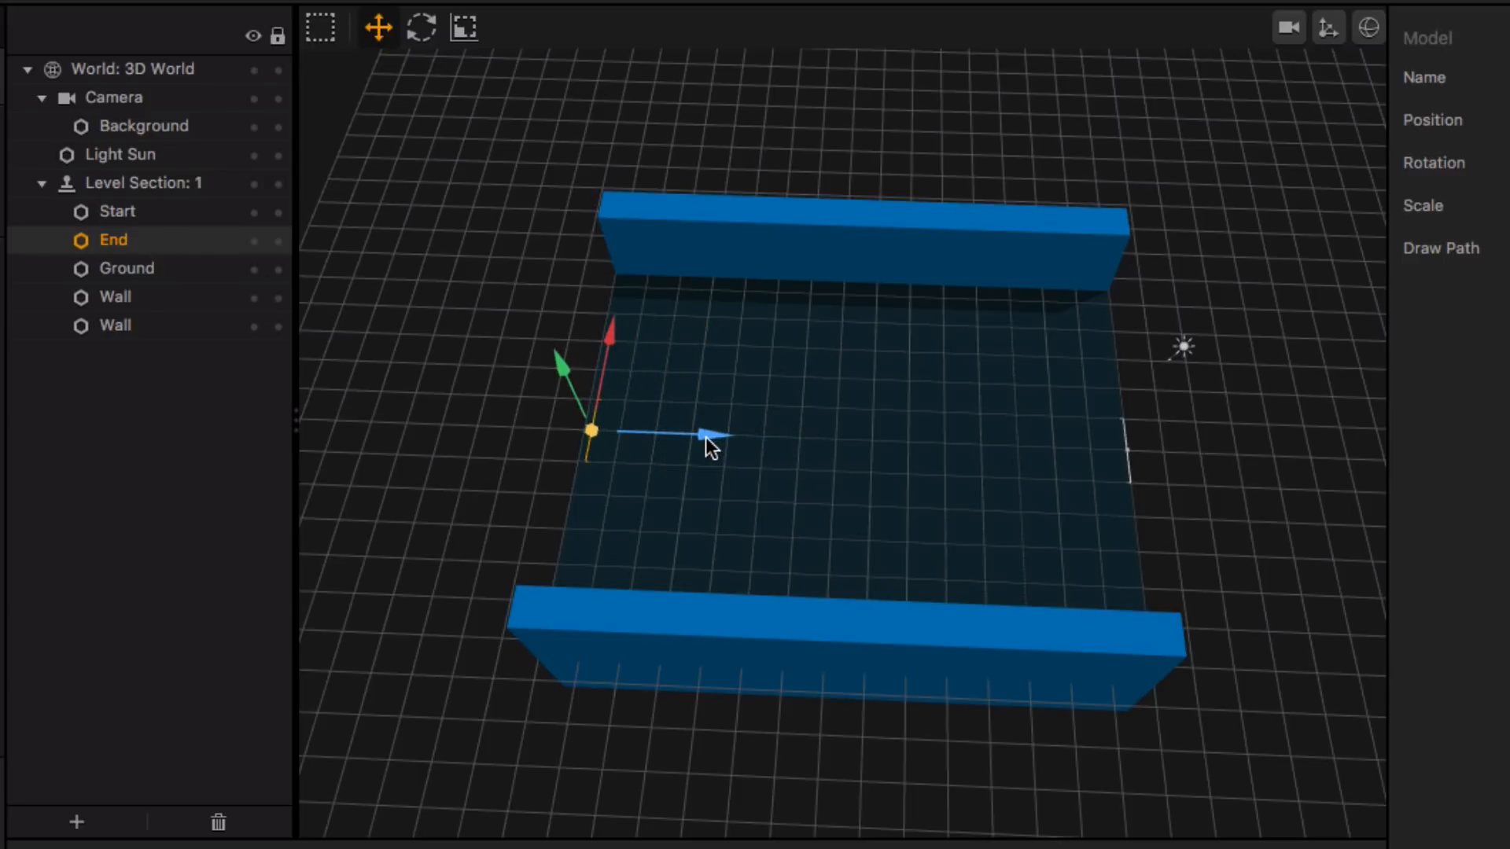
Try to stretch the Ground along the track direction with the Scale tool, and undo the scaling.
click(211, 271)
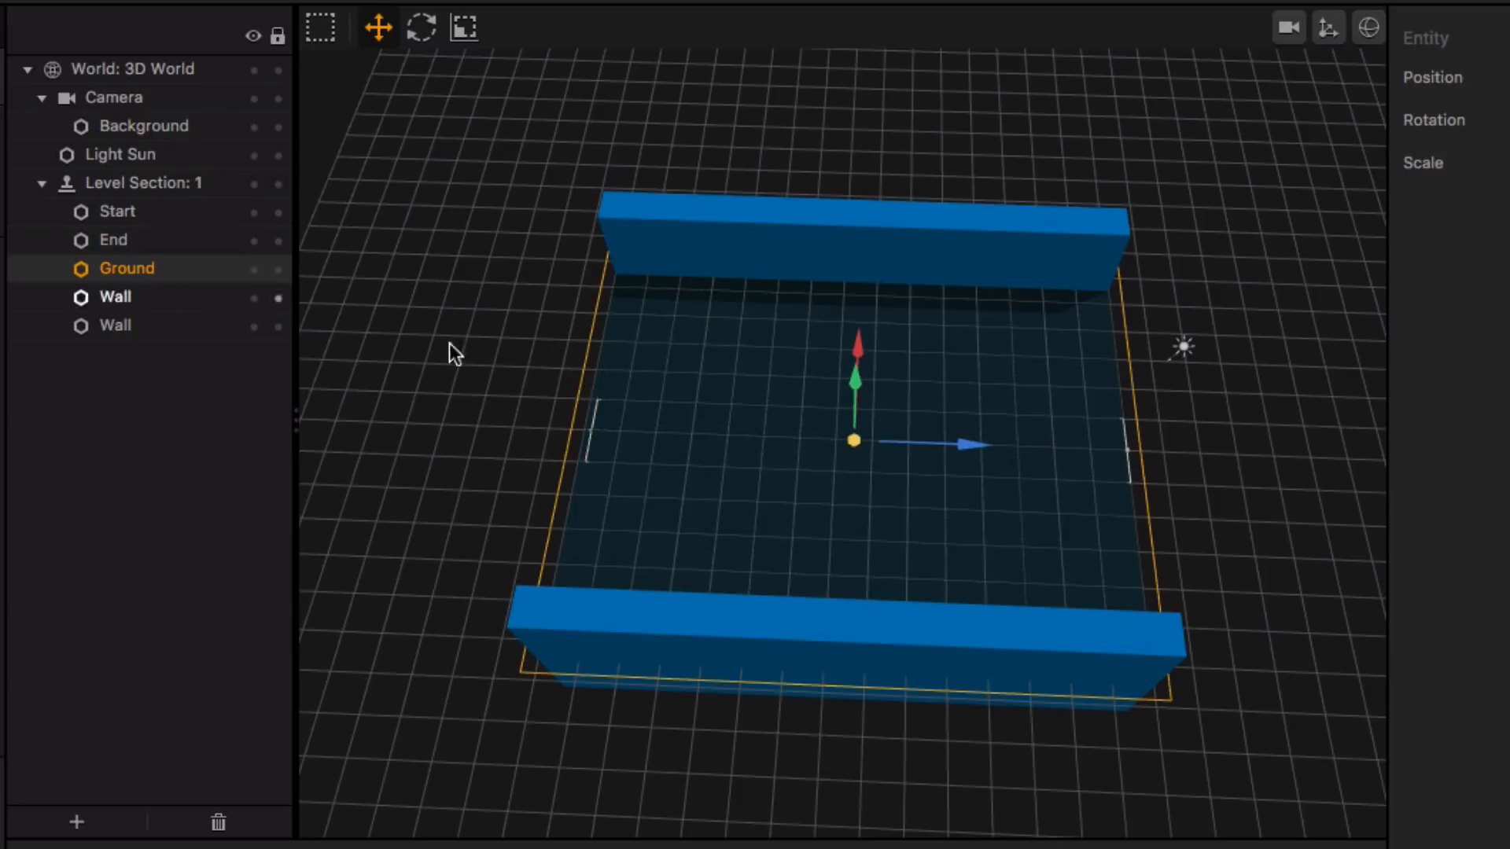
click(465, 30)
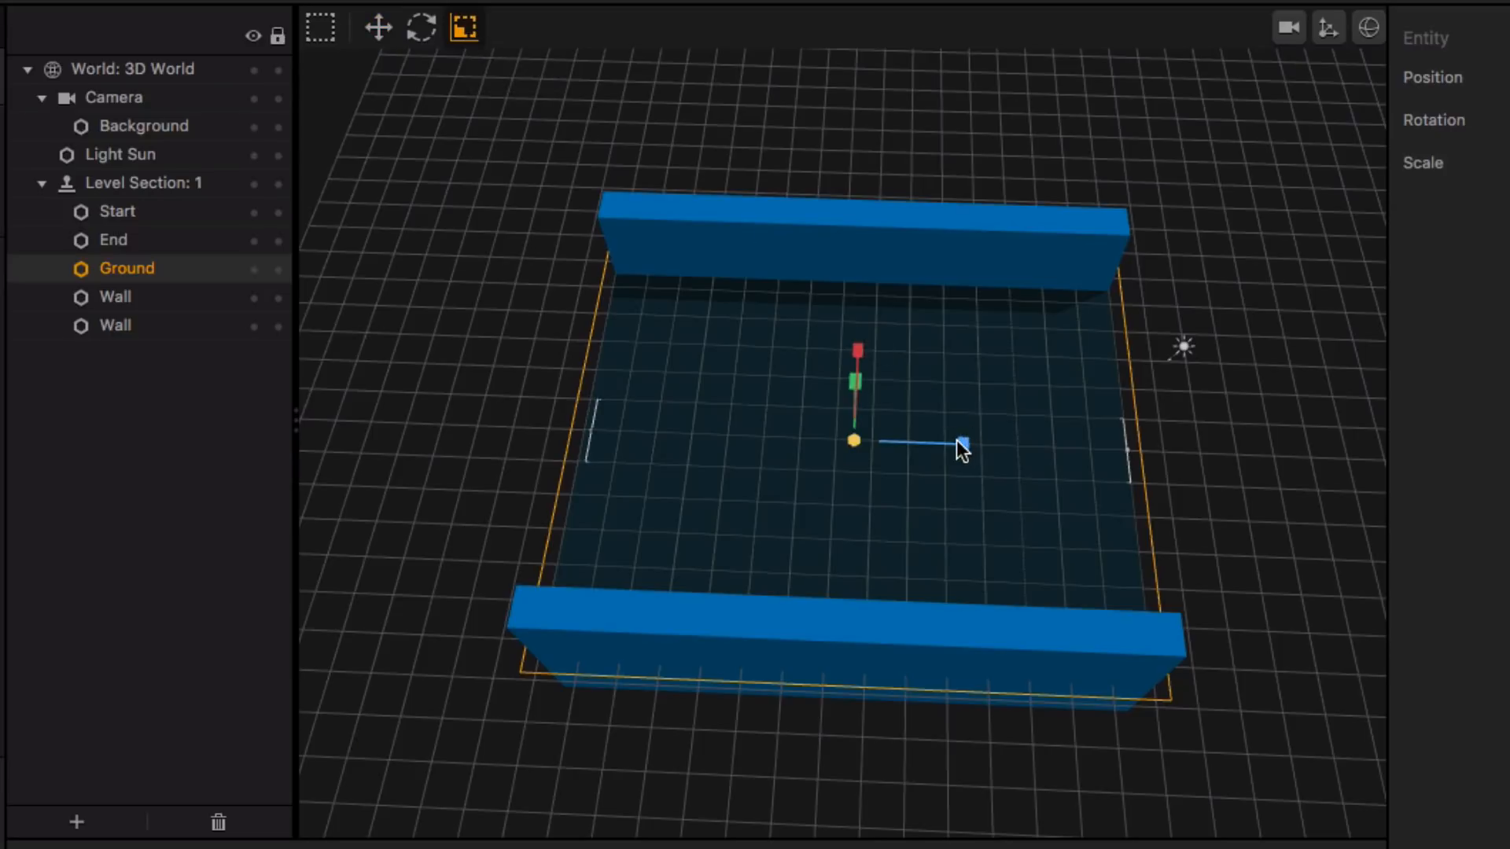
drag(956, 441, 1035, 451)
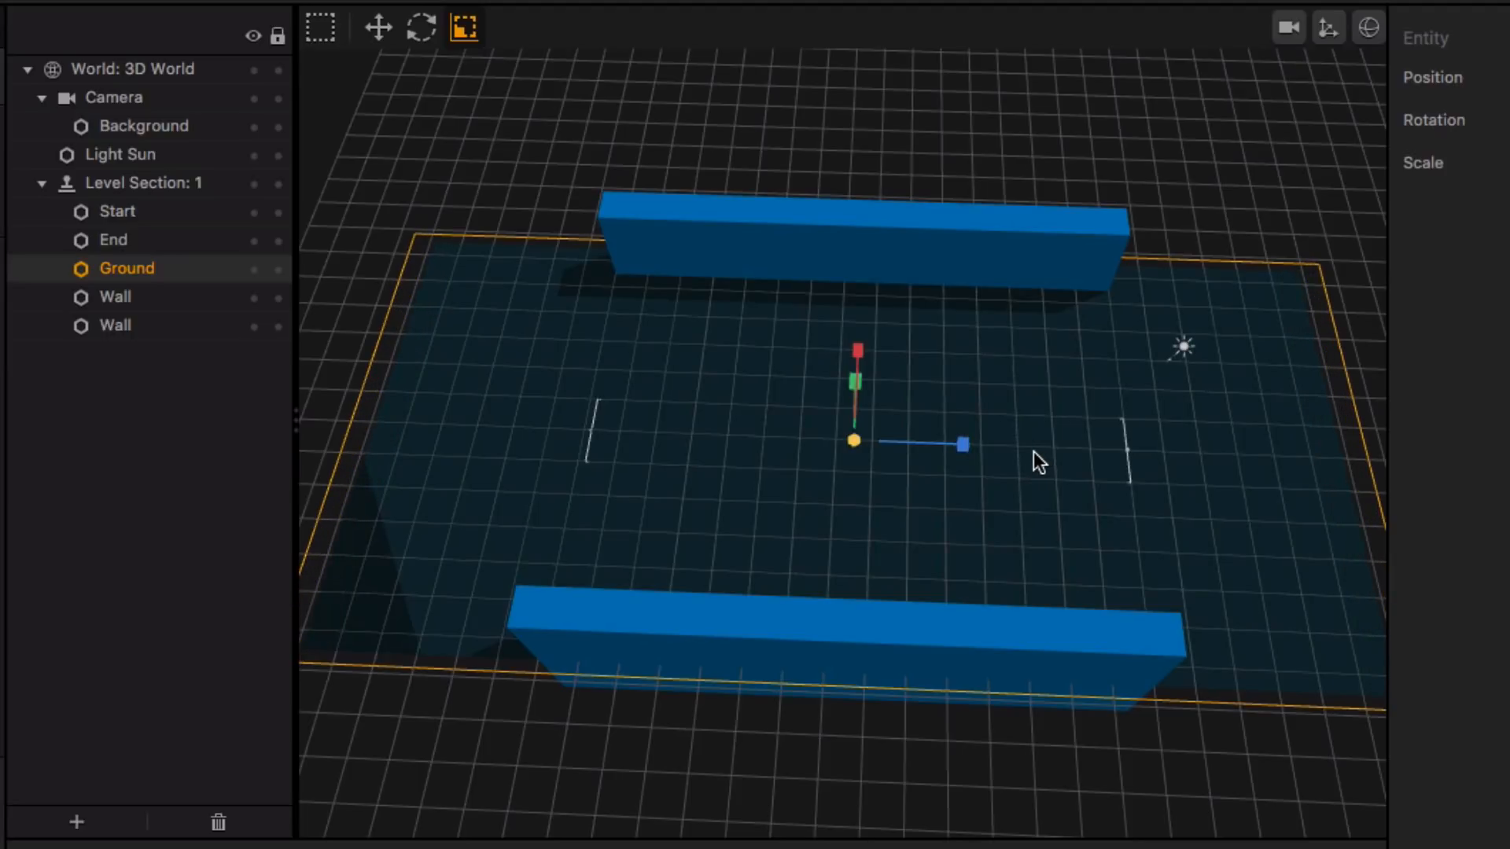
key(ctrl+z)
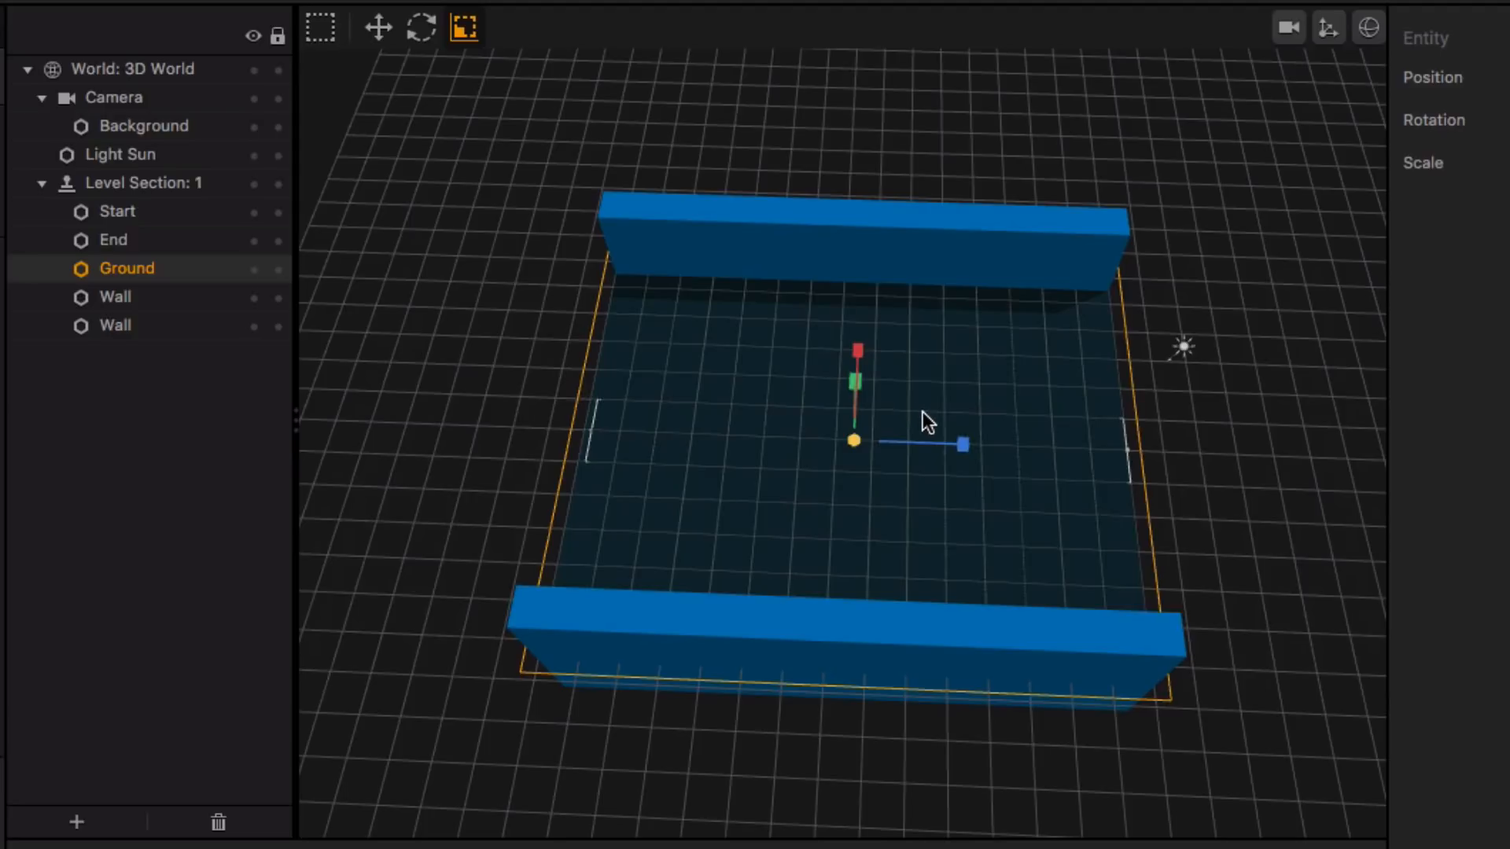
Stretch the Ground and both Walls together along the track direction to lengthen the level section.
shift+click(162, 298)
shift+click(162, 326)
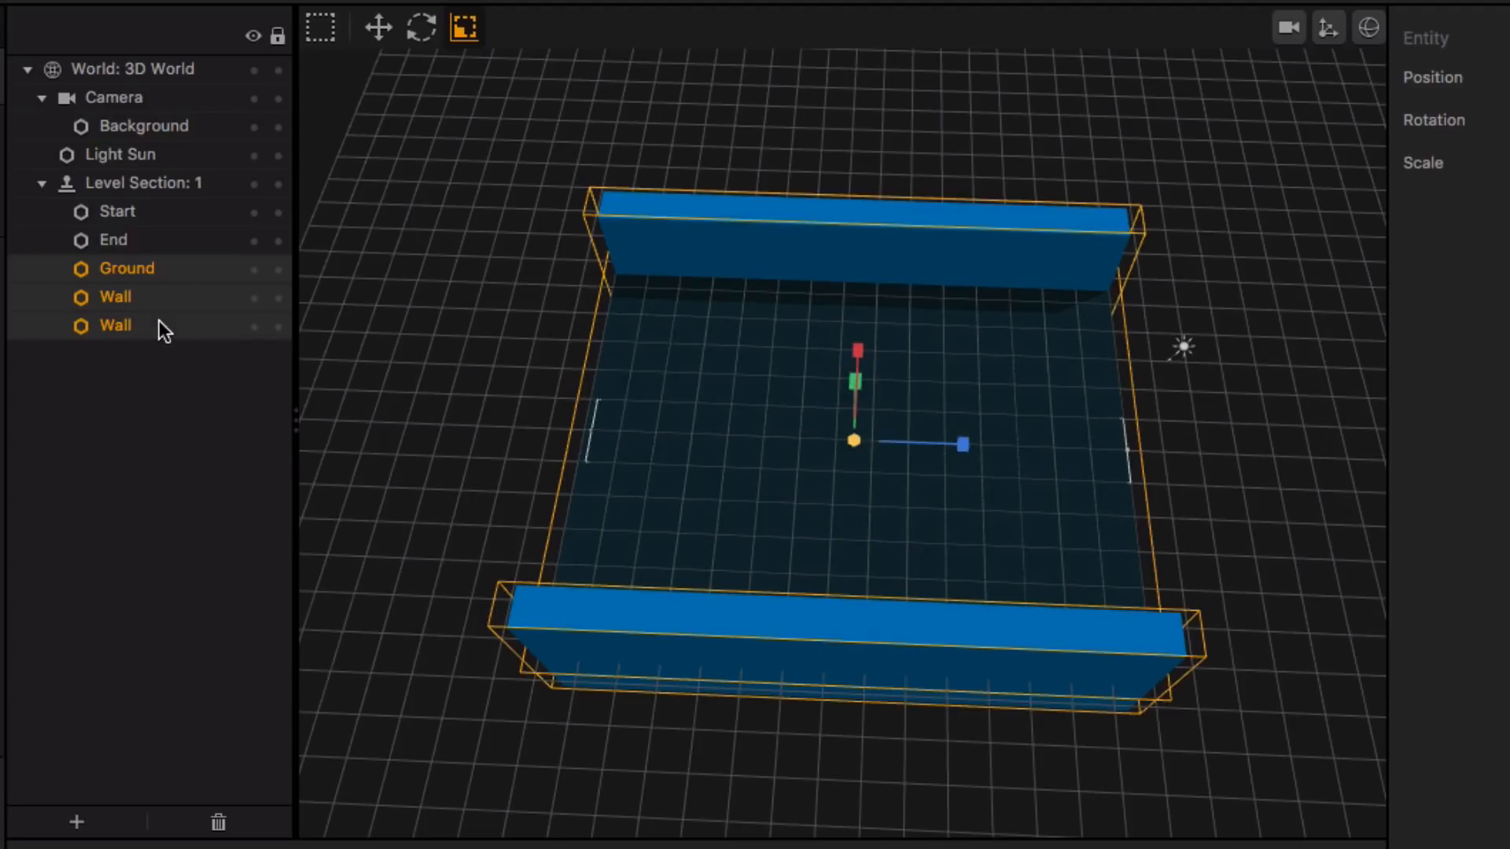
drag(962, 446, 1044, 460)
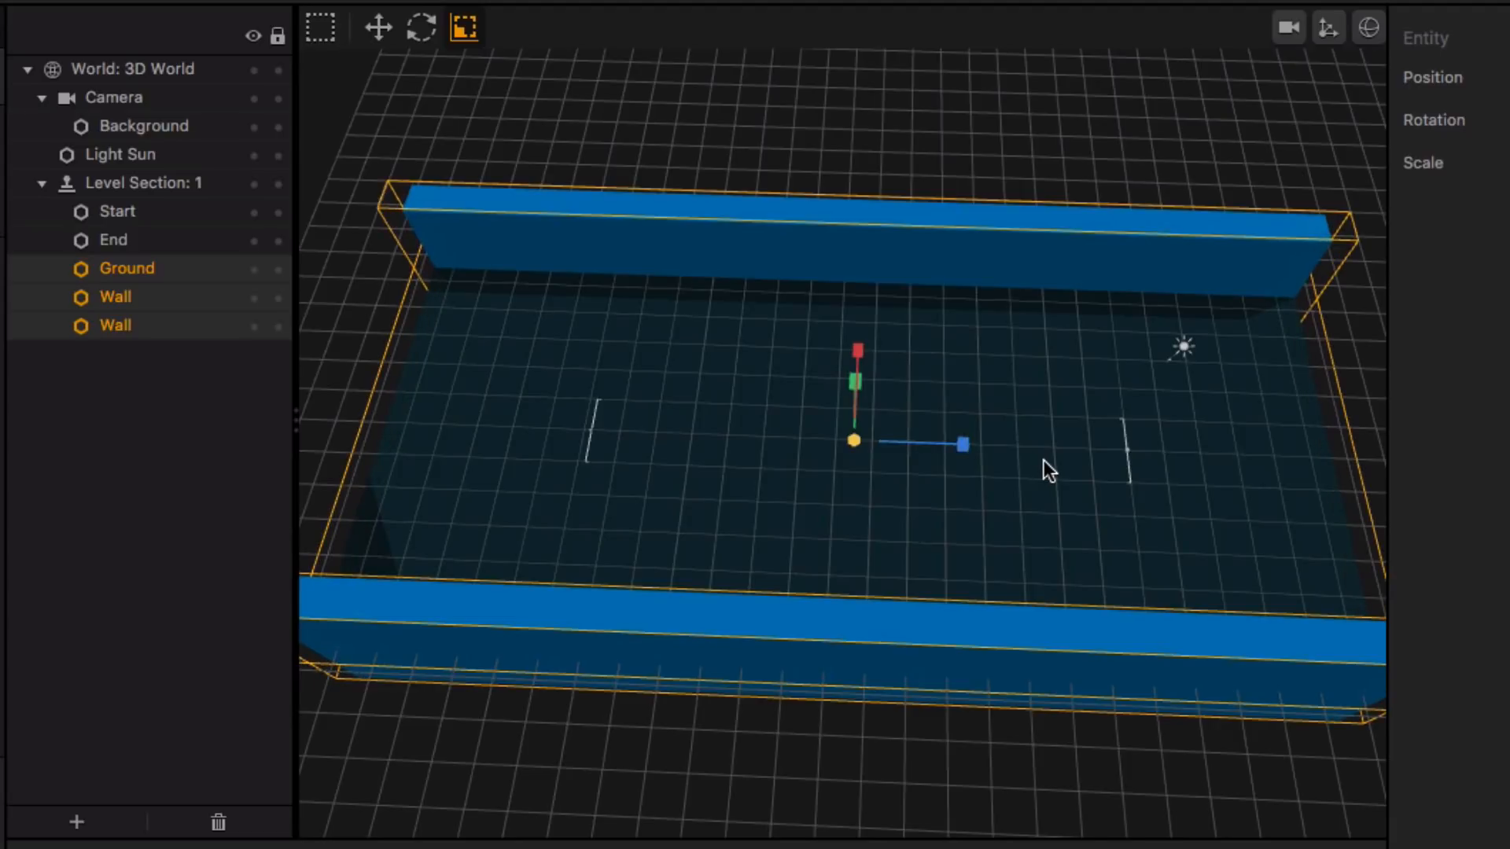
Move the Start and End markers outward along the track to opposite edges of the lengthened Ground.
scroll(994, 474, down, 4)
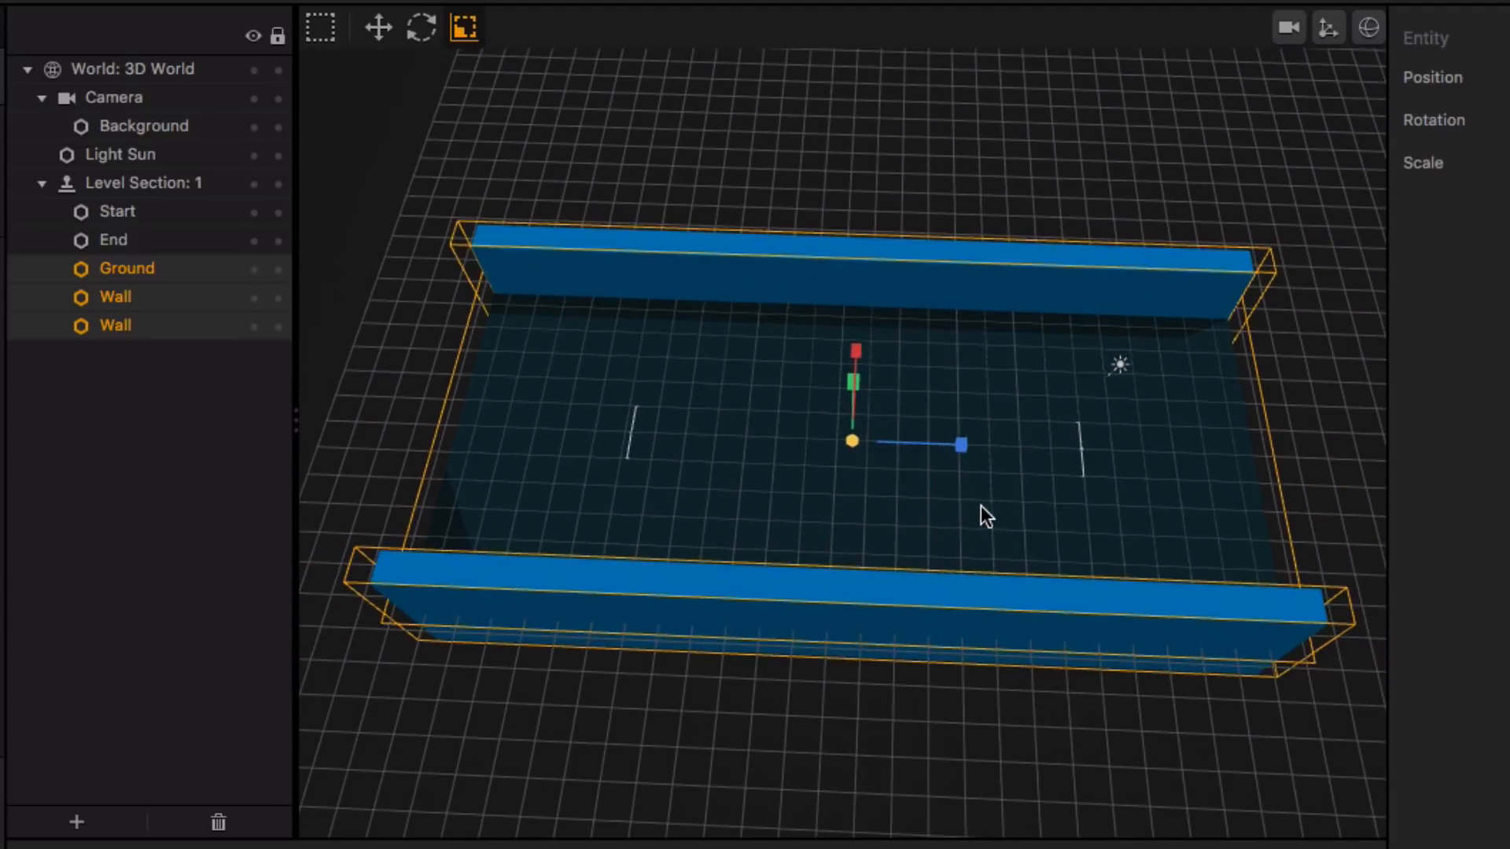
click(136, 212)
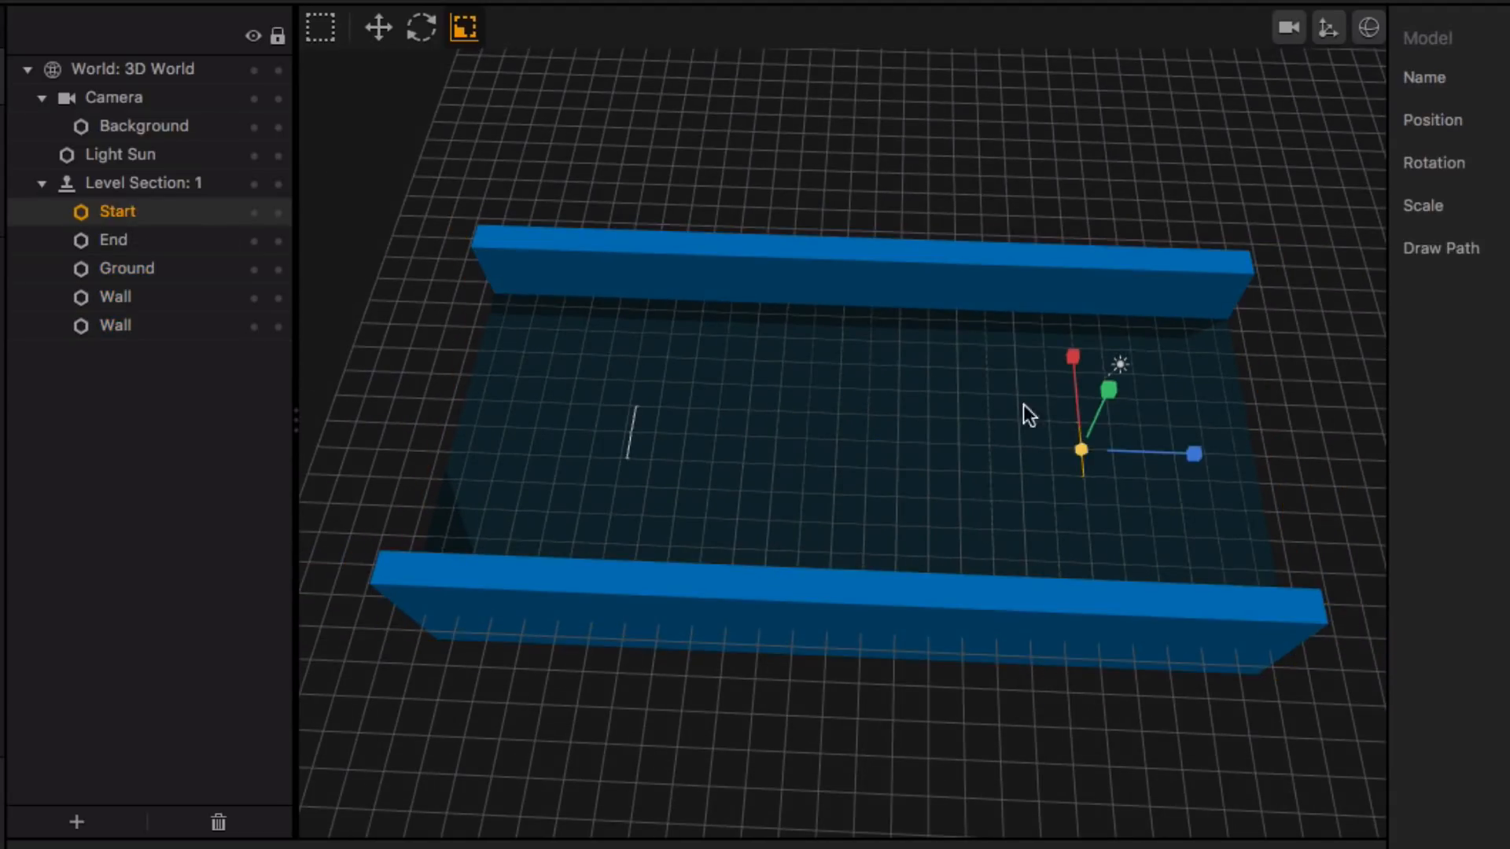
click(382, 31)
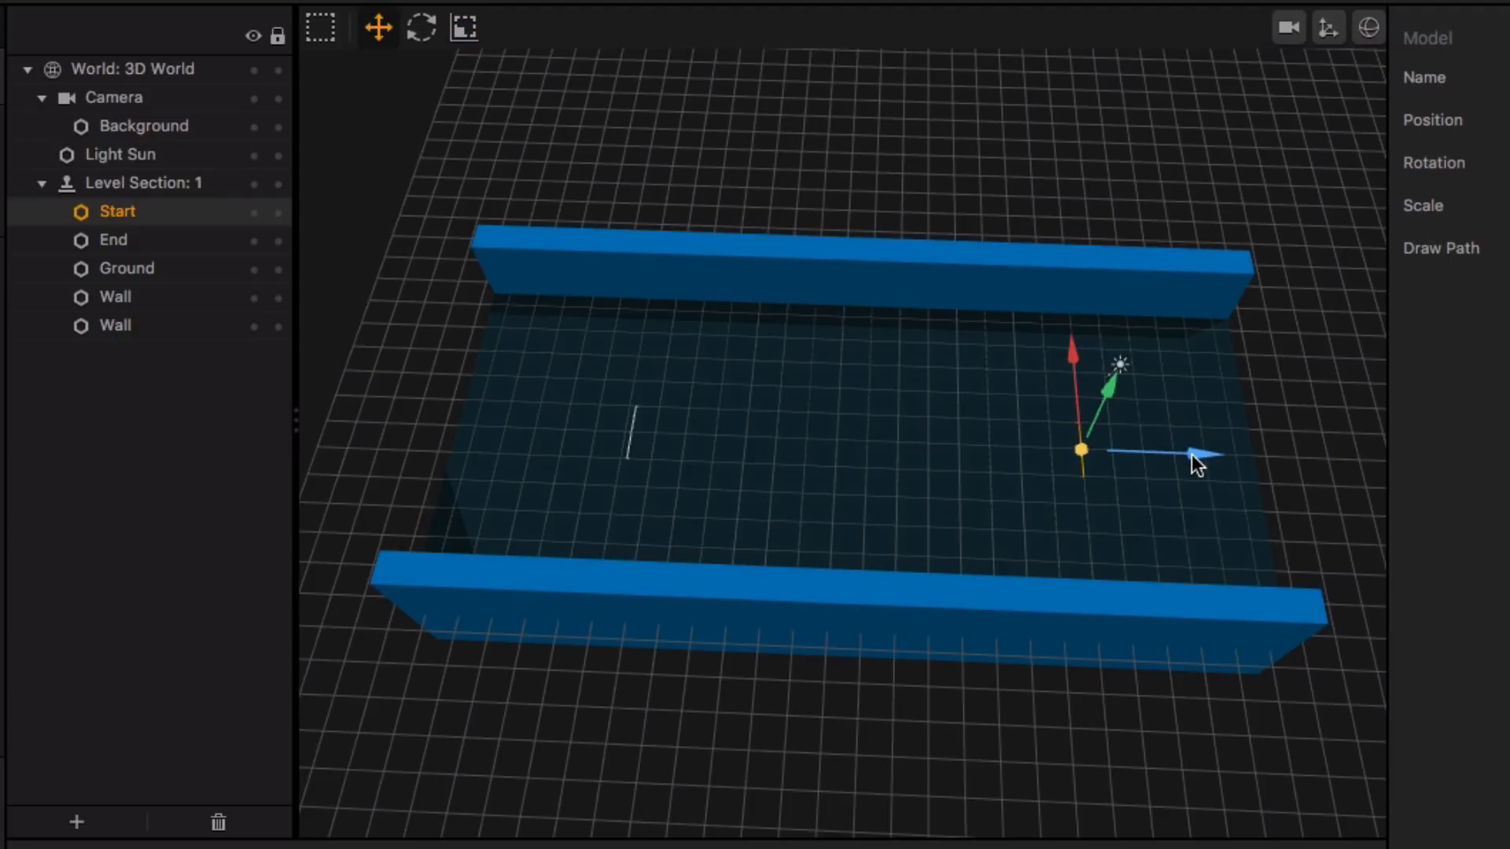
drag(1191, 456, 1352, 480)
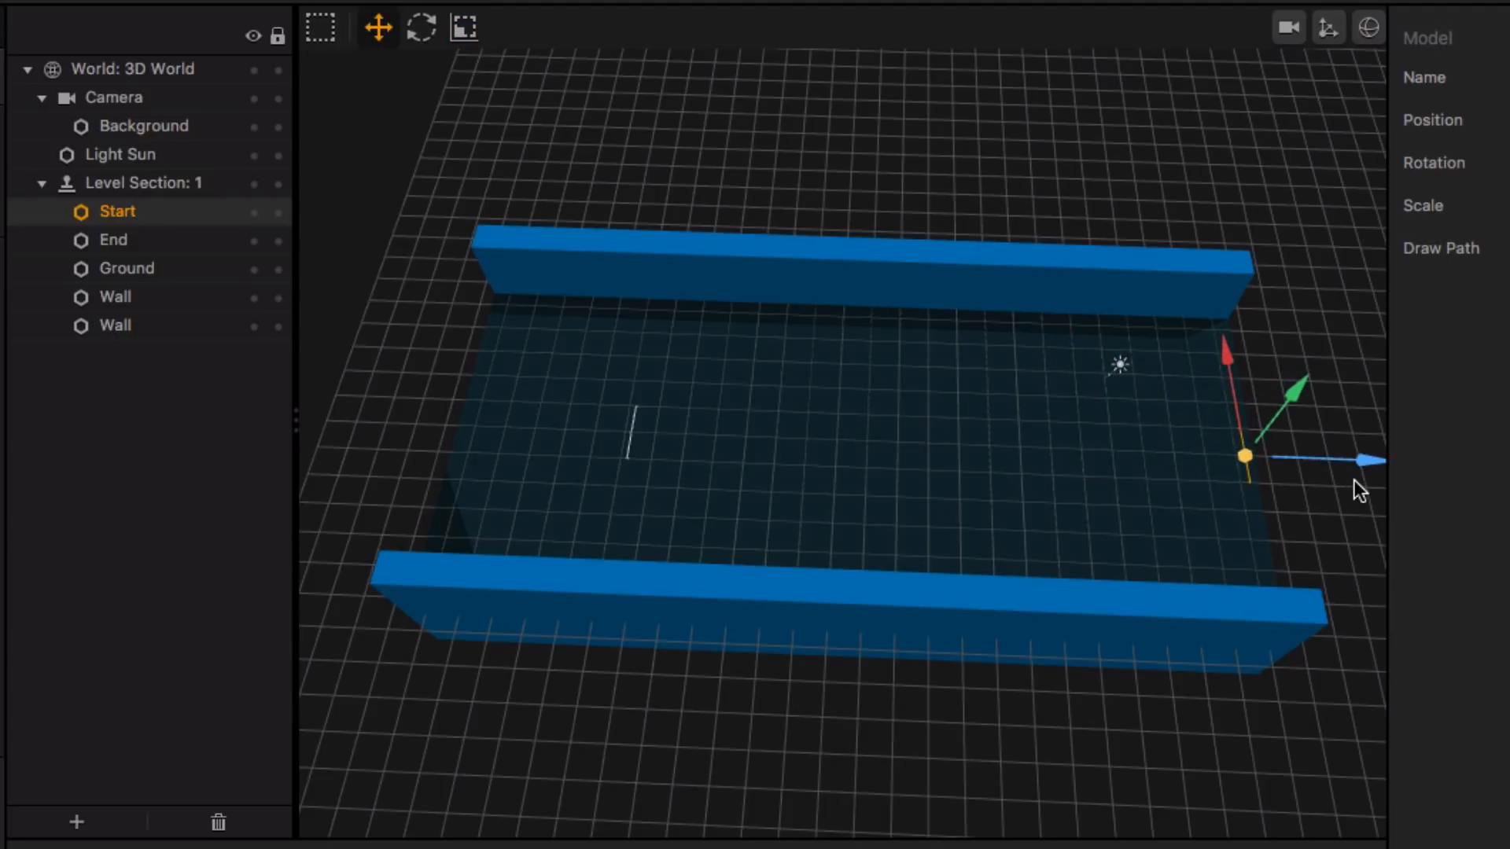
click(136, 239)
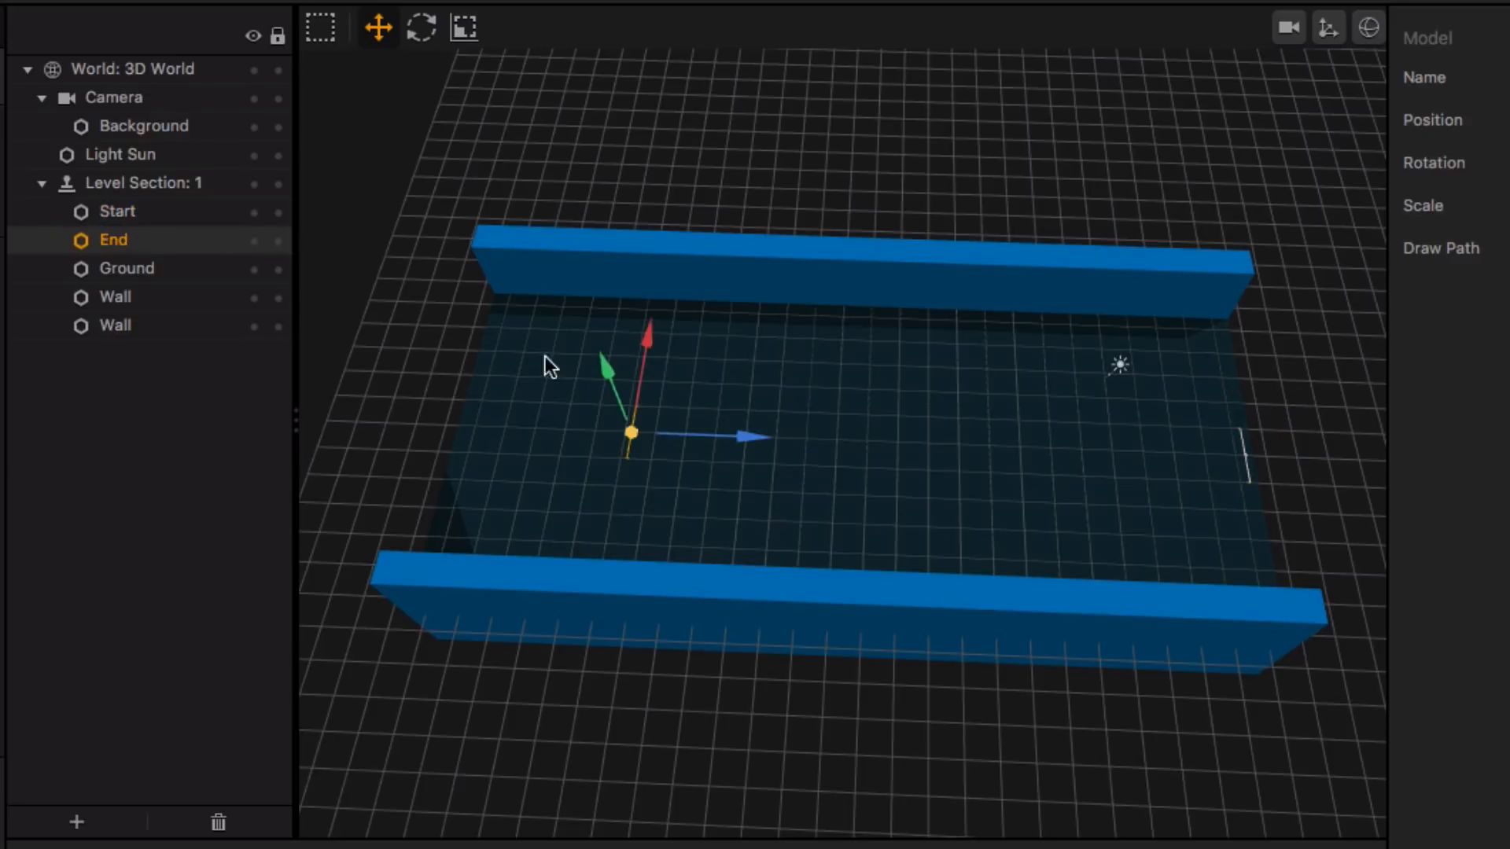
drag(745, 434, 596, 441)
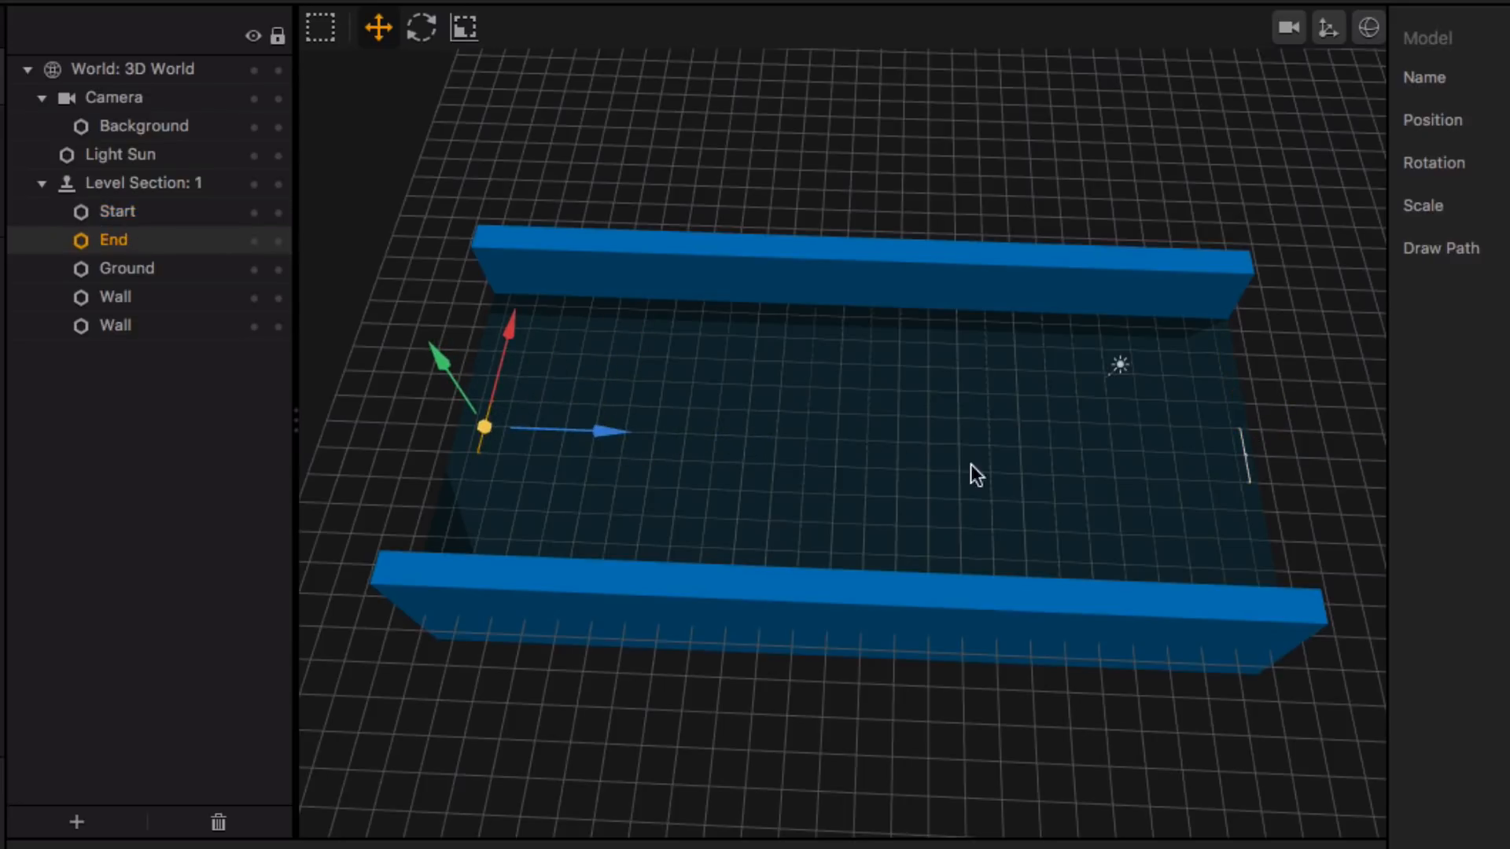
Place a Swing Cube on the track between the walls and raise it just above the Ground.
drag(971, 464, 939, 543)
drag(144, 692, 1122, 498)
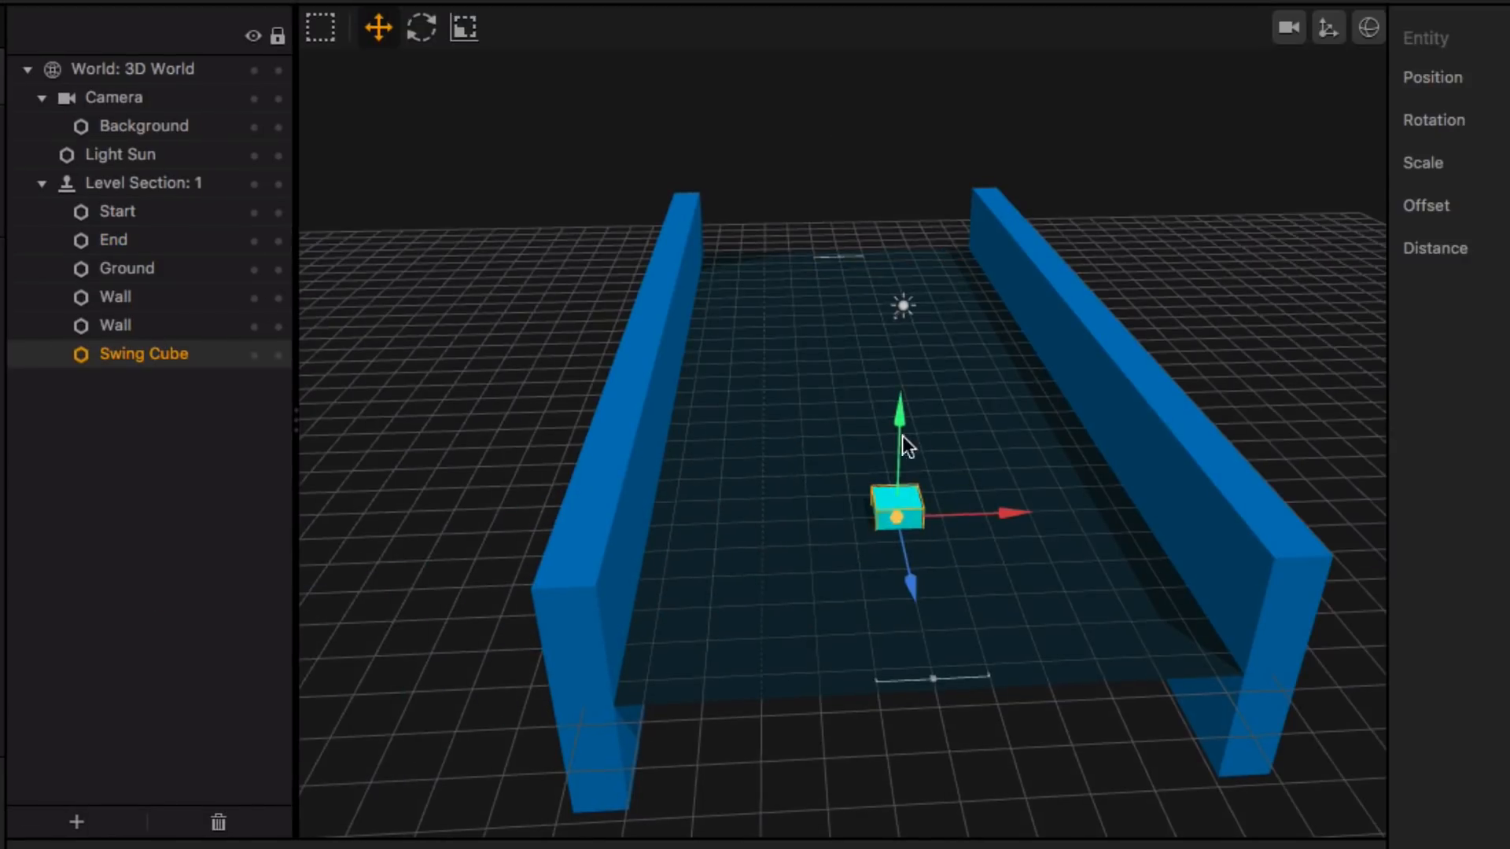
drag(903, 404, 902, 372)
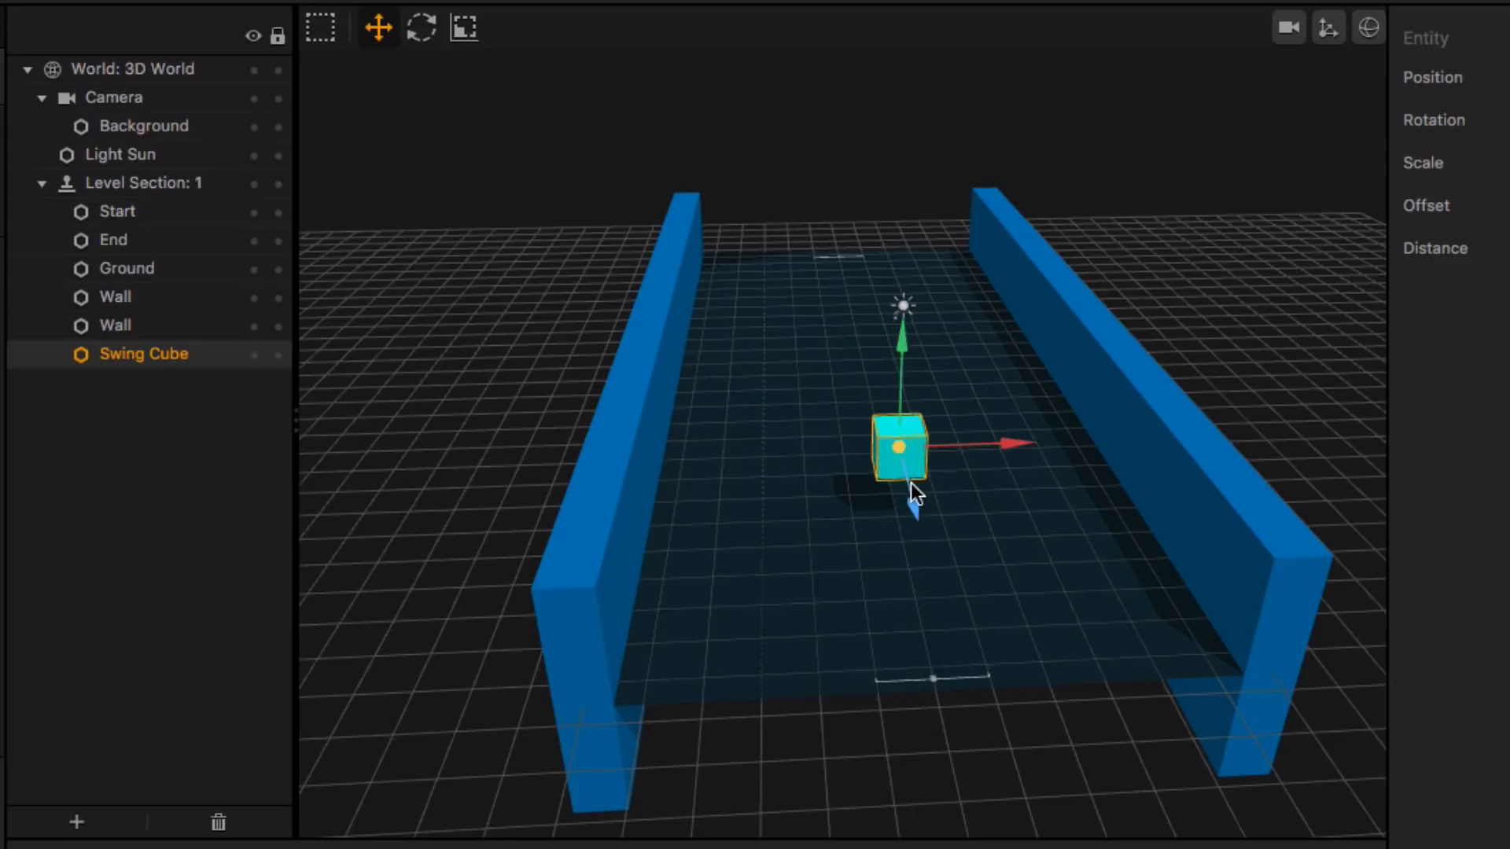
right_drag(910, 483, 917, 527)
drag(912, 451, 912, 480)
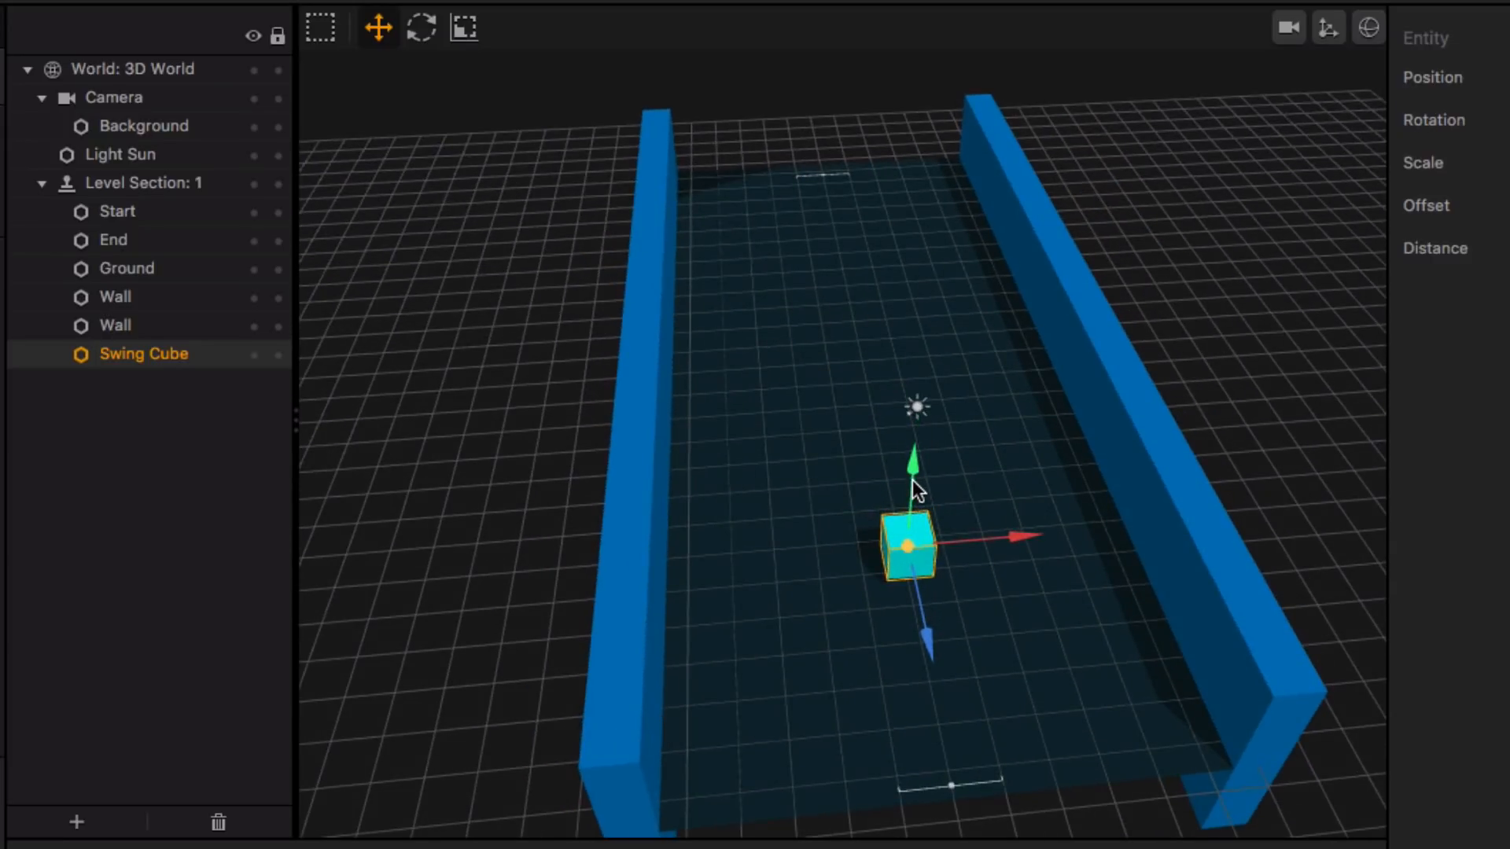
mouse_move(912, 480)
right_down()
mouse_move(904, 528)
mouse_move(893, 497)
right_up()
Widen the Swing Cube across the track to an X scale of about 4.64 using the Scale tool.
click(464, 28)
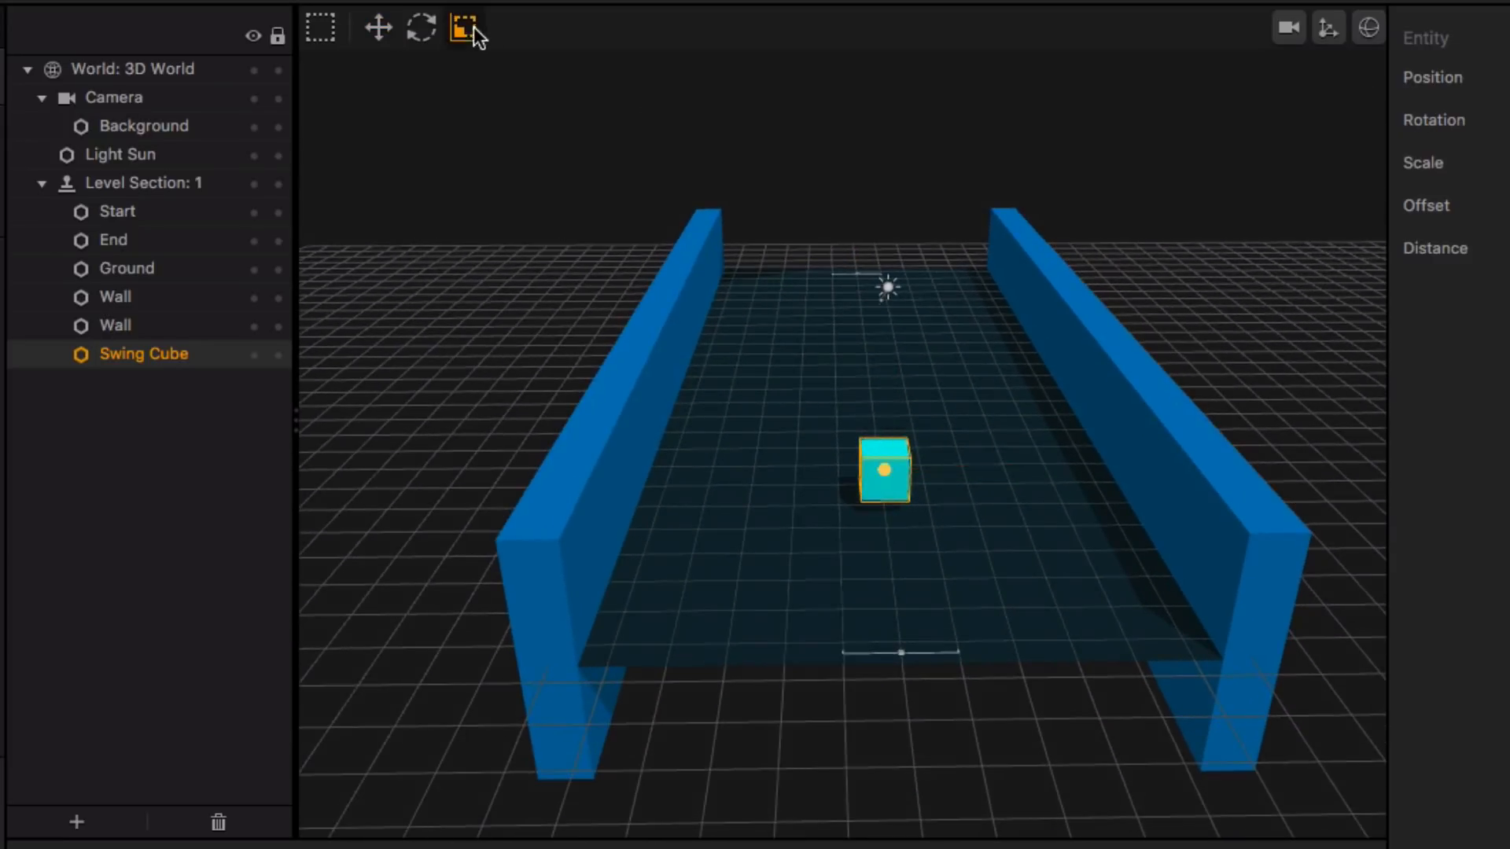
drag(983, 464, 1436, 470)
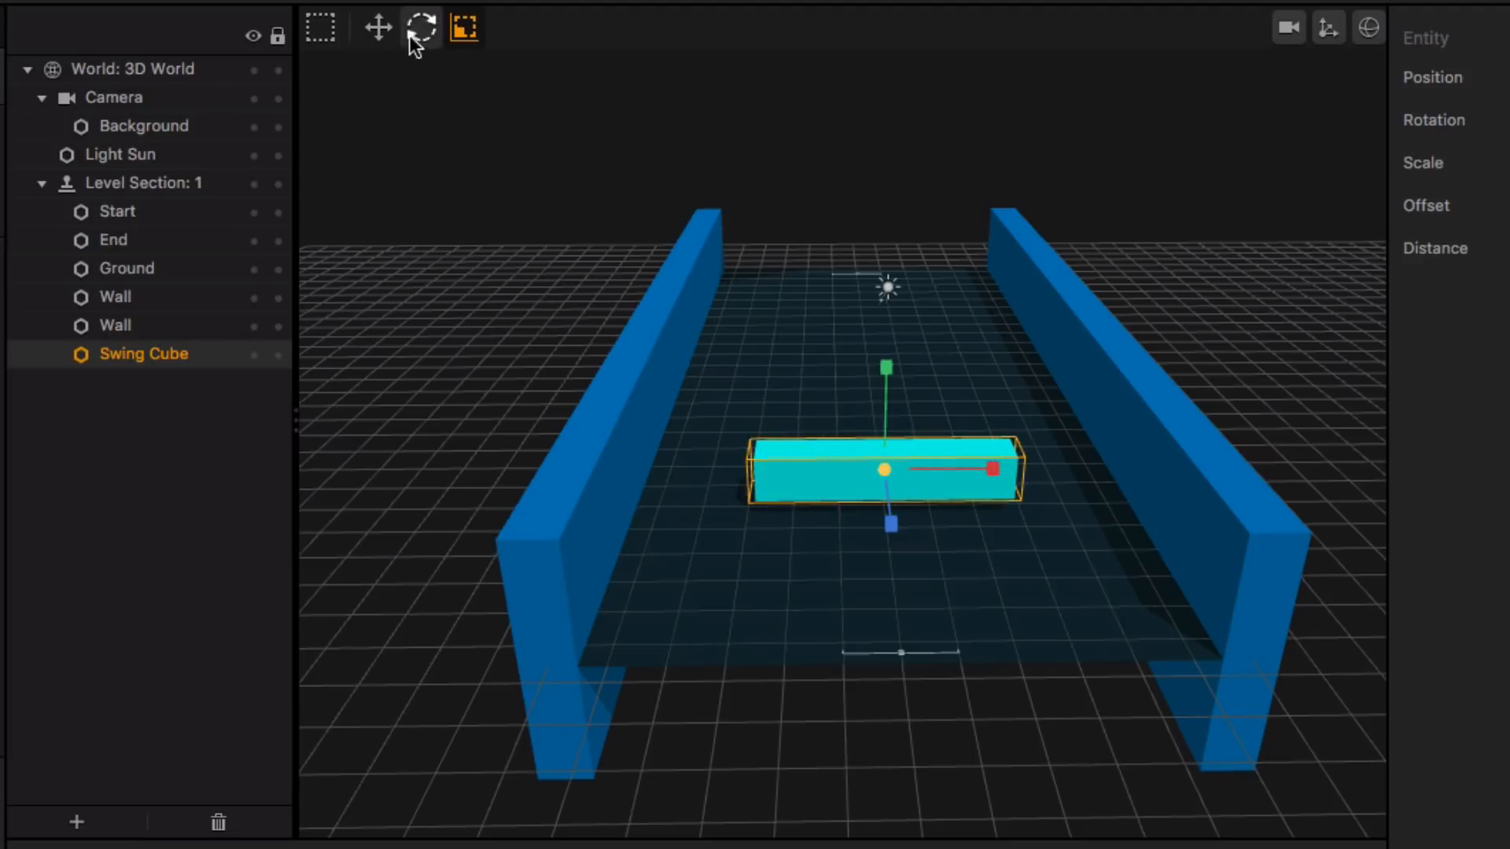
click(378, 28)
right_drag(904, 417, 917, 458)
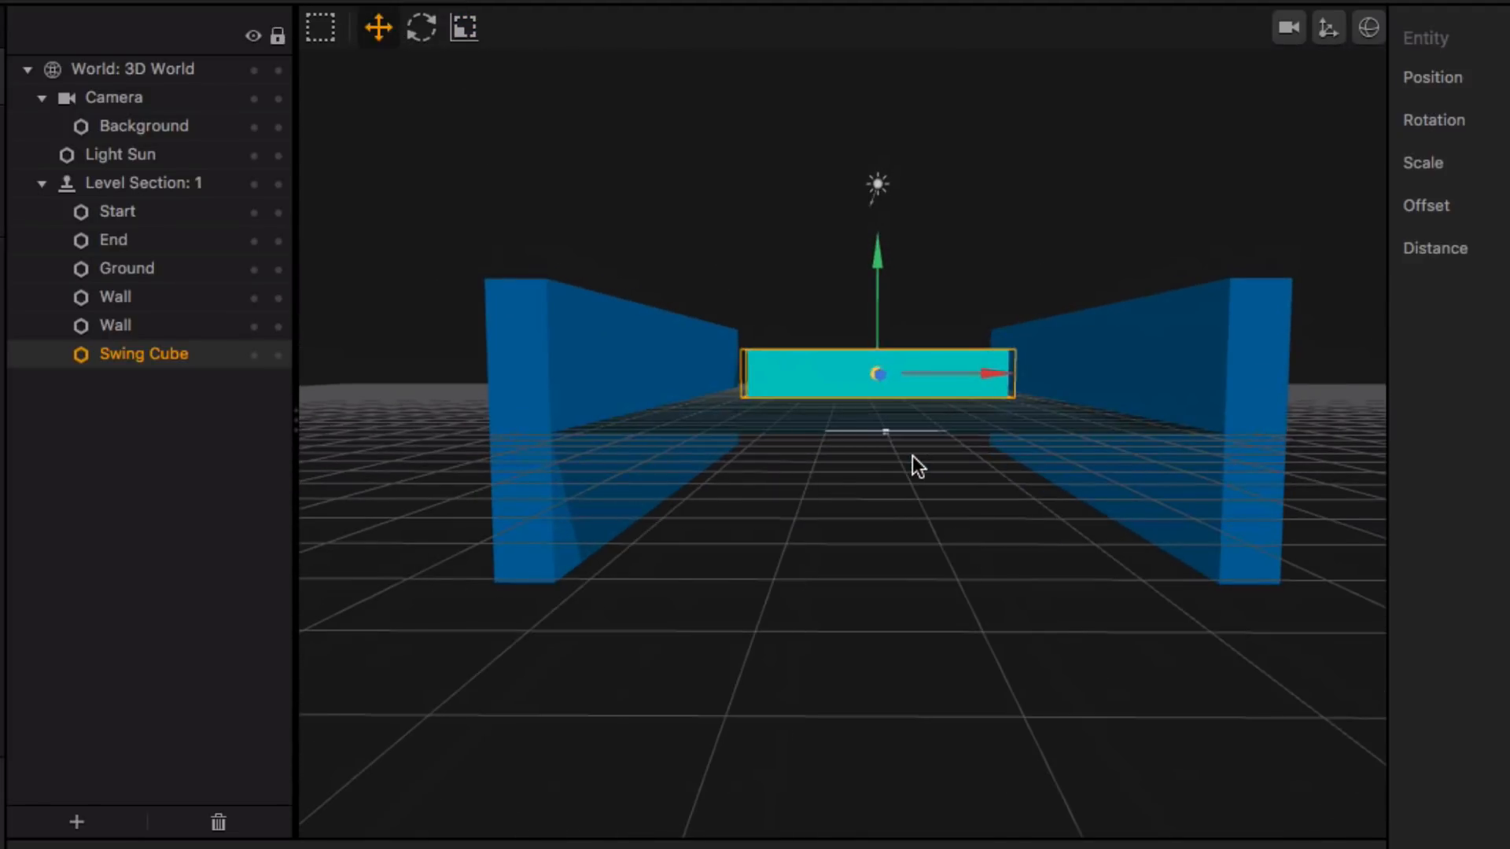
right_drag(881, 308, 897, 463)
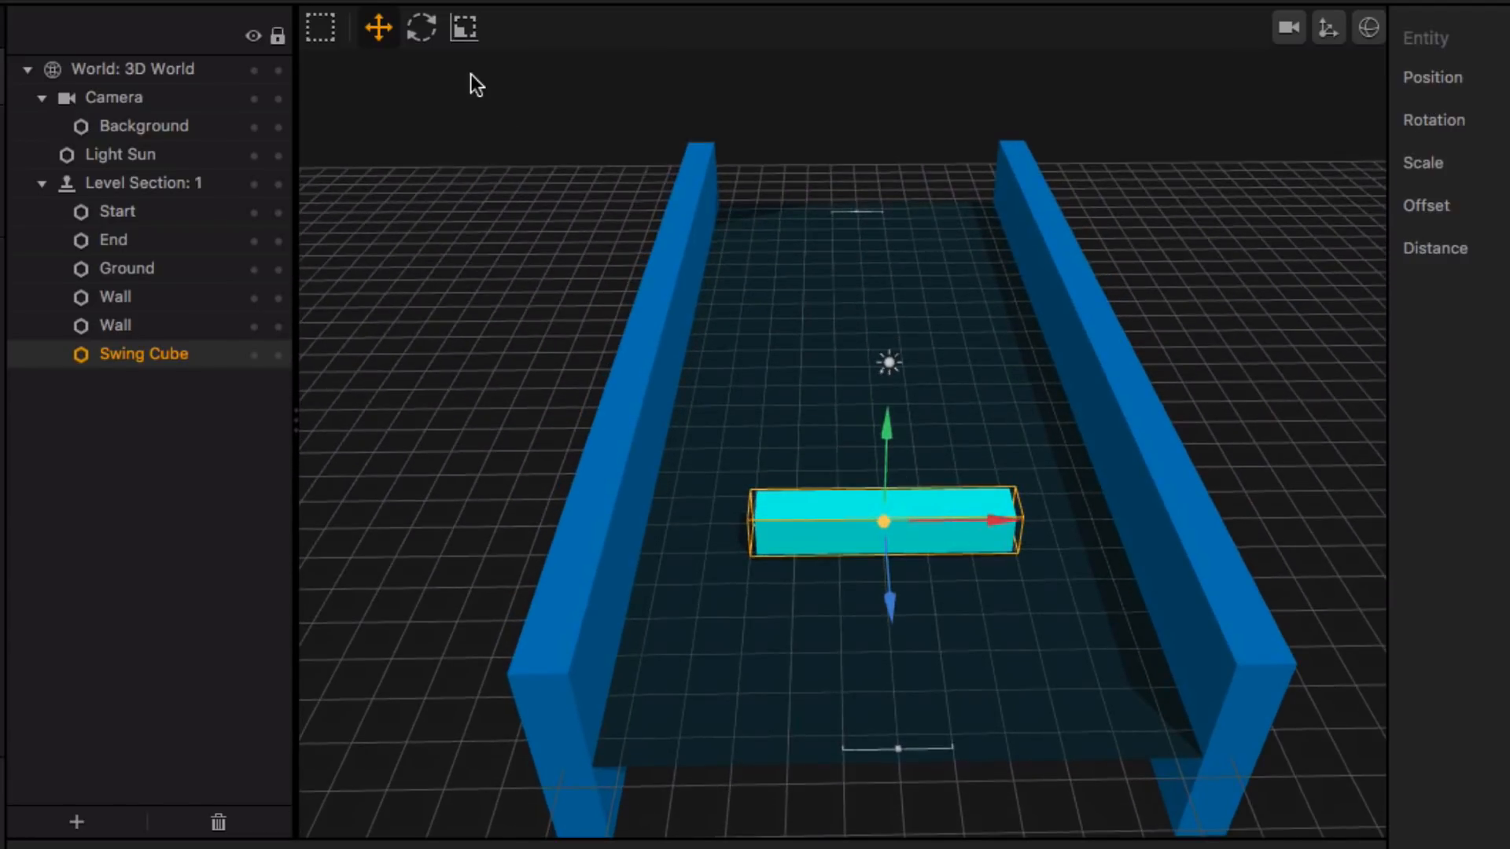
click(465, 30)
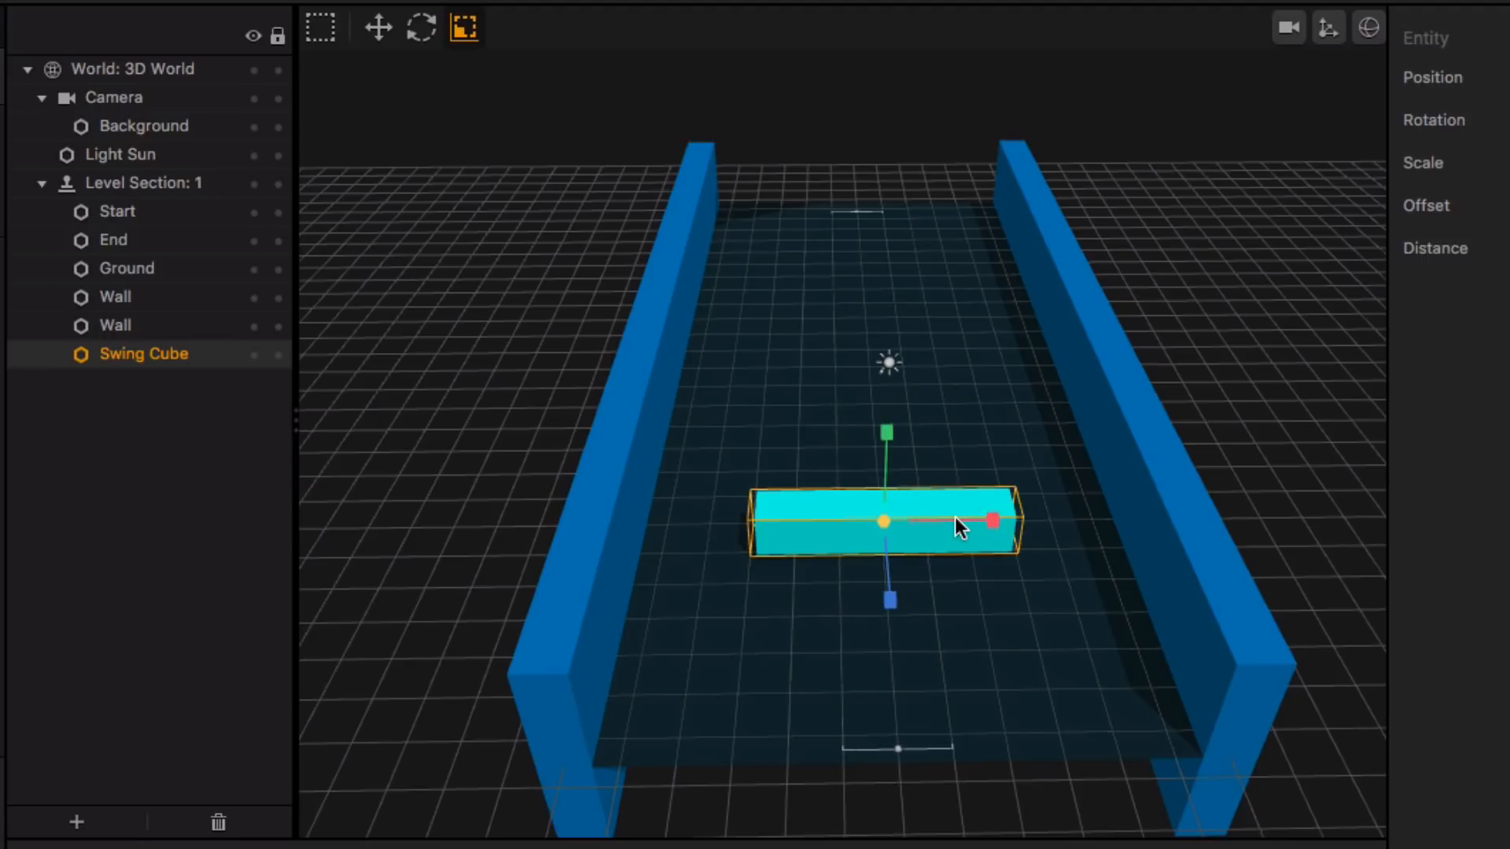
drag(954, 517, 856, 539)
Shift the Swing Cube sideways to an X position of about -4.62 so it covers one half of the track.
click(380, 32)
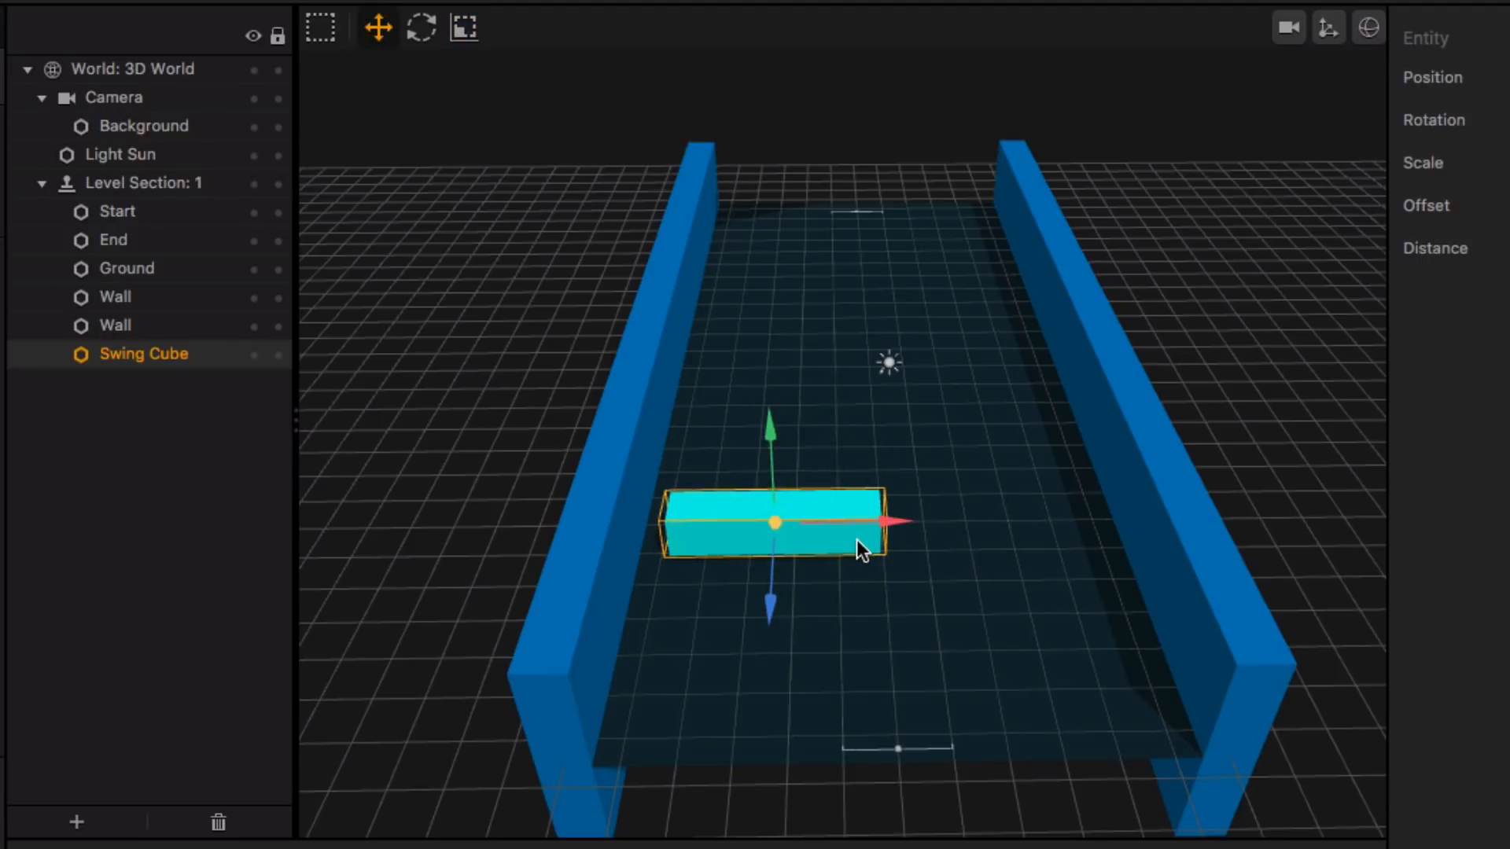
scroll(892, 578, up, 5)
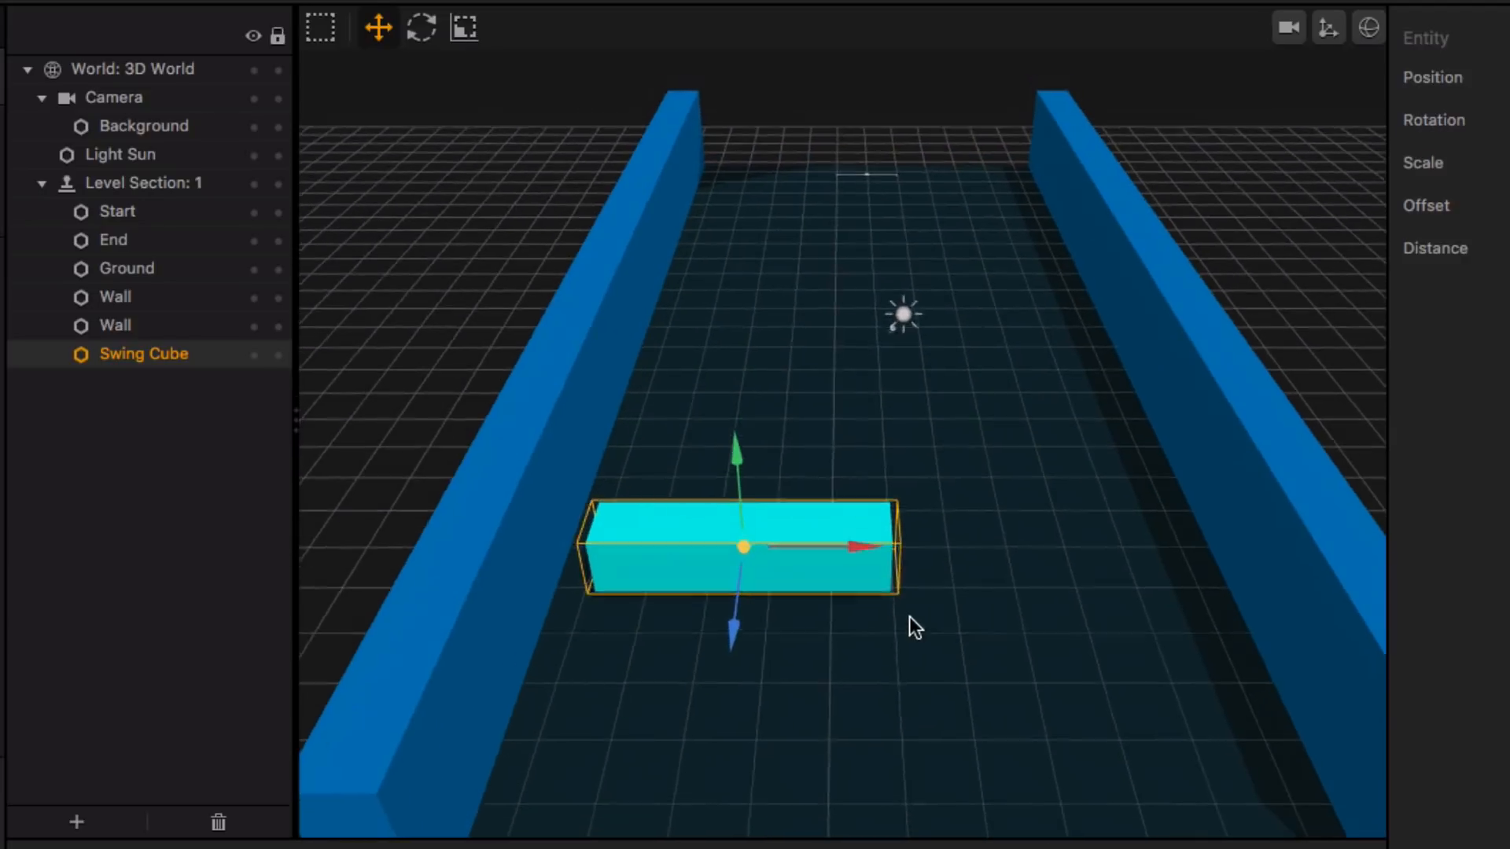
right_drag(912, 625, 910, 588)
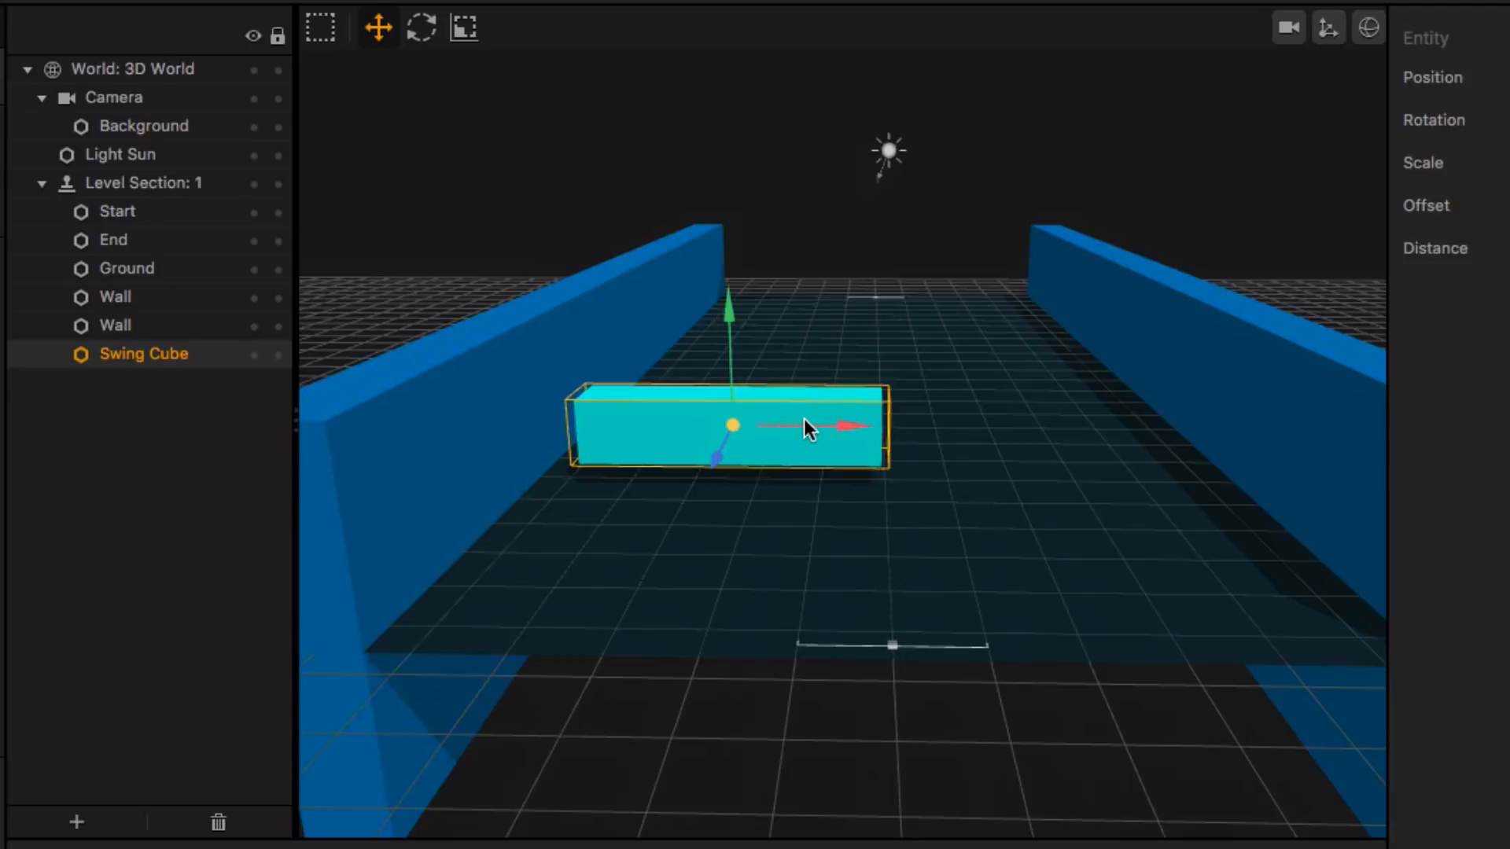
drag(804, 419, 807, 422)
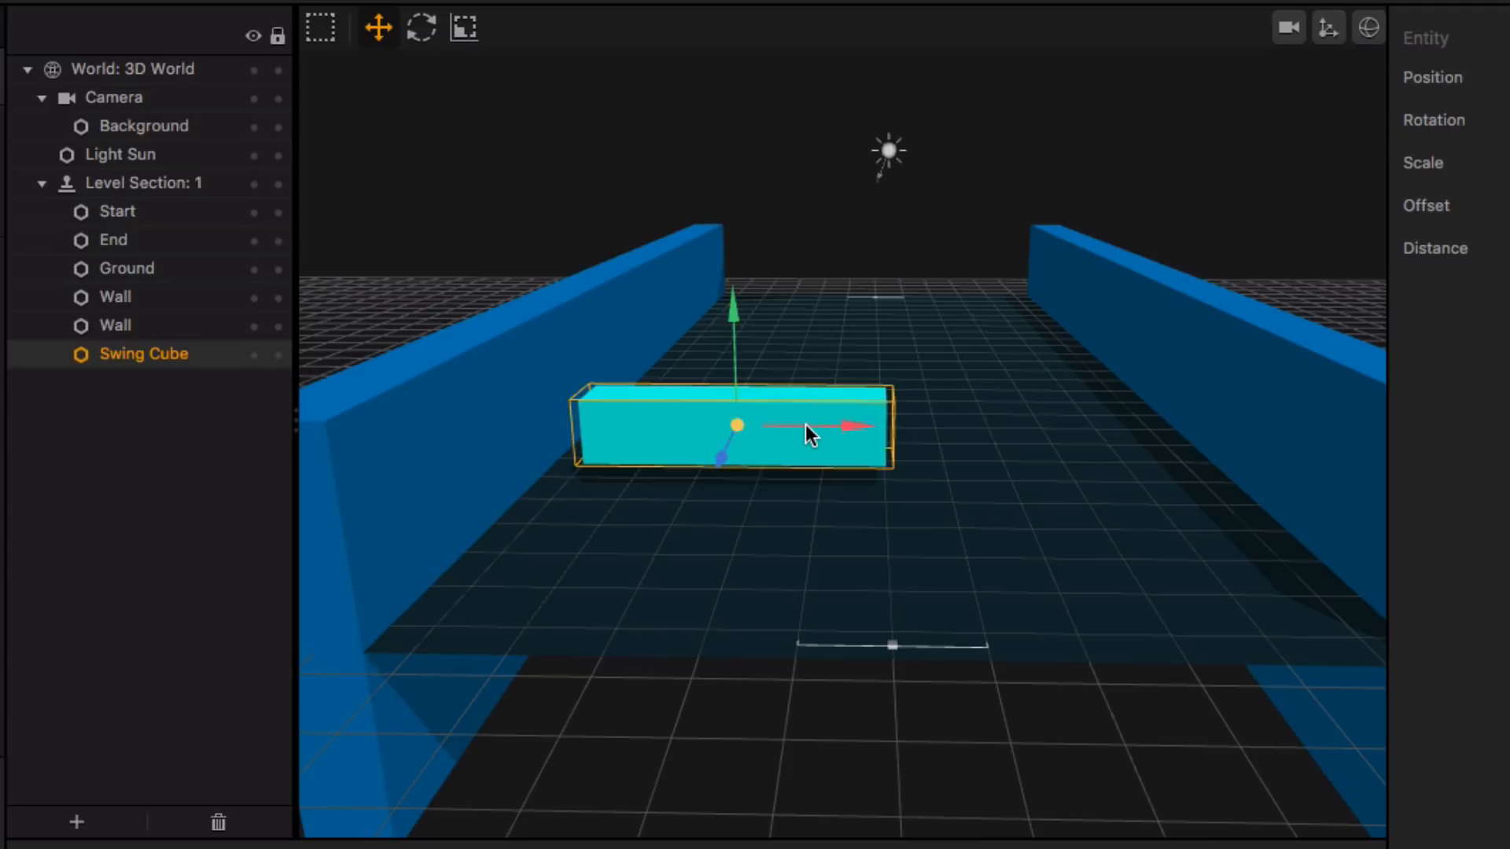
Set the Swing Cube's Distance to 400.
middle_drag(807, 427, 826, 533)
scroll(826, 532, up, 3)
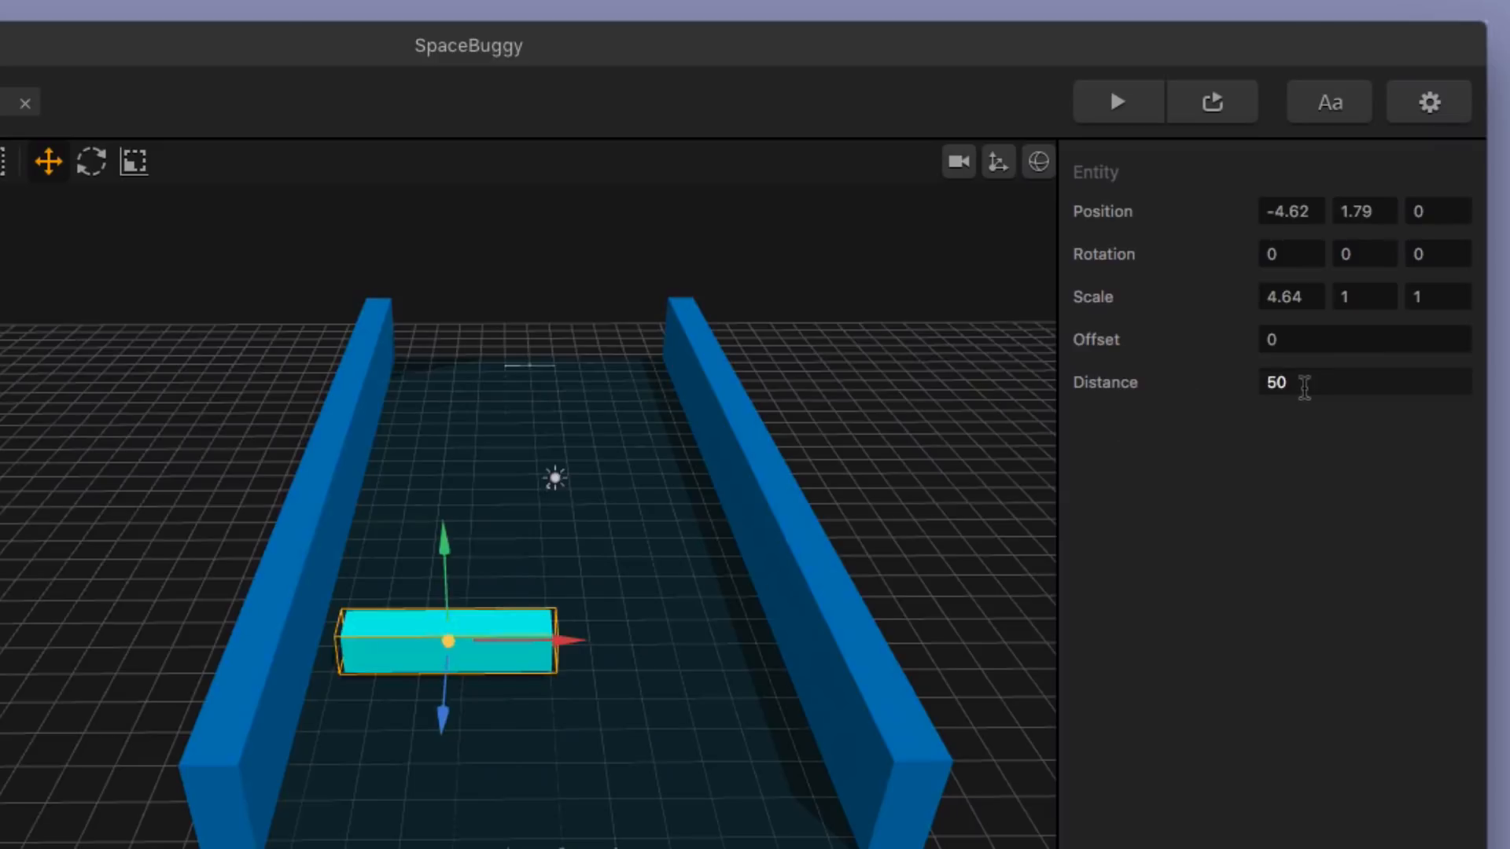
drag(1304, 385, 1223, 386)
text(400)
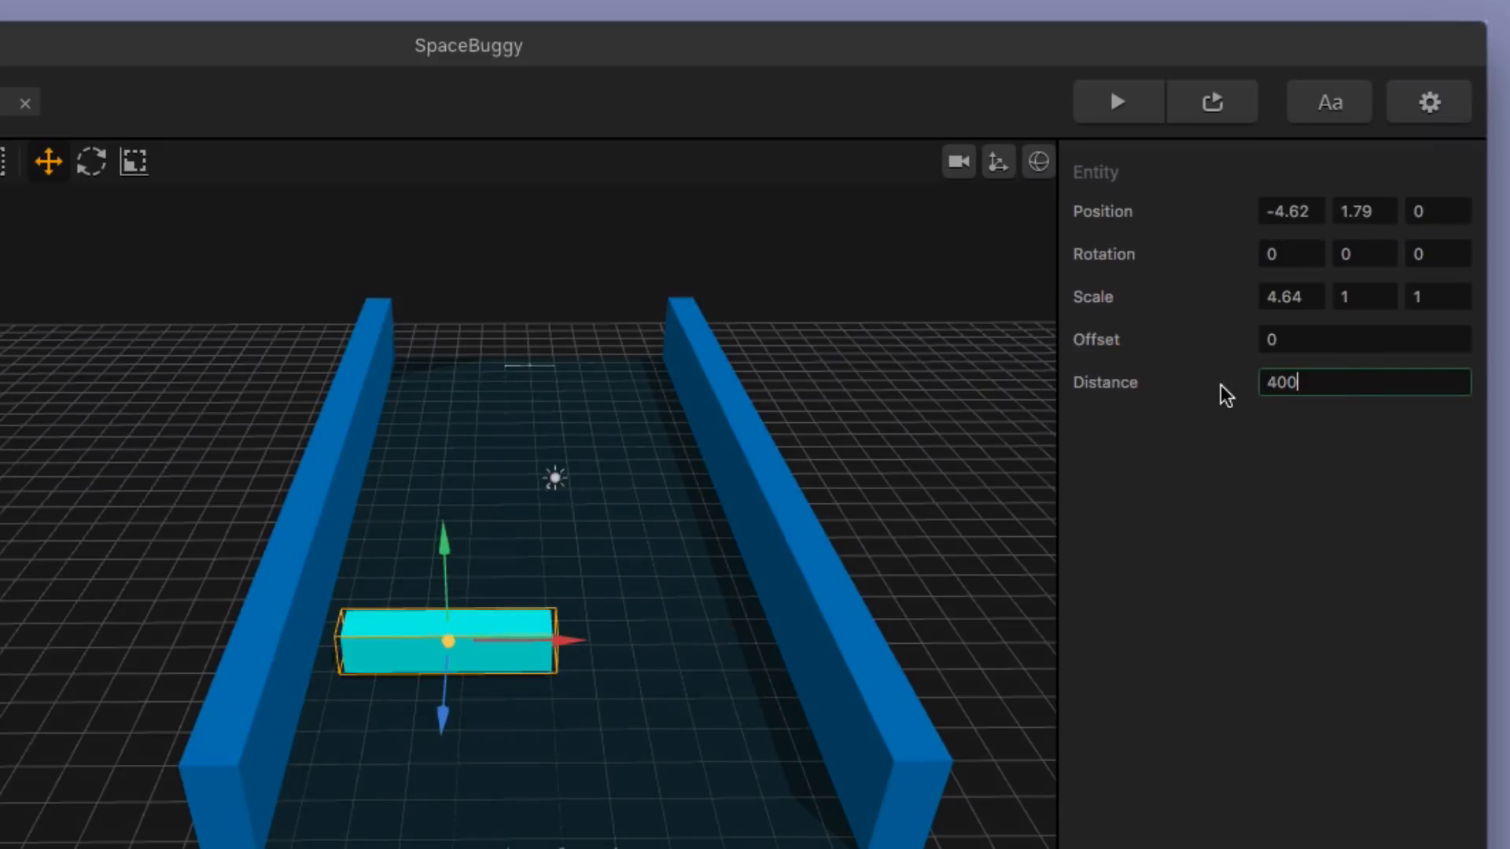
key(Return)
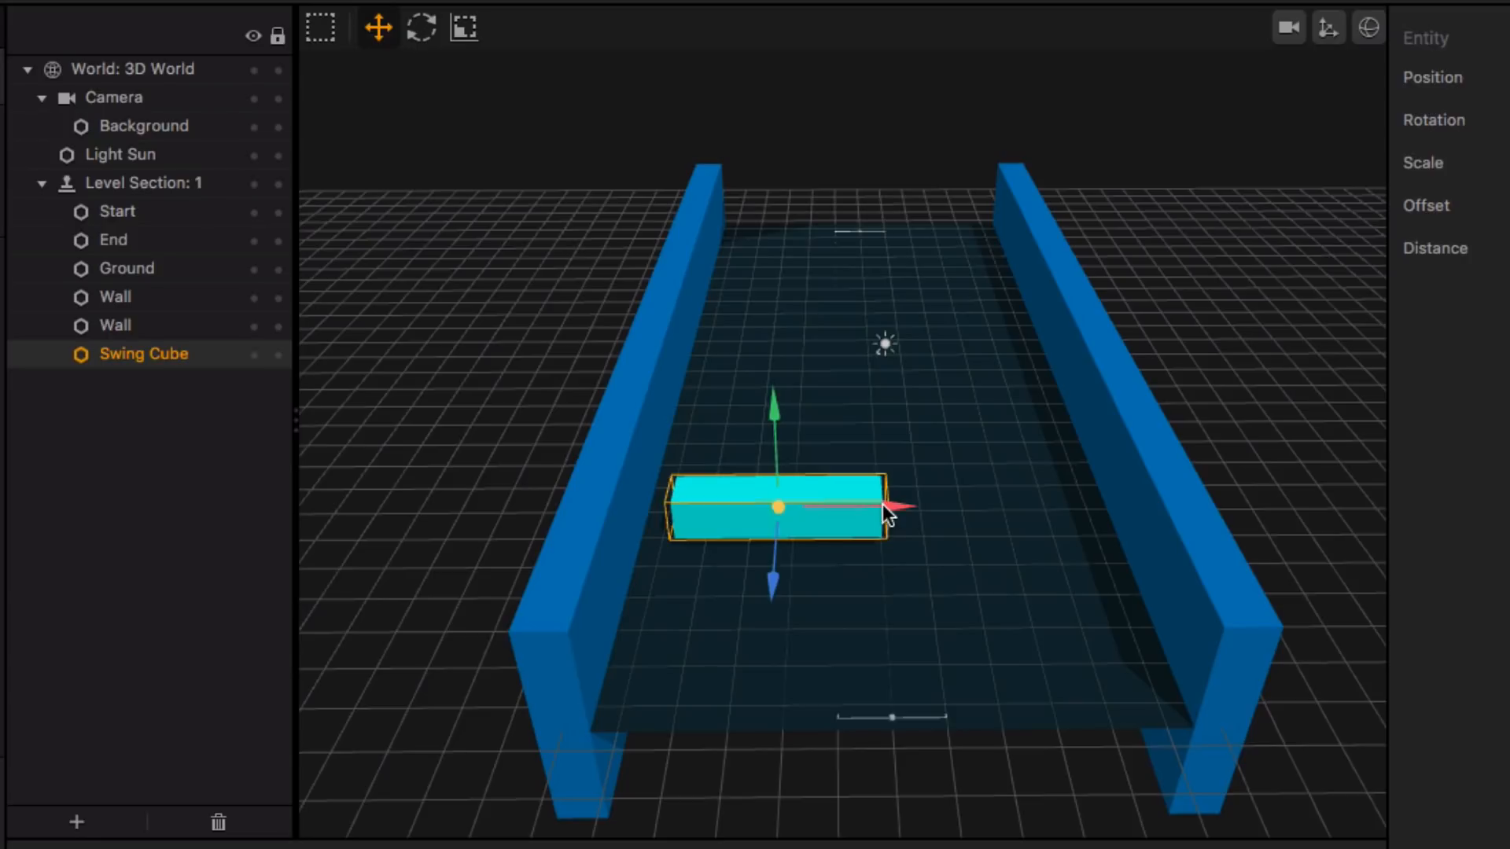
Duplicate the Swing Cube onto the track's other half at X about 4.63 and set its Y rotation to -180.
alt+drag(887, 515, 1077, 541)
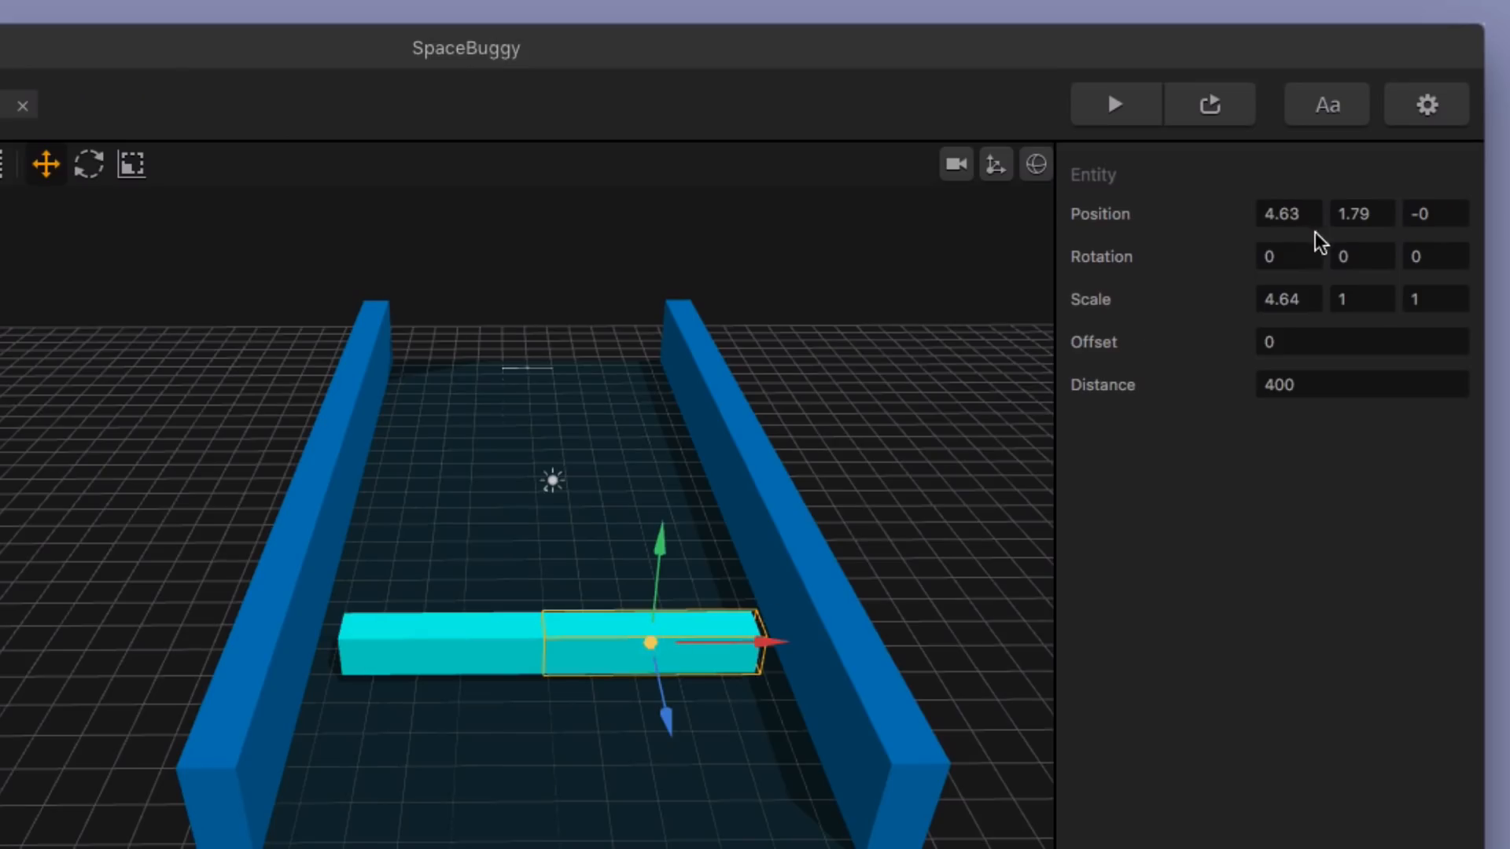
click(1352, 252)
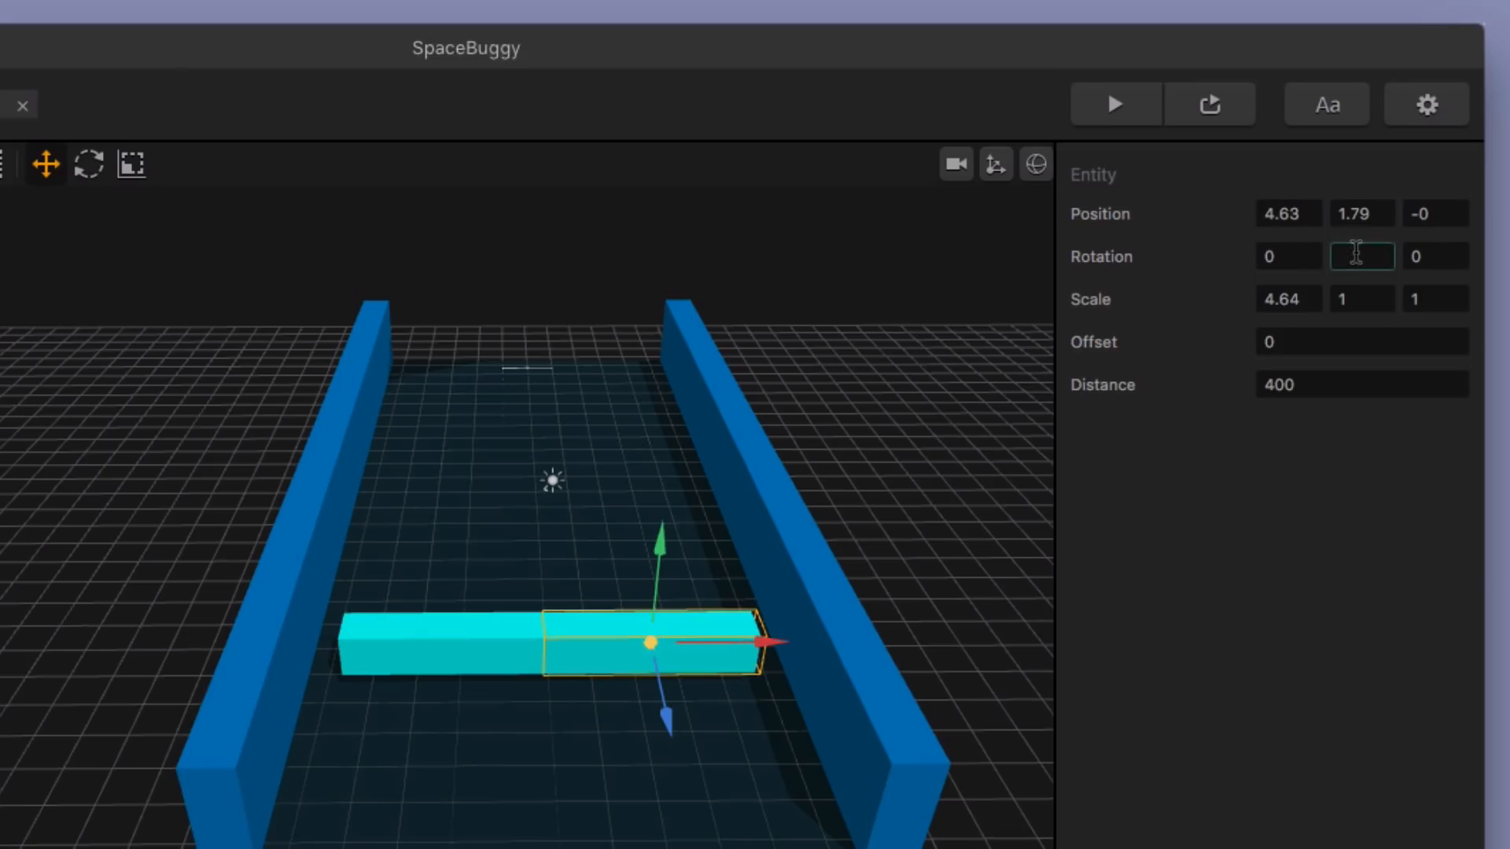
click(1228, 537)
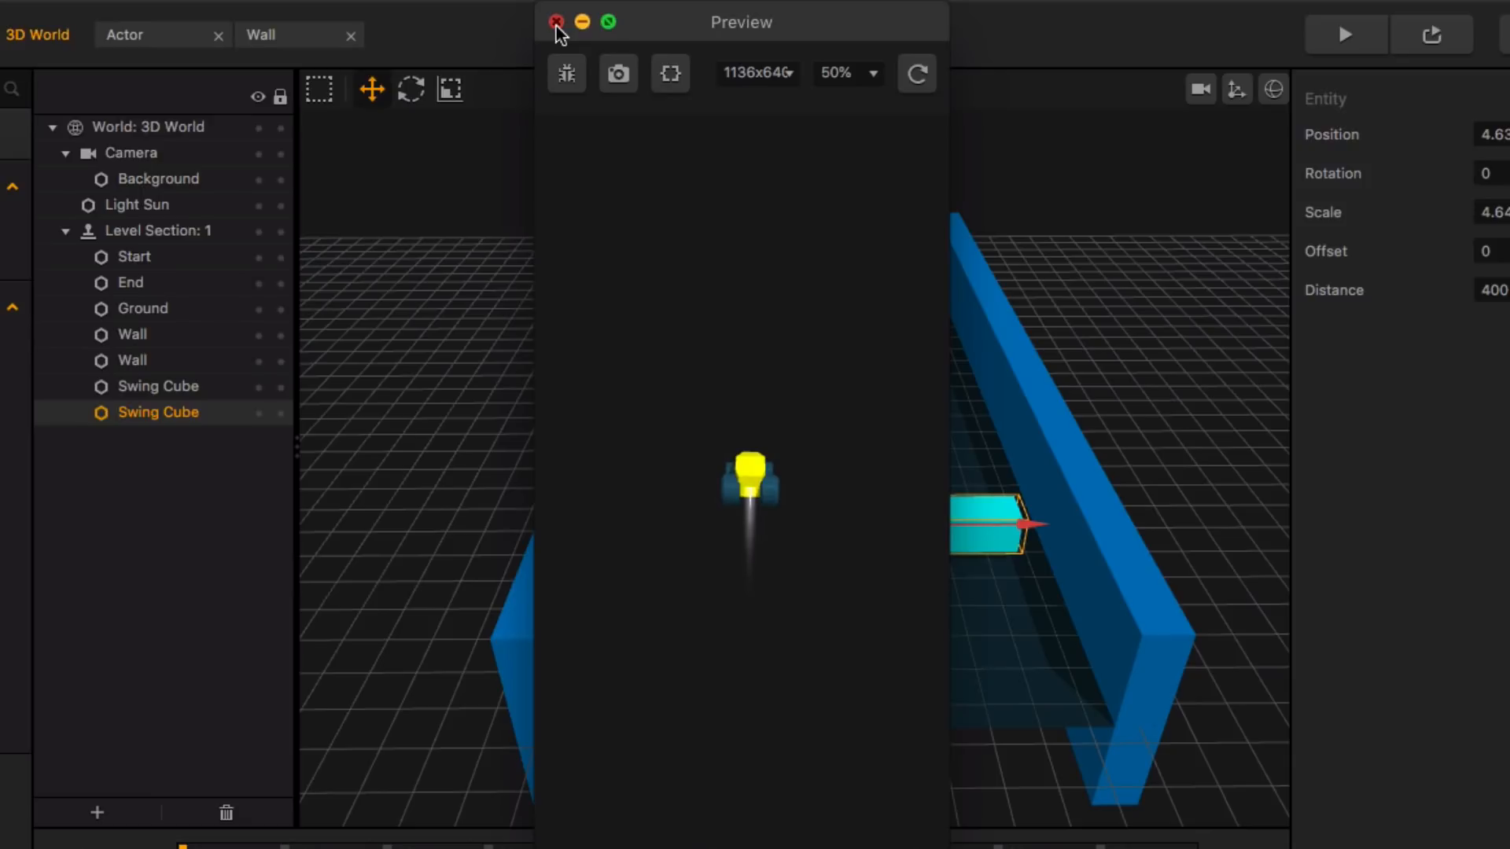
Close the game preview and apply Randomize Scenes to the project.
click(555, 21)
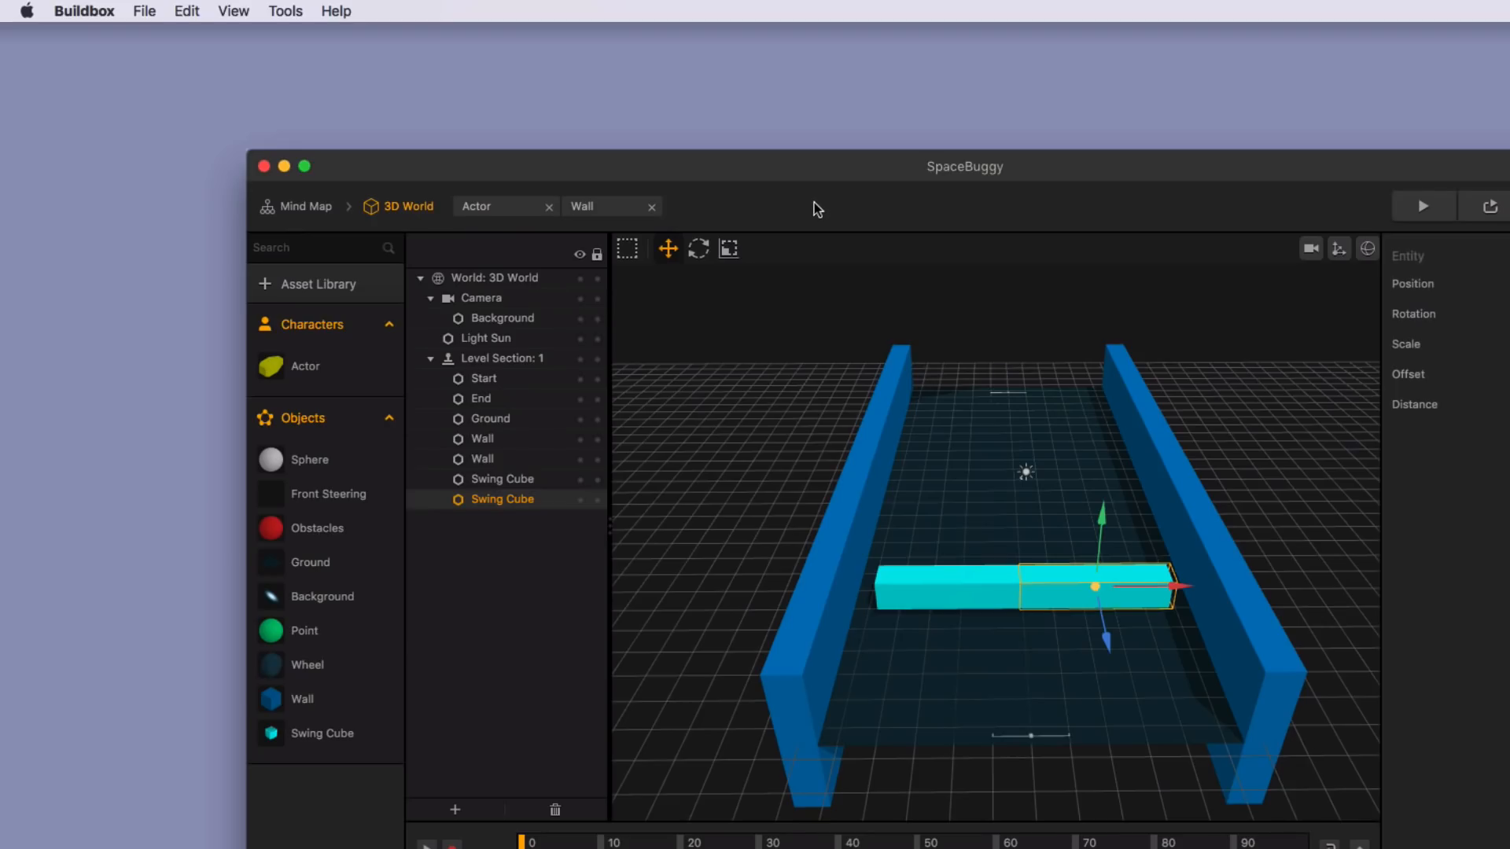
click(154, 13)
mouse_move(185, 12)
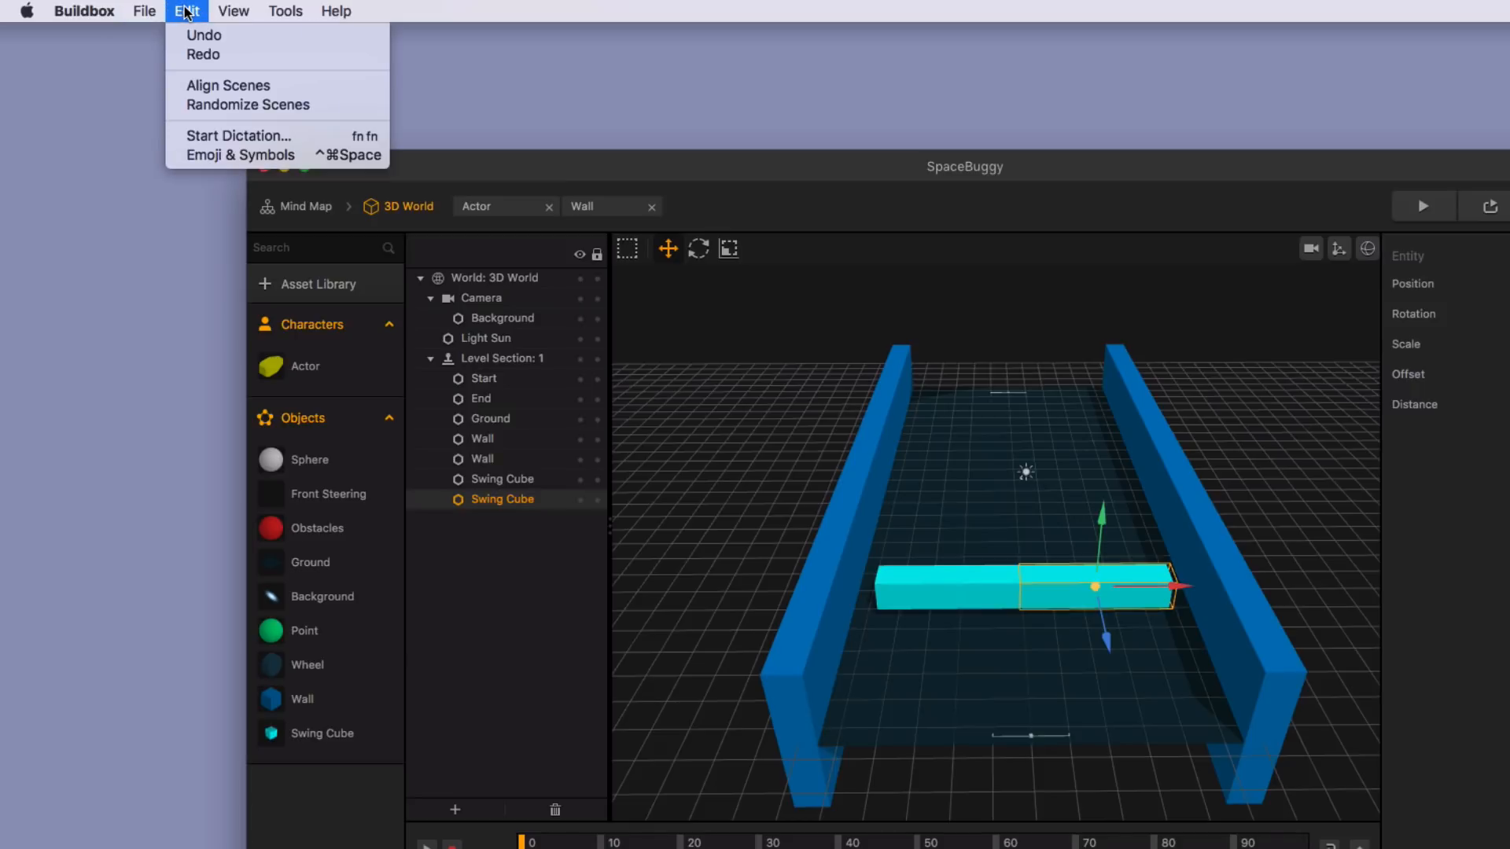
click(249, 104)
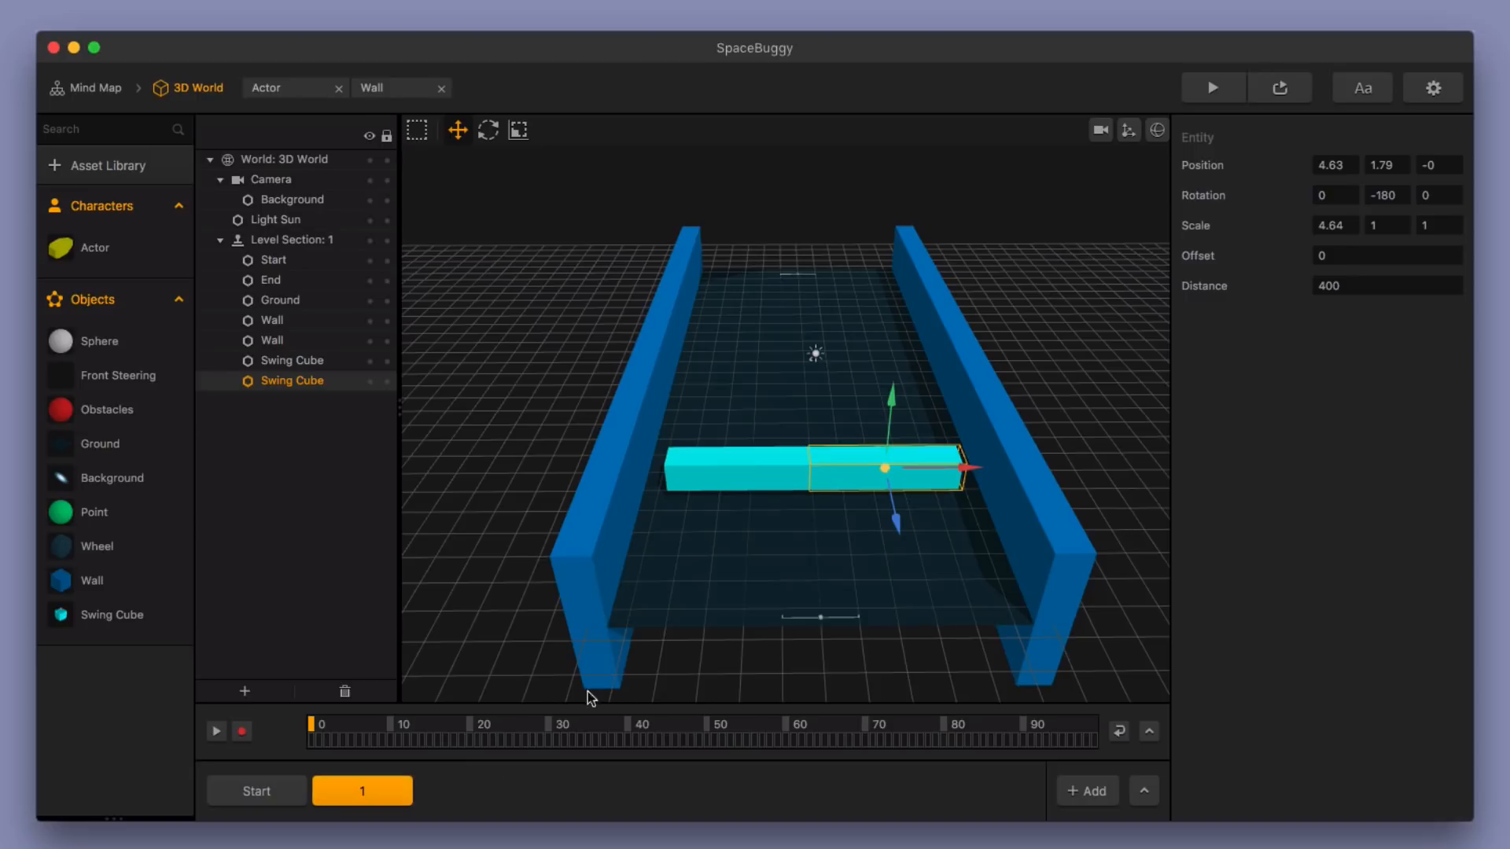
Run the game preview to test the pair of Swing Cubes, and close it.
click(1211, 89)
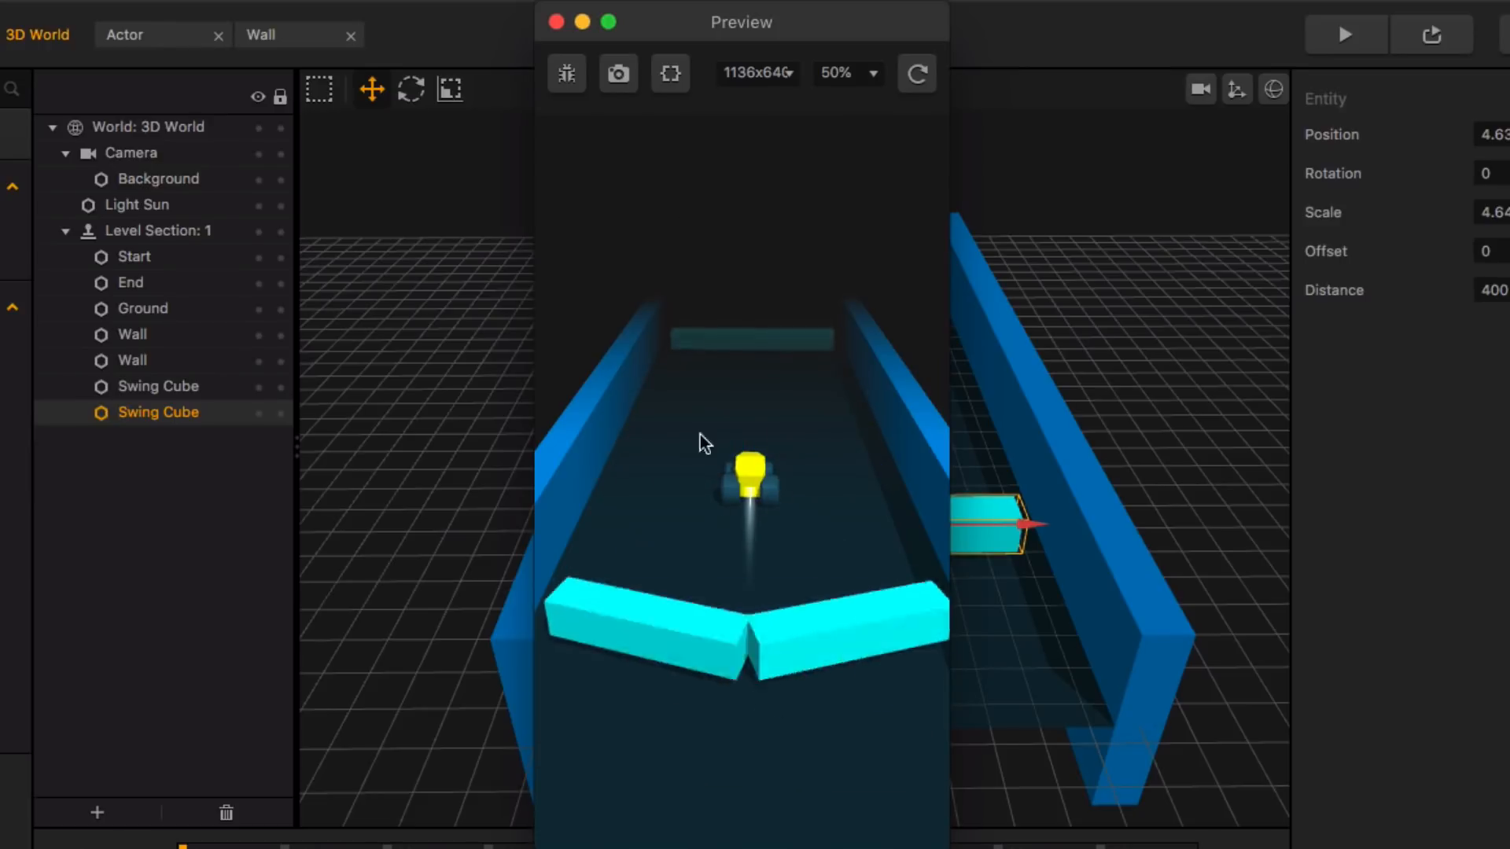
click(556, 21)
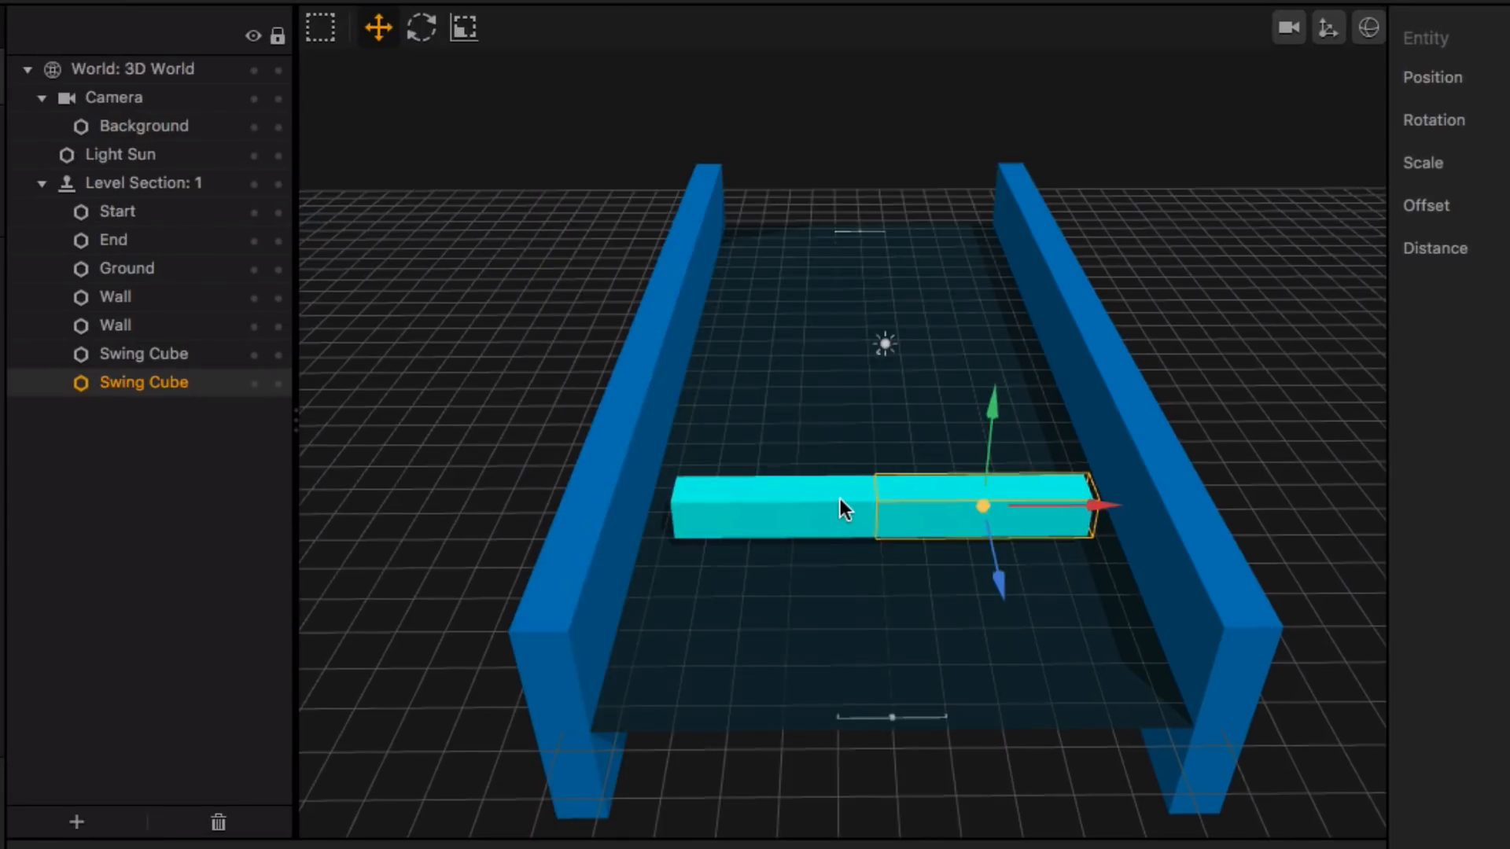
Make two copies of the first Swing Cube, each placed one step farther along the track.
middle_drag(840, 503, 875, 589)
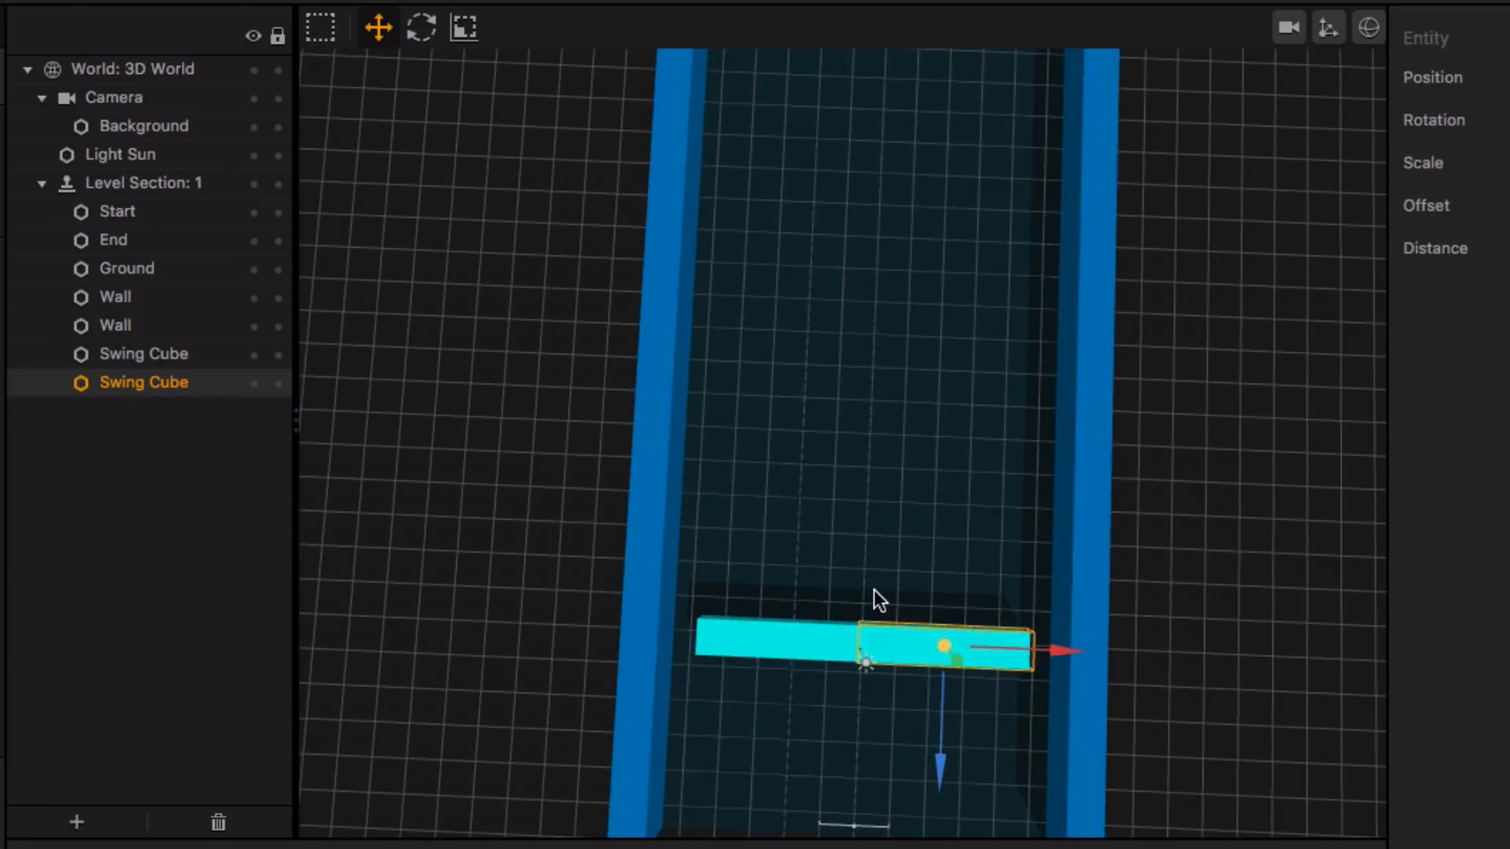
click(799, 646)
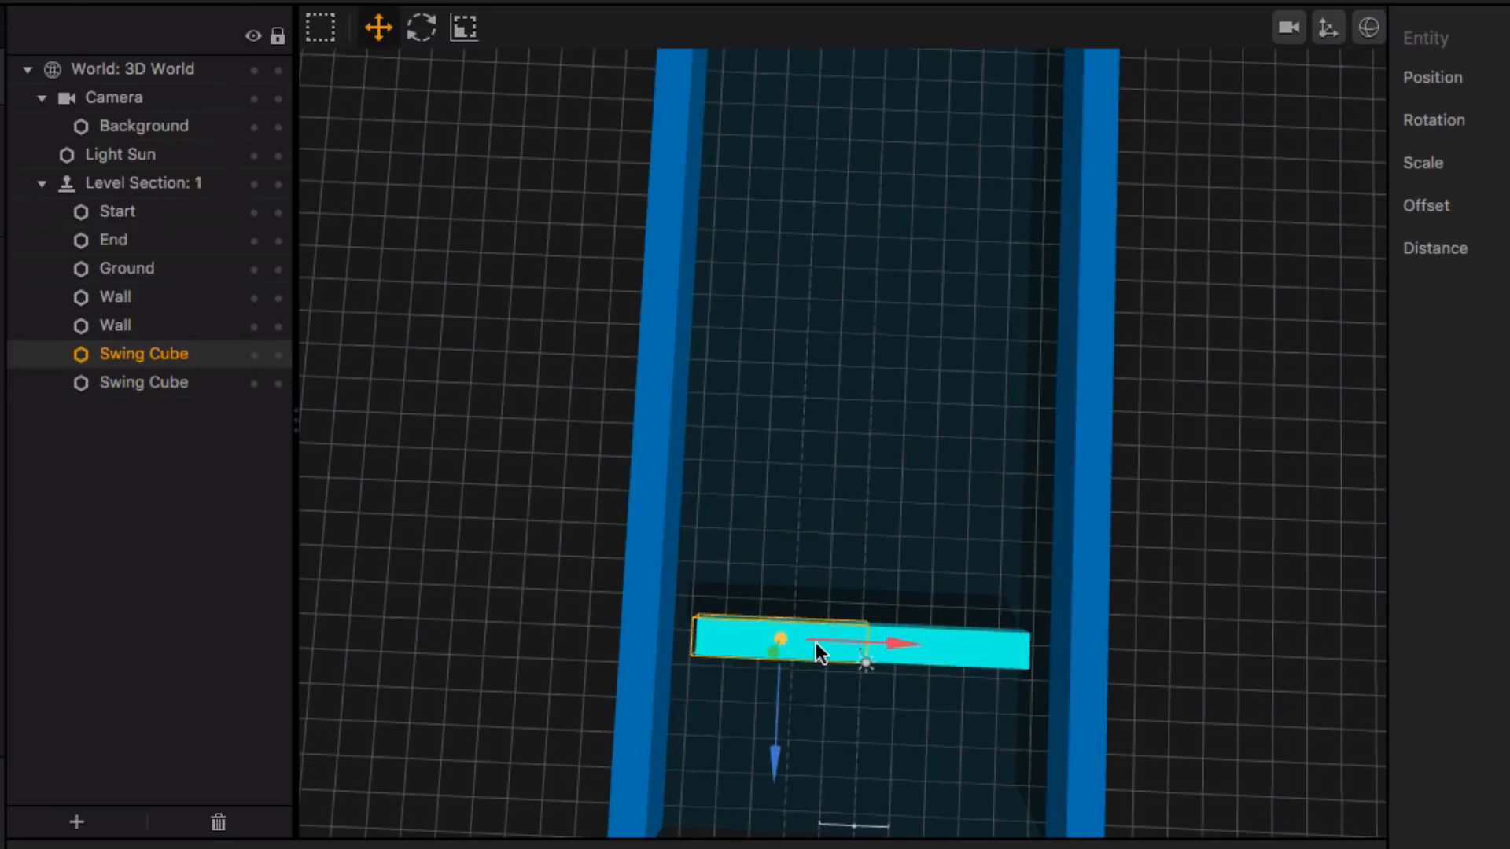
key(super+Up)
key(super+Up)
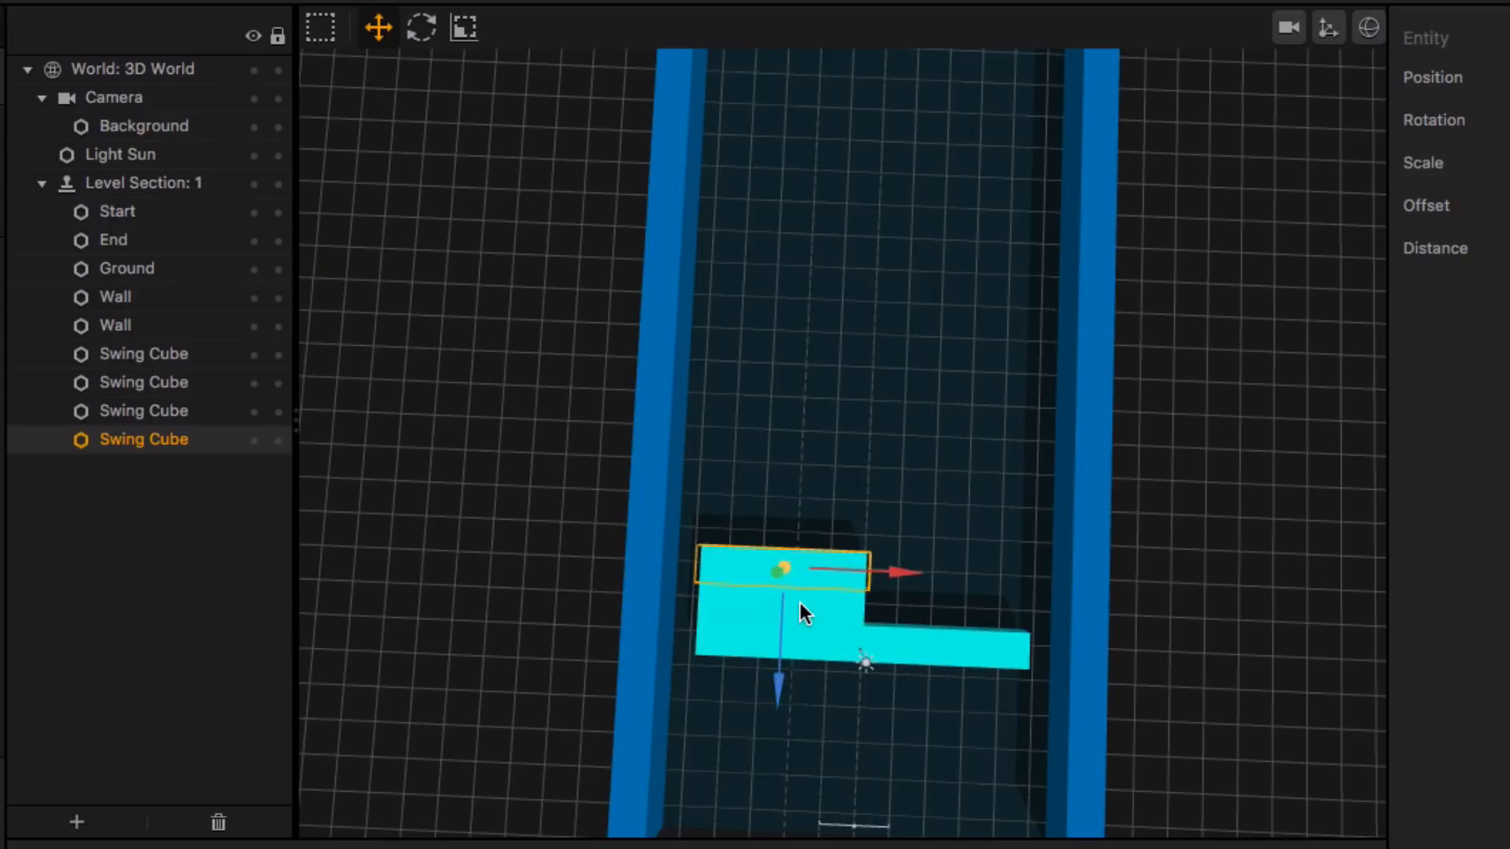
Space the two Swing Cube copies out along the track so they form separate rows beyond the first one.
click(799, 602)
click(803, 567)
drag(784, 641, 795, 602)
click(792, 608)
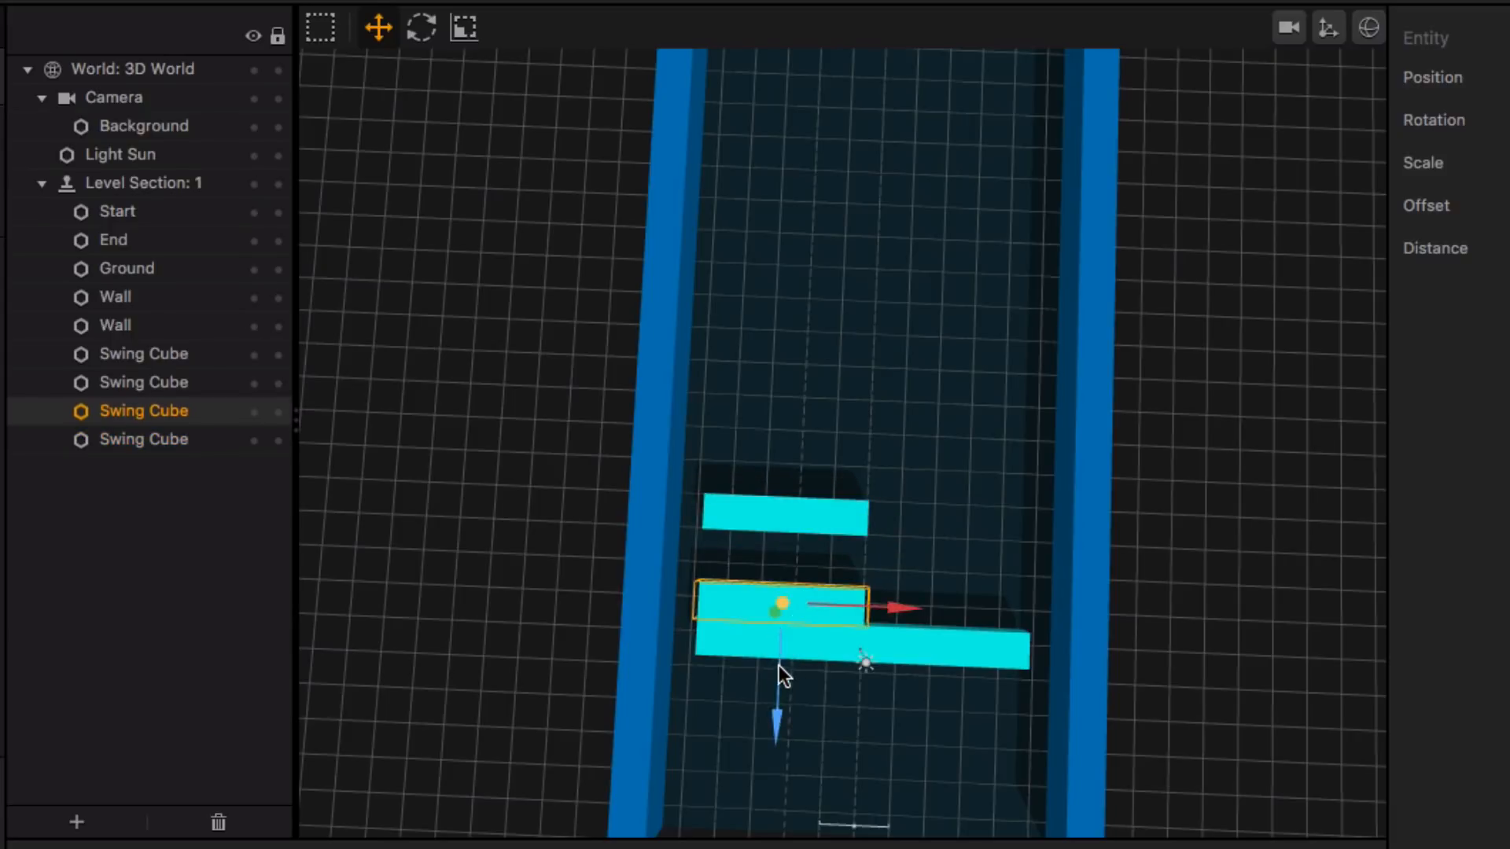
drag(779, 666, 791, 638)
Duplicate the Swing Cube on the track's other half twice, aligning the copies with the second and third rows.
click(931, 644)
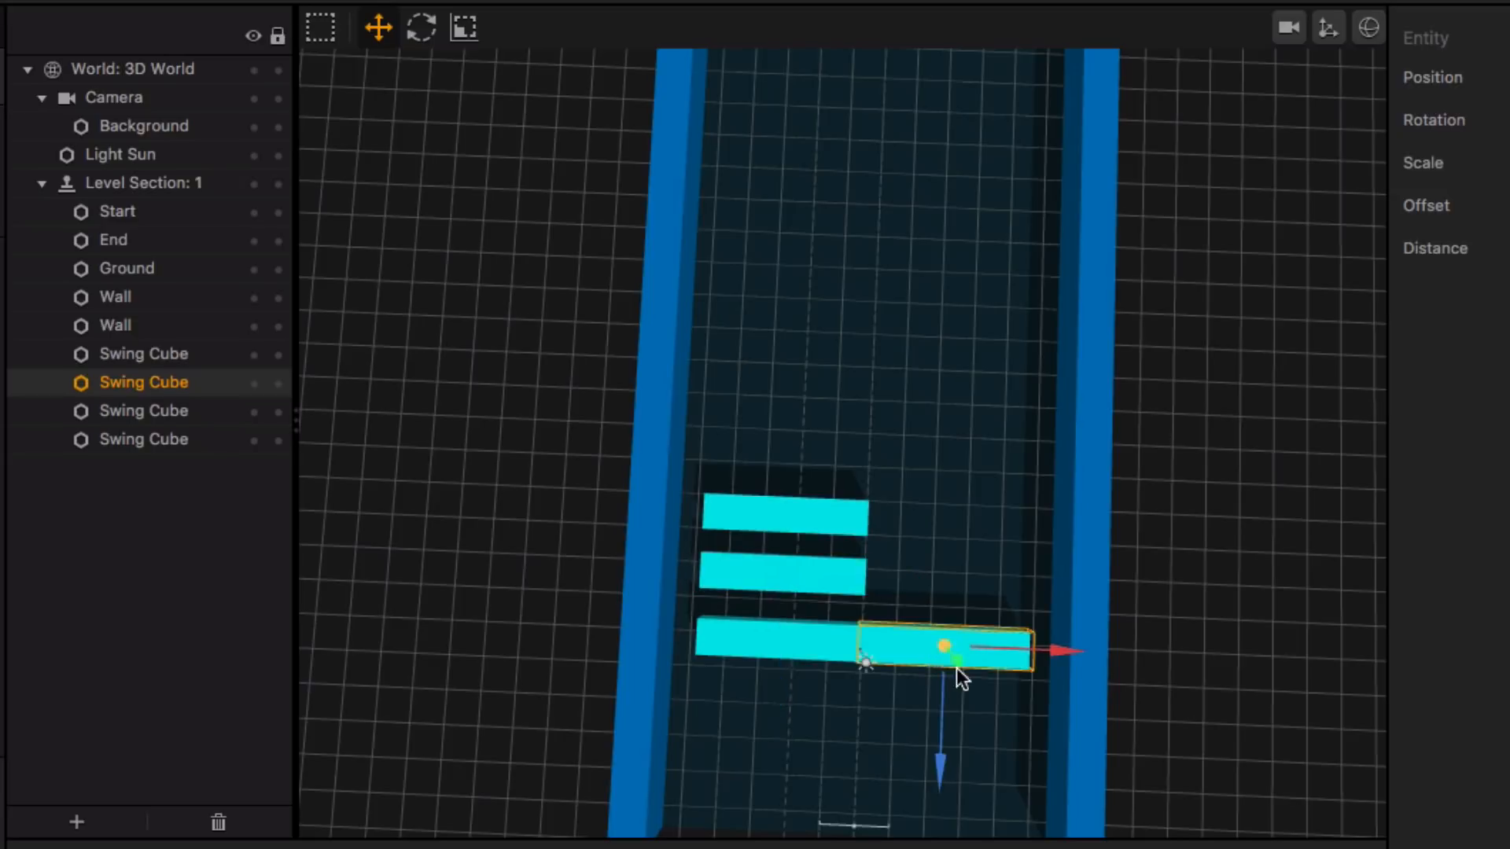
key(ctrl+d)
drag(941, 682, 946, 654)
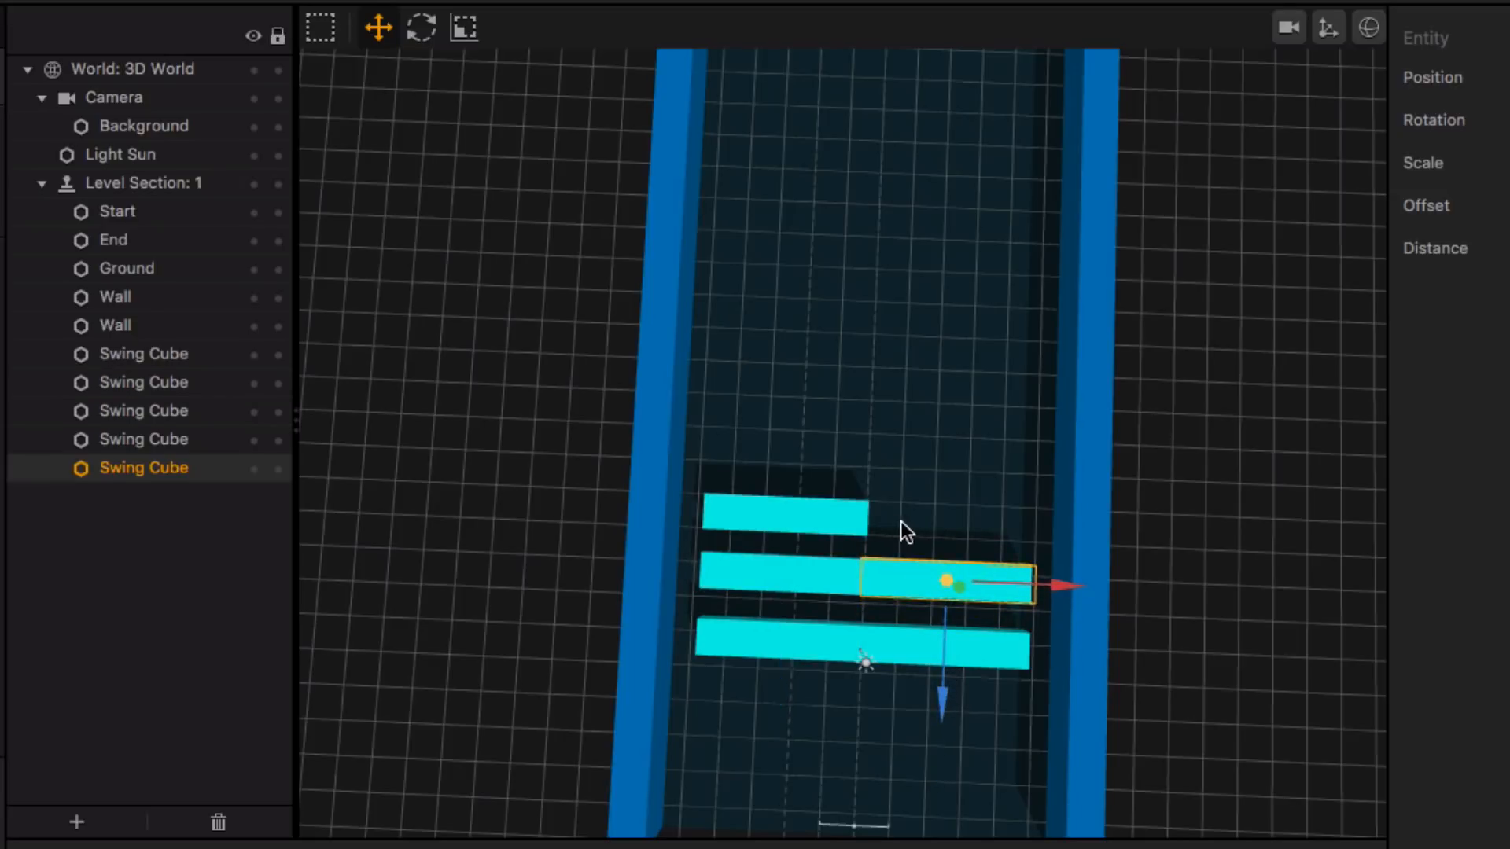
key(ctrl+d)
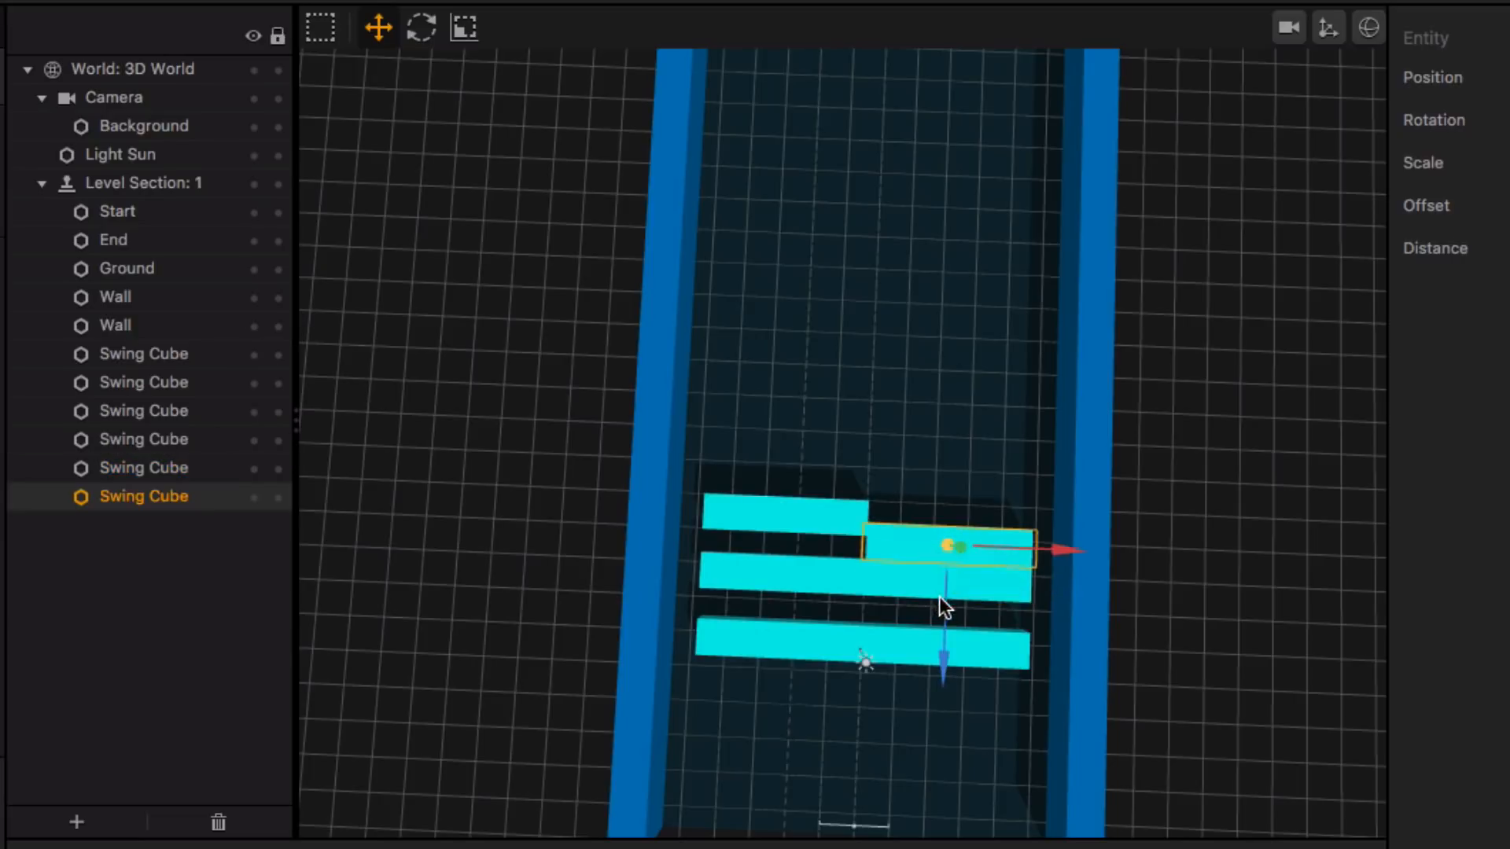
drag(945, 634, 945, 611)
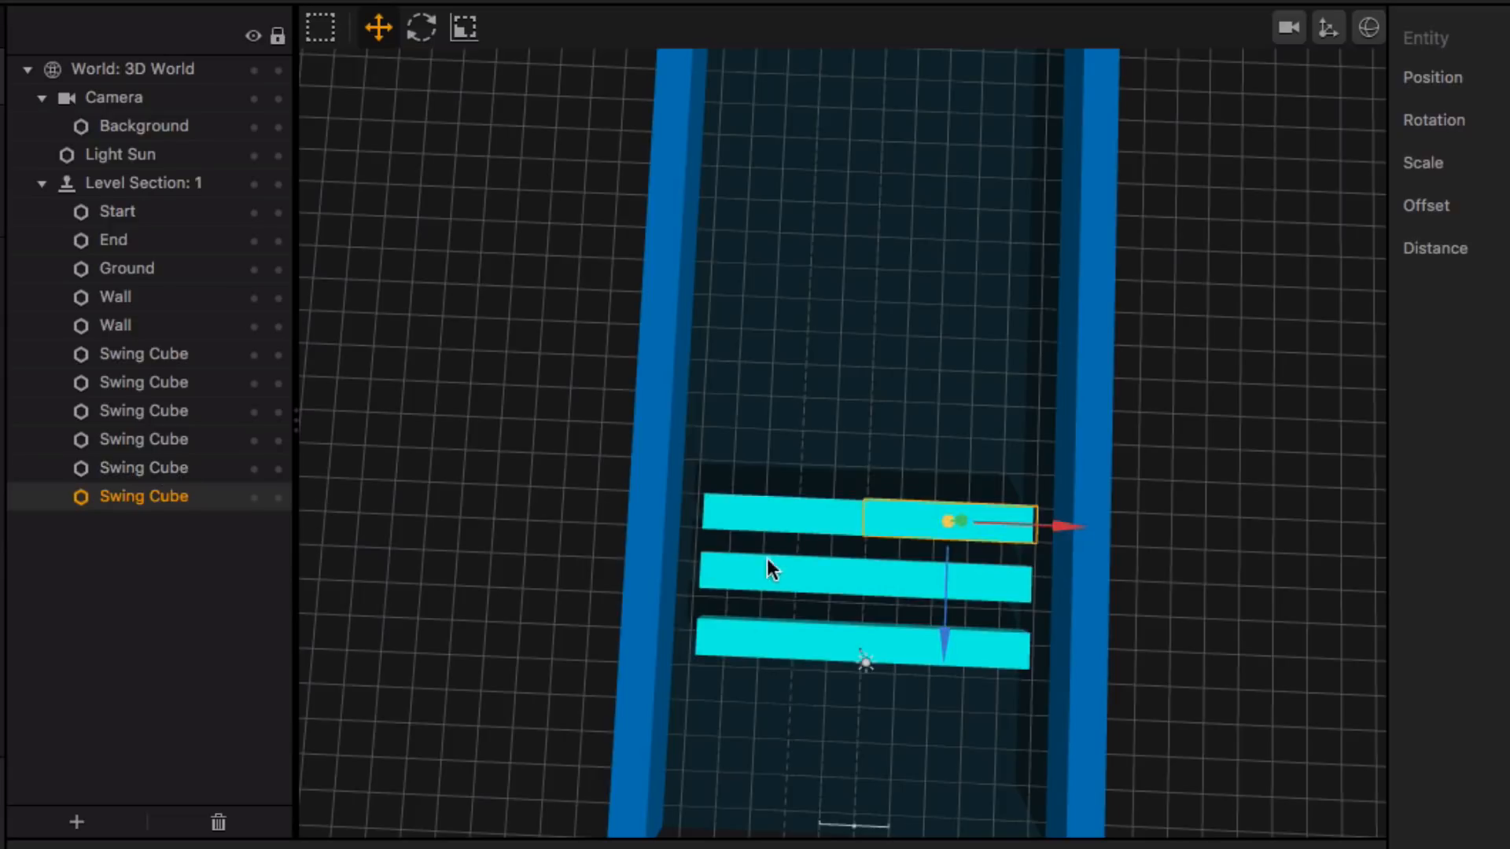
Duplicate the first half's three Swing Cubes together and move the copies farther along the track as three evenly spaced rows.
click(787, 518)
shift+click(804, 582)
shift+click(805, 639)
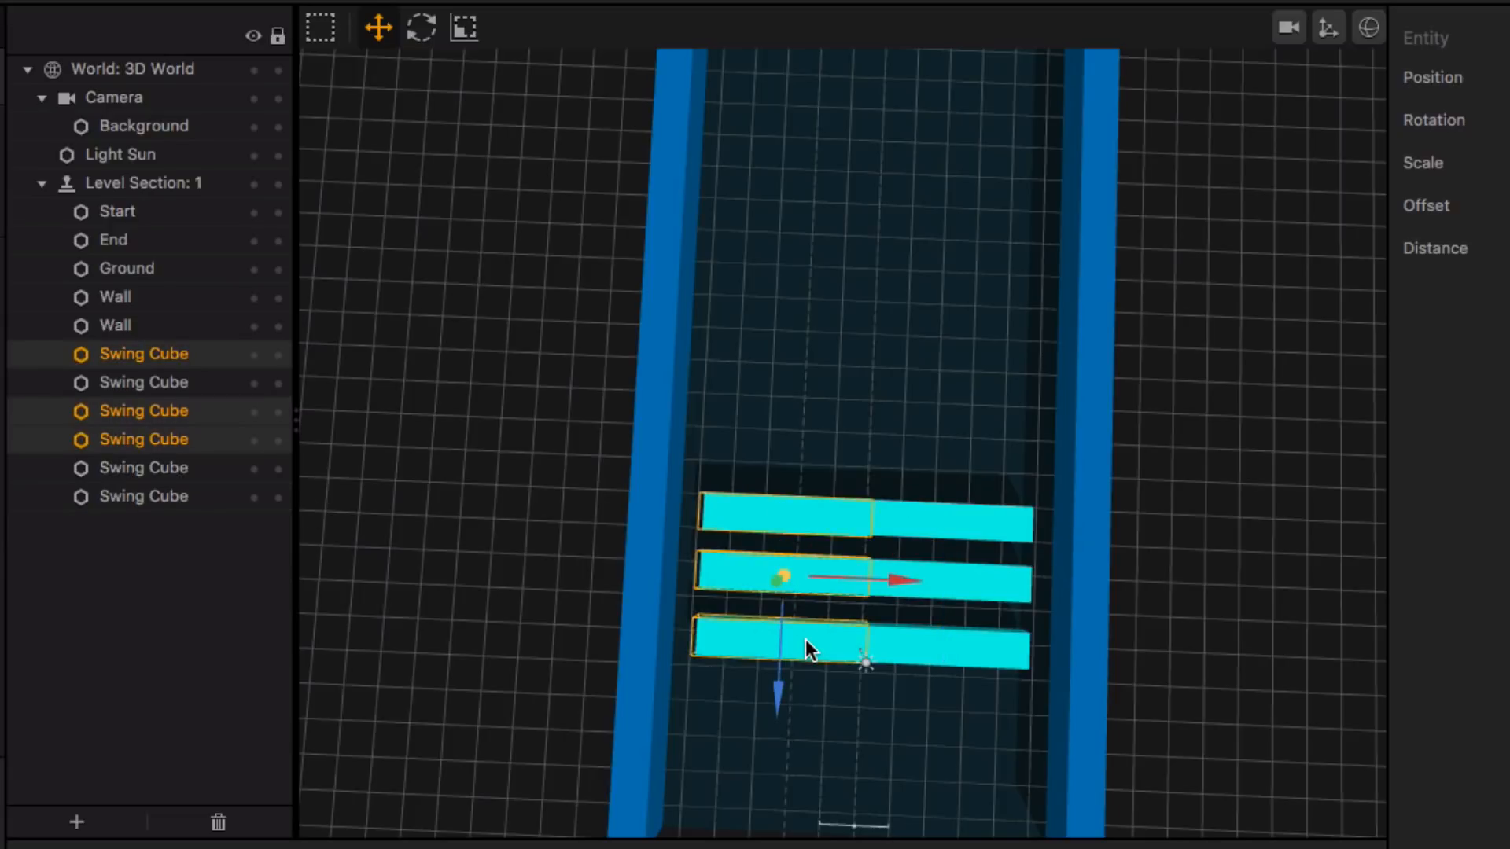
key(ctrl+d)
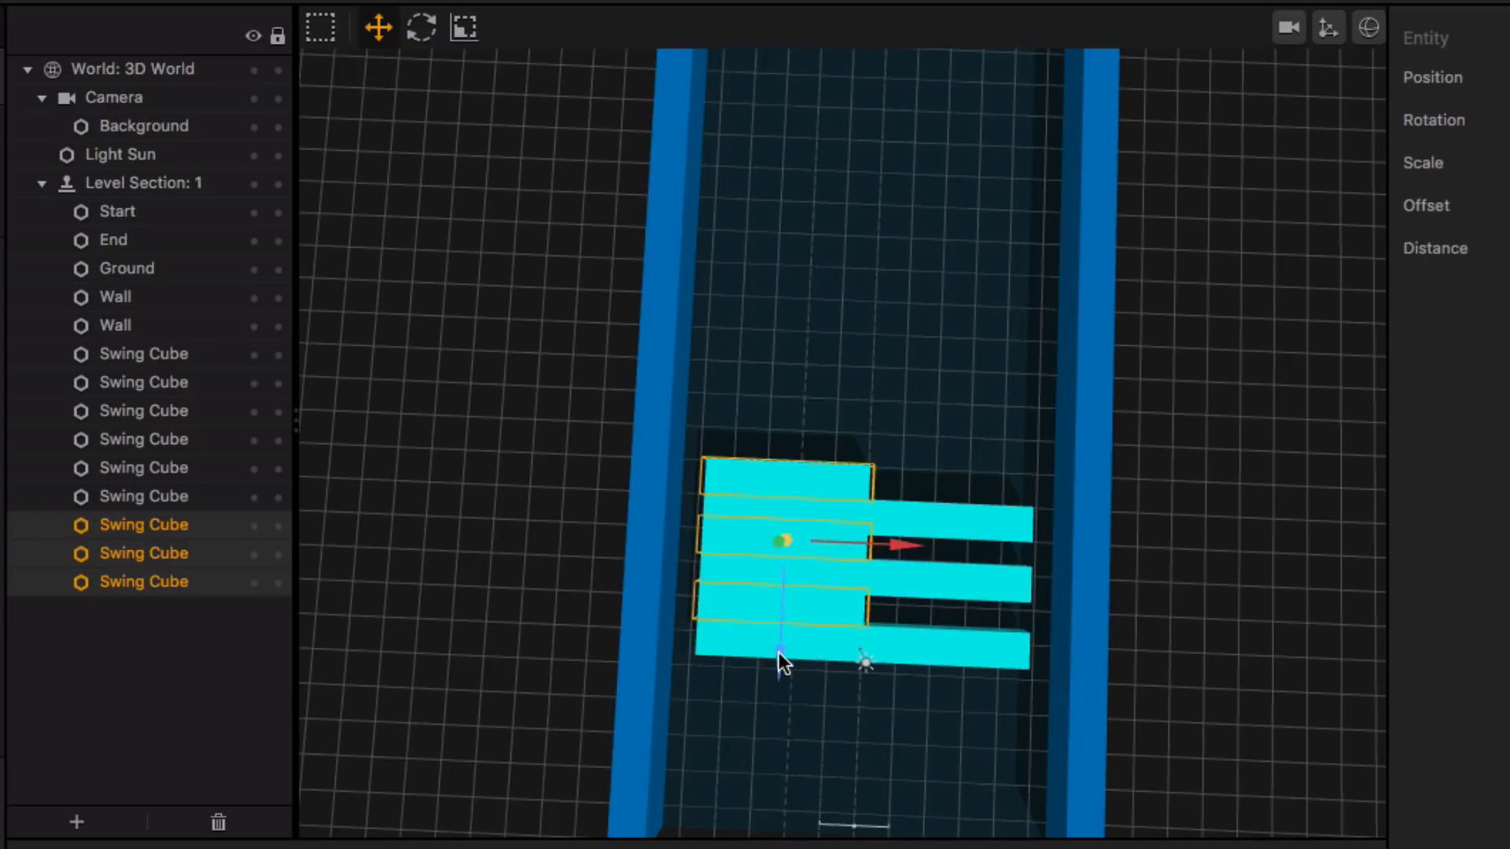
drag(778, 652, 799, 498)
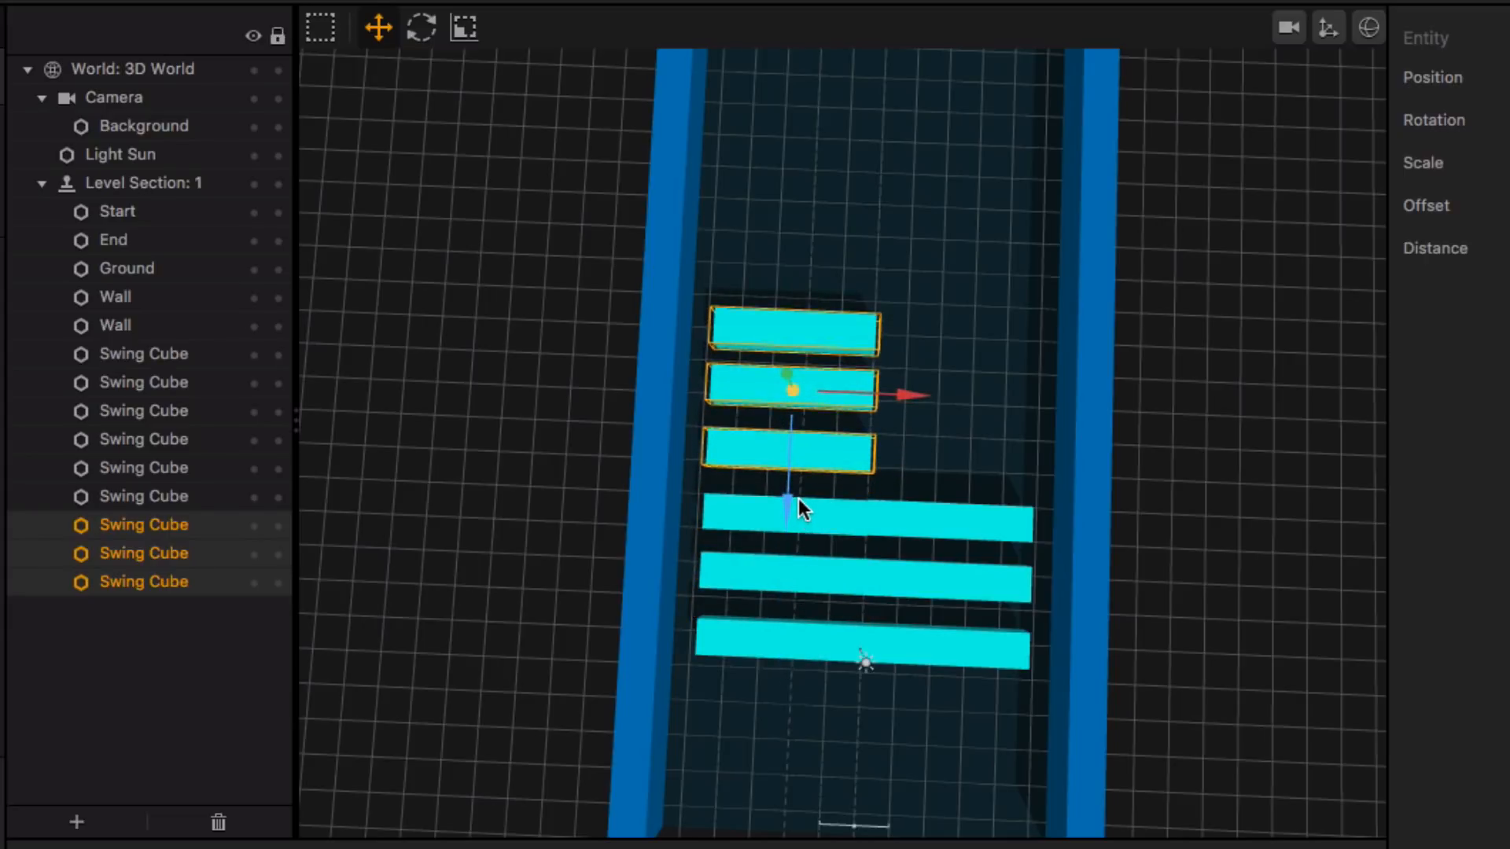
Duplicate the other half's three Swing Cubes together and move the copies to complete the fourth to sixth rows.
click(939, 521)
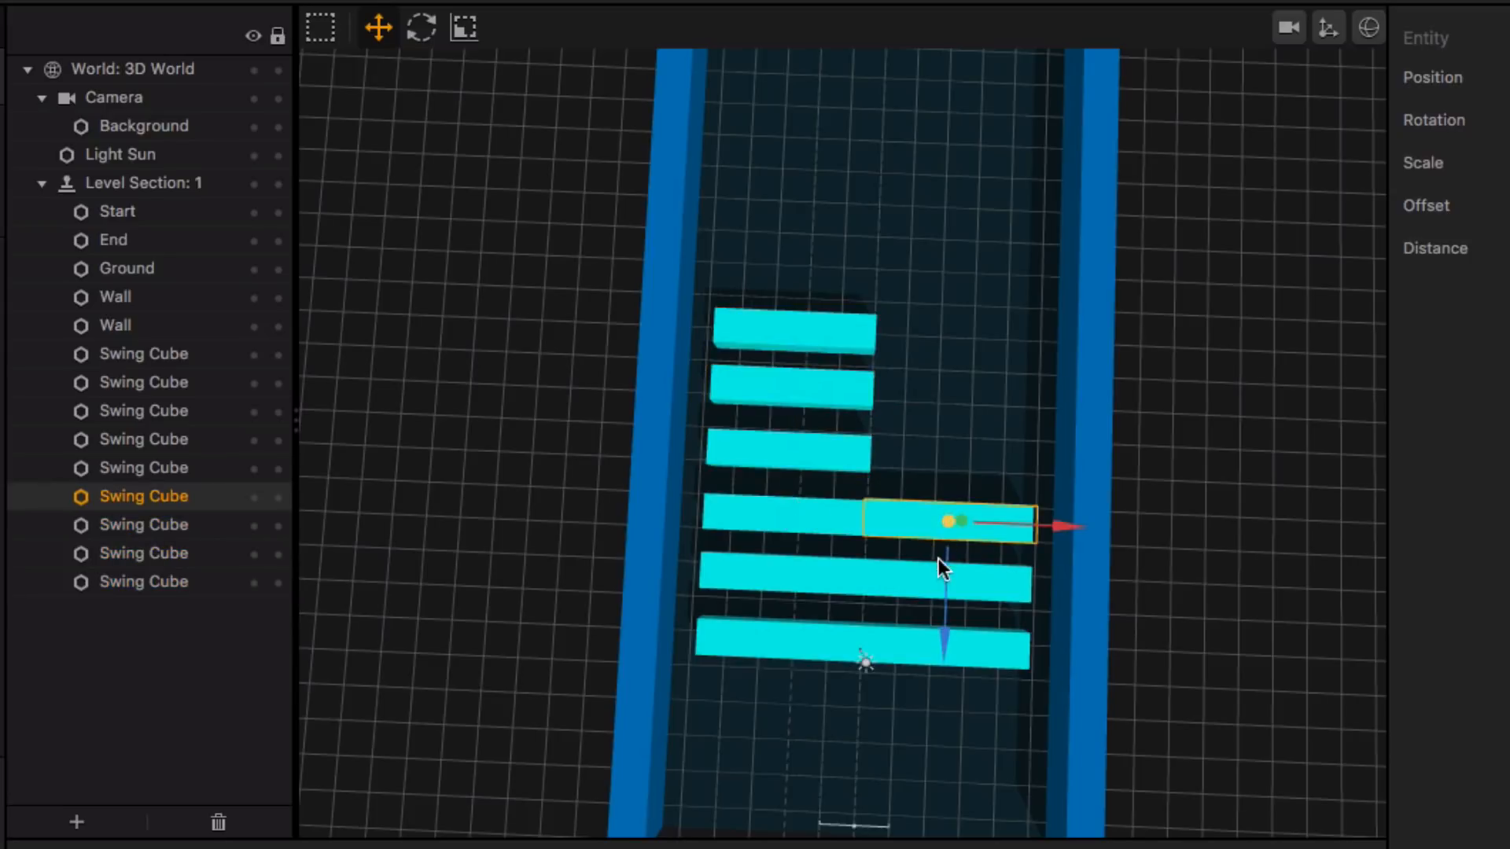
shift+click(983, 578)
shift+click(983, 646)
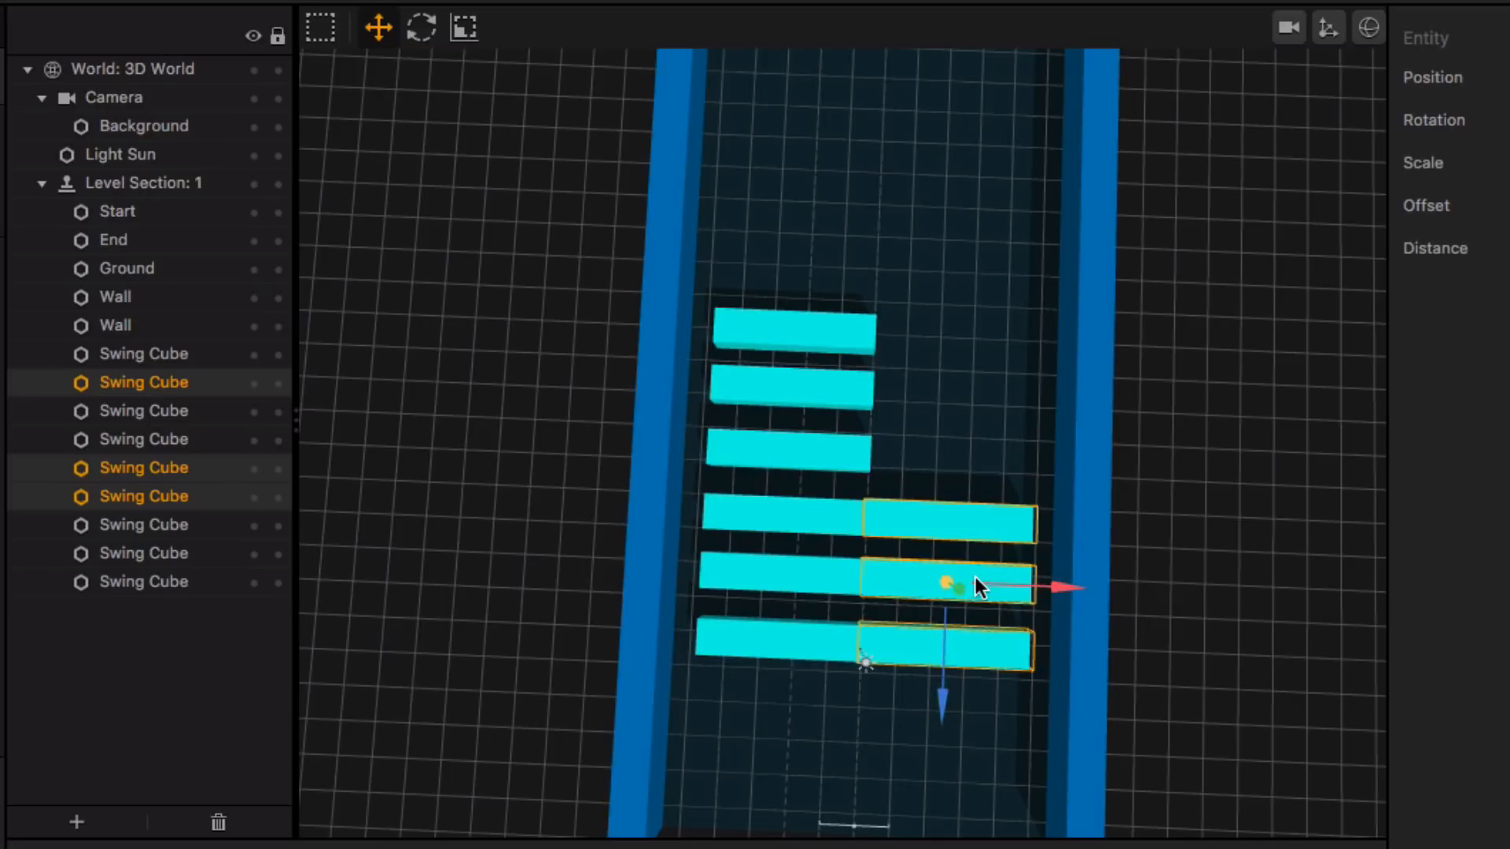
key(ctrl+d)
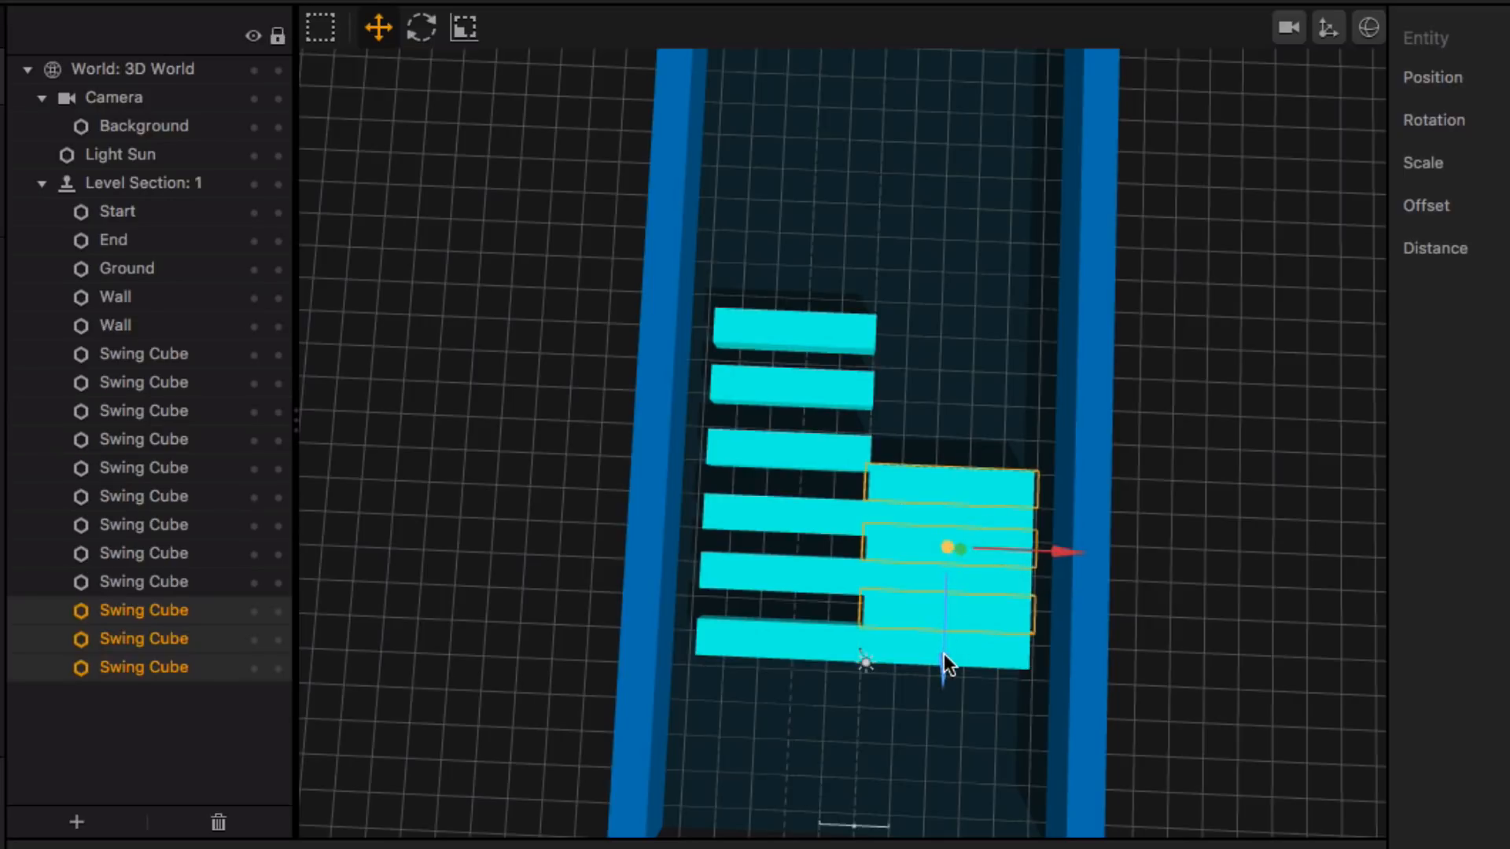
drag(944, 659, 959, 506)
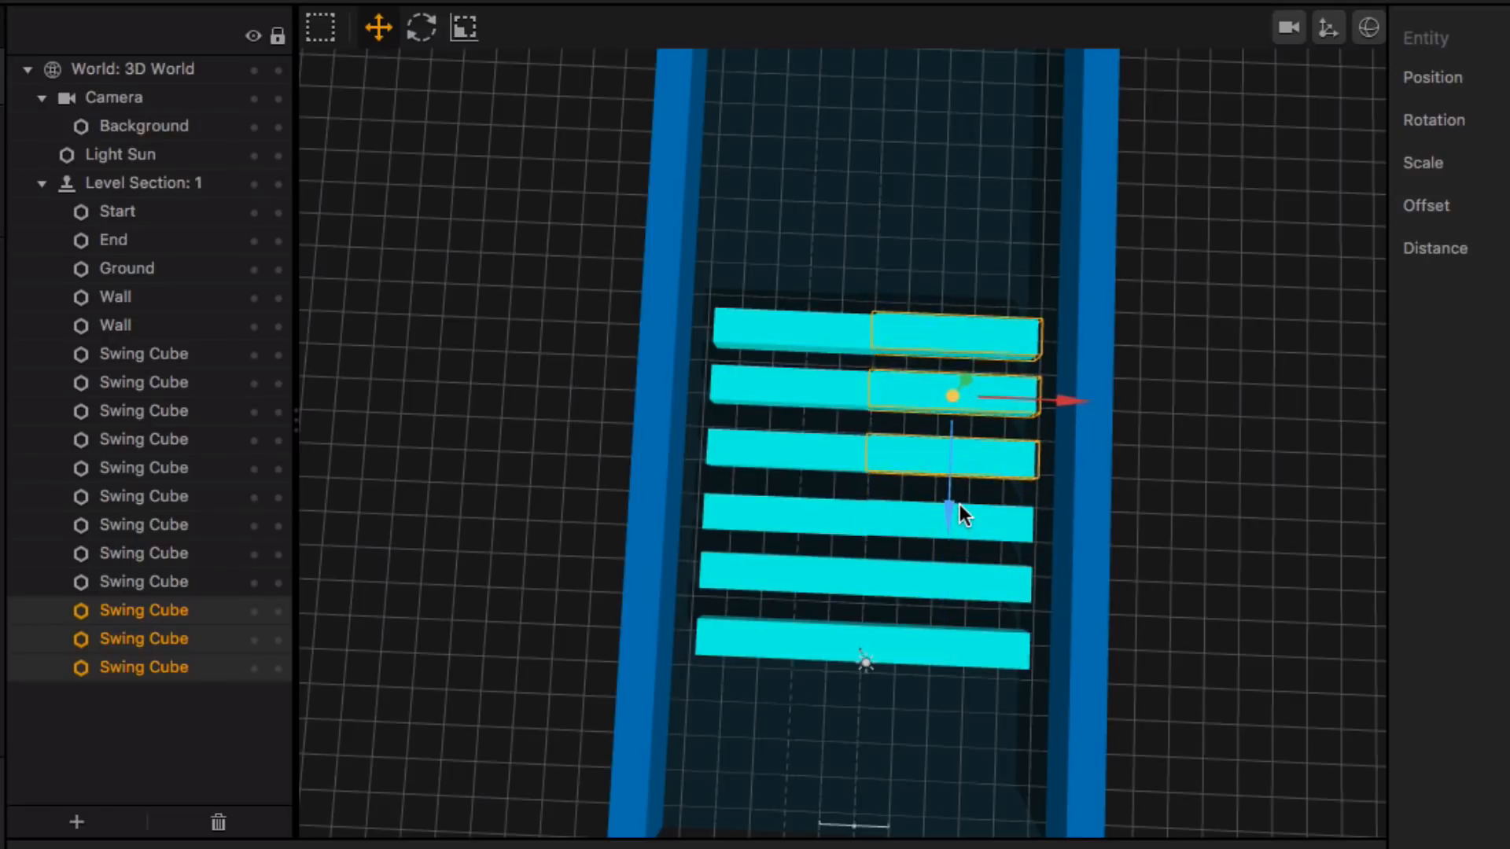
Run the game preview to test the six rows of Swing Cubes, and close it.
middle_drag(940, 540, 931, 423)
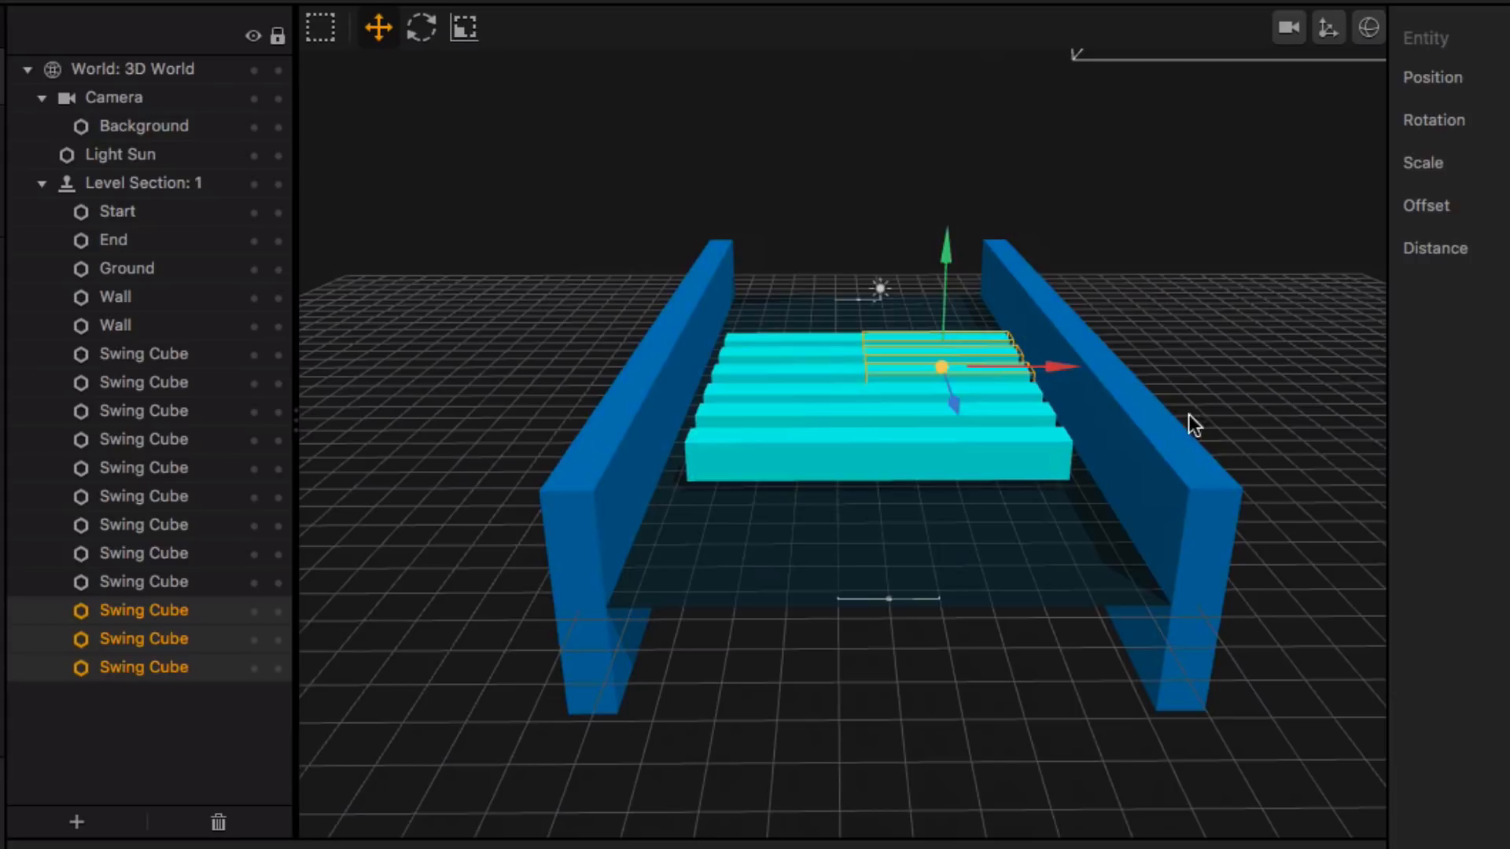
click(1210, 391)
mouse_move(936, 530)
middle_down()
mouse_move(914, 537)
mouse_move(927, 536)
middle_up()
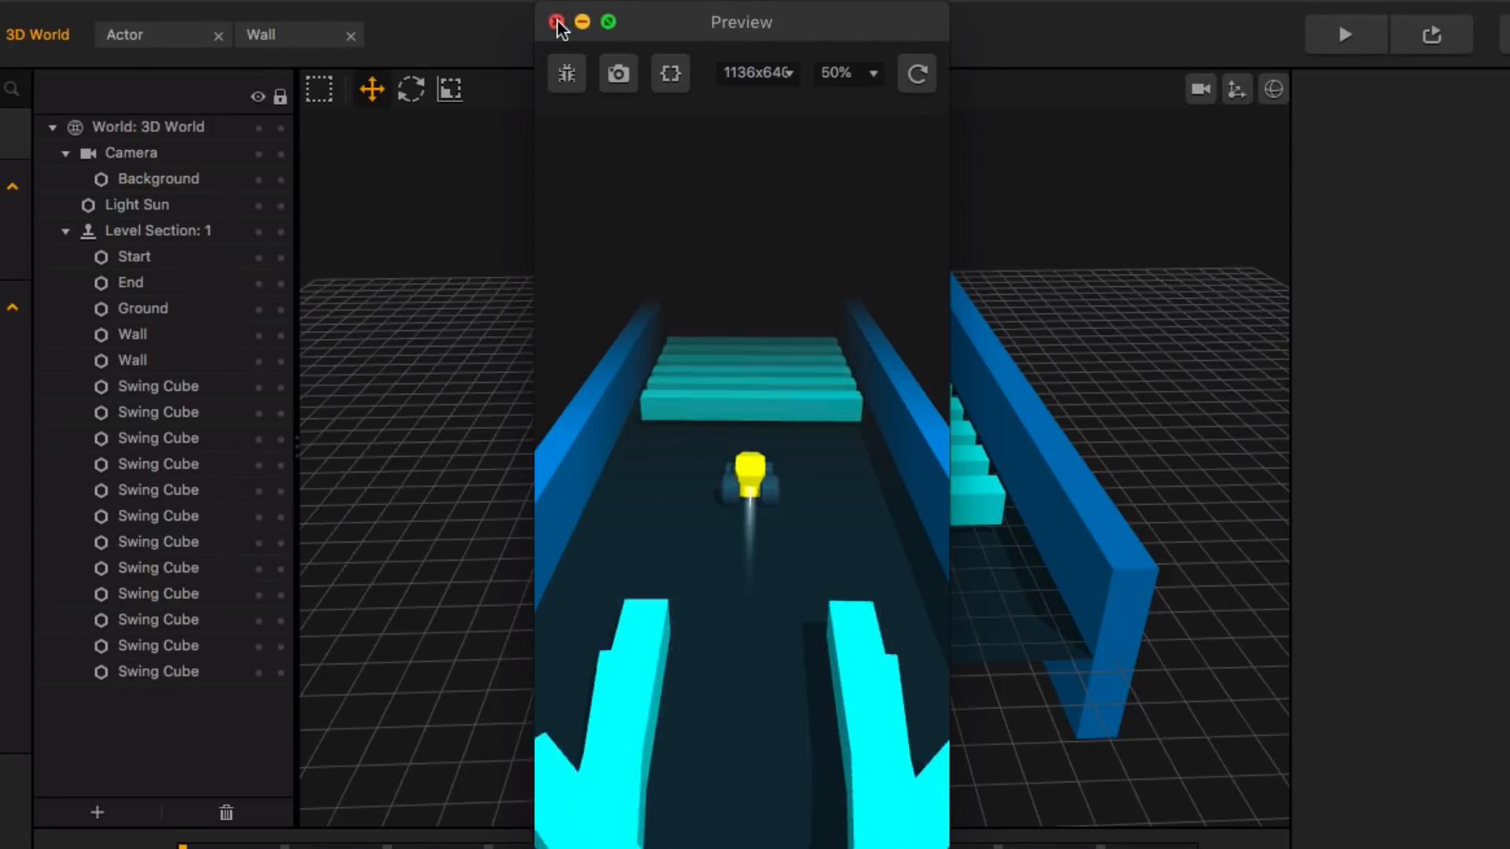
click(557, 22)
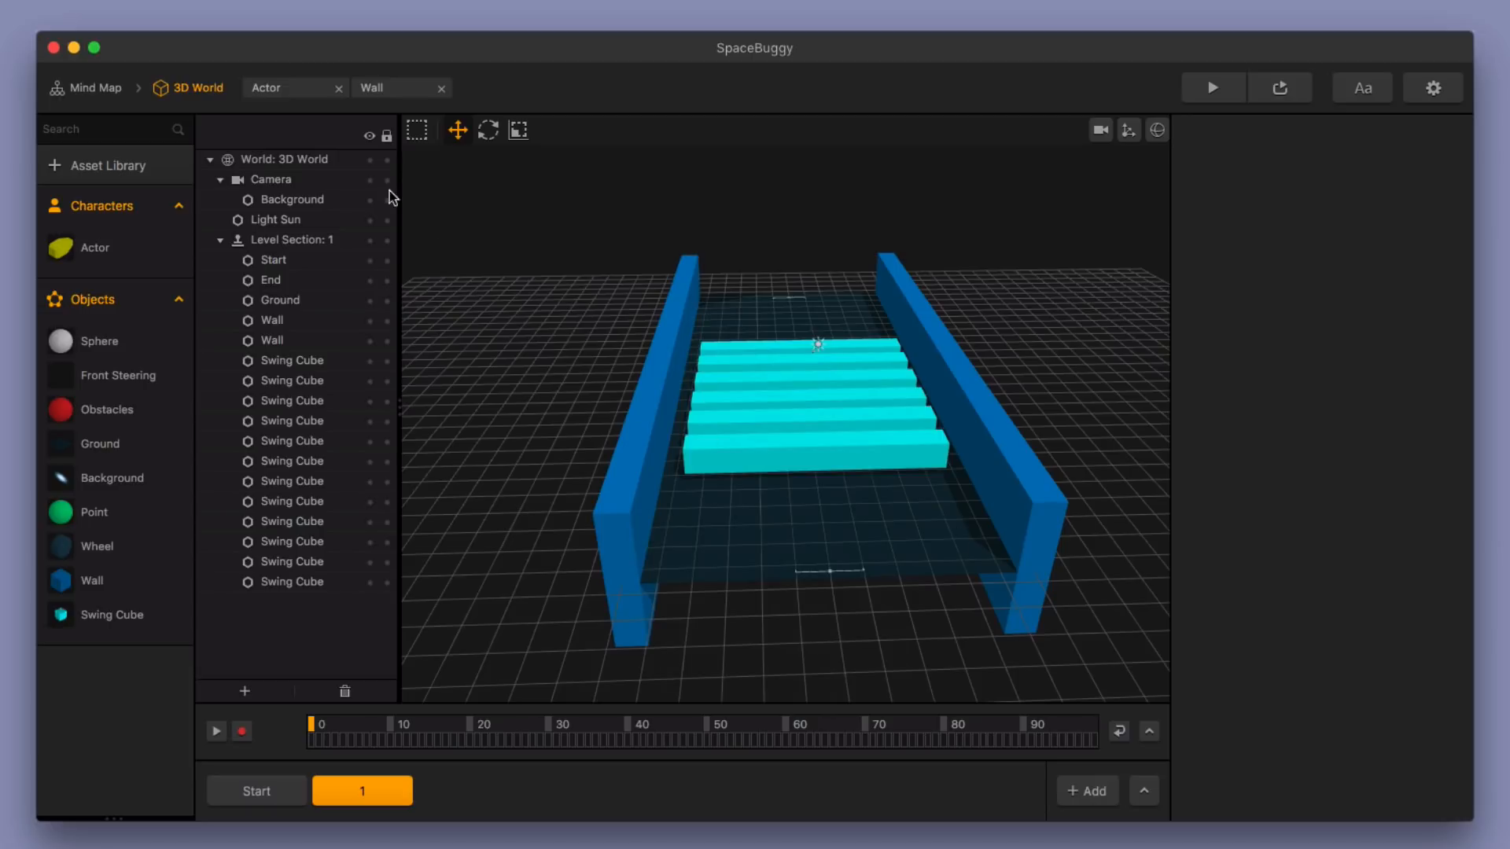
Add the Door Key and Door Slide assets from the Asset Library to the project, and return to the 3D world.
click(128, 165)
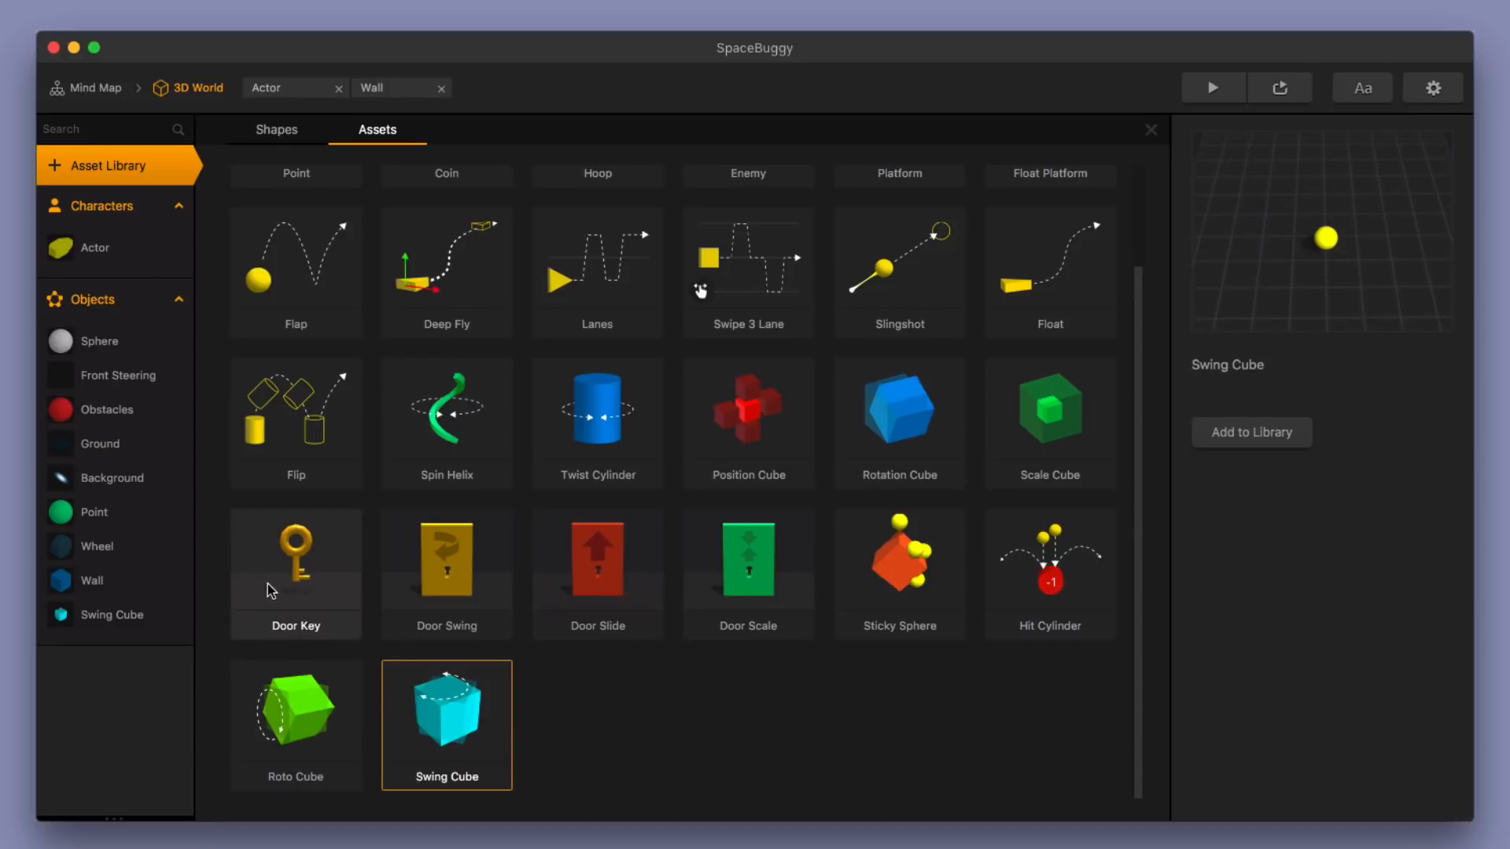
click(305, 586)
double_click(305, 586)
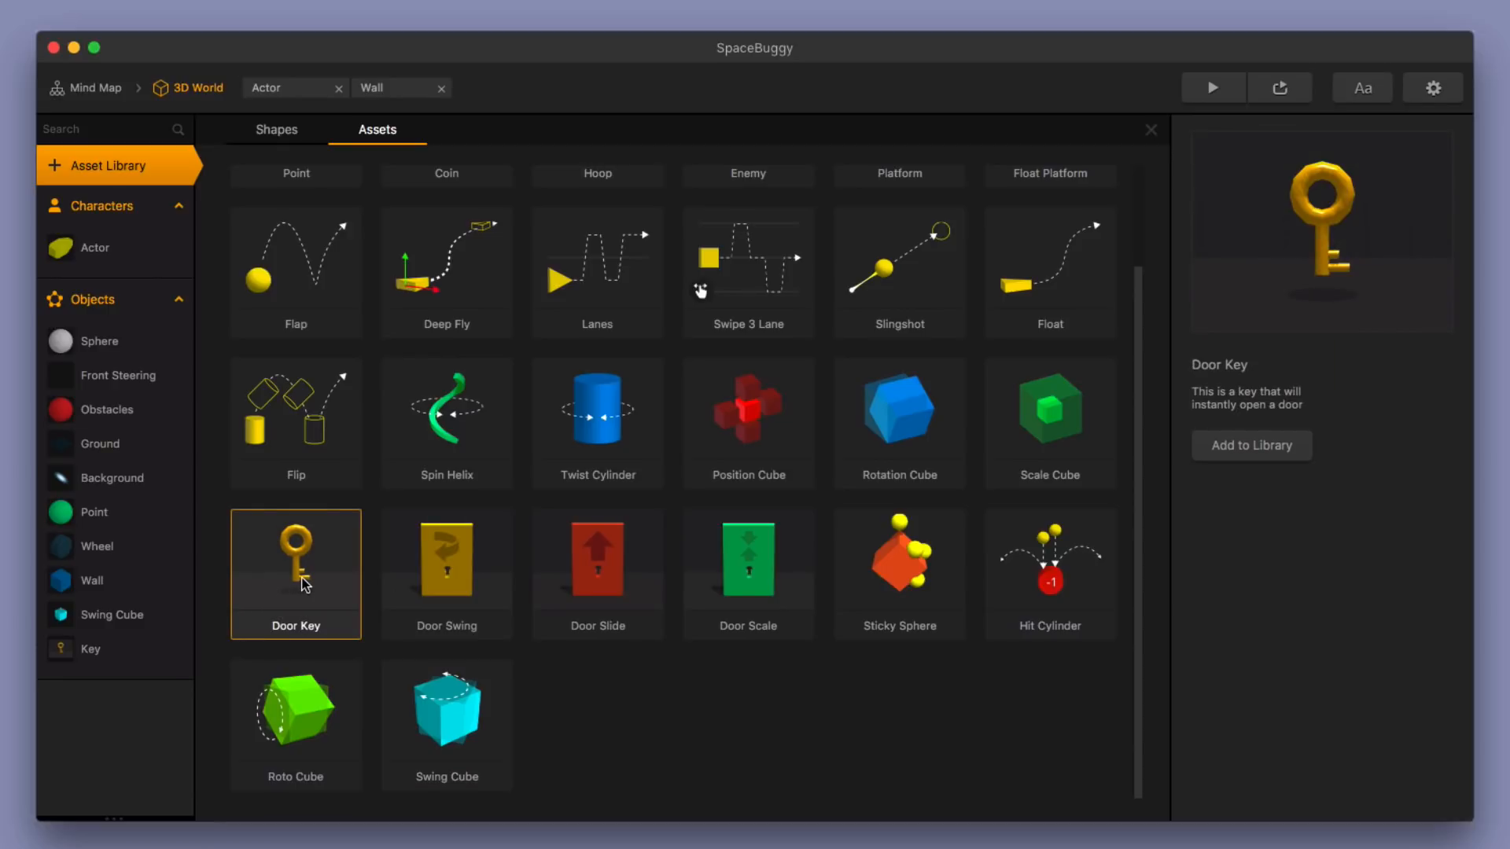
double_click(610, 583)
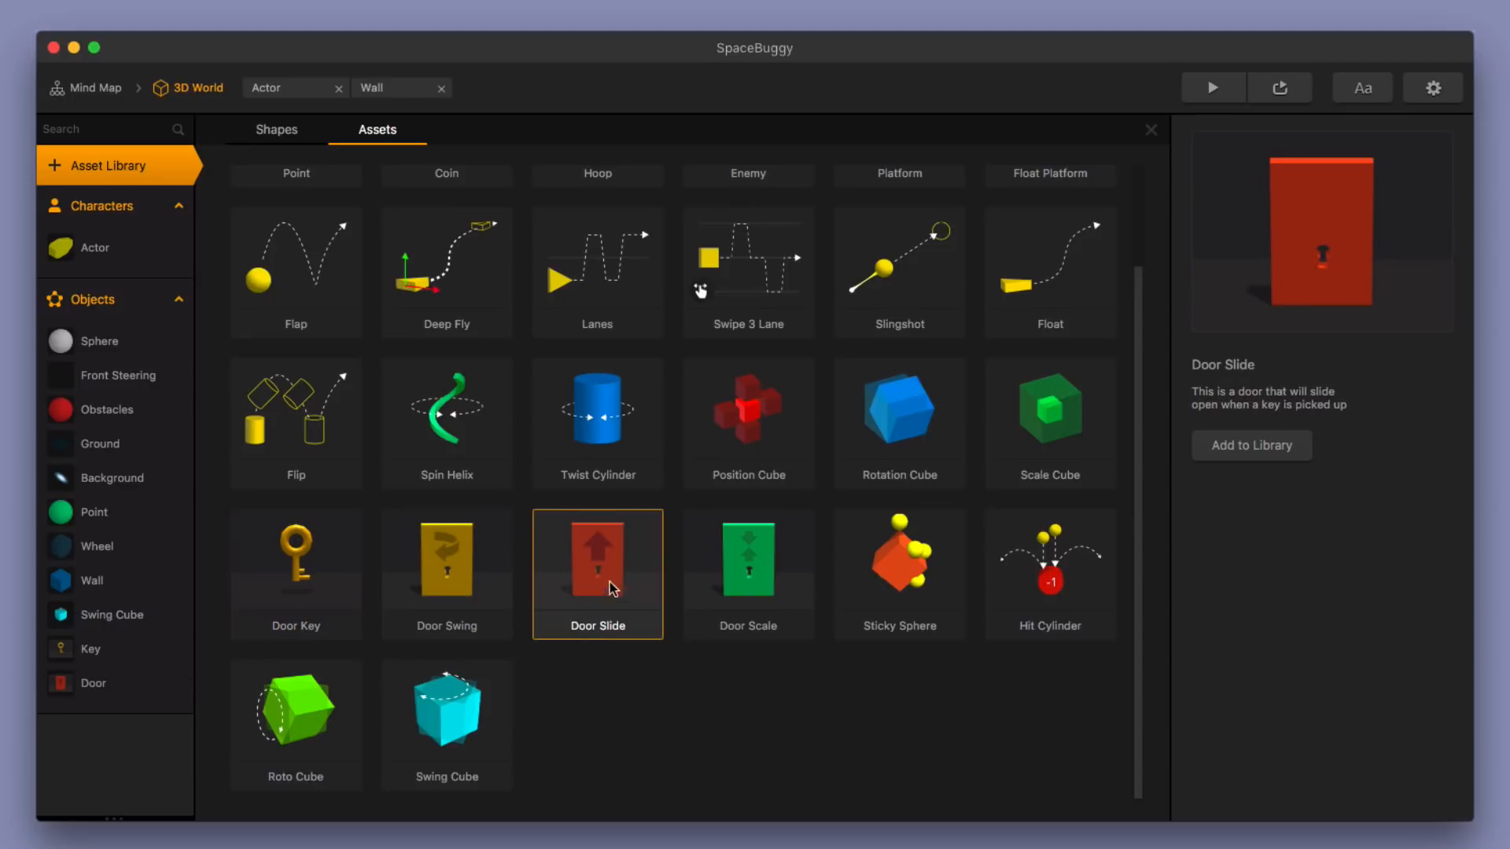
click(151, 172)
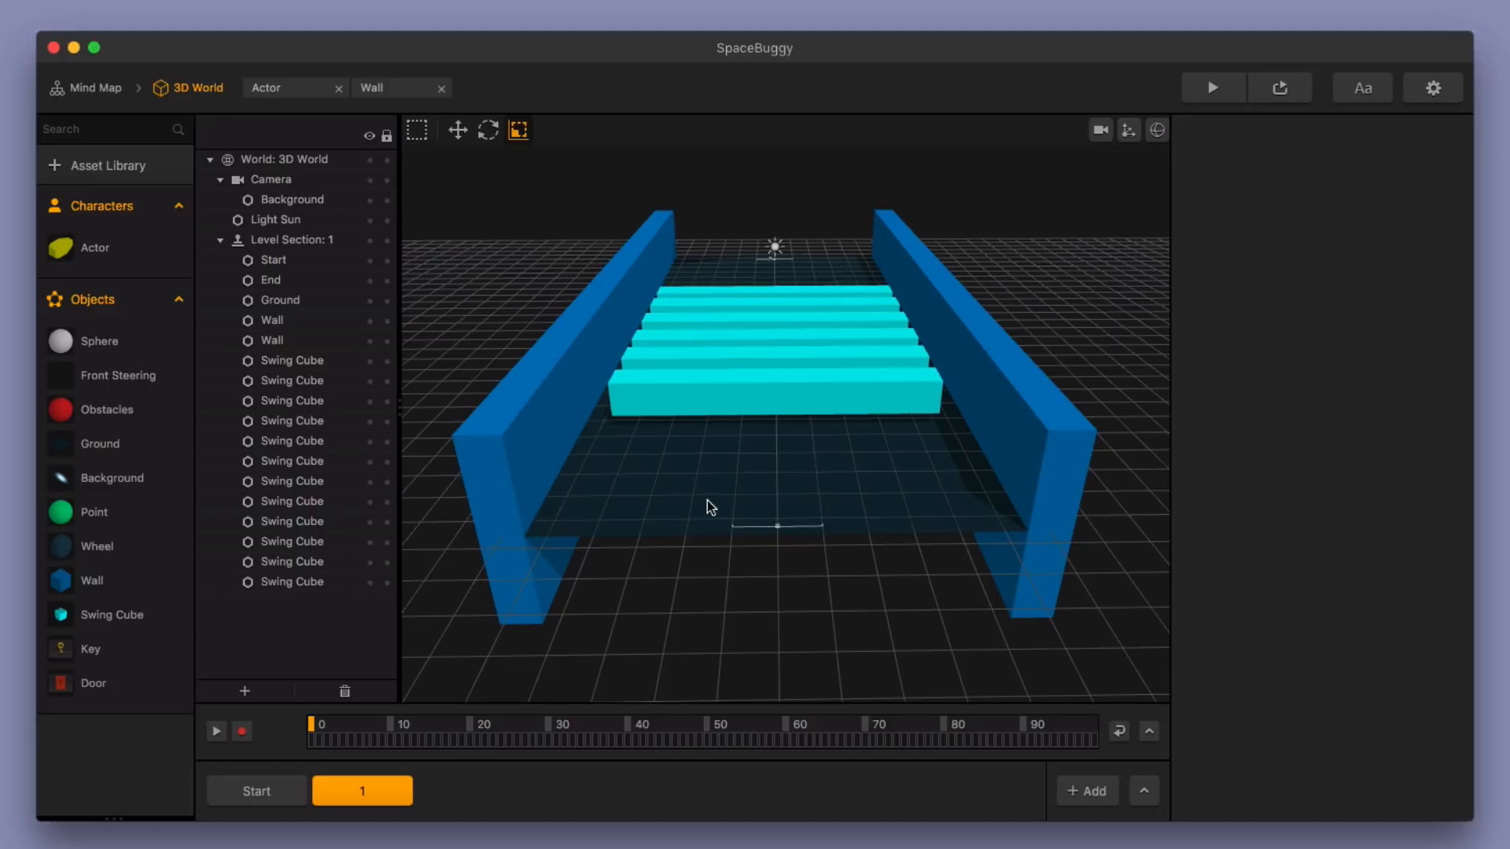
Delete all twelve Swing Cubes from Level Section 2, keeping its ground and walls.
scroll(738, 511, down, 5)
scroll(742, 509, up, 3)
mouse_move(742, 509)
middle_down()
mouse_move(768, 507)
mouse_move(756, 504)
middle_up()
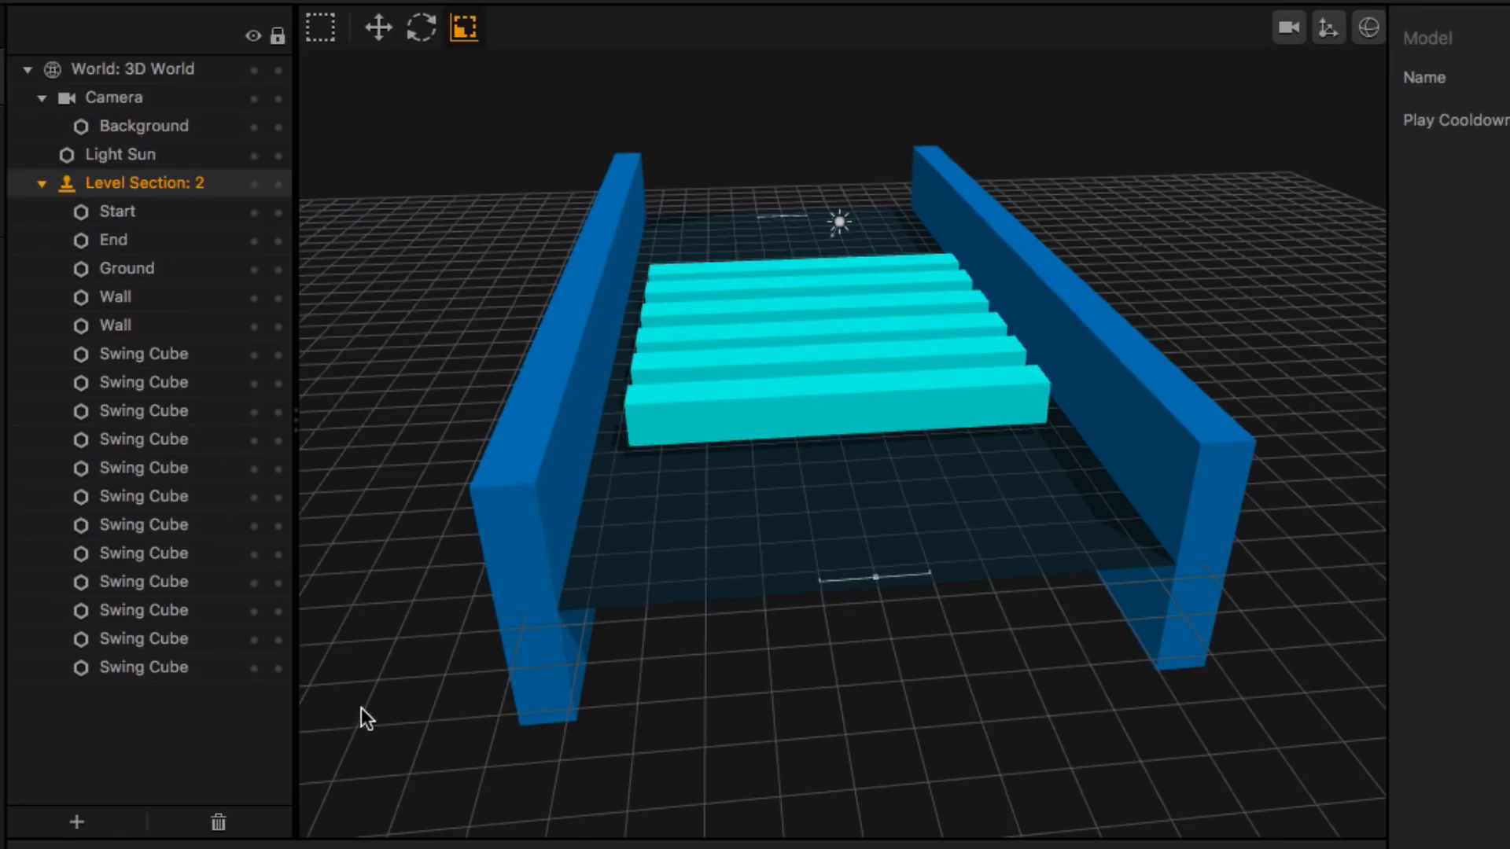
click(162, 355)
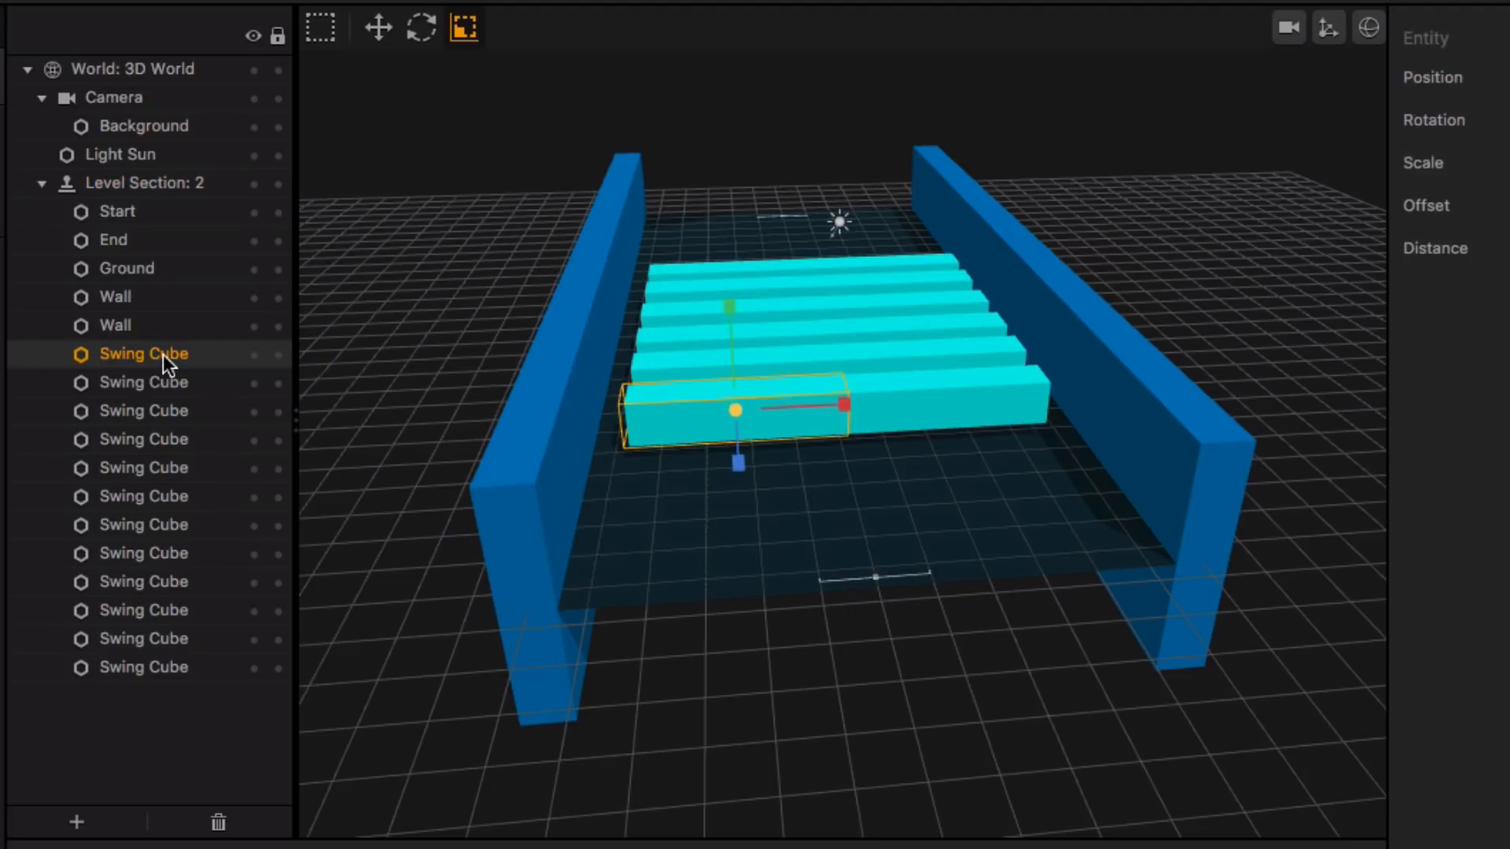
shift+click(175, 385)
shift+click(177, 409)
shift+click(174, 441)
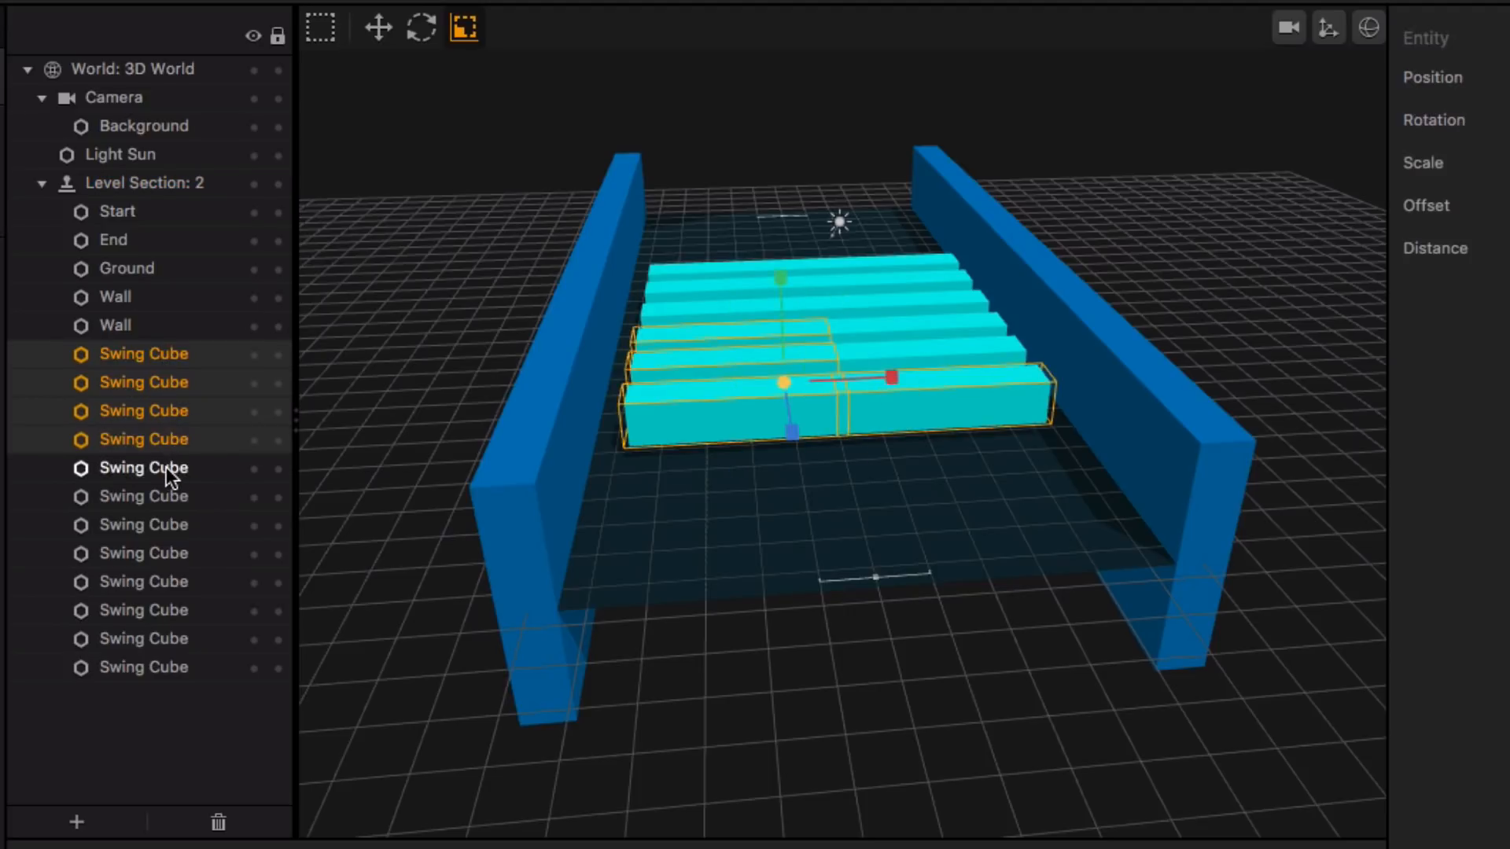
shift+click(167, 468)
shift+click(163, 496)
shift+click(164, 524)
shift+click(159, 553)
shift+click(158, 582)
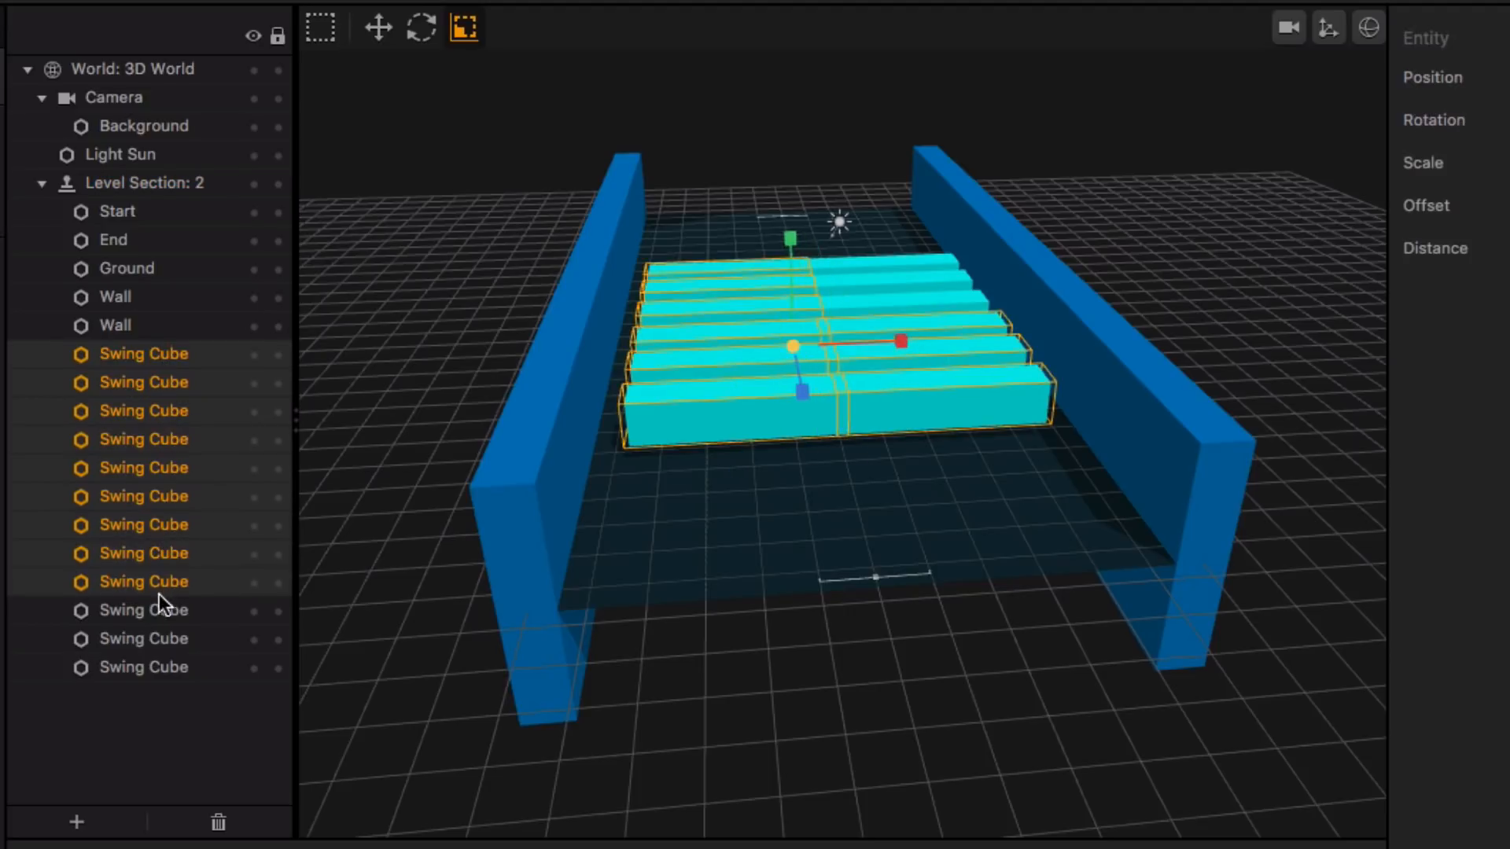
shift+click(157, 610)
shift+click(157, 639)
shift+click(158, 667)
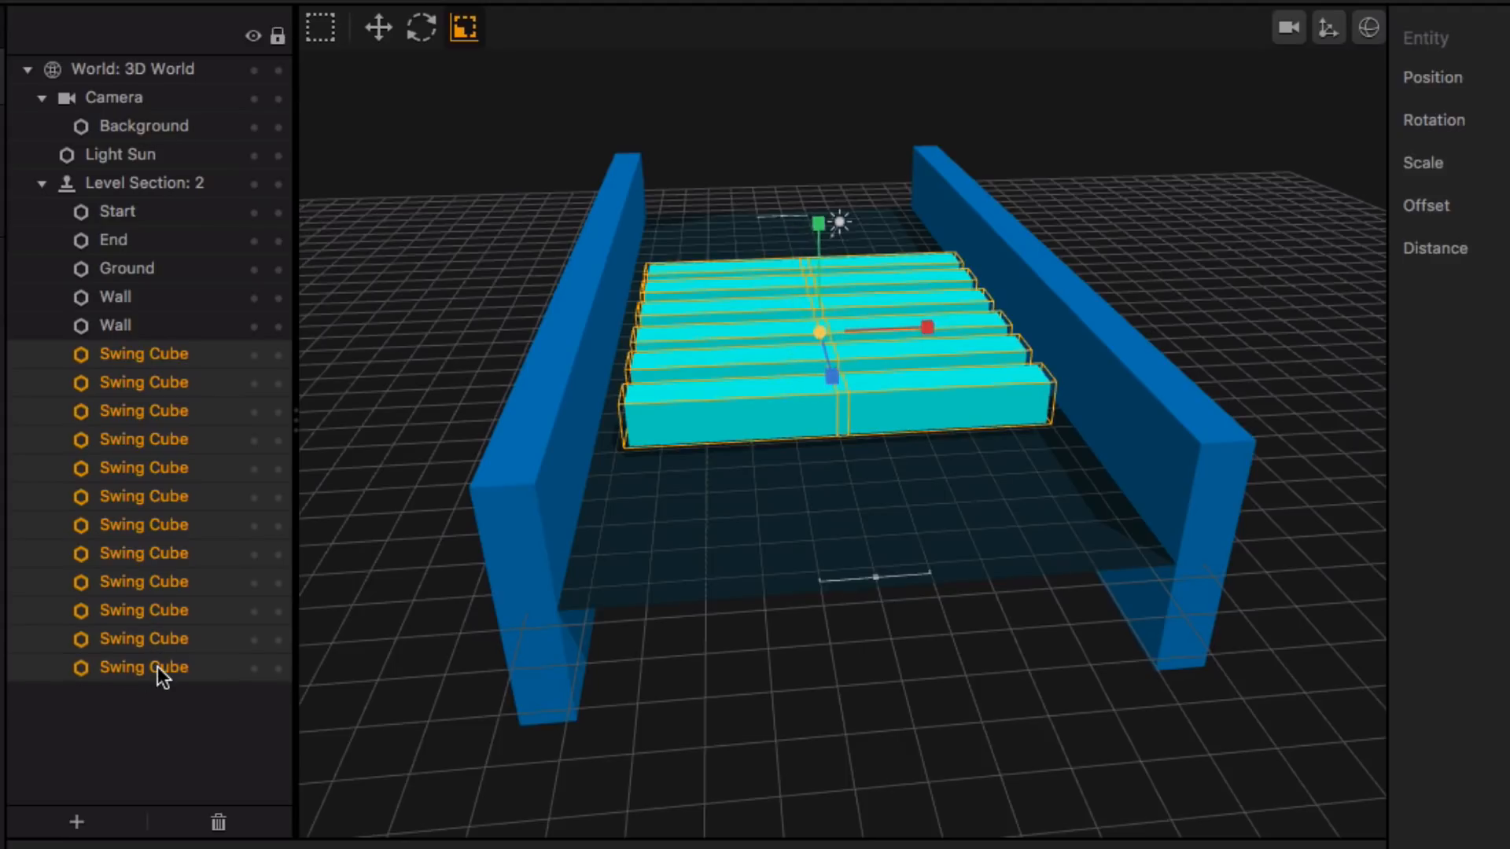
key(Delete)
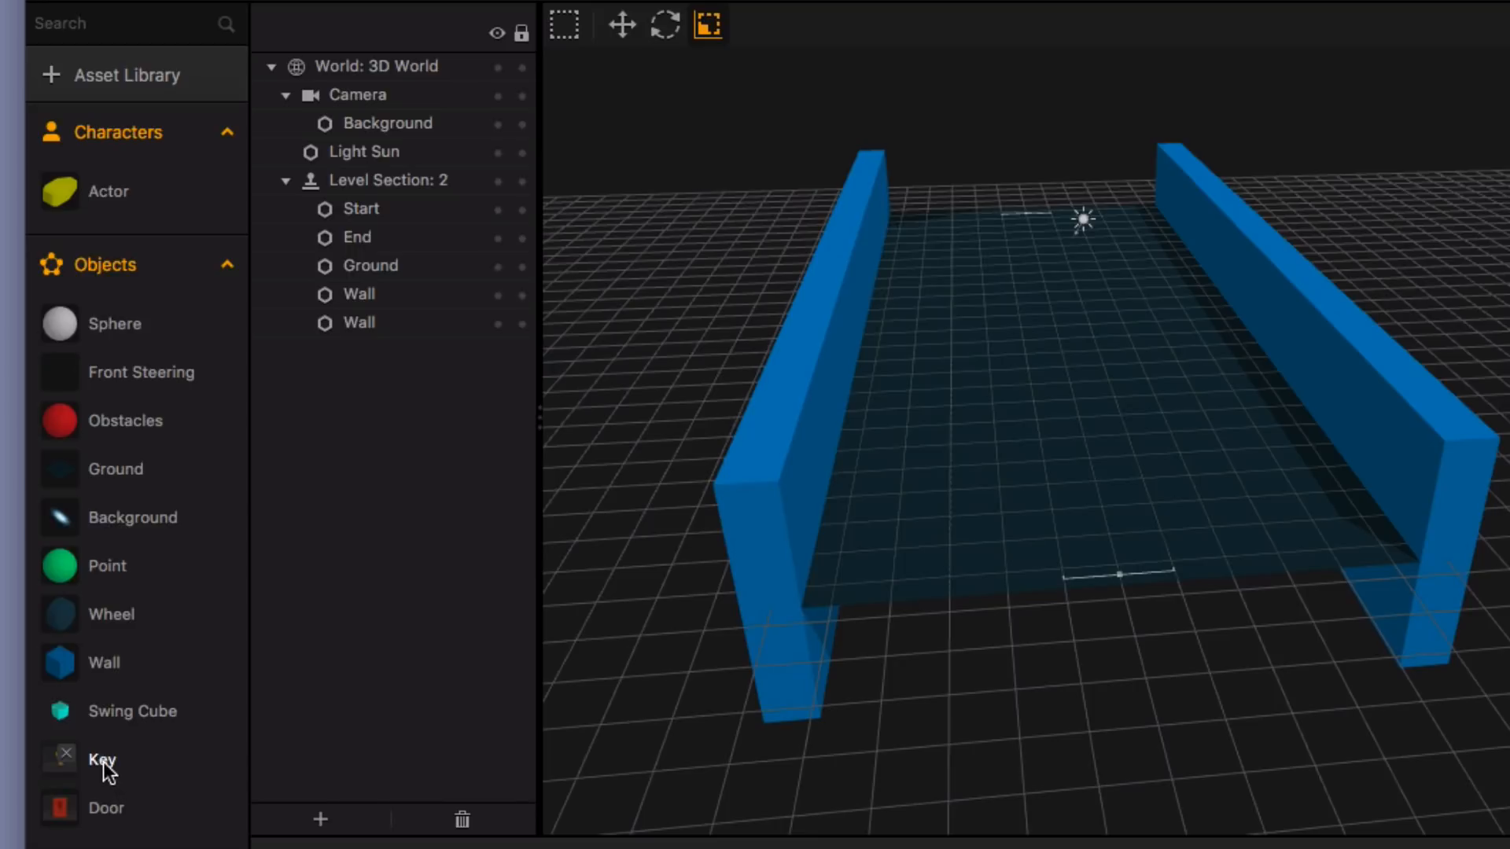
Place a Key in the middle of Level Section 2 and raise it slightly above the ground.
drag(103, 762, 1092, 445)
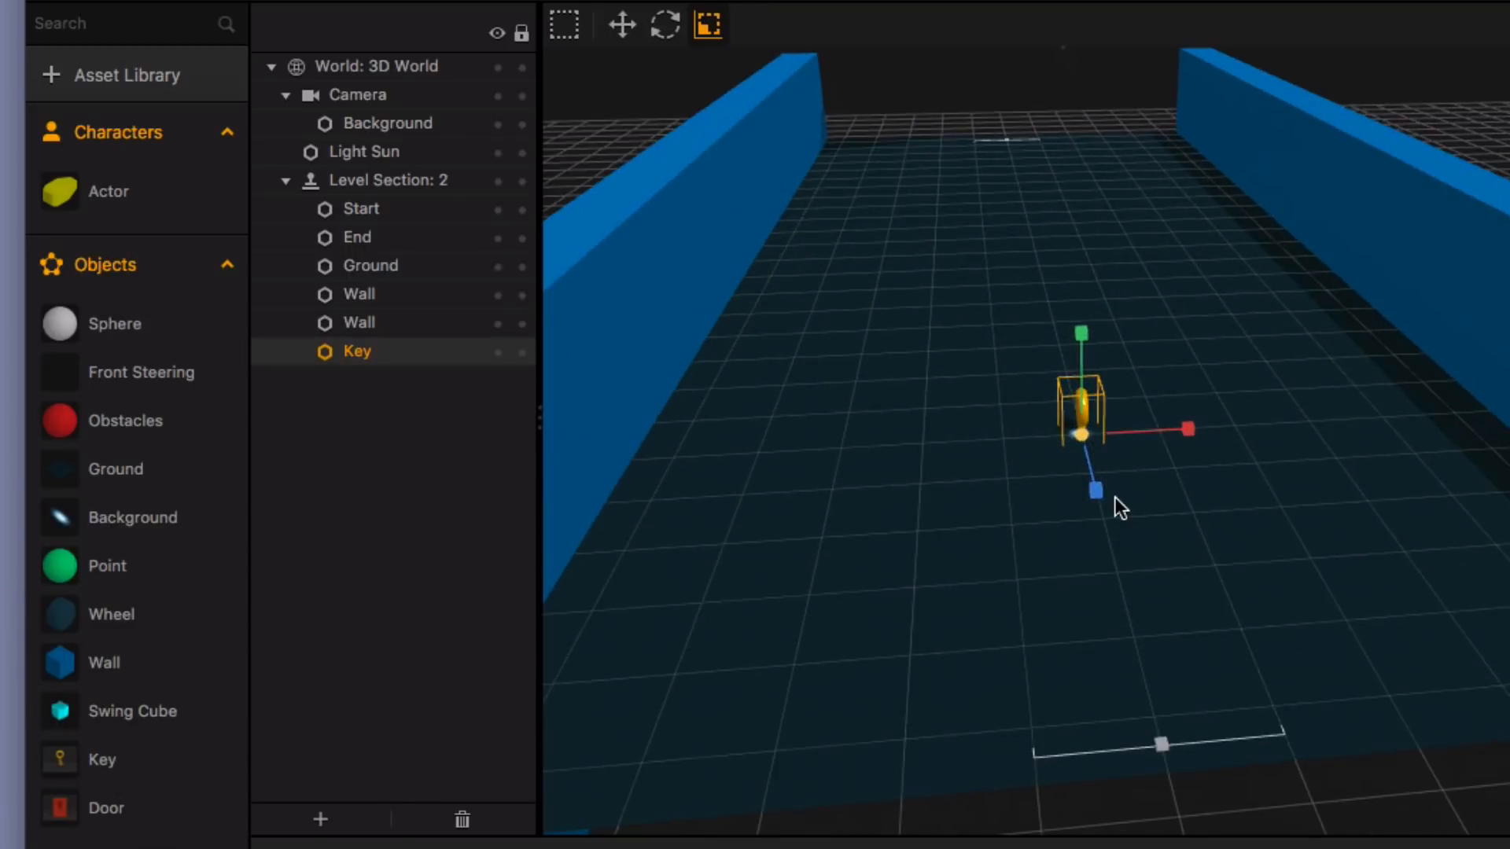
key(w)
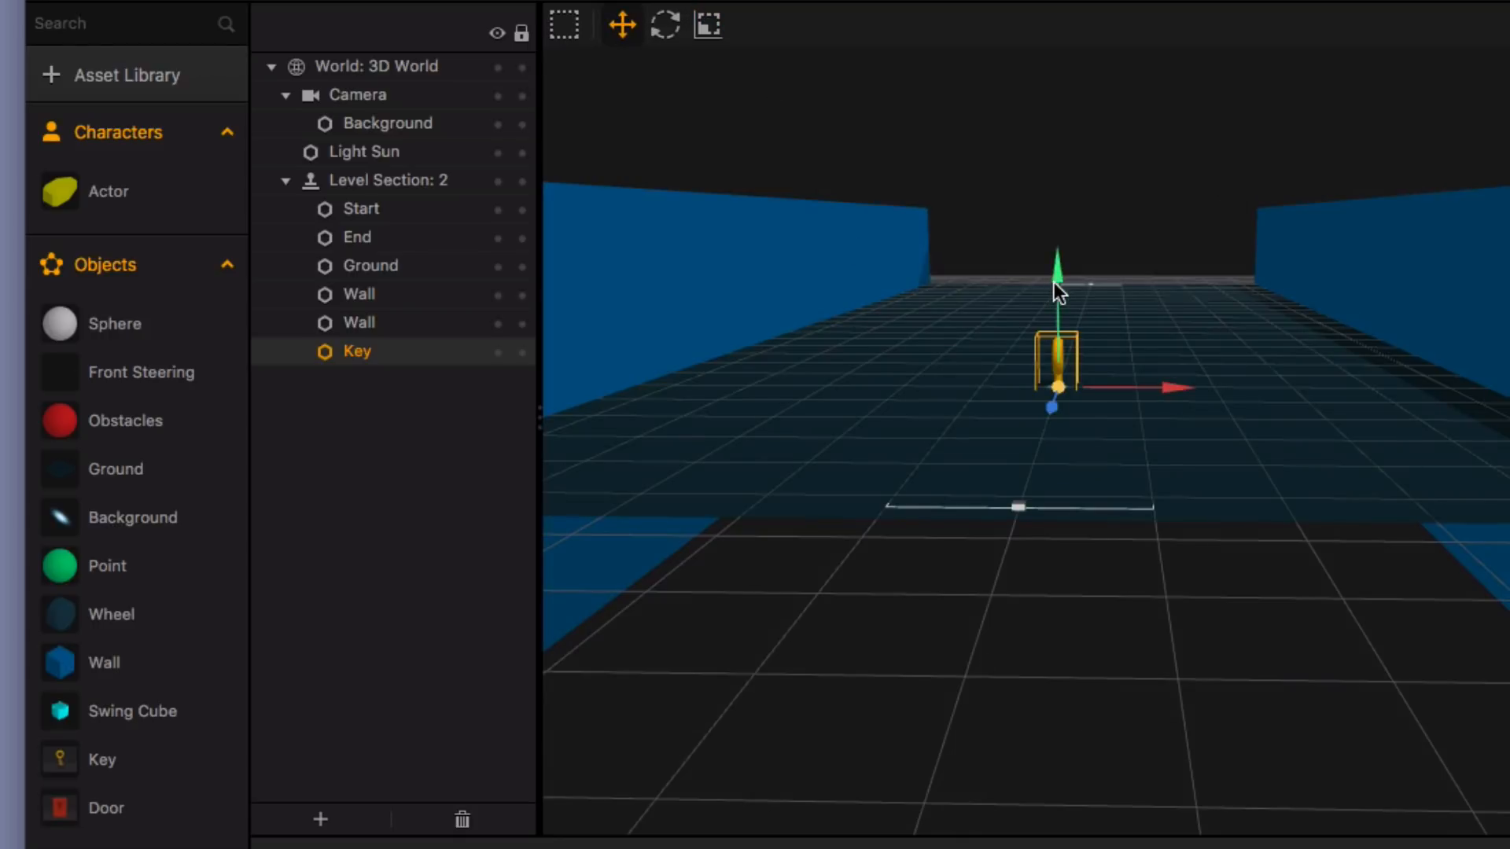
drag(1053, 281, 1060, 252)
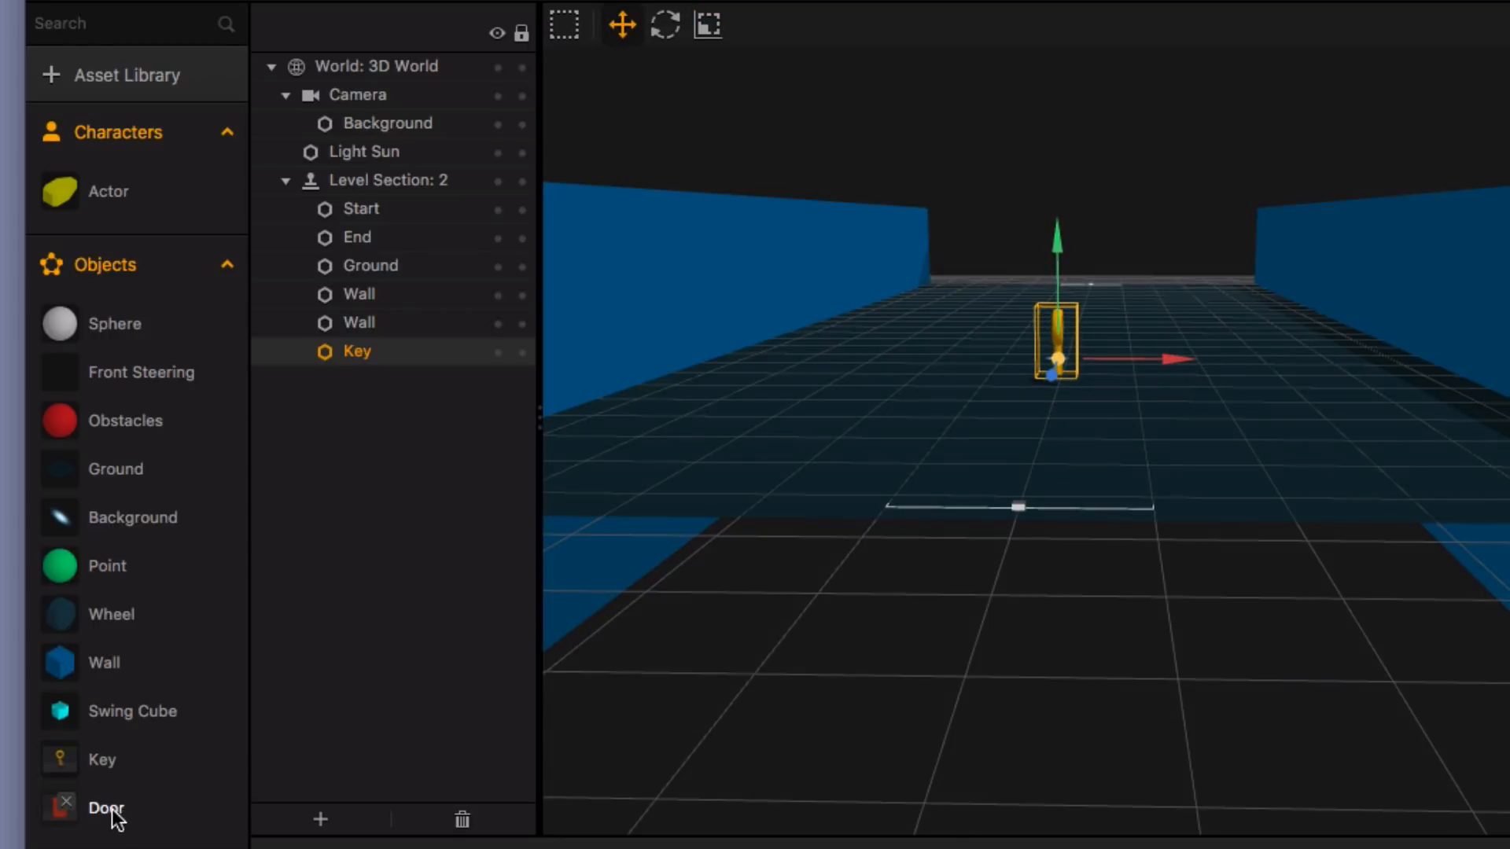
Add the Door to the section with a Y rotation of 90, and place it farther along the track behind the key.
drag(55, 810, 1066, 408)
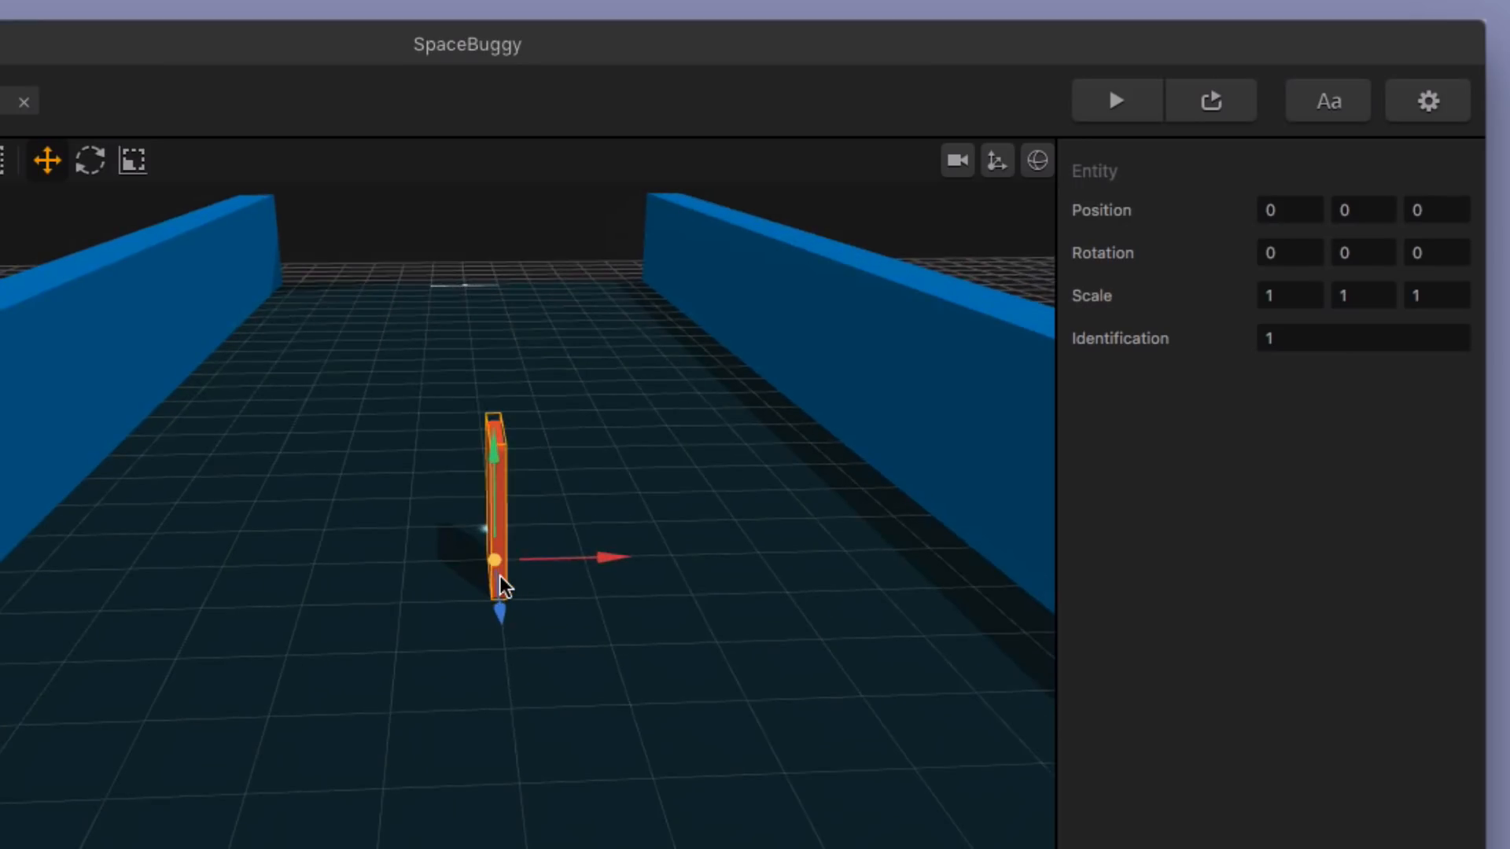
click(1343, 253)
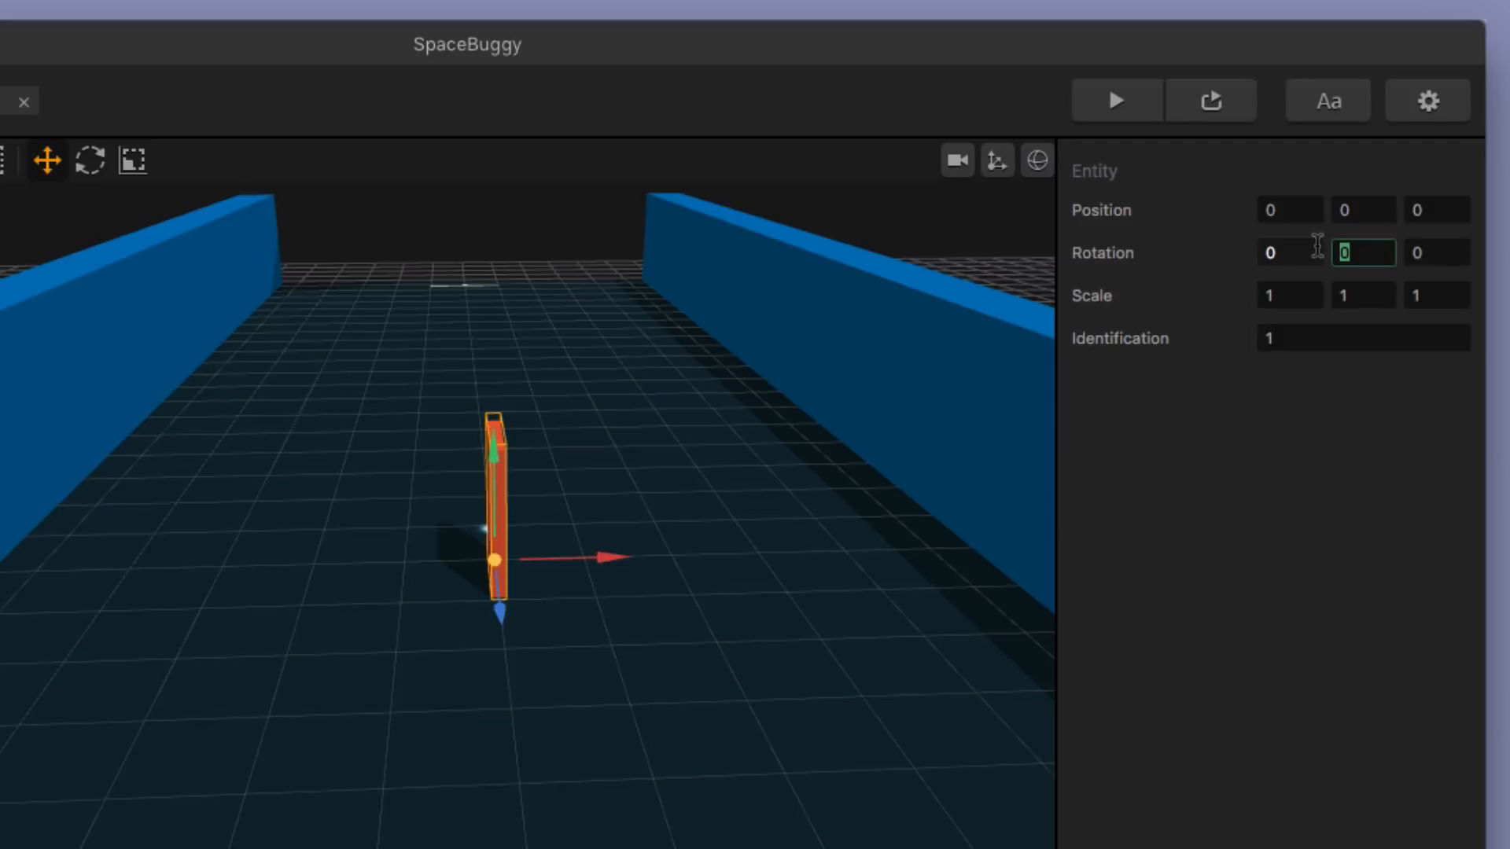
text(90)
click(1291, 461)
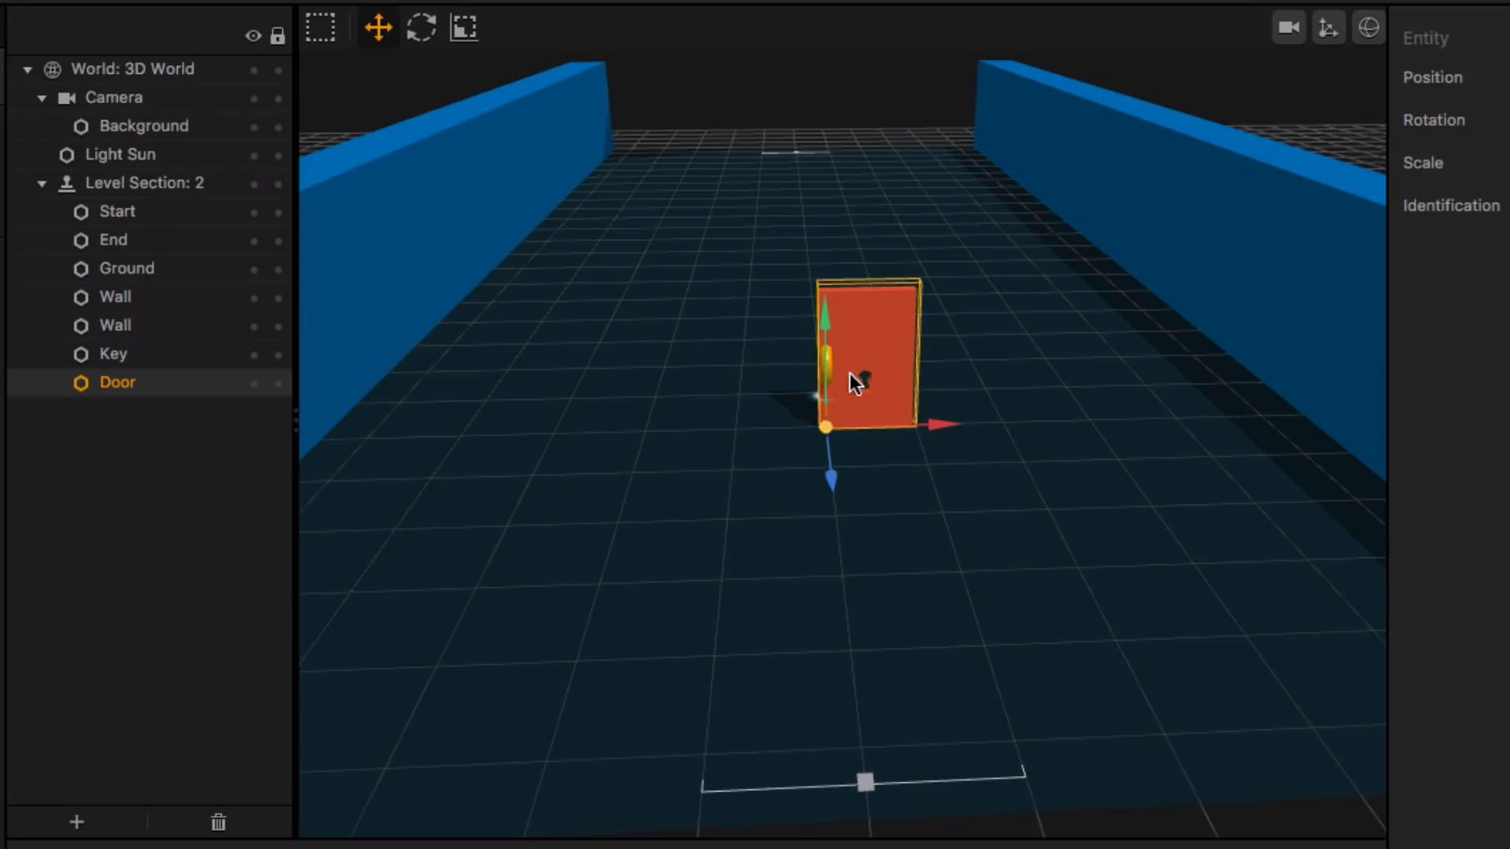
drag(832, 476, 810, 292)
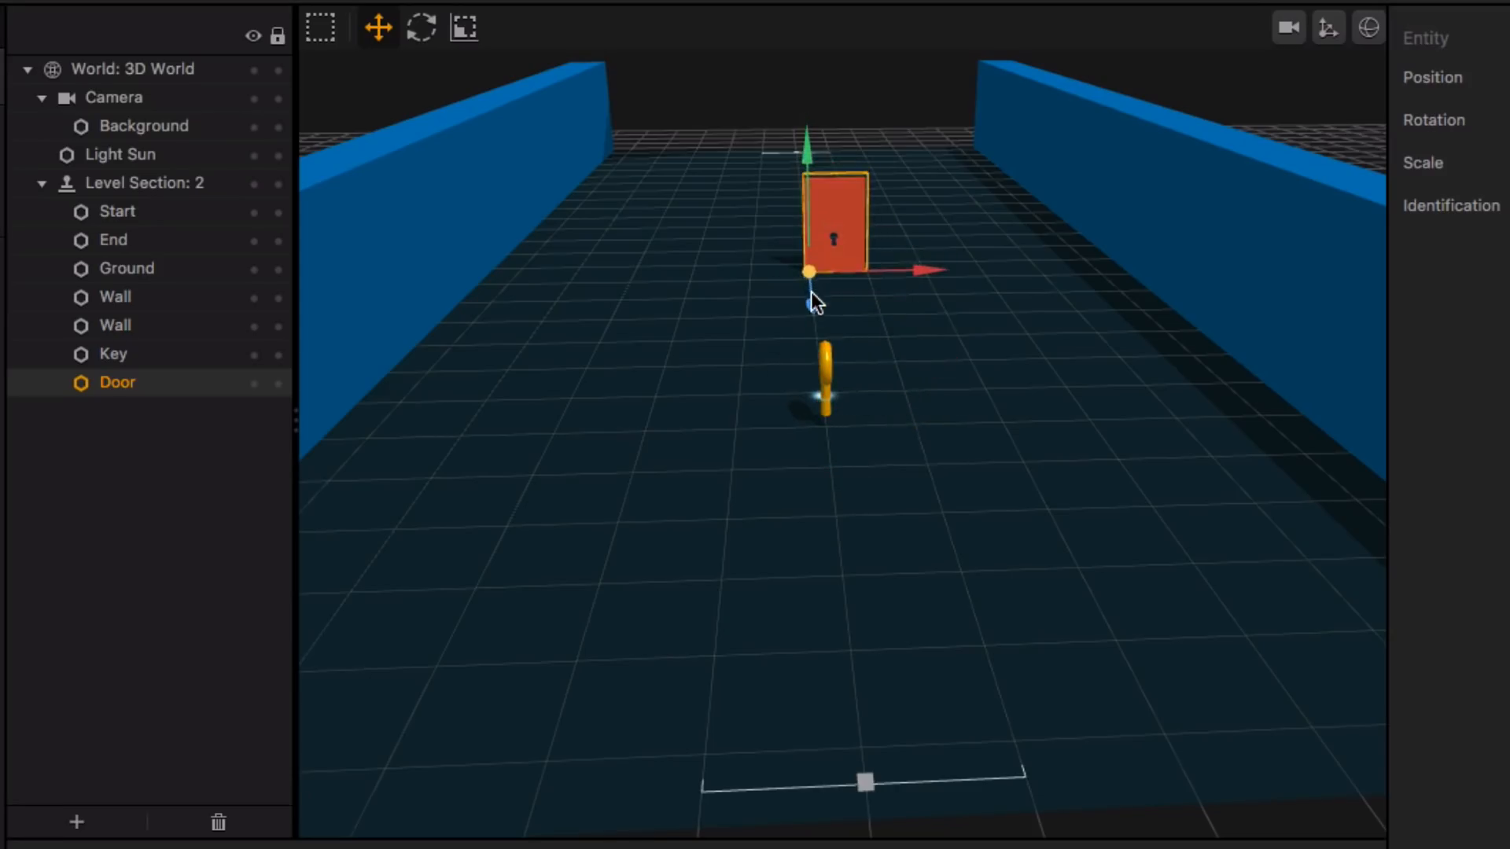
Stretch the door widthwise with the Scale tool so it is wide enough to block the track between the walls.
scroll(842, 371, down, 3)
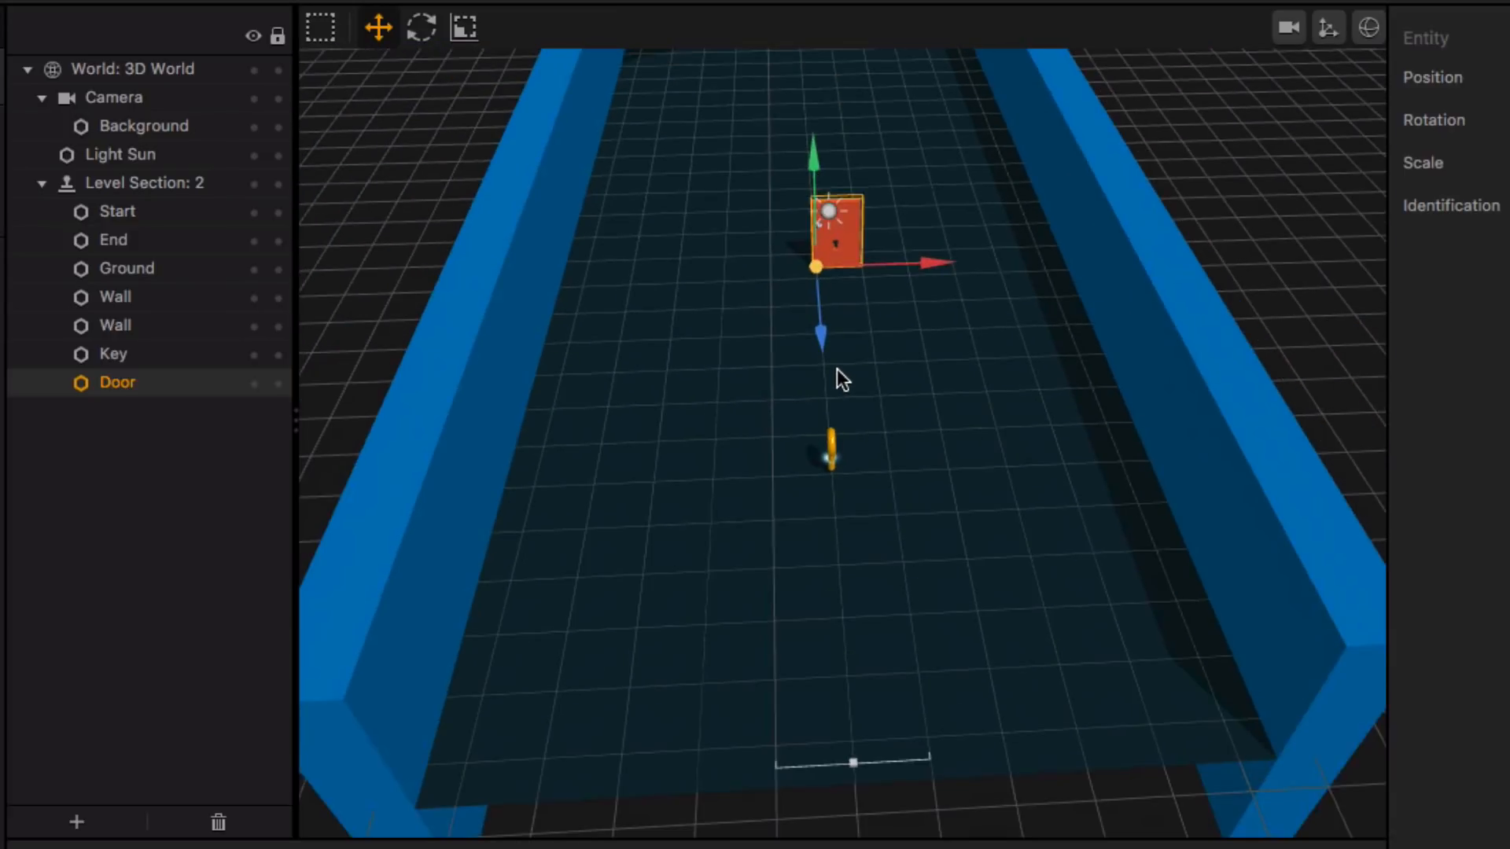
middle_drag(836, 369, 817, 291)
scroll(818, 352, up, 3)
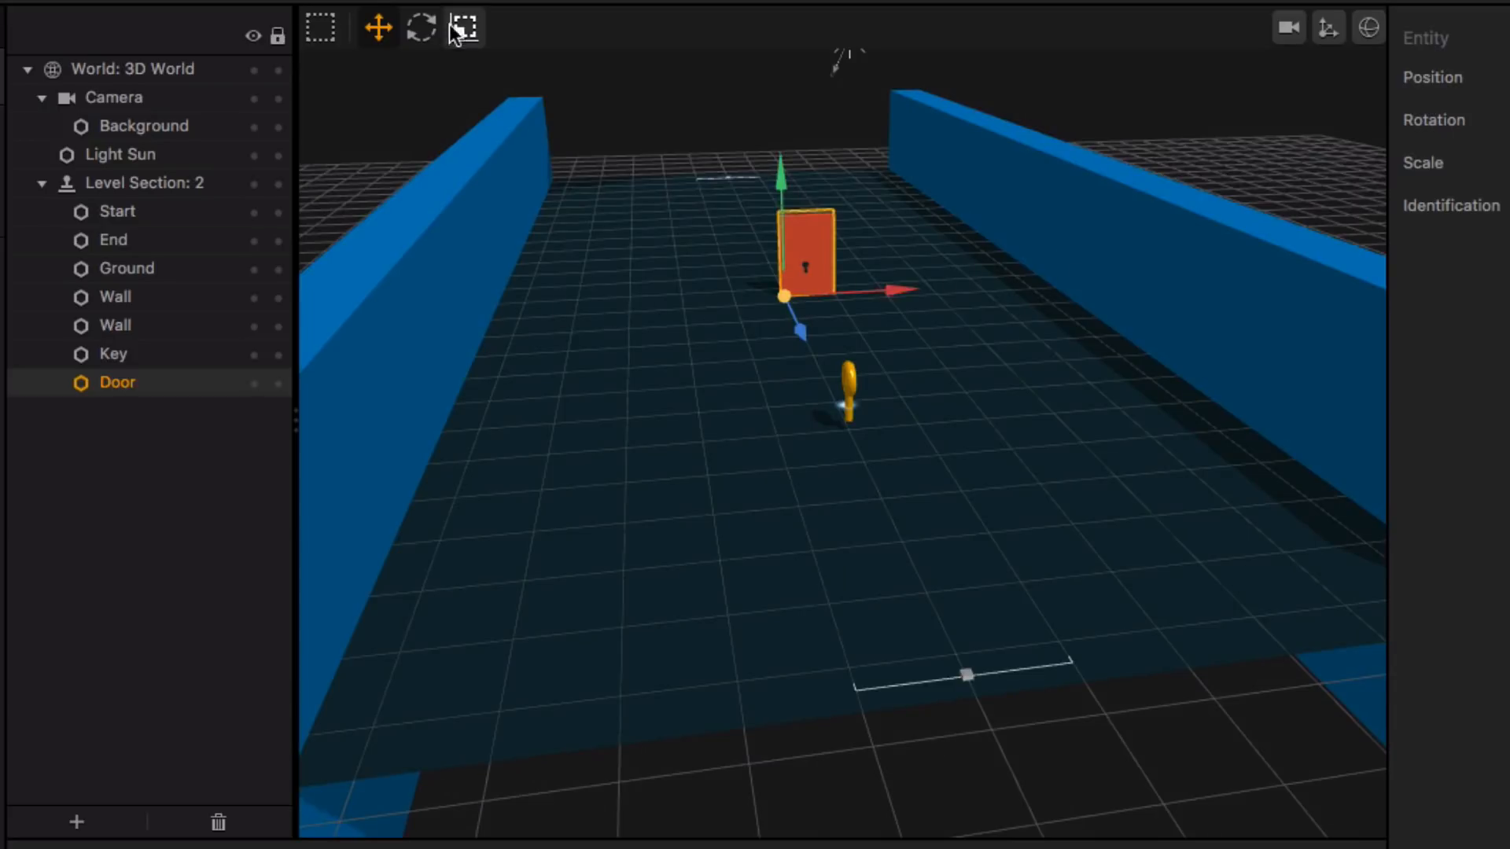
click(474, 37)
drag(870, 285, 1133, 270)
drag(861, 288, 975, 290)
key(w)
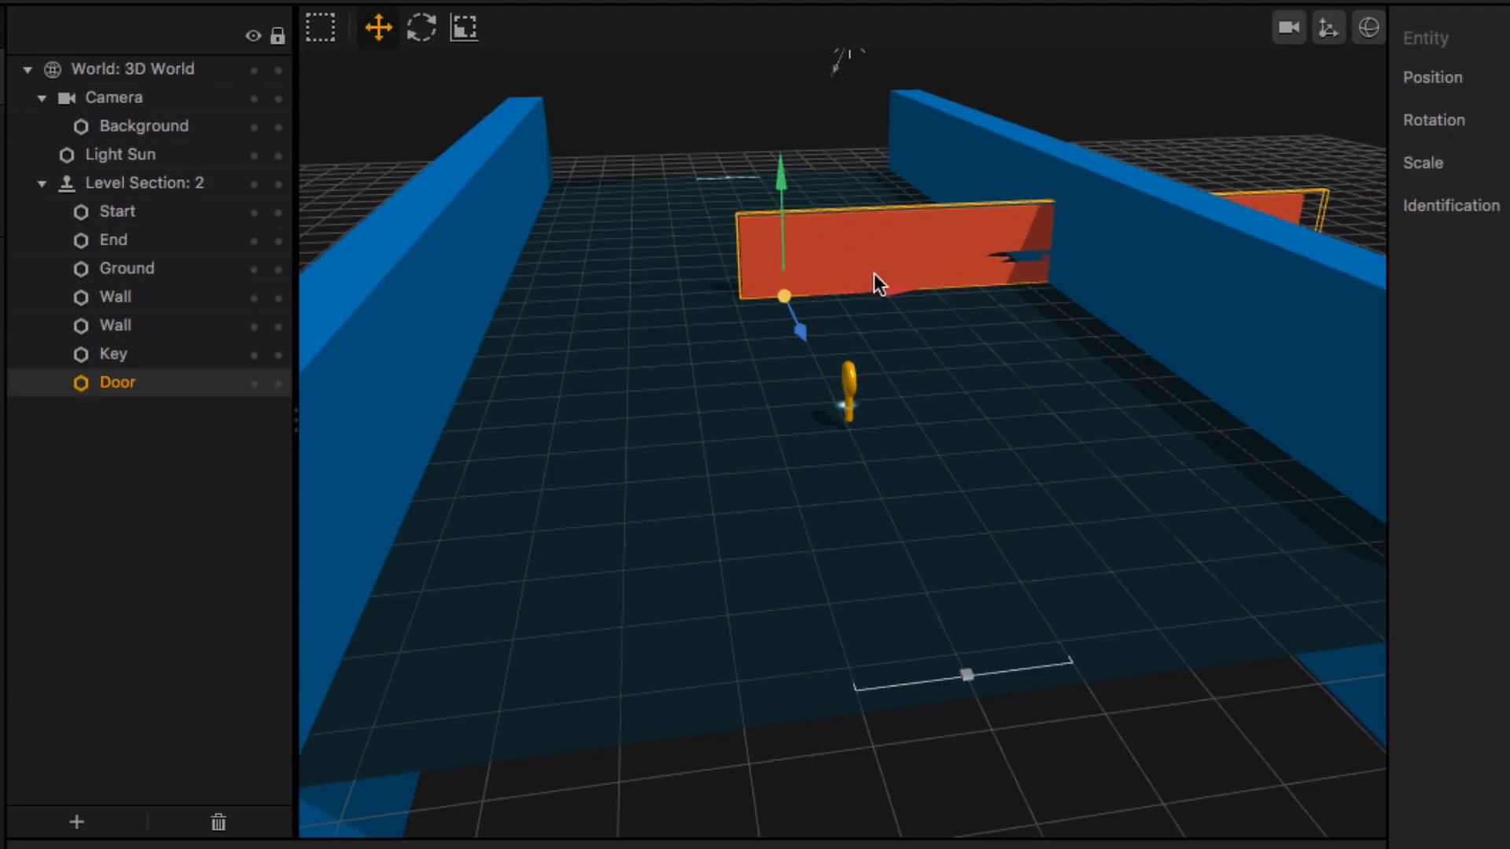
Shift the door across the track to an X position of about -11.54 so it spans the gap between both walls.
drag(876, 287, 583, 300)
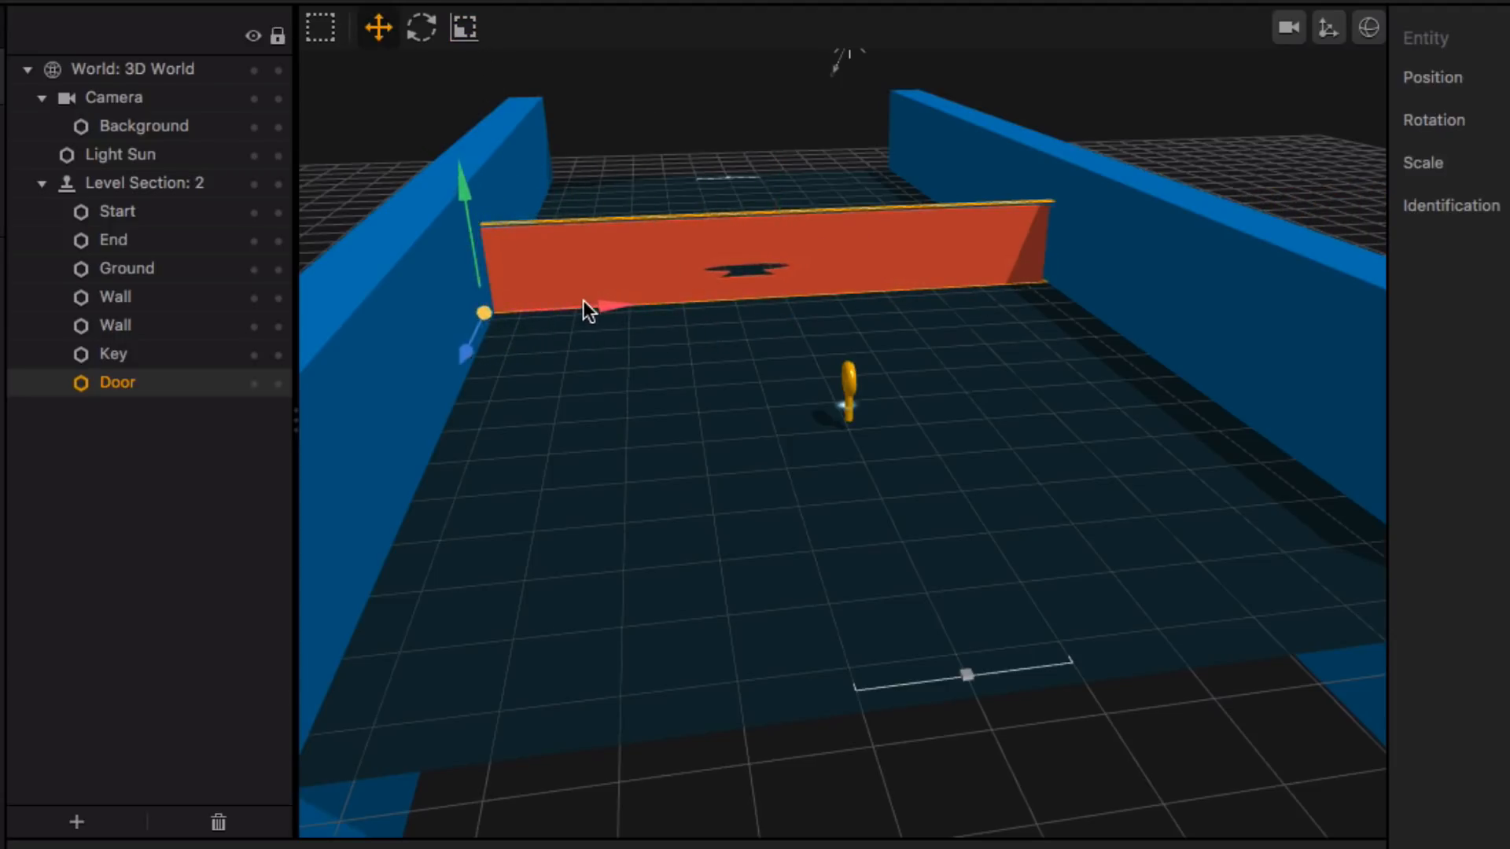
right_drag(587, 302, 593, 177)
Stretch the door vertically to a Y scale of about 2.21 and lower it to about -4.01 so its base sits below the ground.
click(470, 34)
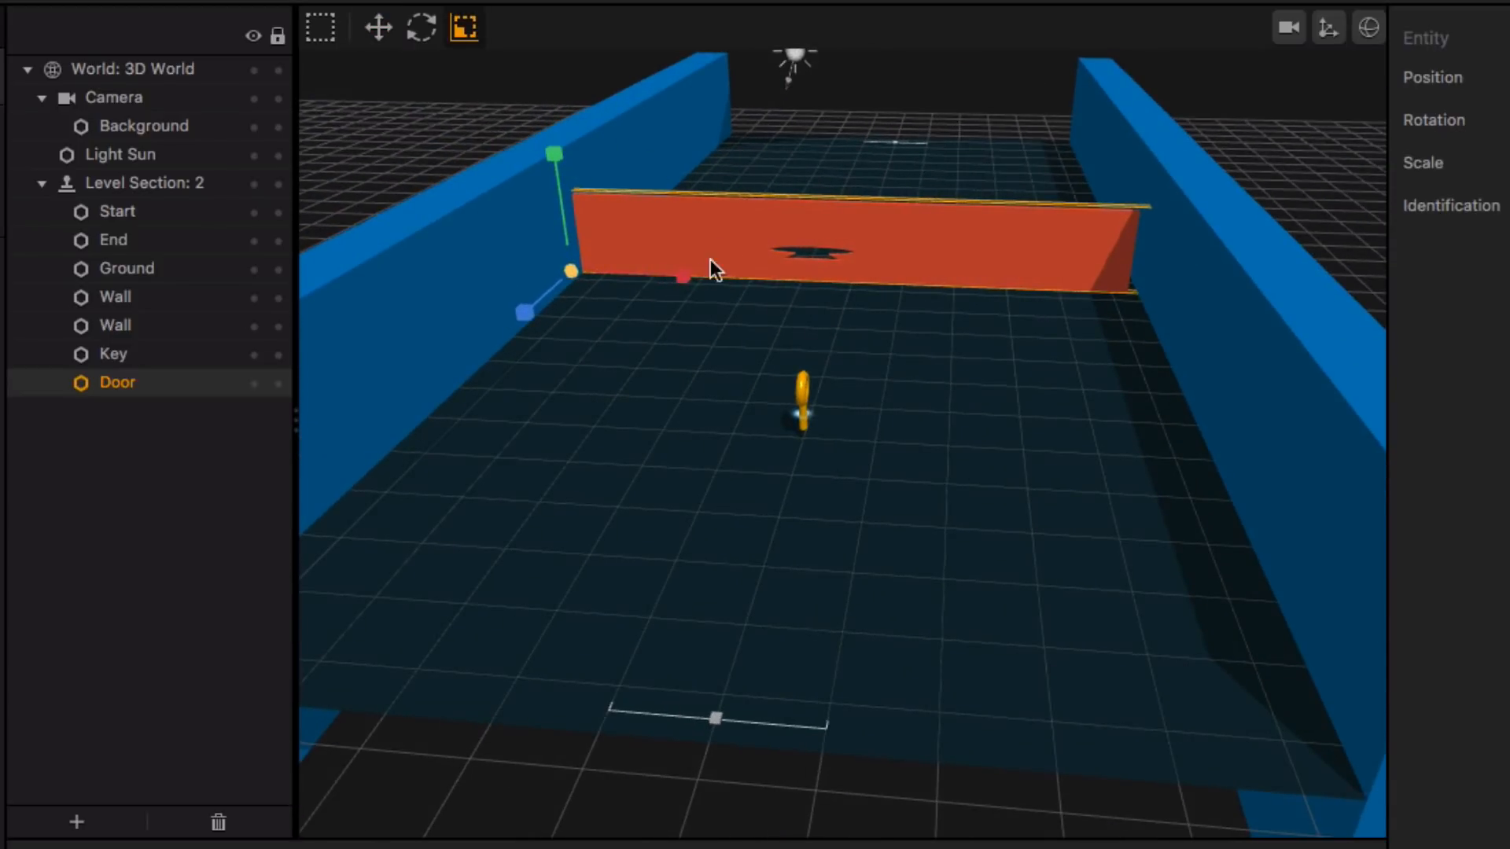
scroll(906, 338, down, 5)
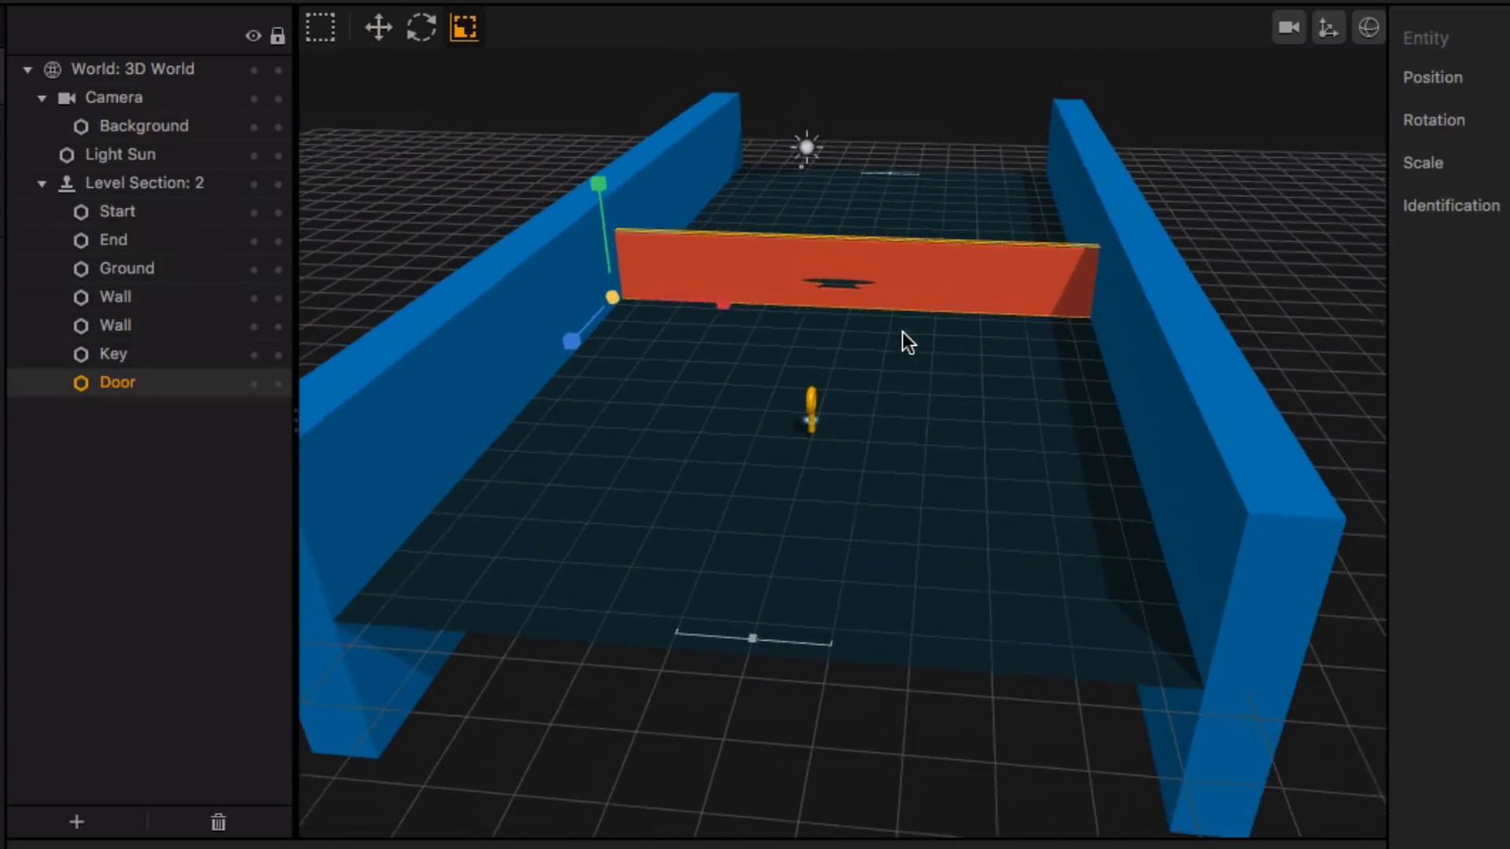
drag(615, 199, 617, 46)
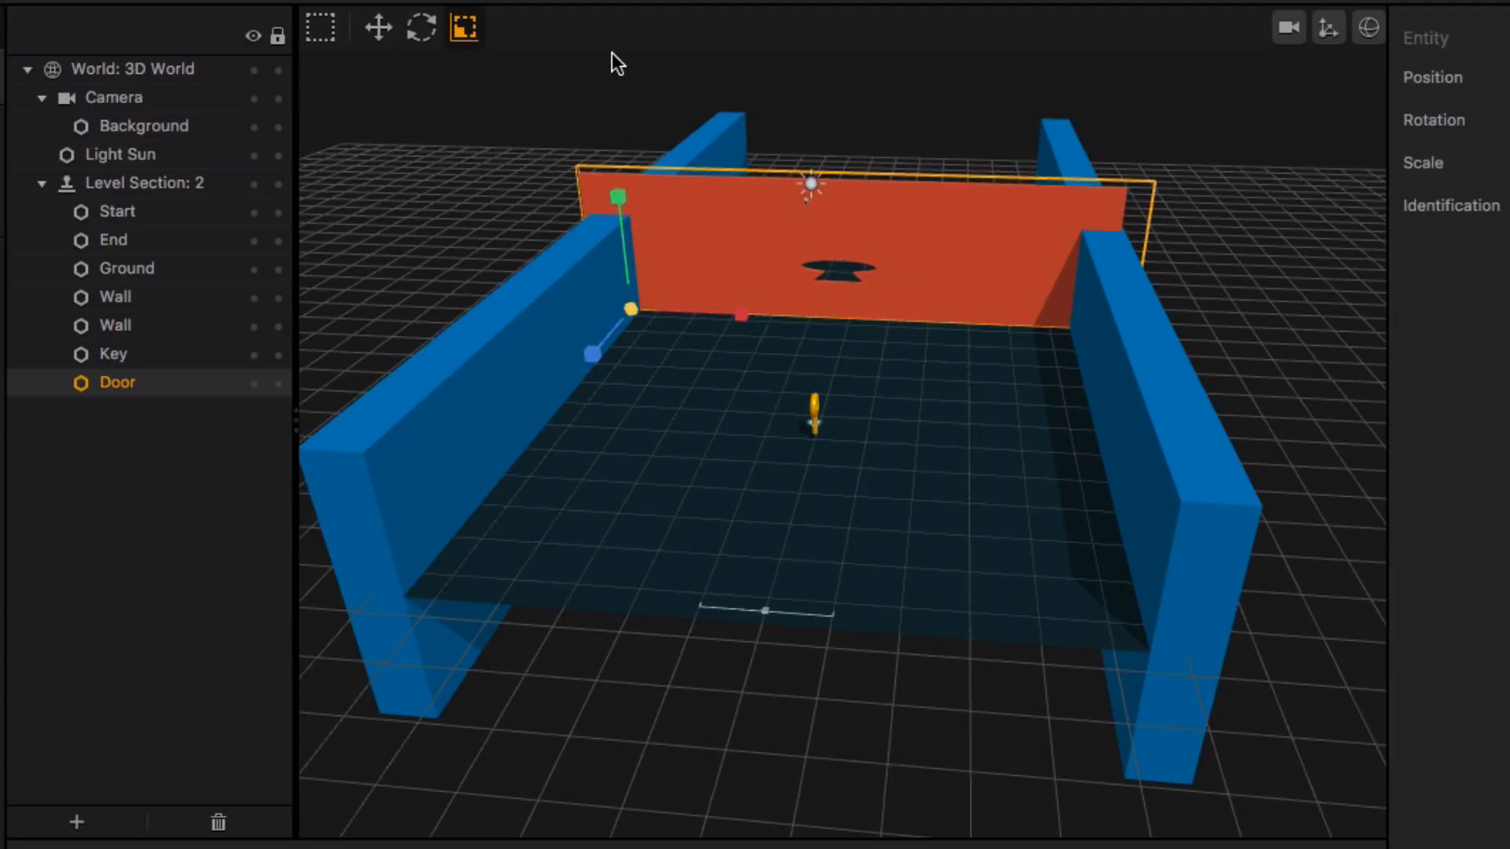
key(w)
drag(624, 201, 623, 267)
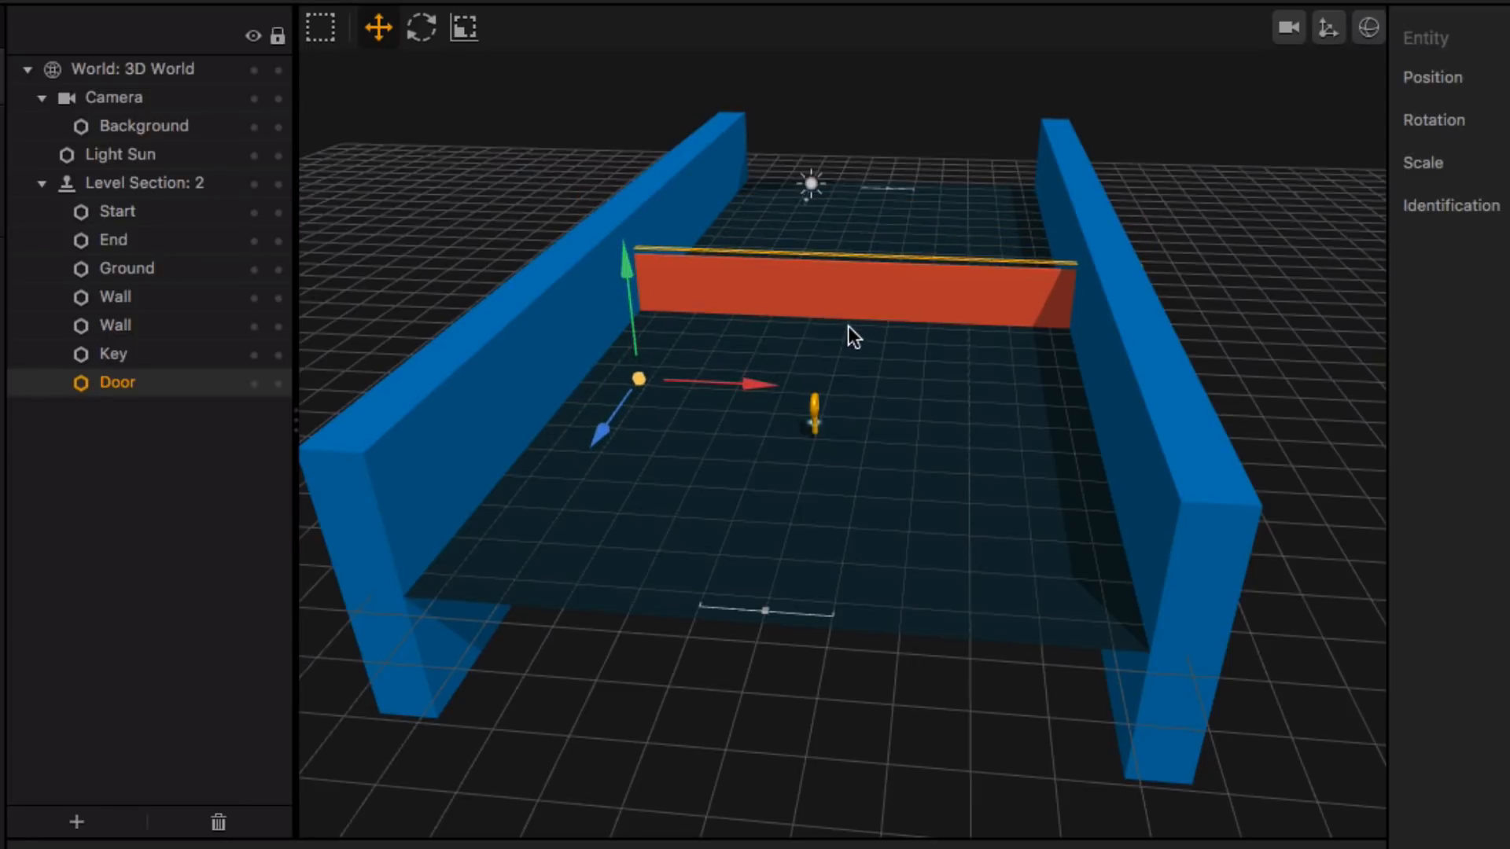
click(1220, 276)
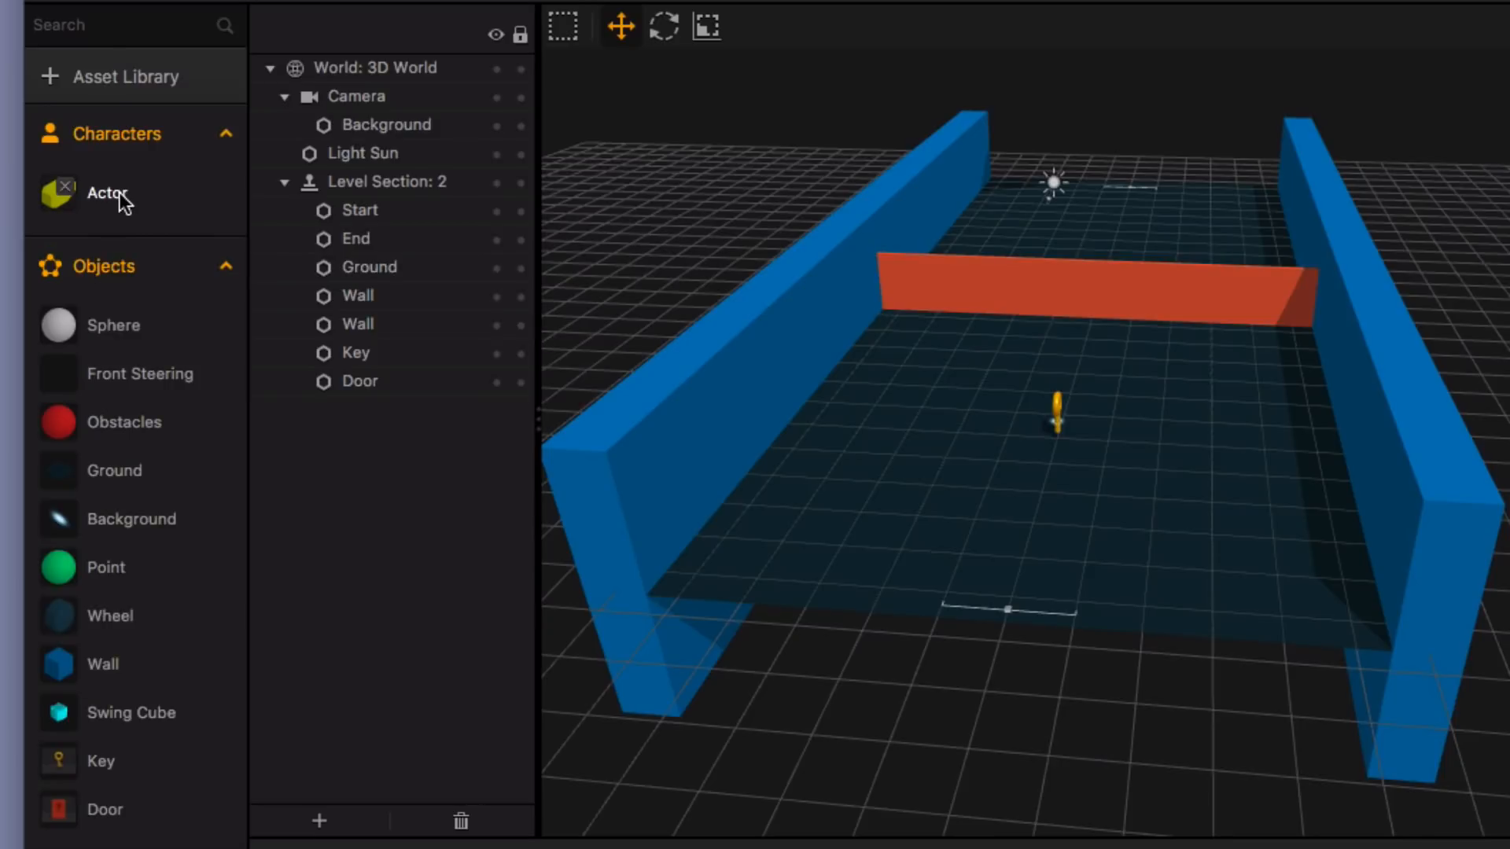
Examine the Actor's node map around its Start and If Collide nodes, and return to the 3D World.
double_click(128, 197)
click(664, 376)
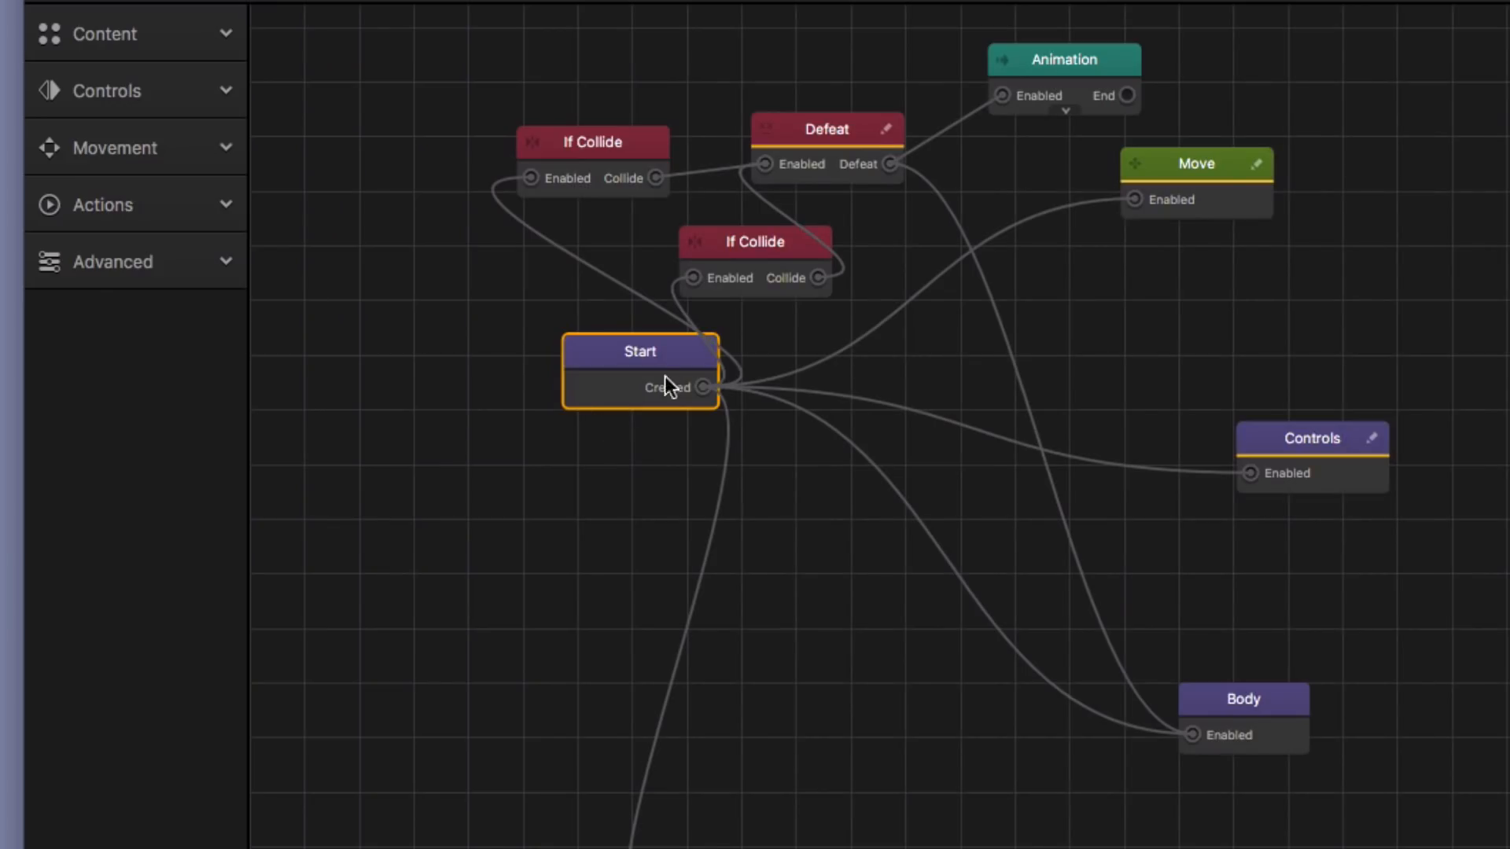
click(1271, 258)
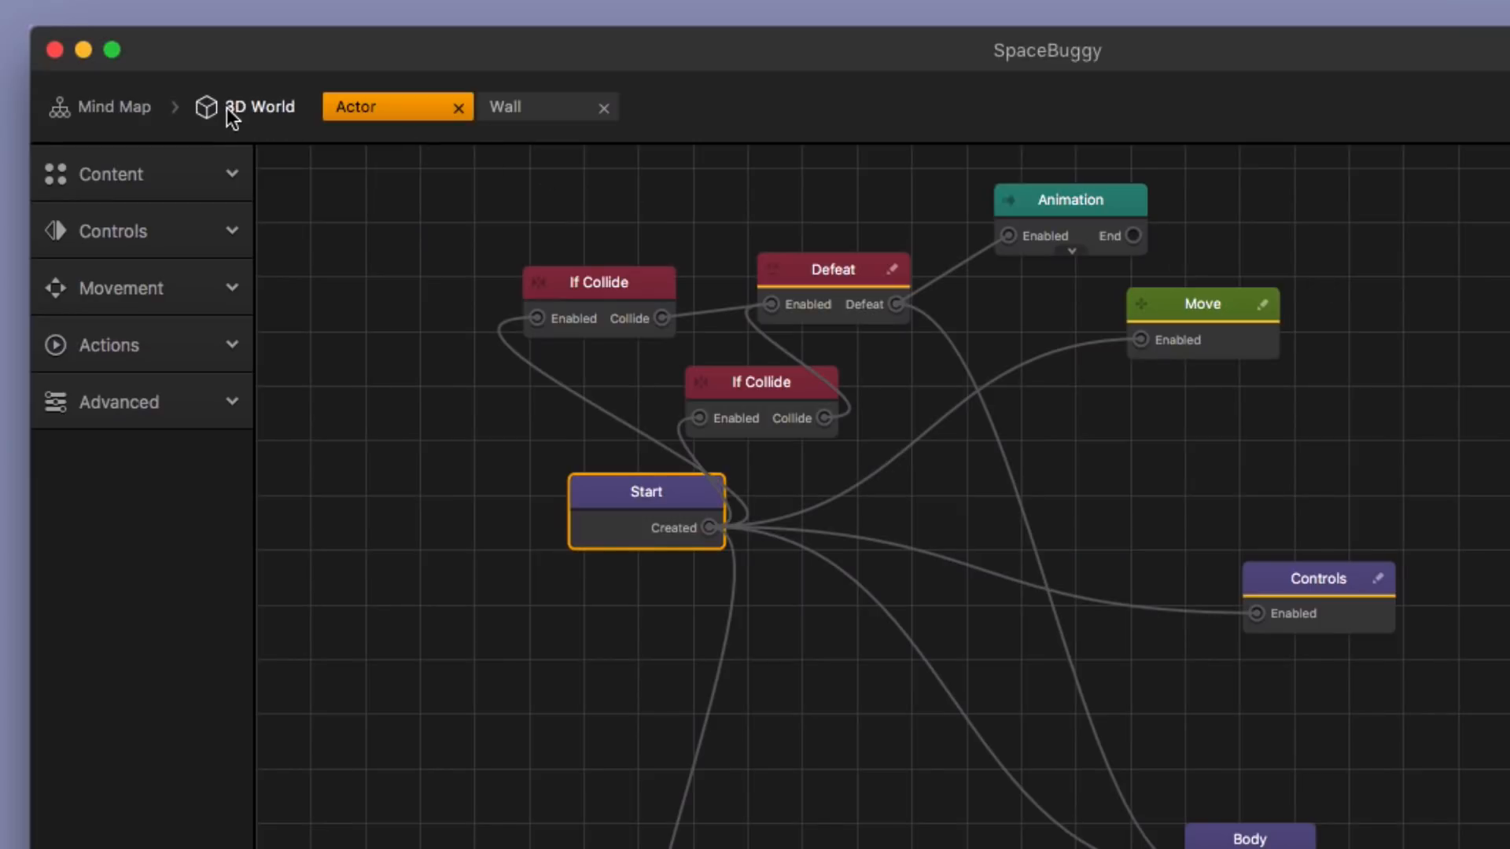
click(228, 107)
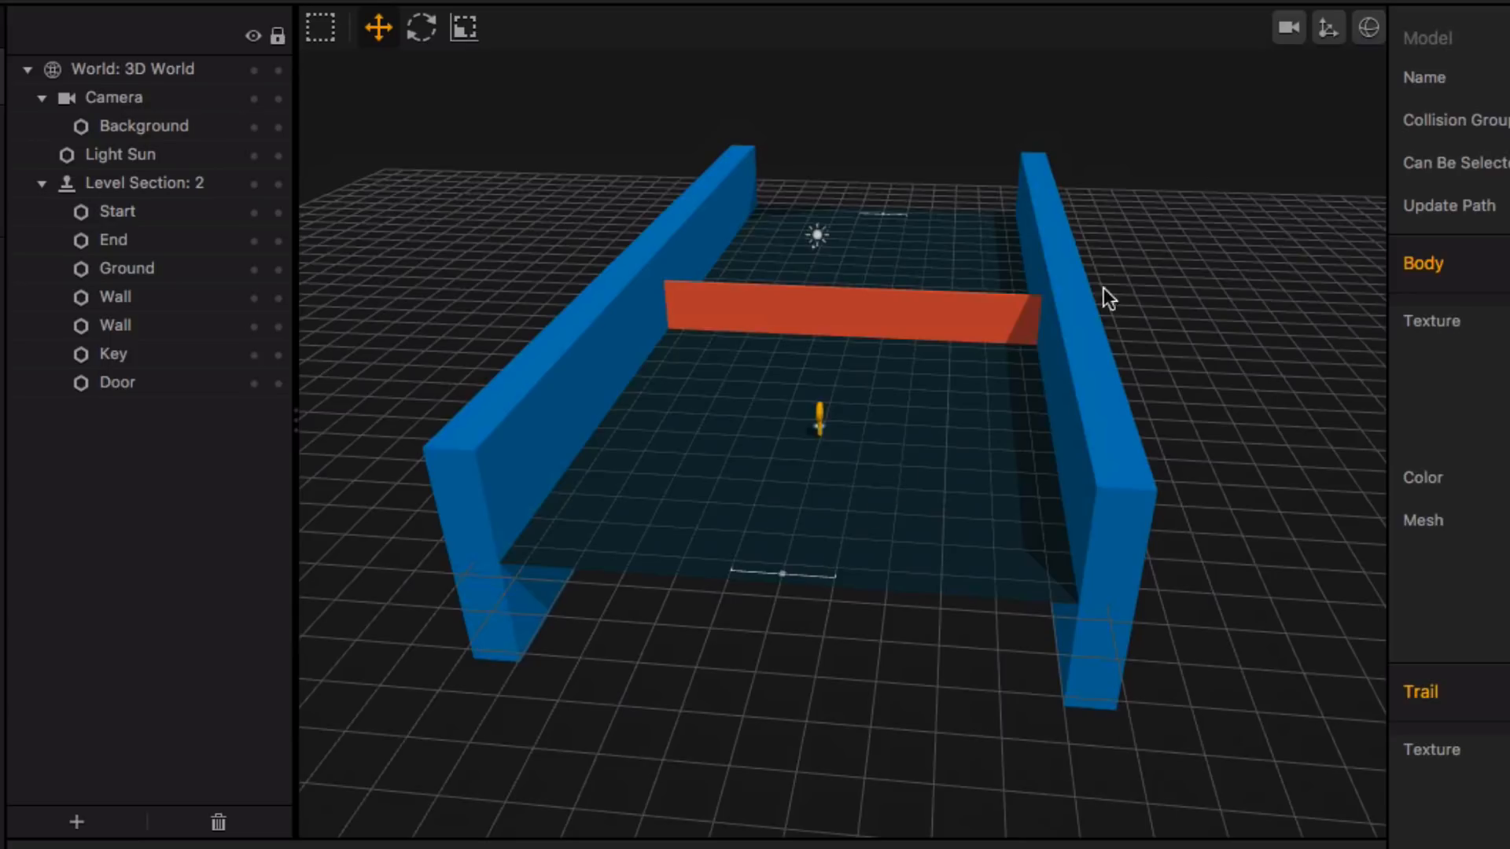
Show the collision shapes for Level Section 2 and shrink the Ground's collision shape vertically with the Scale tool.
click(137, 270)
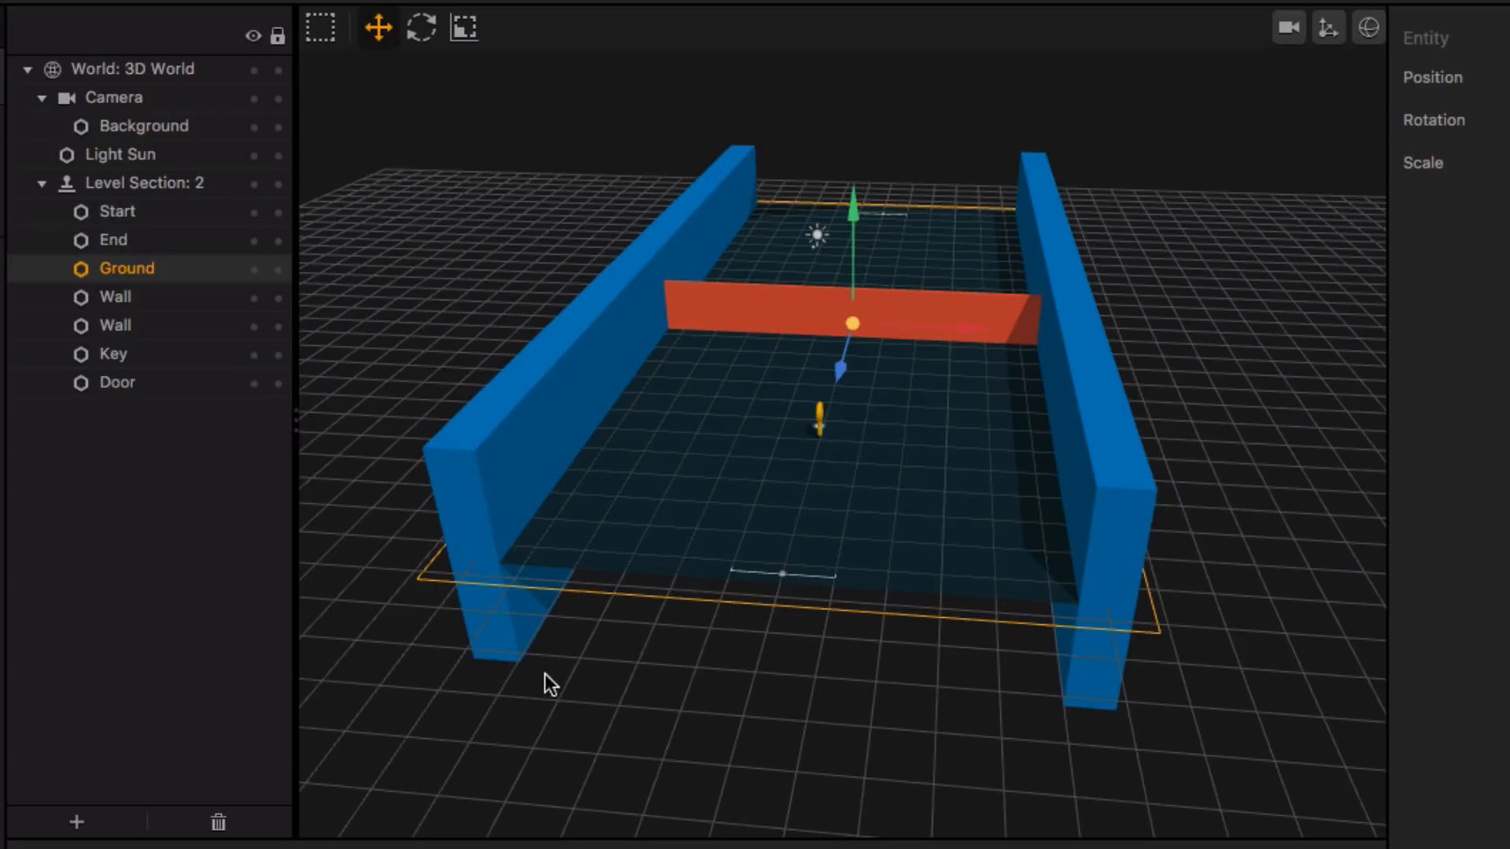
scroll(550, 654, up, 3)
right_drag(551, 686, 573, 685)
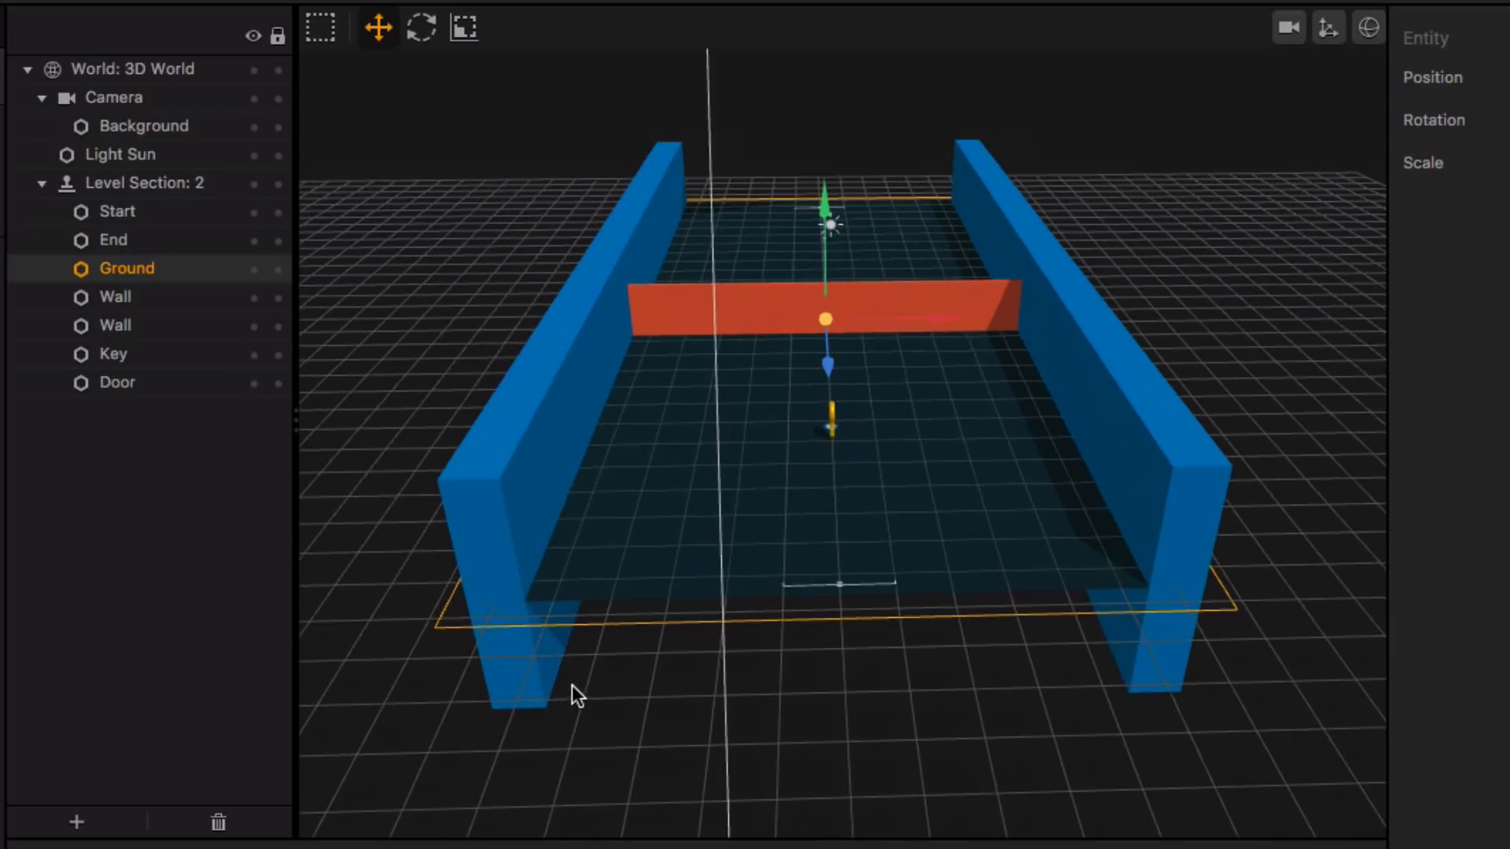
right_drag(975, 489, 969, 488)
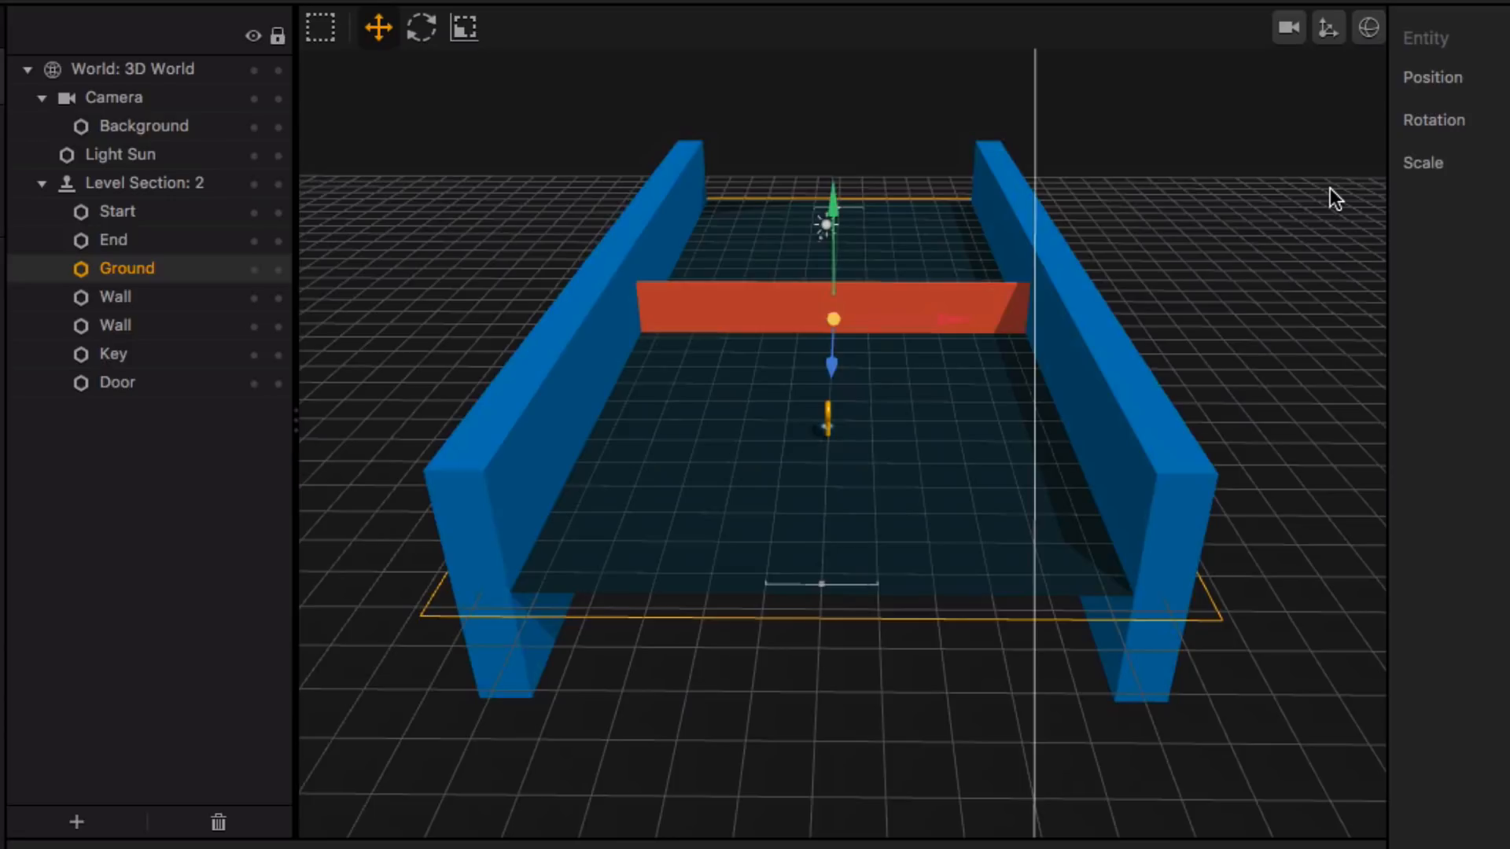
click(1367, 26)
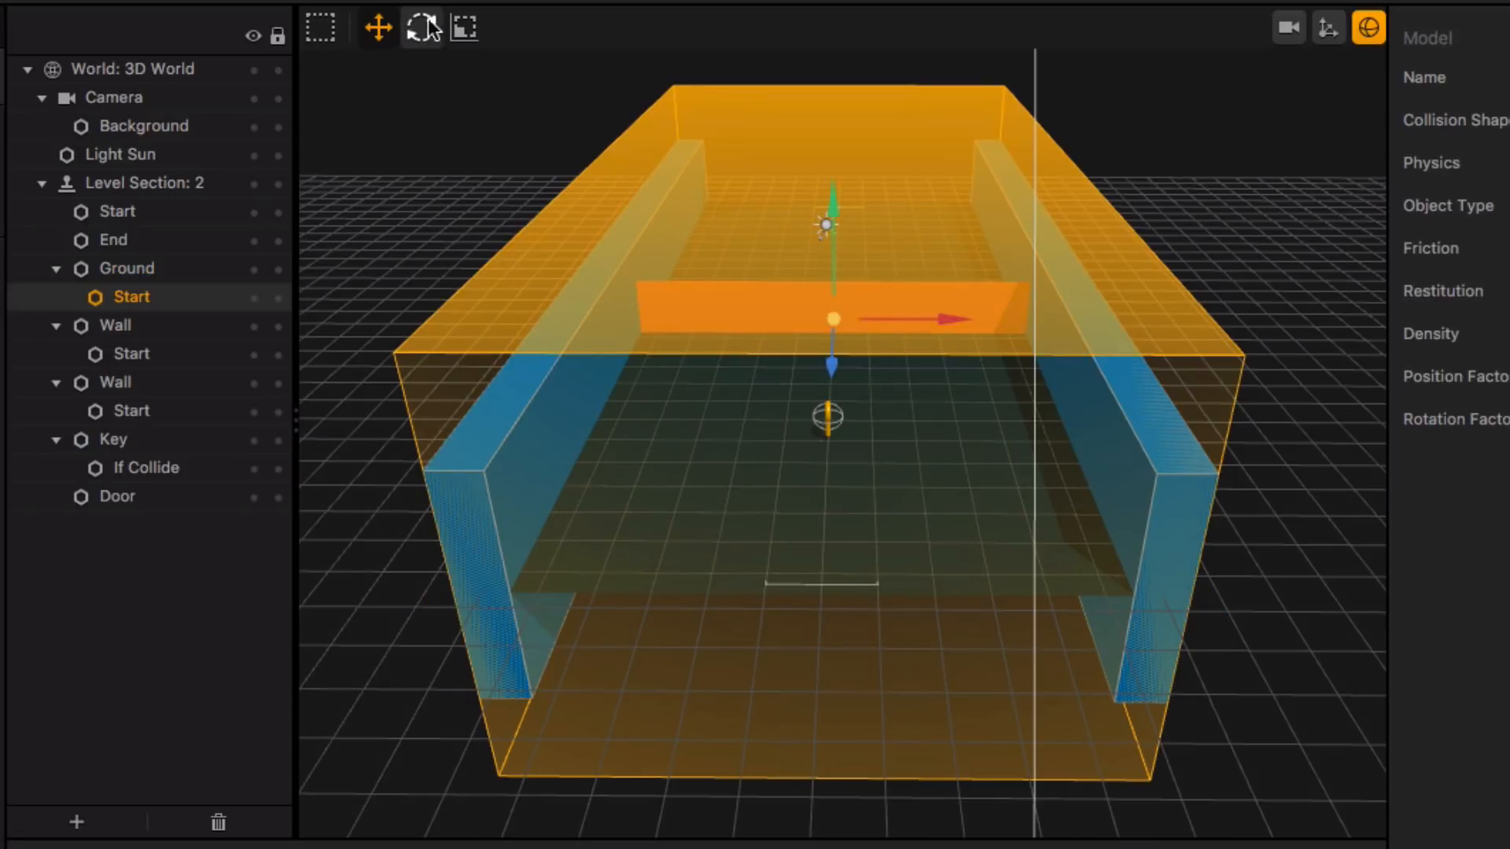
click(464, 28)
drag(832, 210, 827, 322)
Flatten the Ground's collision shape further until it is a thin layer at the ground surface, and hide the collision shapes.
mouse_move(821, 476)
middle_down()
mouse_move(821, 489)
mouse_move(820, 459)
mouse_move(833, 461)
middle_up()
scroll(834, 463, up, 3)
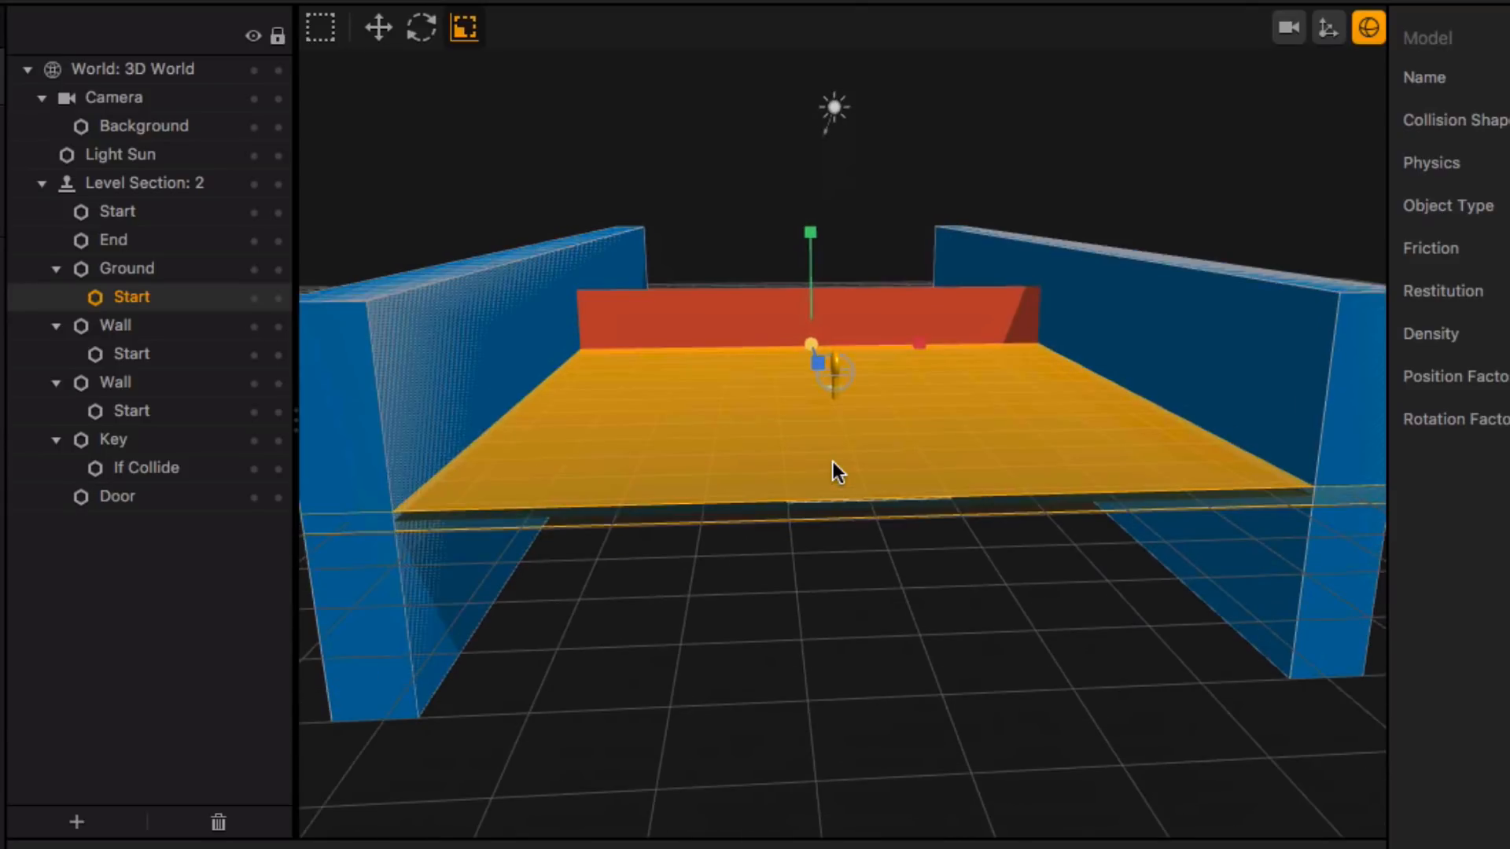
drag(810, 250, 805, 323)
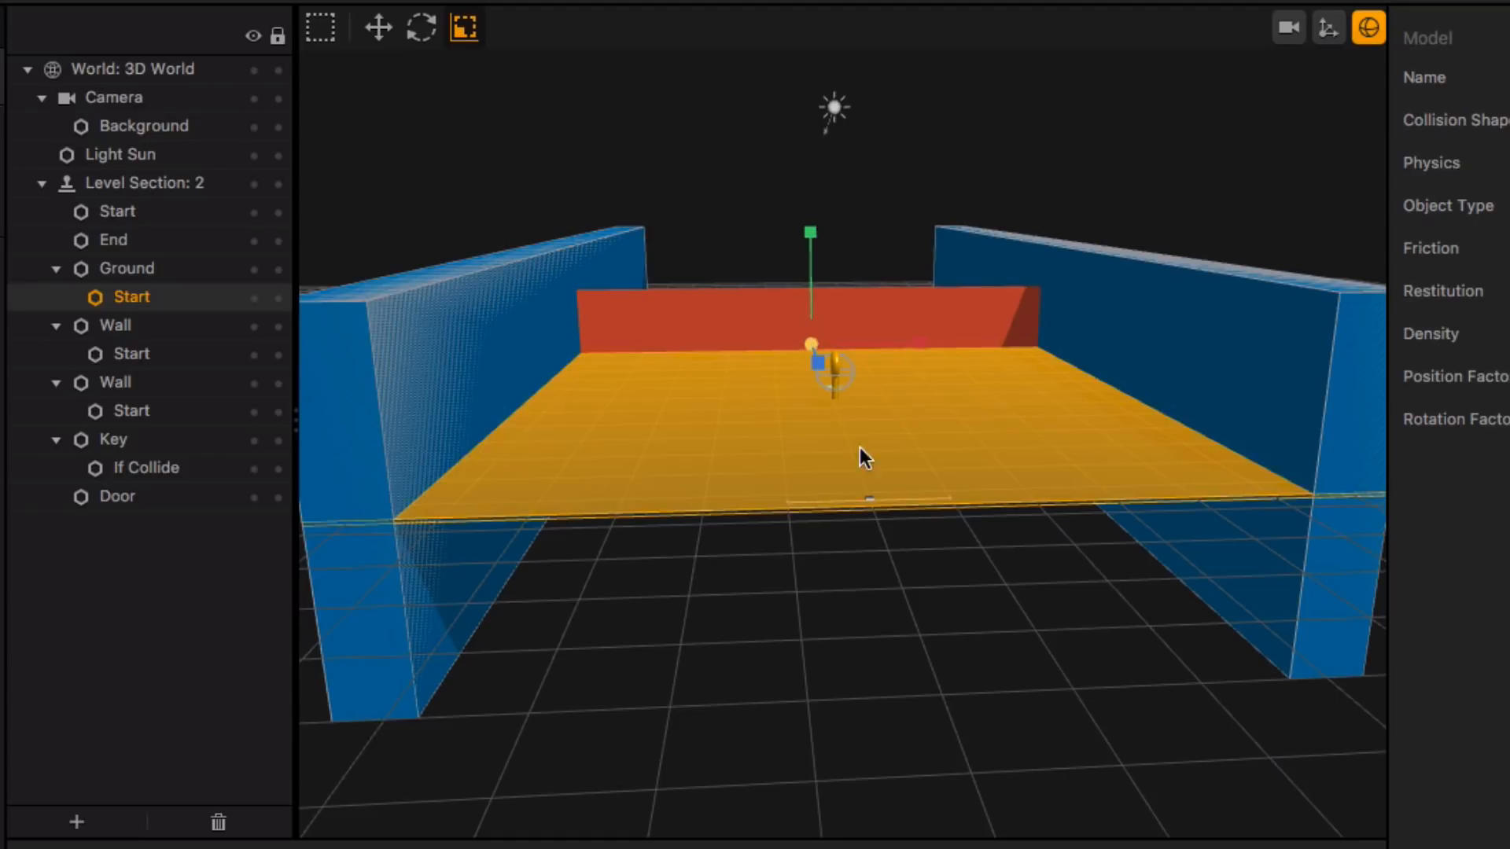
mouse_move(860, 446)
right_down()
mouse_move(889, 516)
mouse_move(884, 461)
mouse_move(871, 475)
right_up()
scroll(866, 478, down, 3)
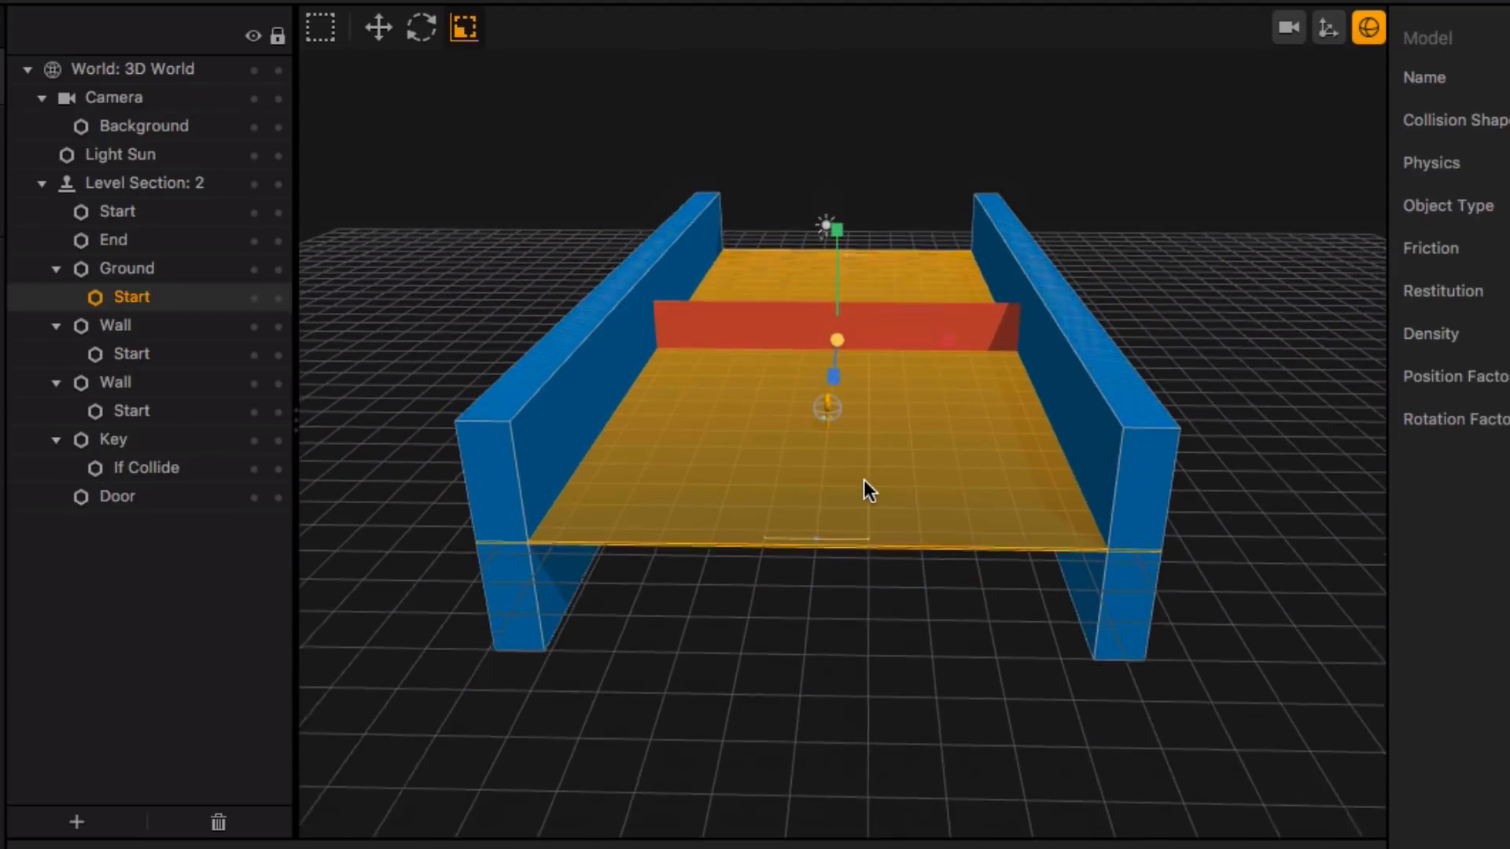
click(385, 35)
click(1358, 29)
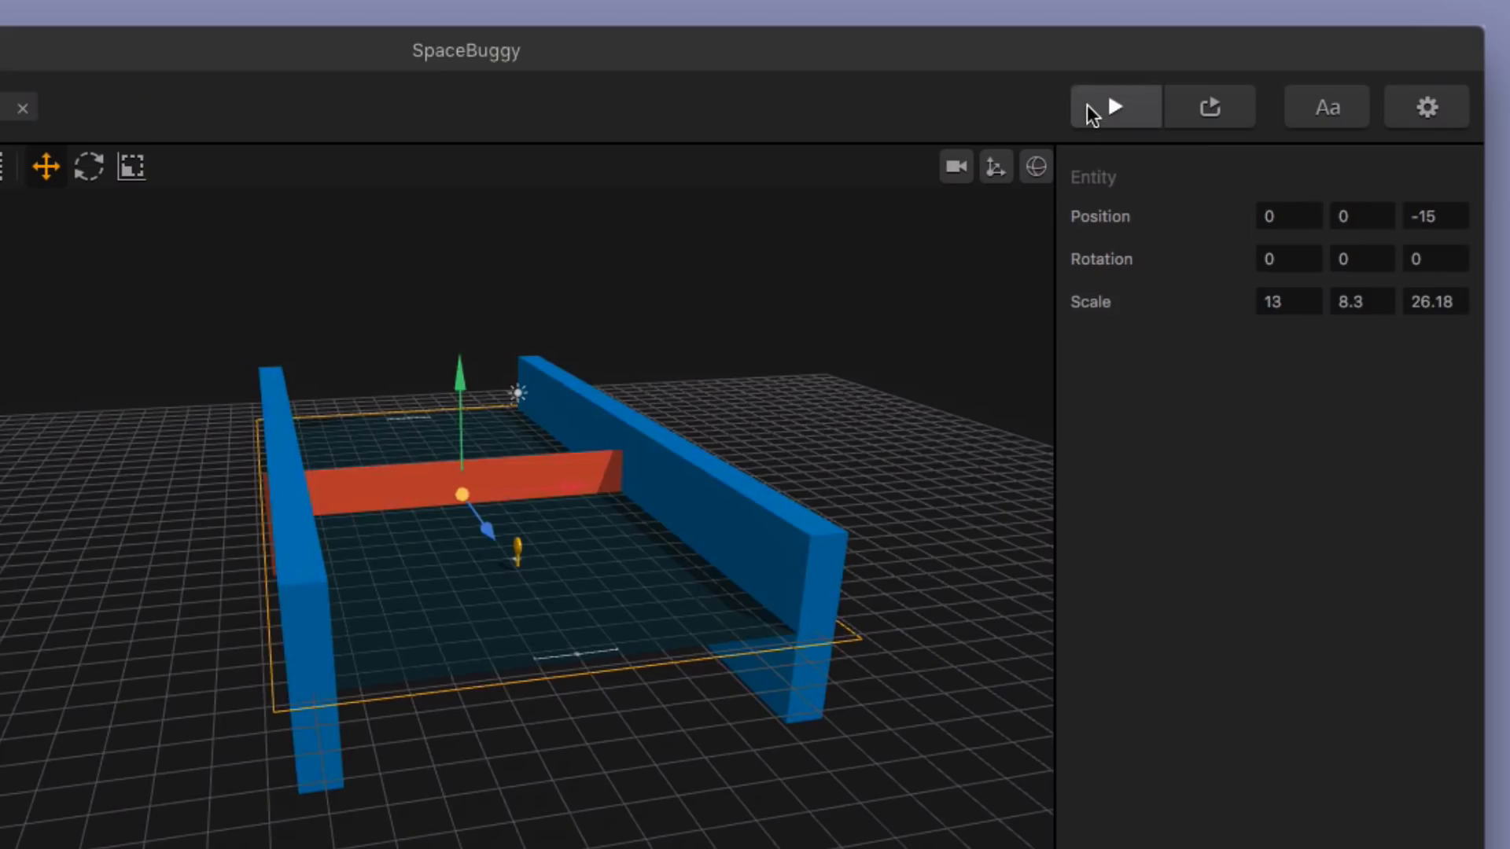
Preview the game to test the buggy's run through the Swing Cube section, and close the preview.
click(1093, 112)
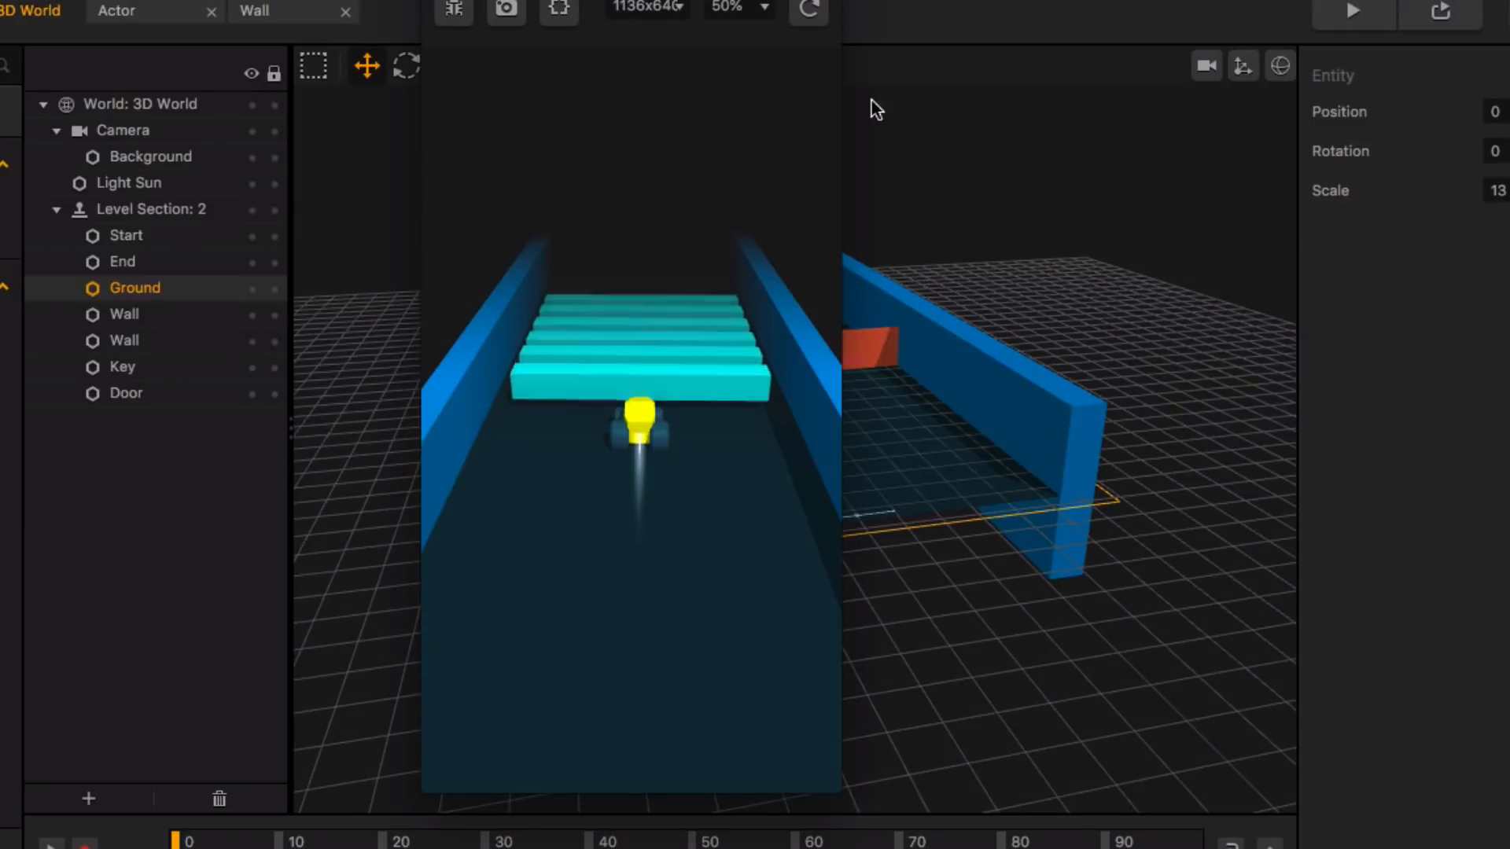
drag(726, 0, 827, 29)
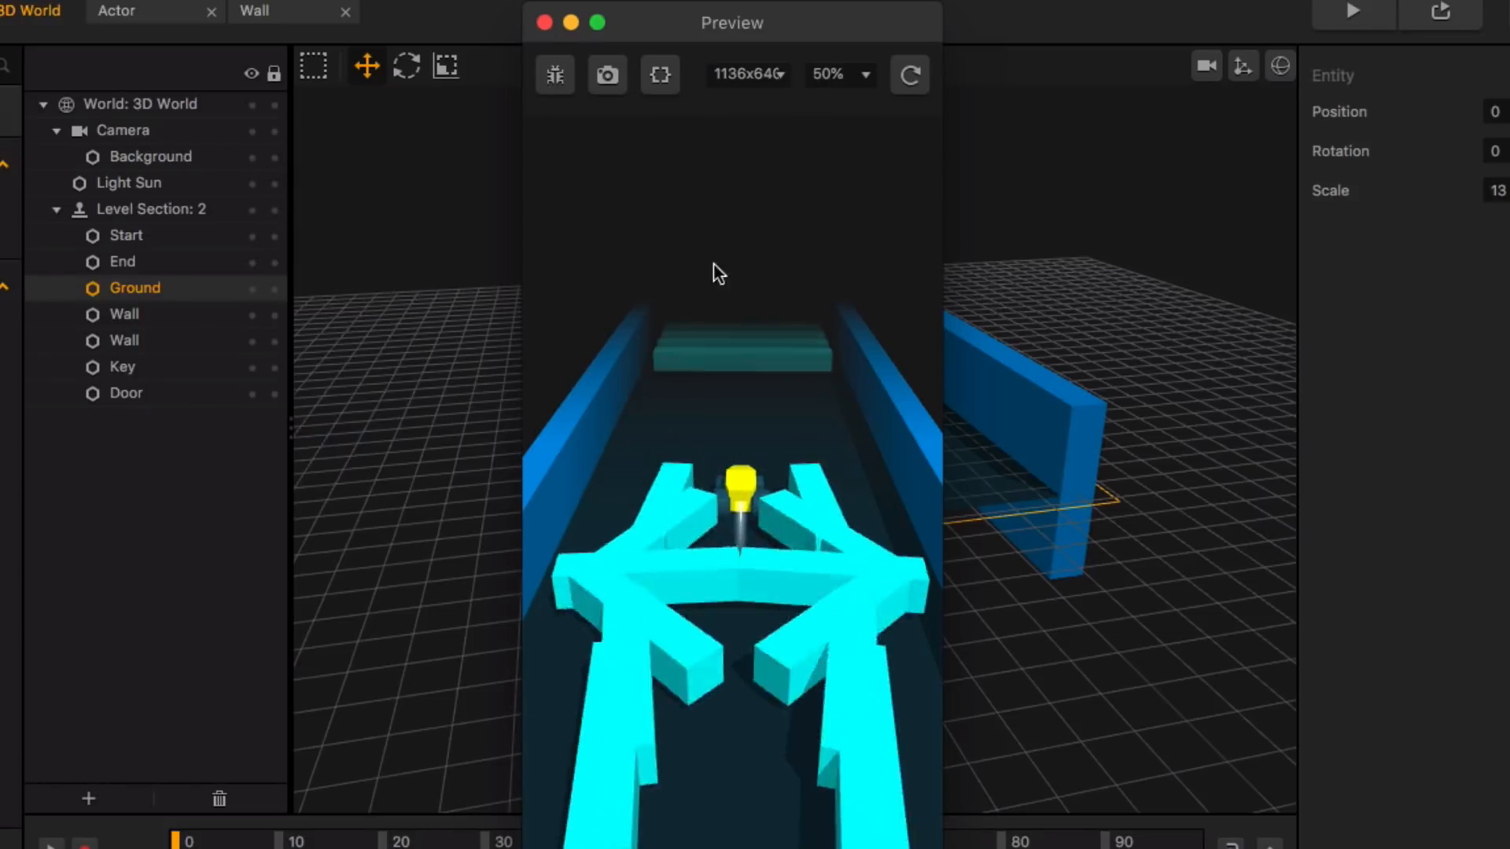
click(544, 23)
Check the key's Identification value and set the door's Identification to 0 so the two match.
click(849, 411)
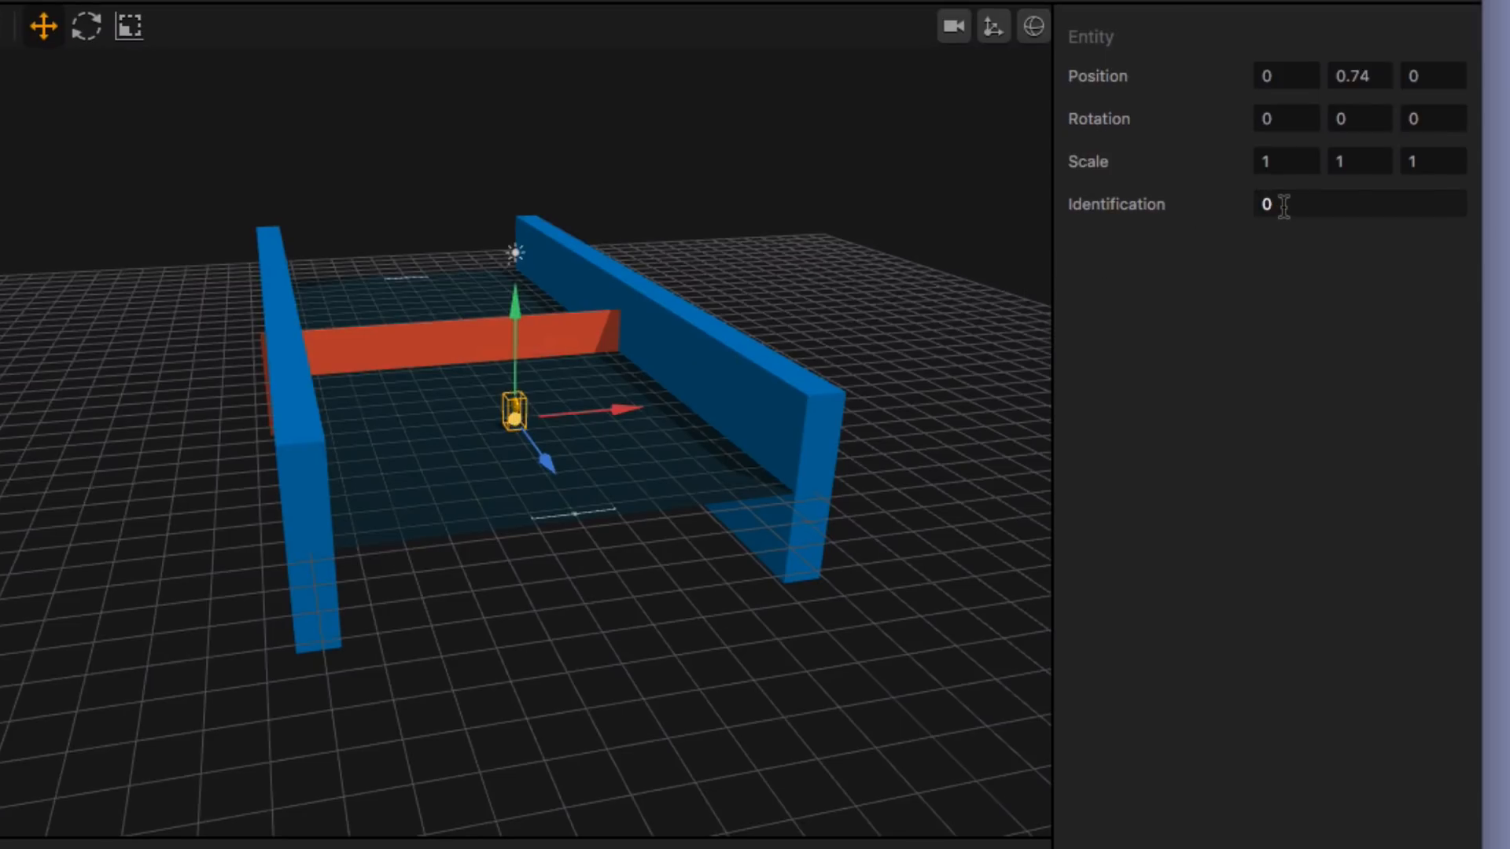
click(479, 346)
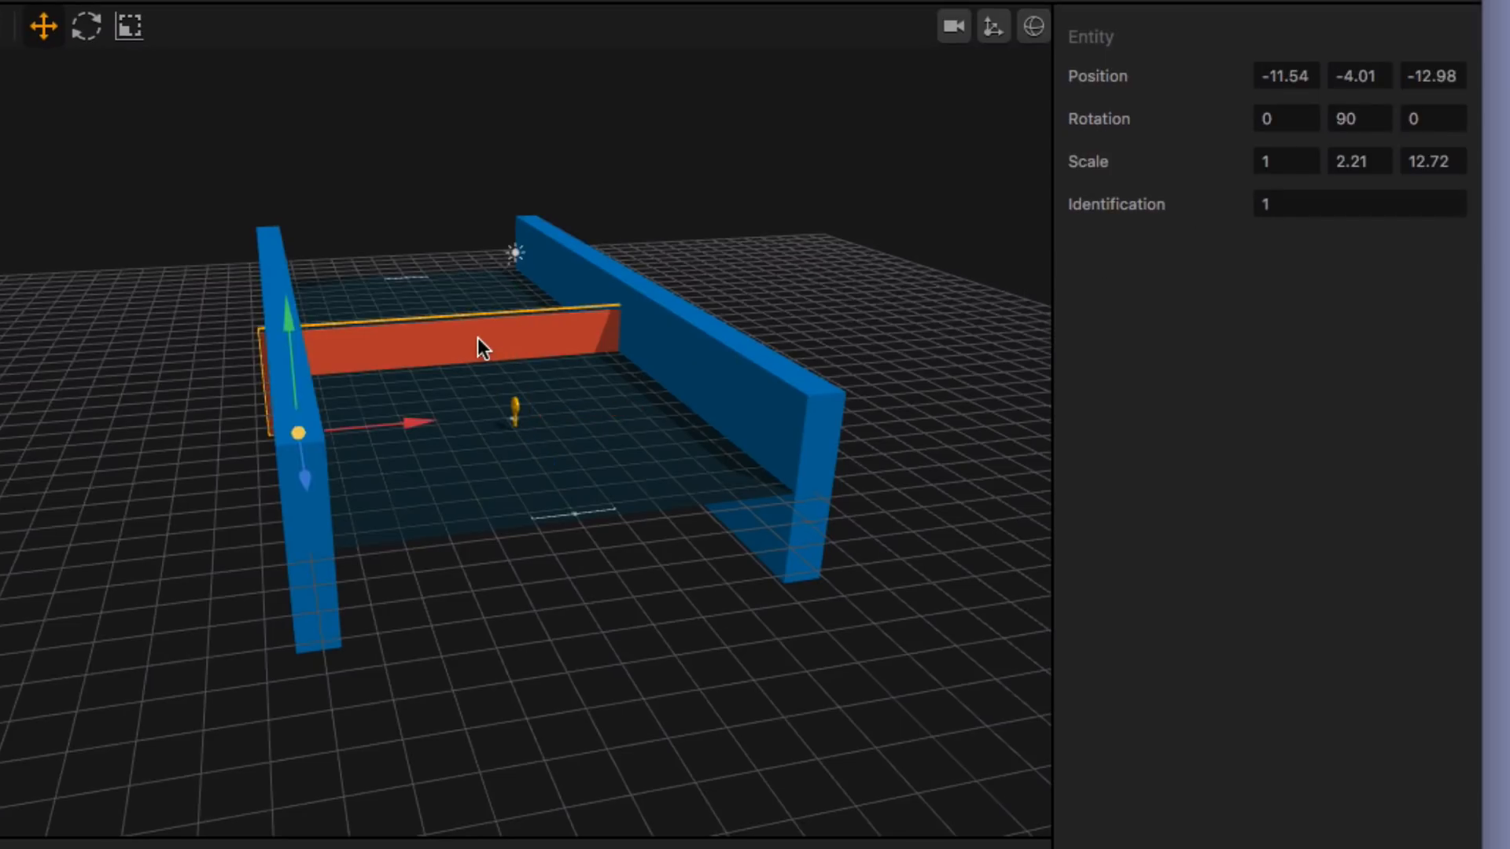
click(1299, 206)
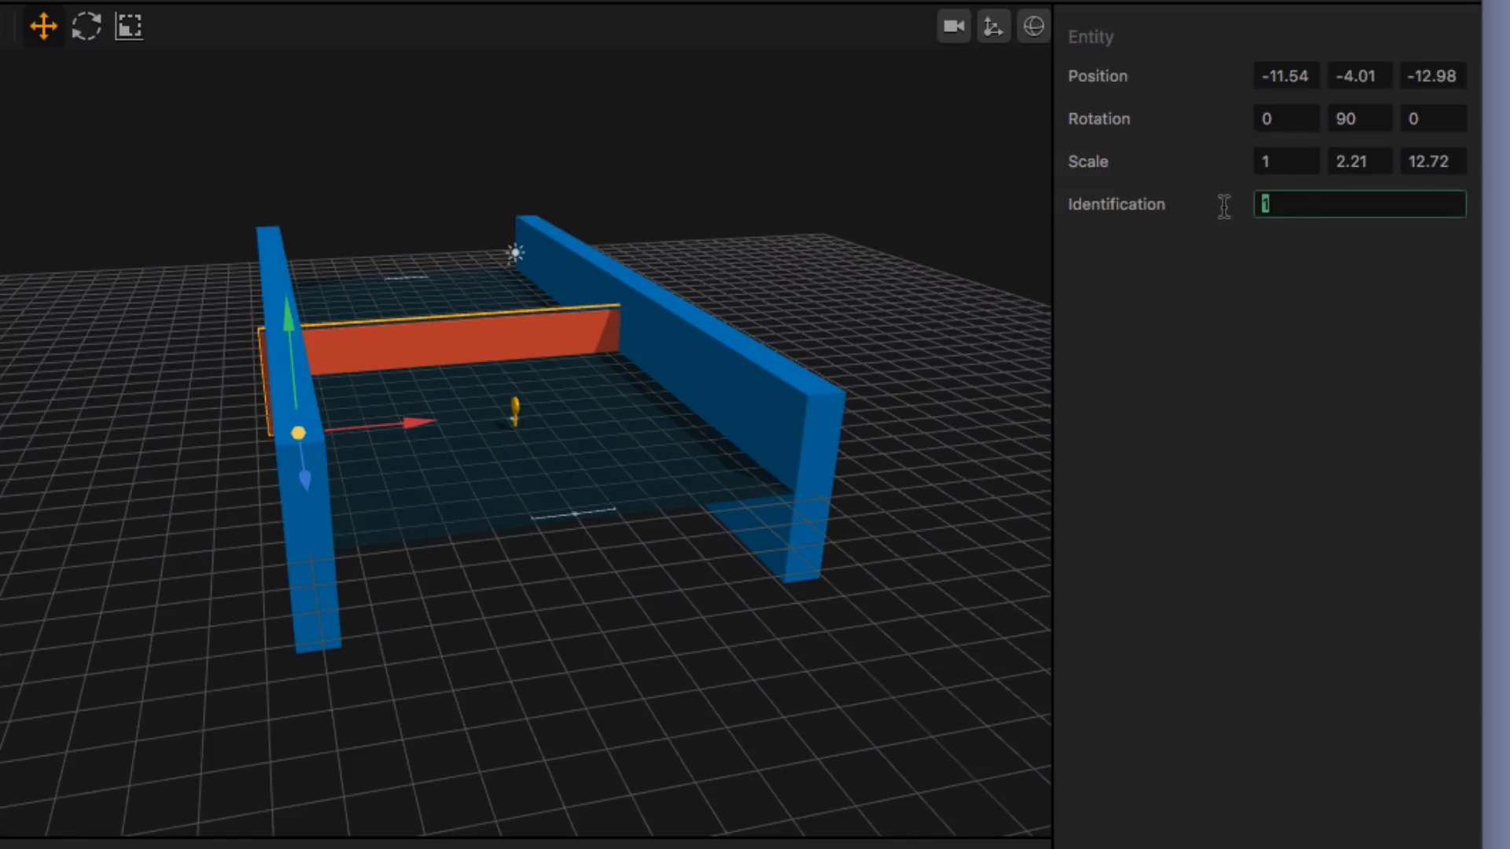
text(0)
key(Return)
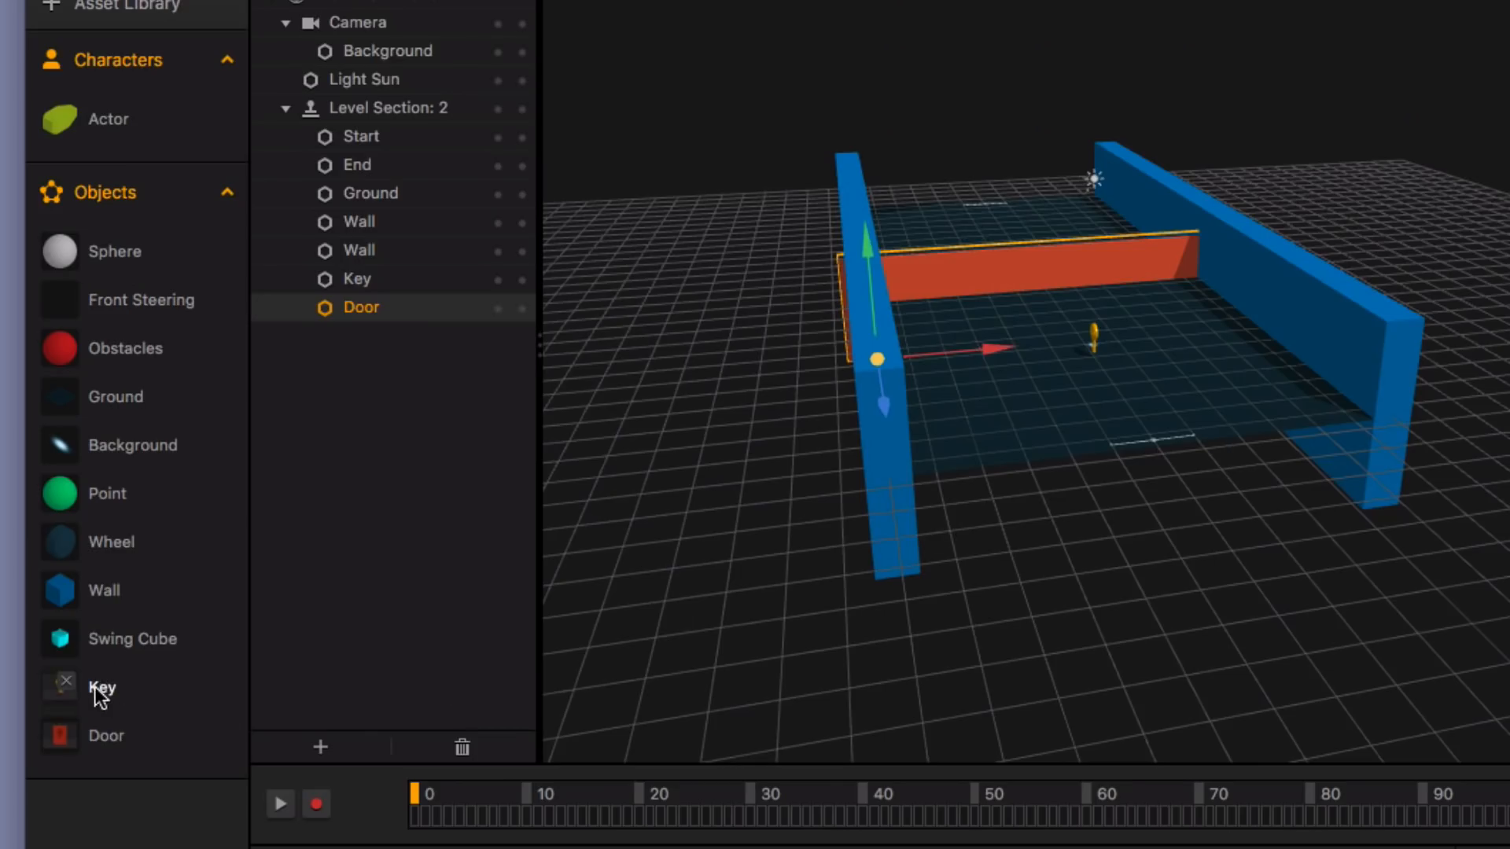
Enable physics with the Static object type on the Key's Start node, check its If Collide node, and return to the 3D World.
click(95, 687)
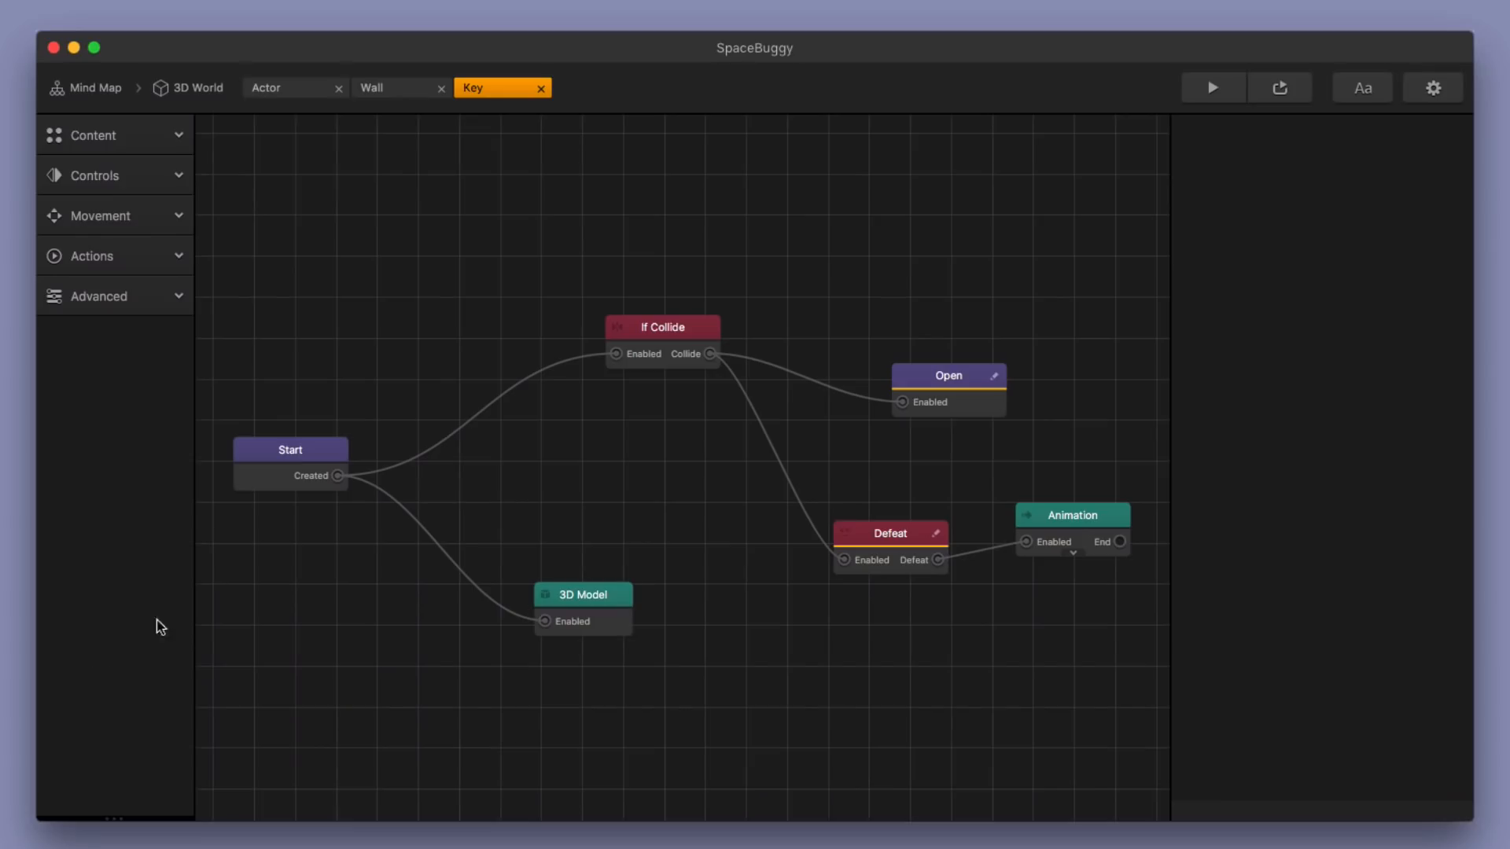
click(306, 467)
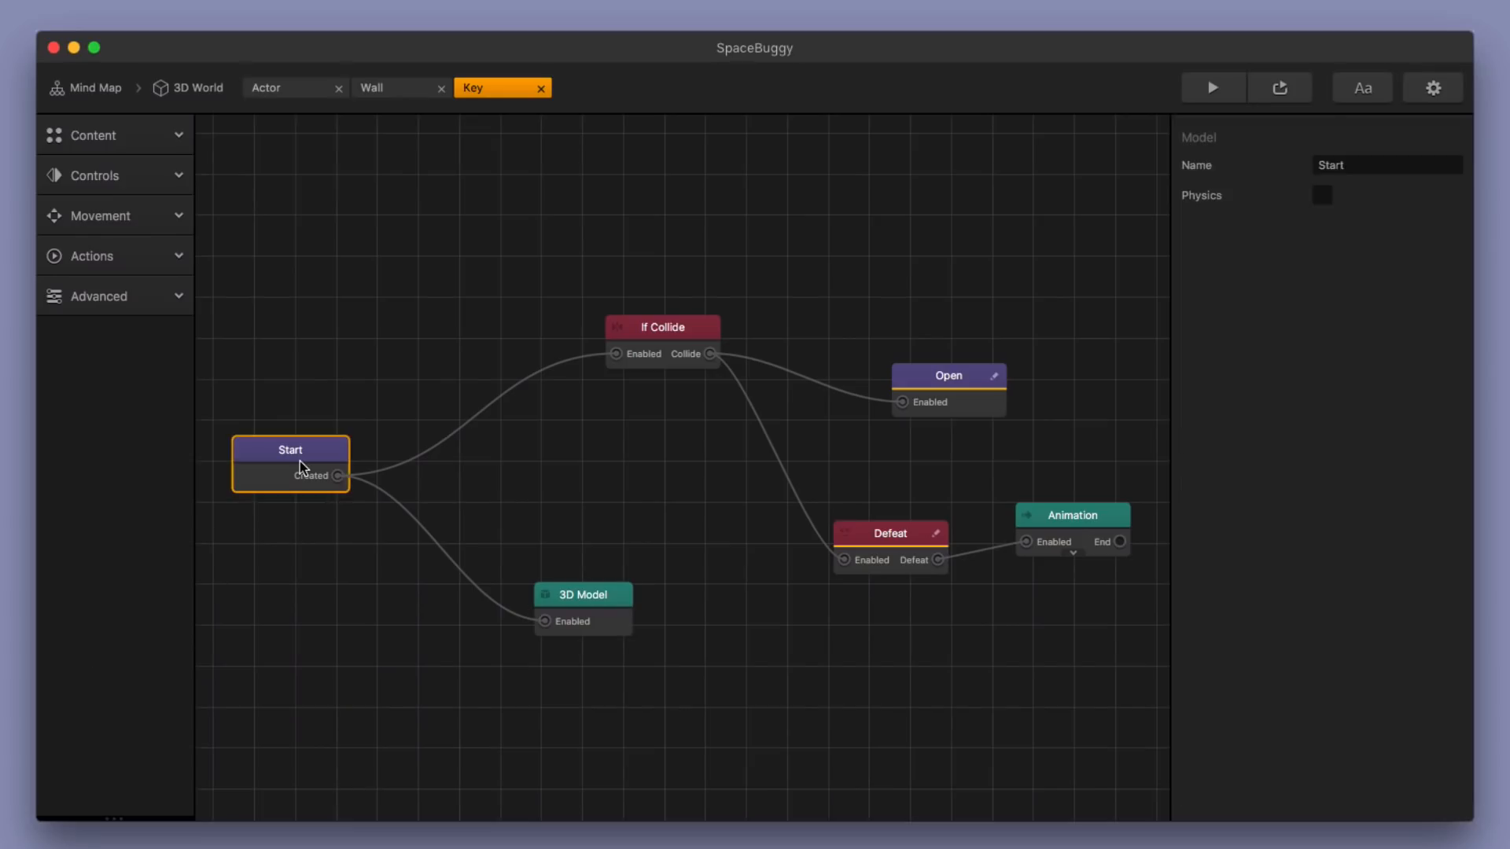
click(1322, 195)
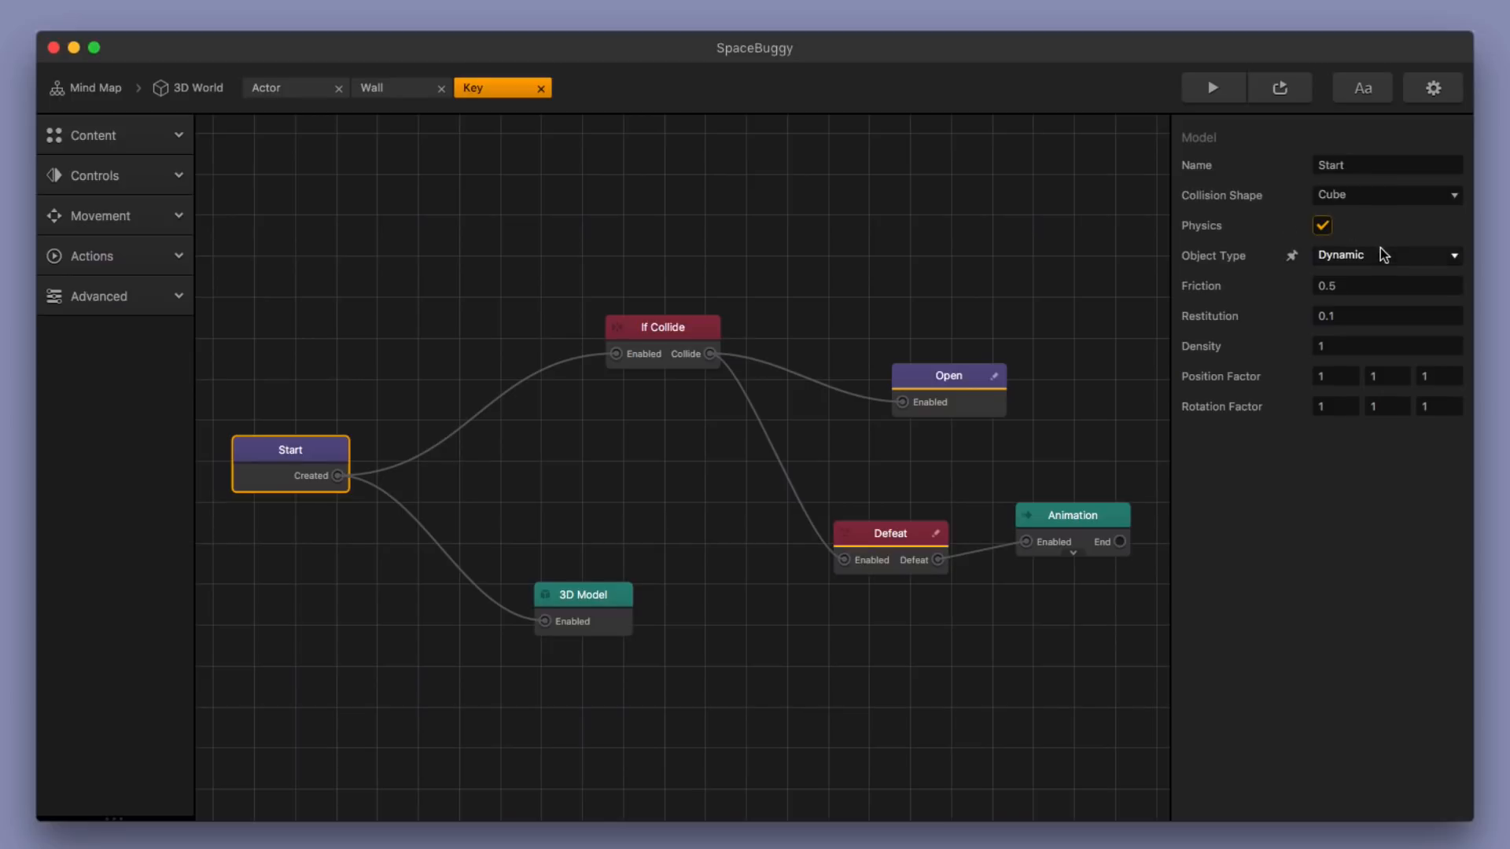
click(1339, 254)
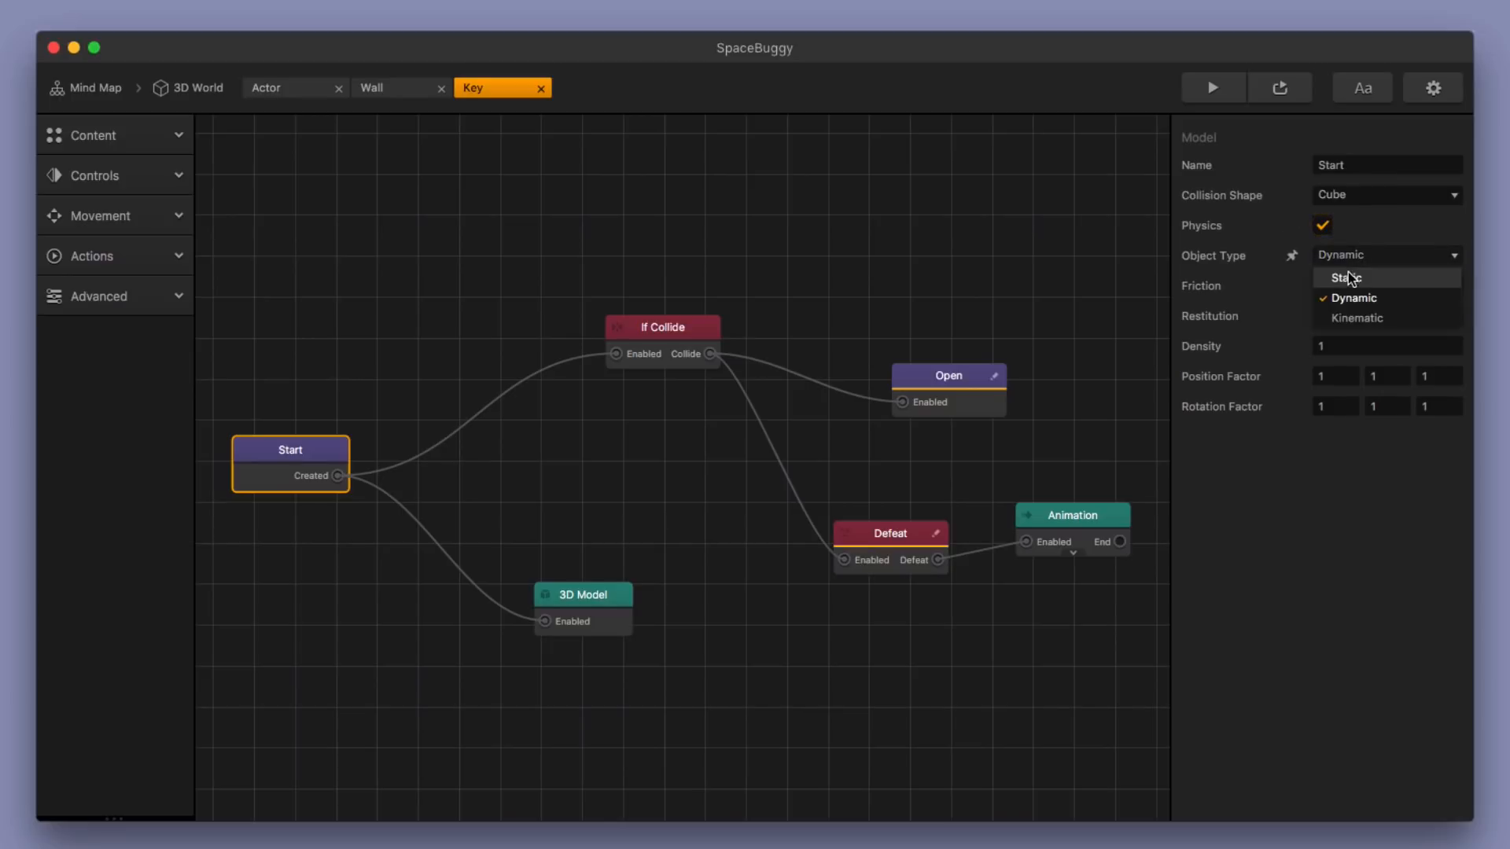
click(1349, 277)
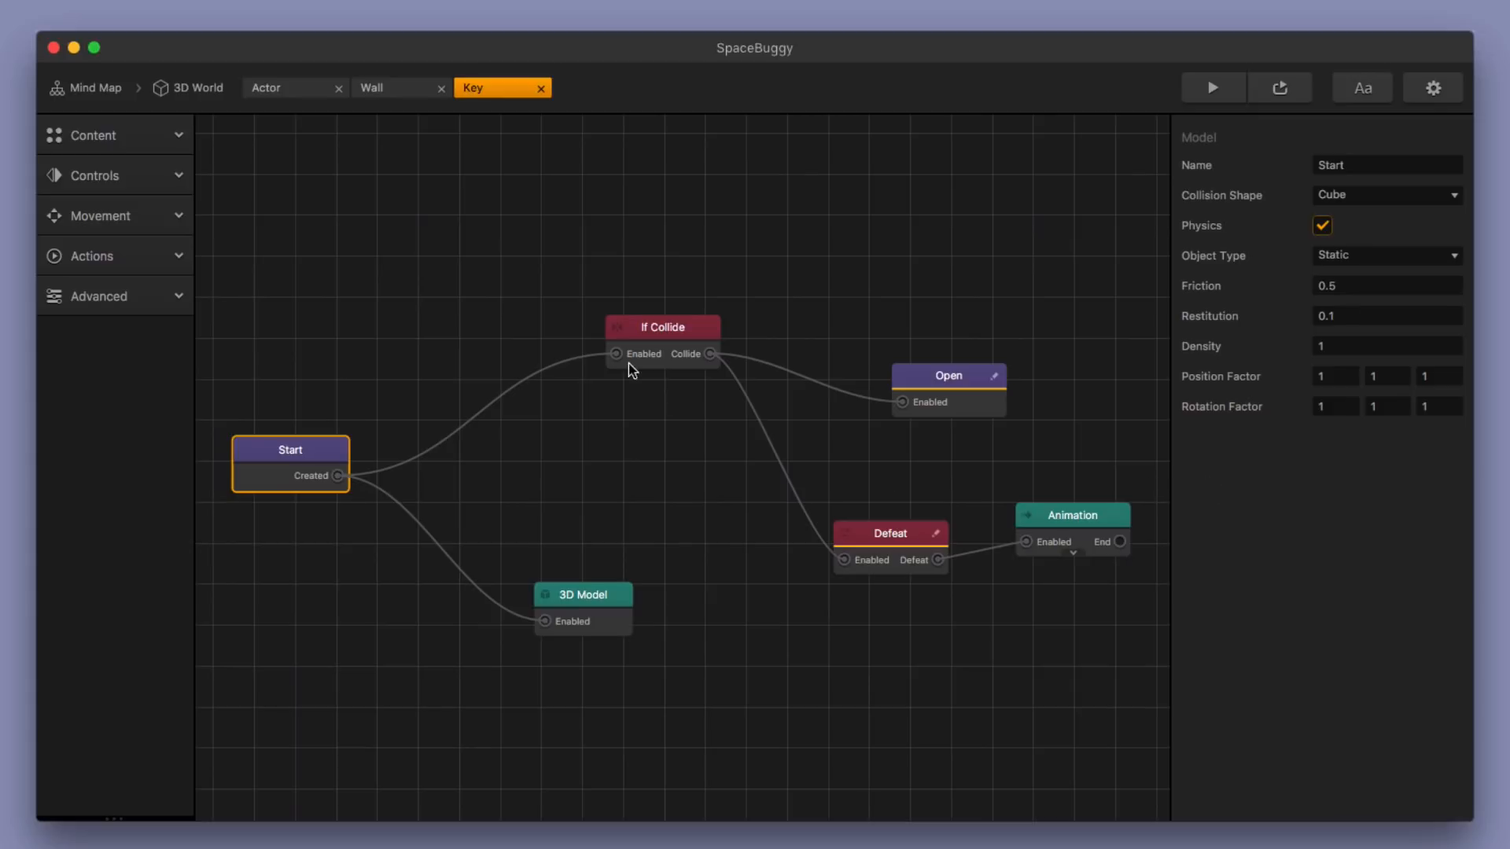
click(682, 345)
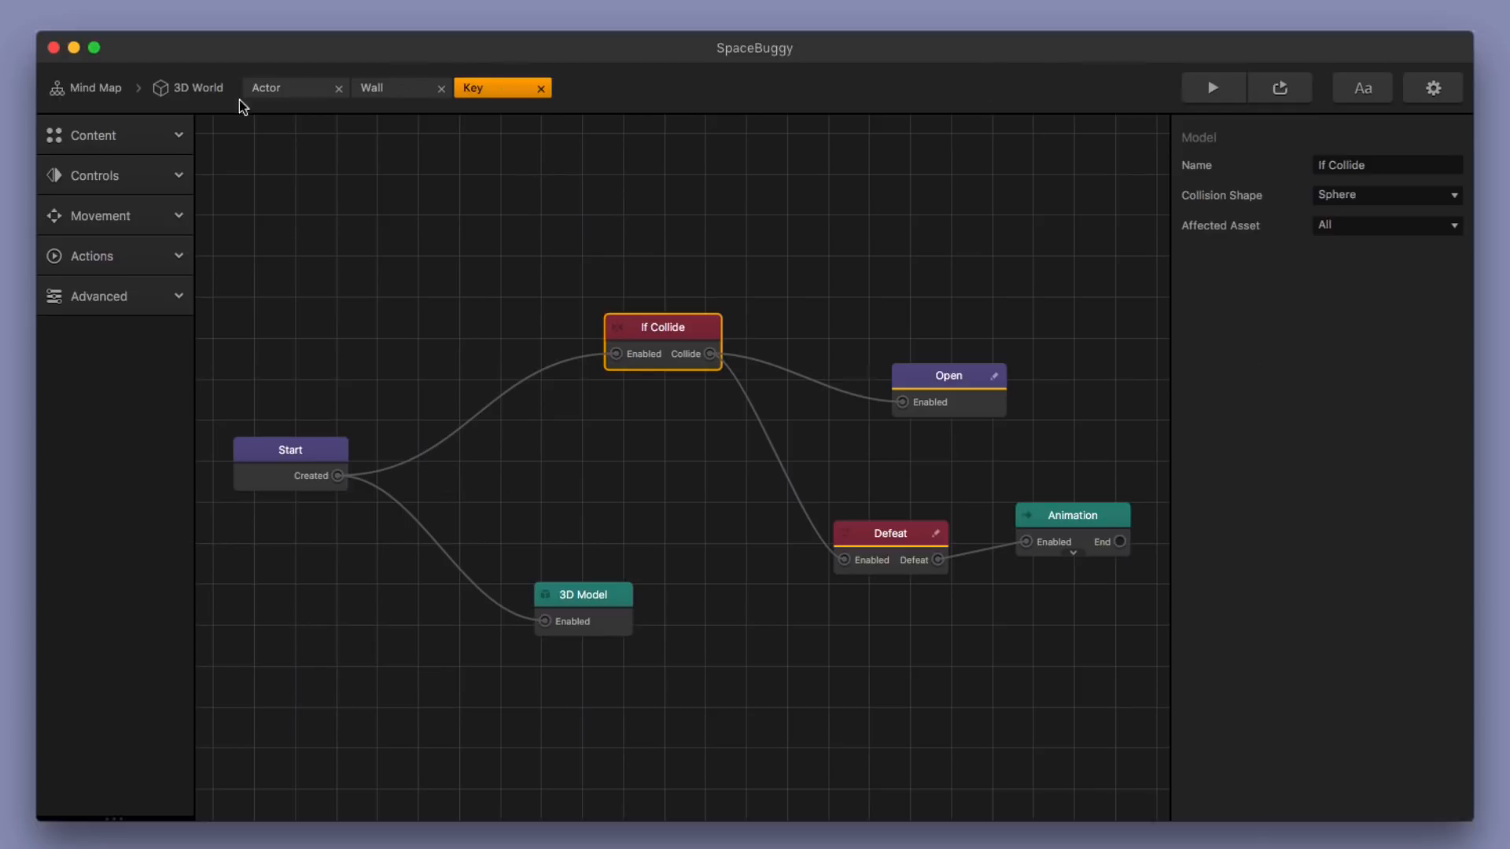
click(196, 88)
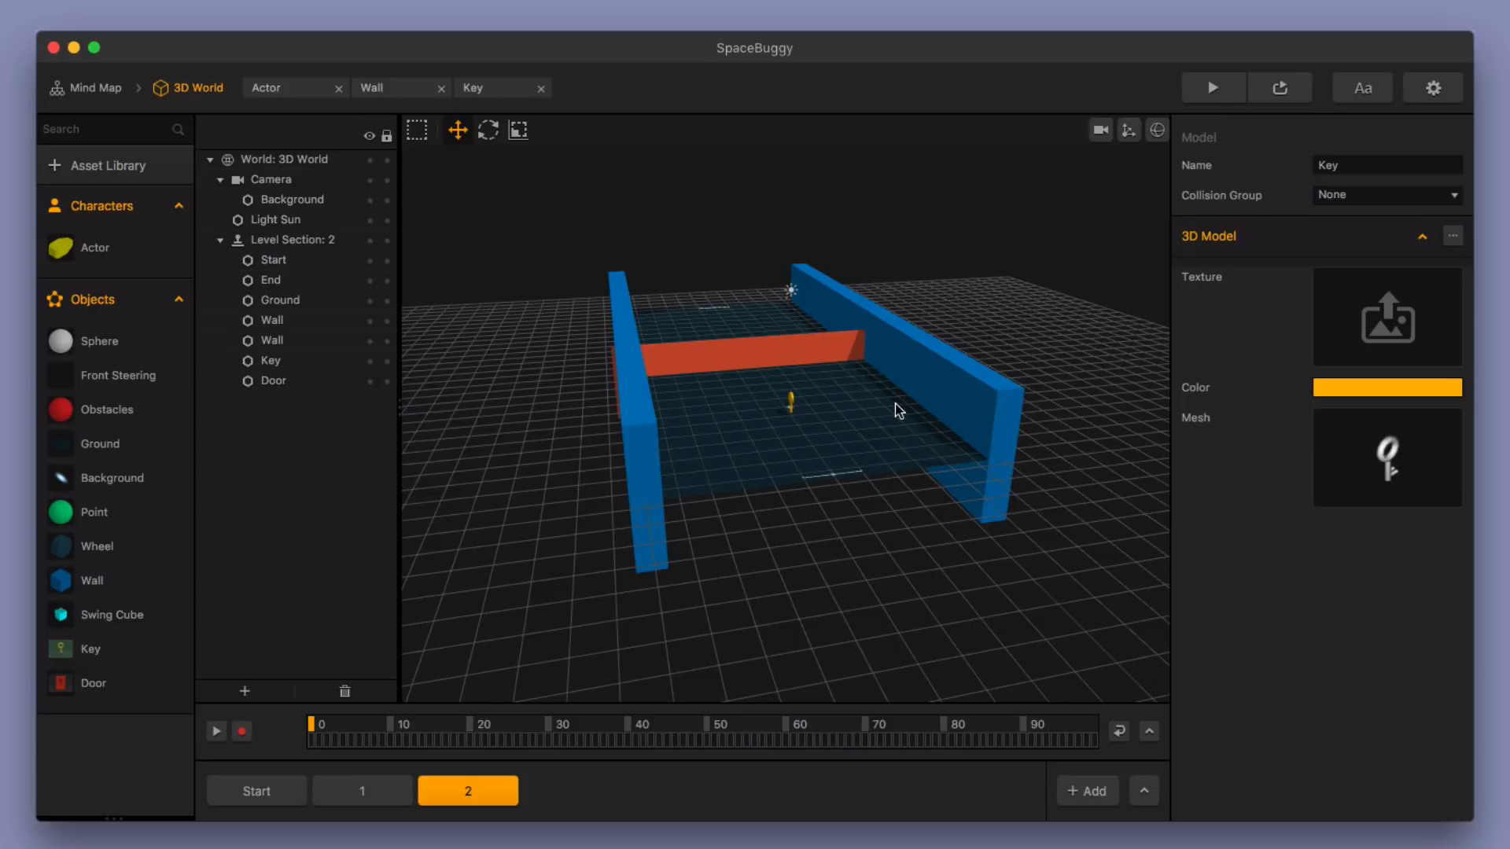
Preview the game twice to test the buggy picking up the key and reaching the door, closing the preview each time.
right_drag(894, 402, 868, 407)
scroll(868, 407, up, 3)
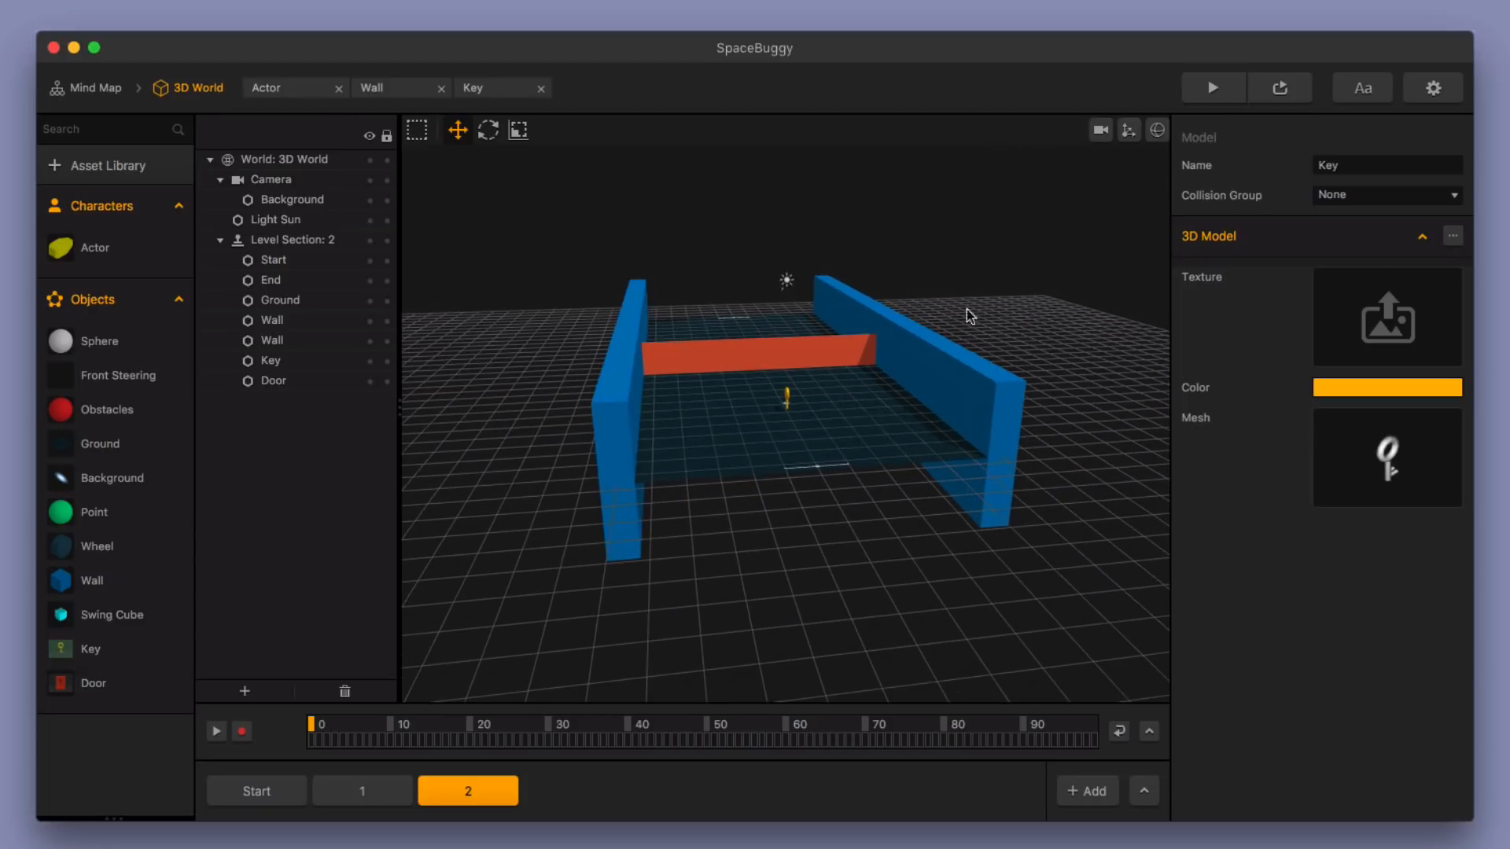
click(1203, 92)
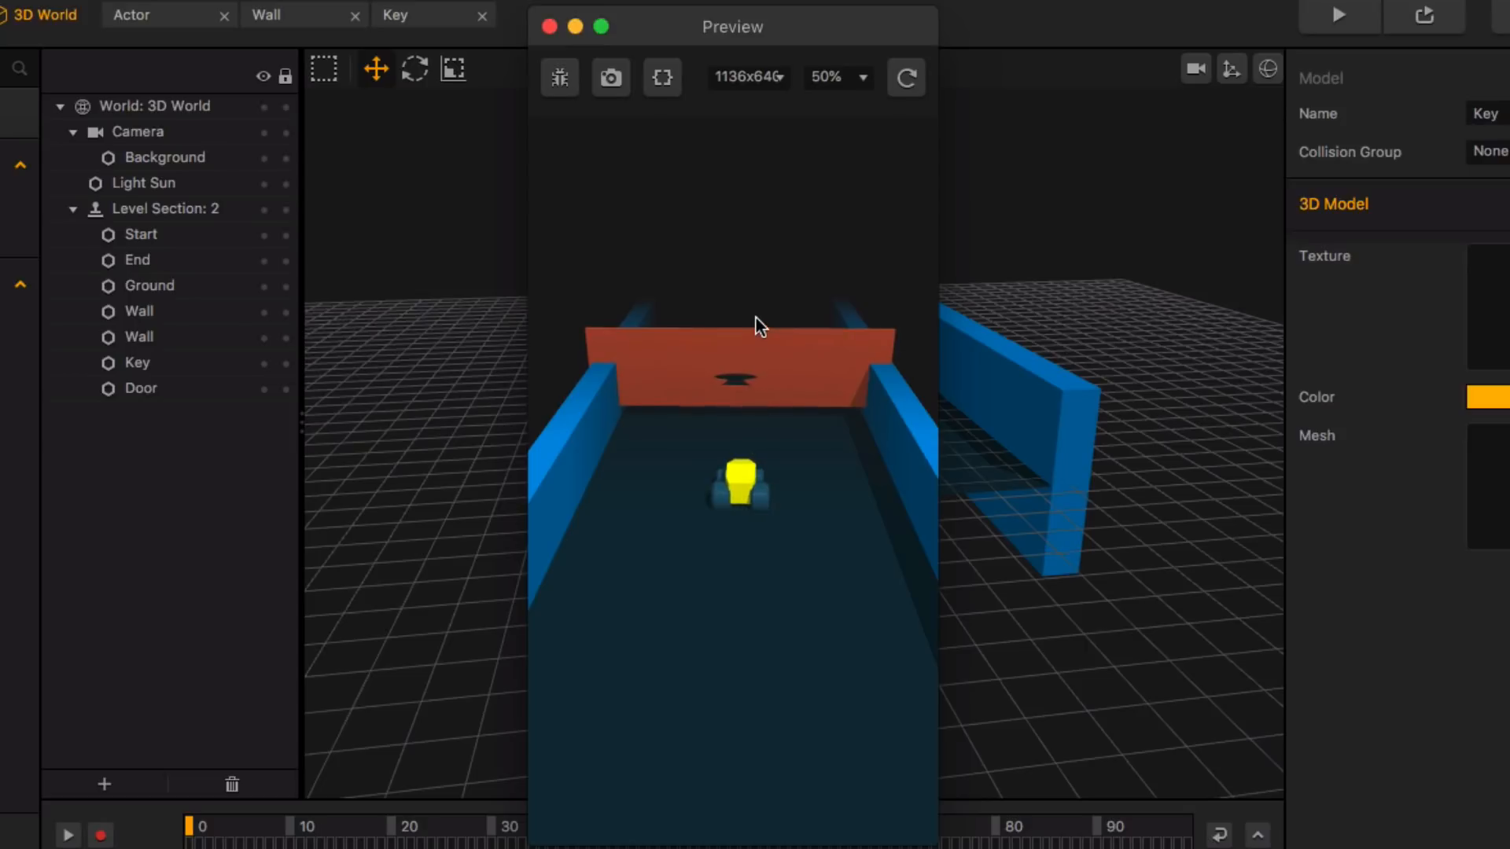
click(549, 26)
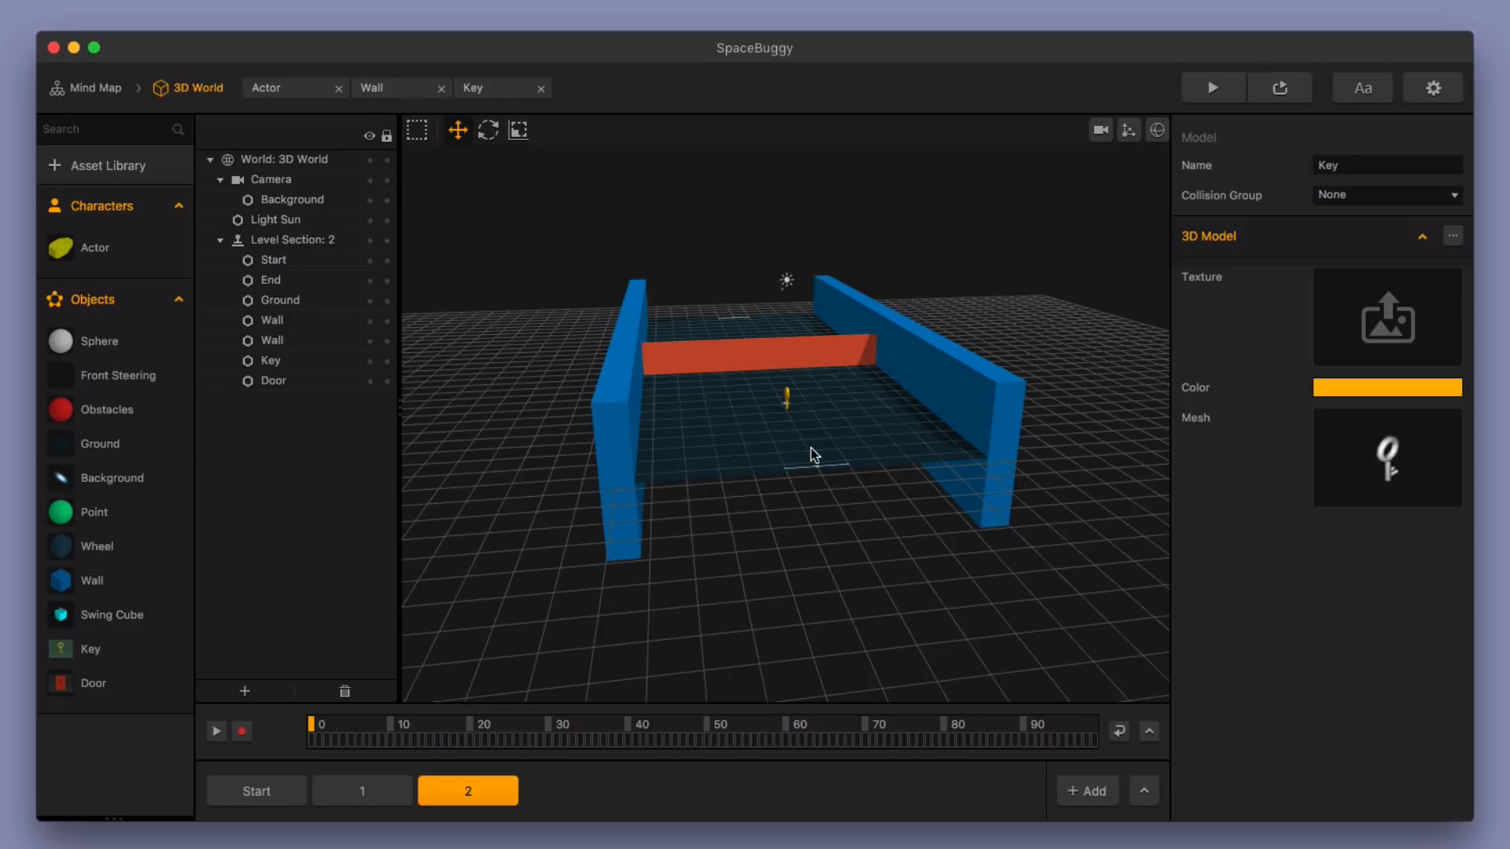
click(1215, 87)
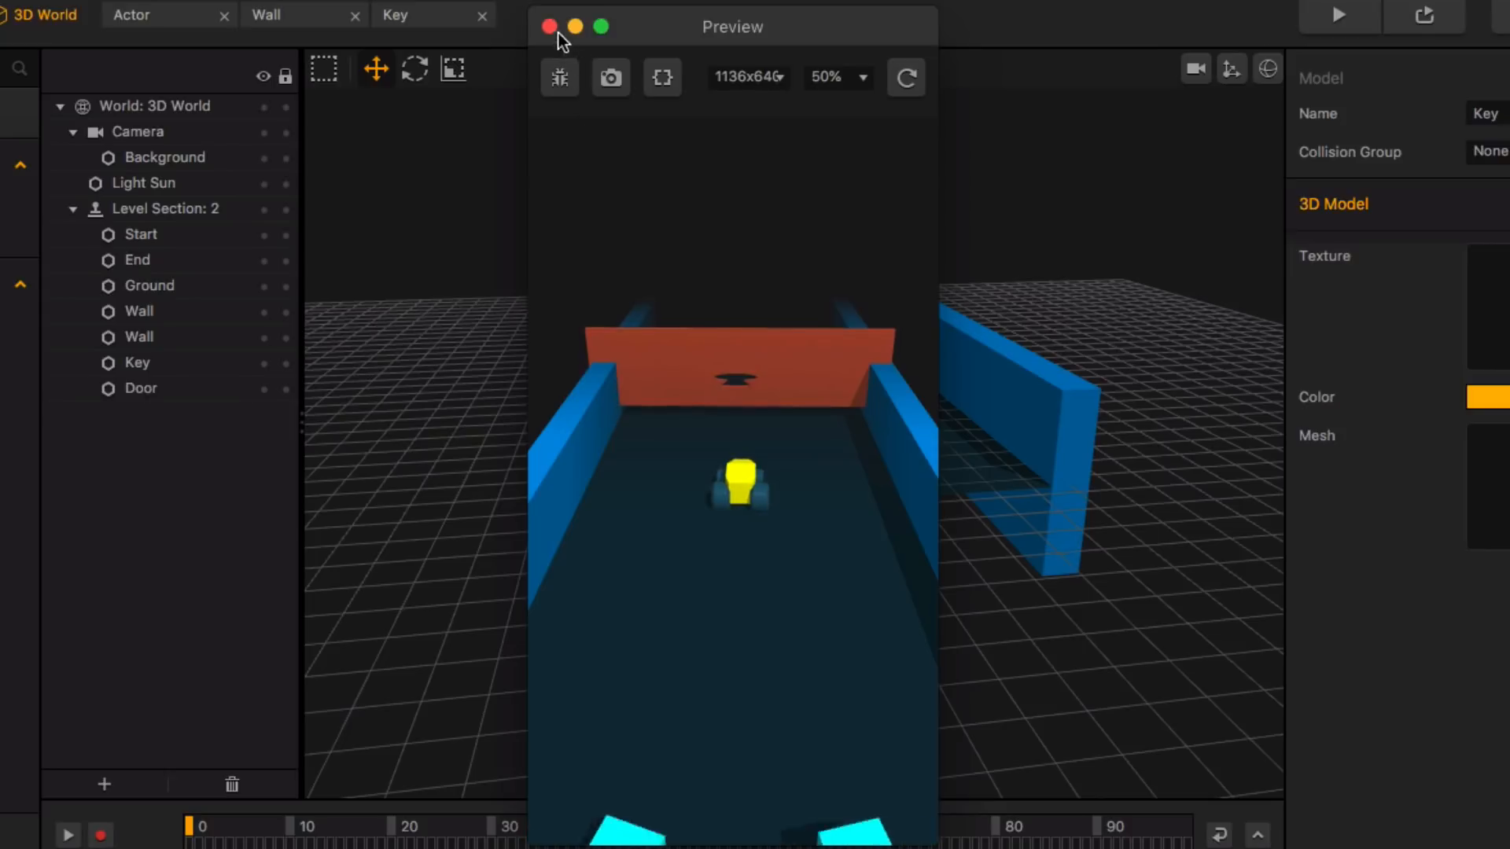
click(551, 27)
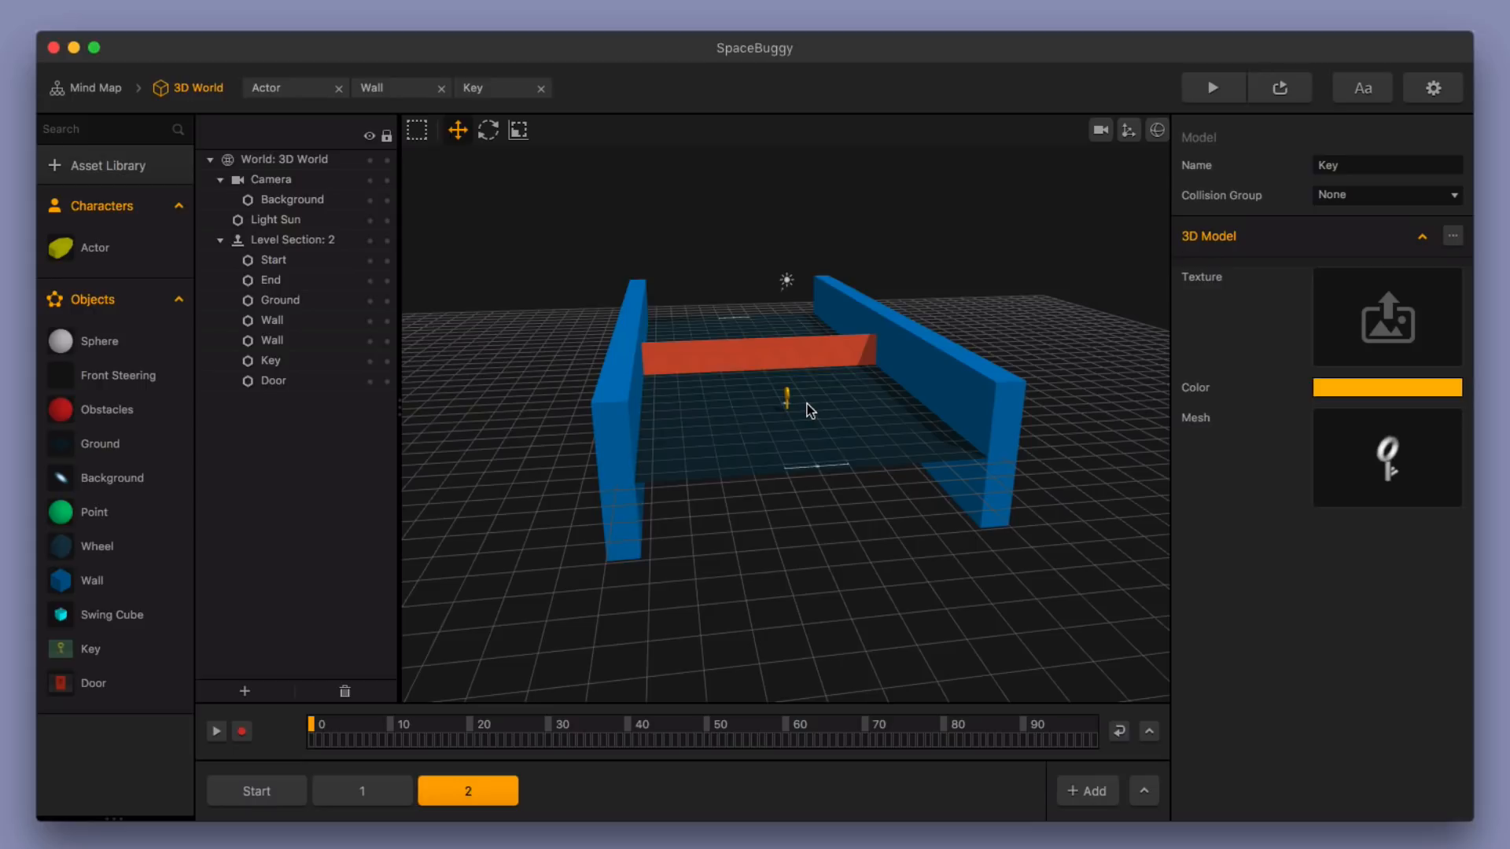
Disable physics on the Key's Start node and check its If Collide node settings.
click(484, 91)
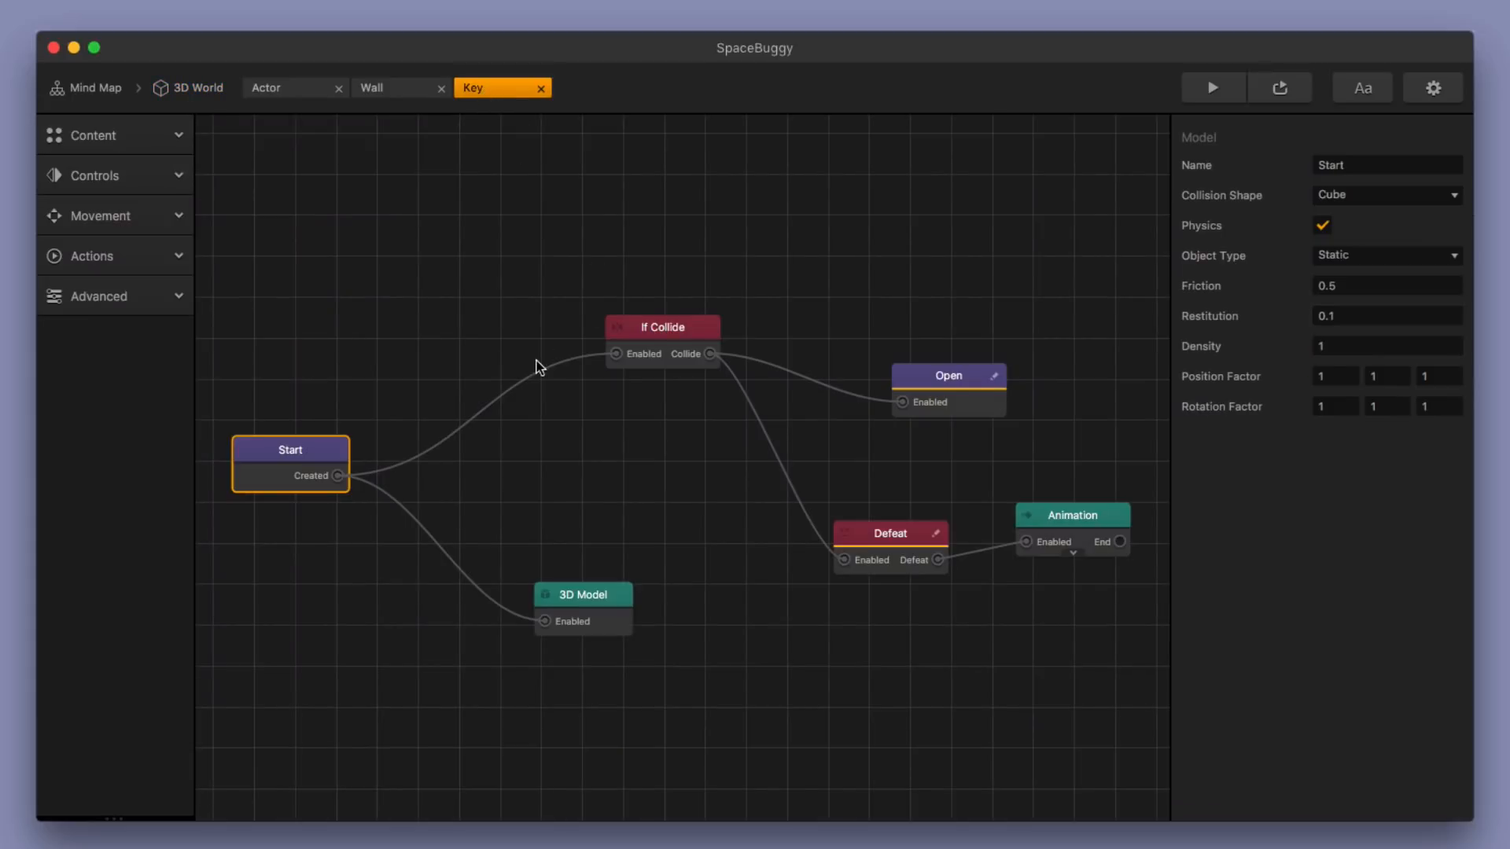
click(1323, 226)
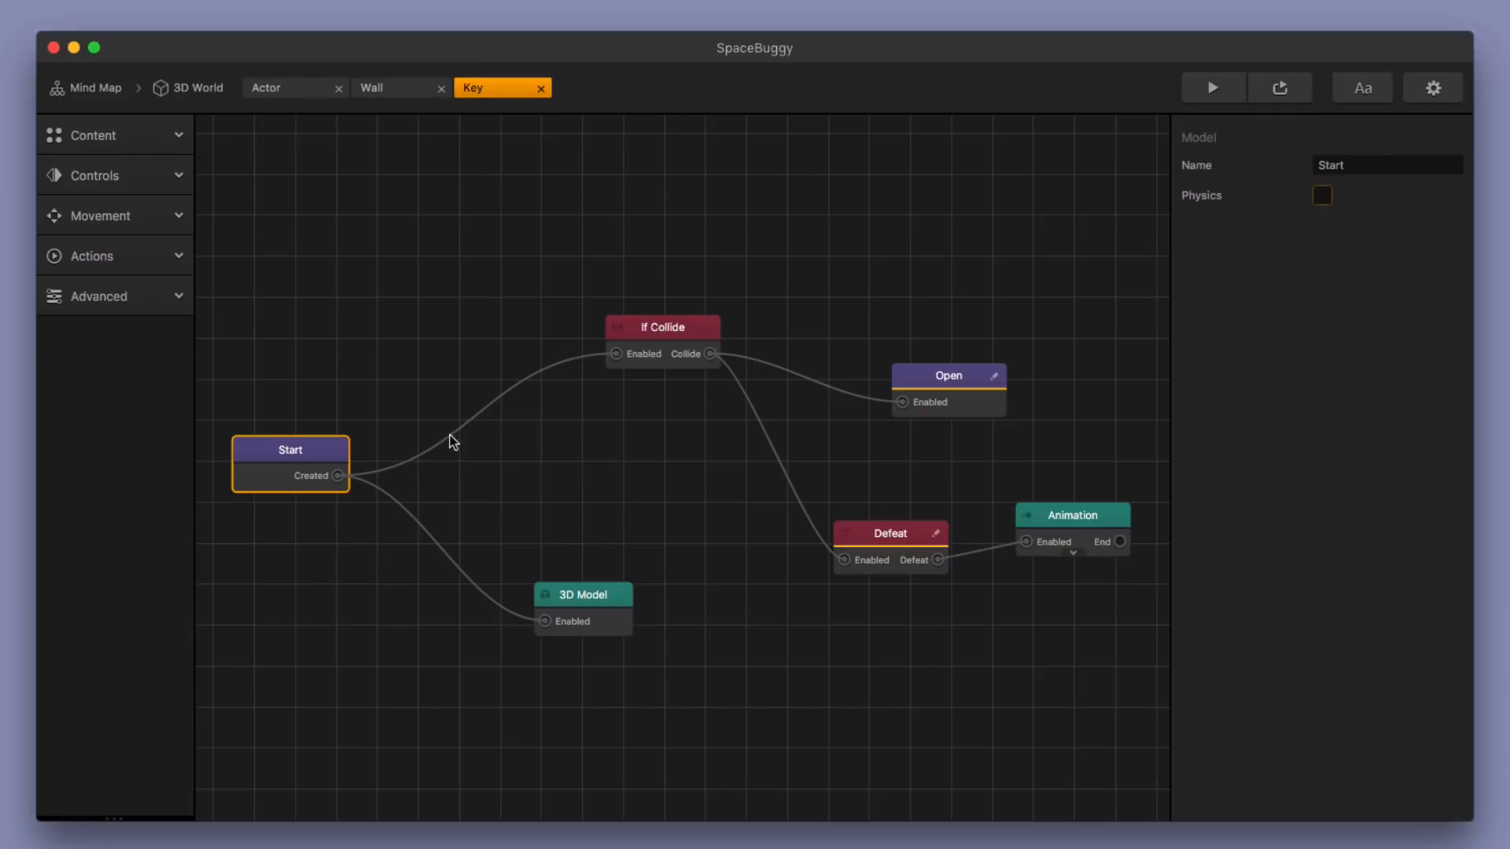
click(672, 325)
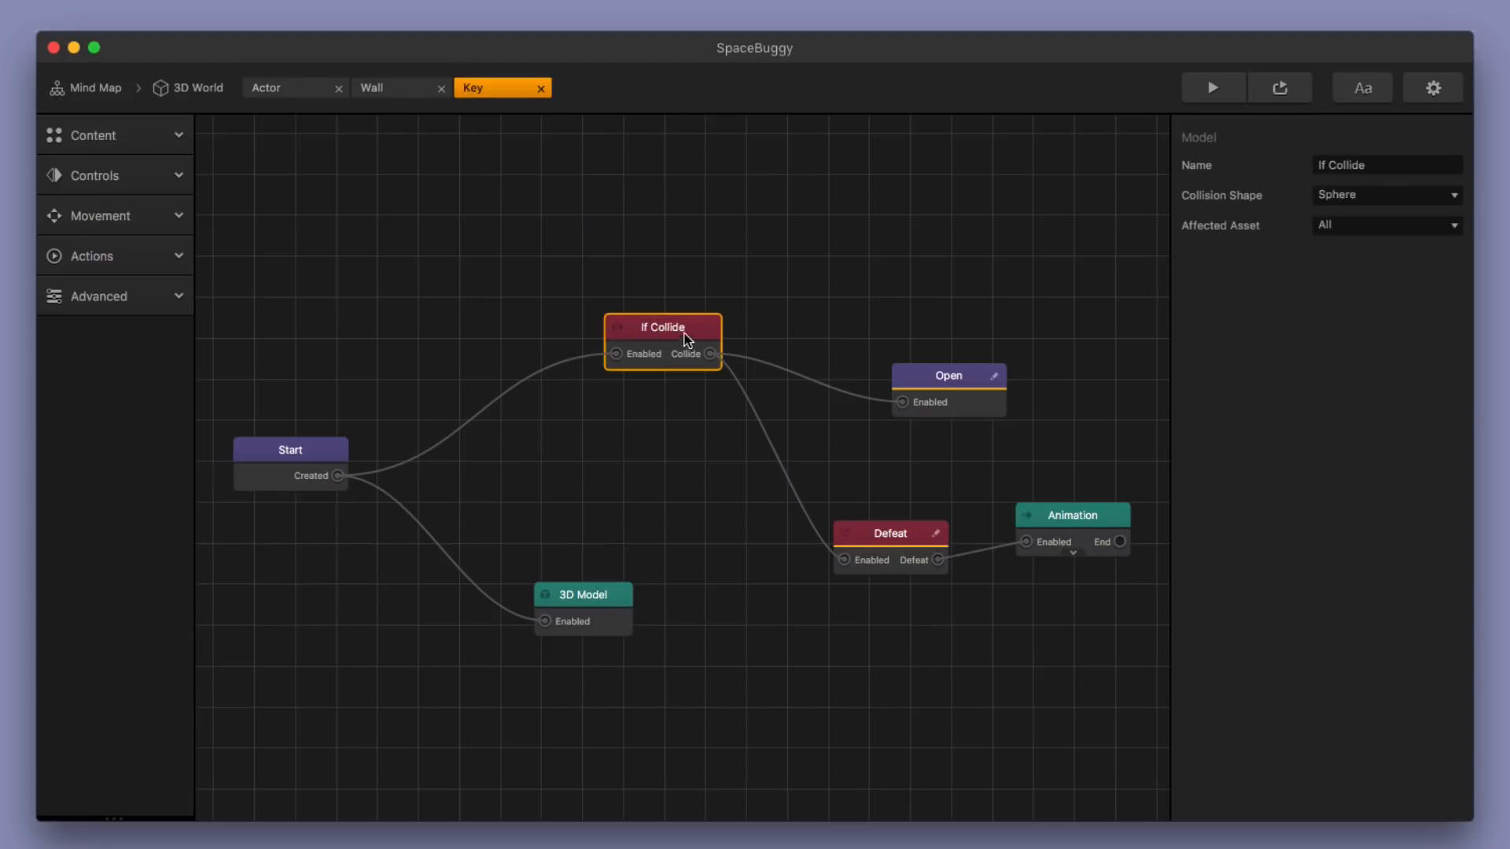
click(323, 458)
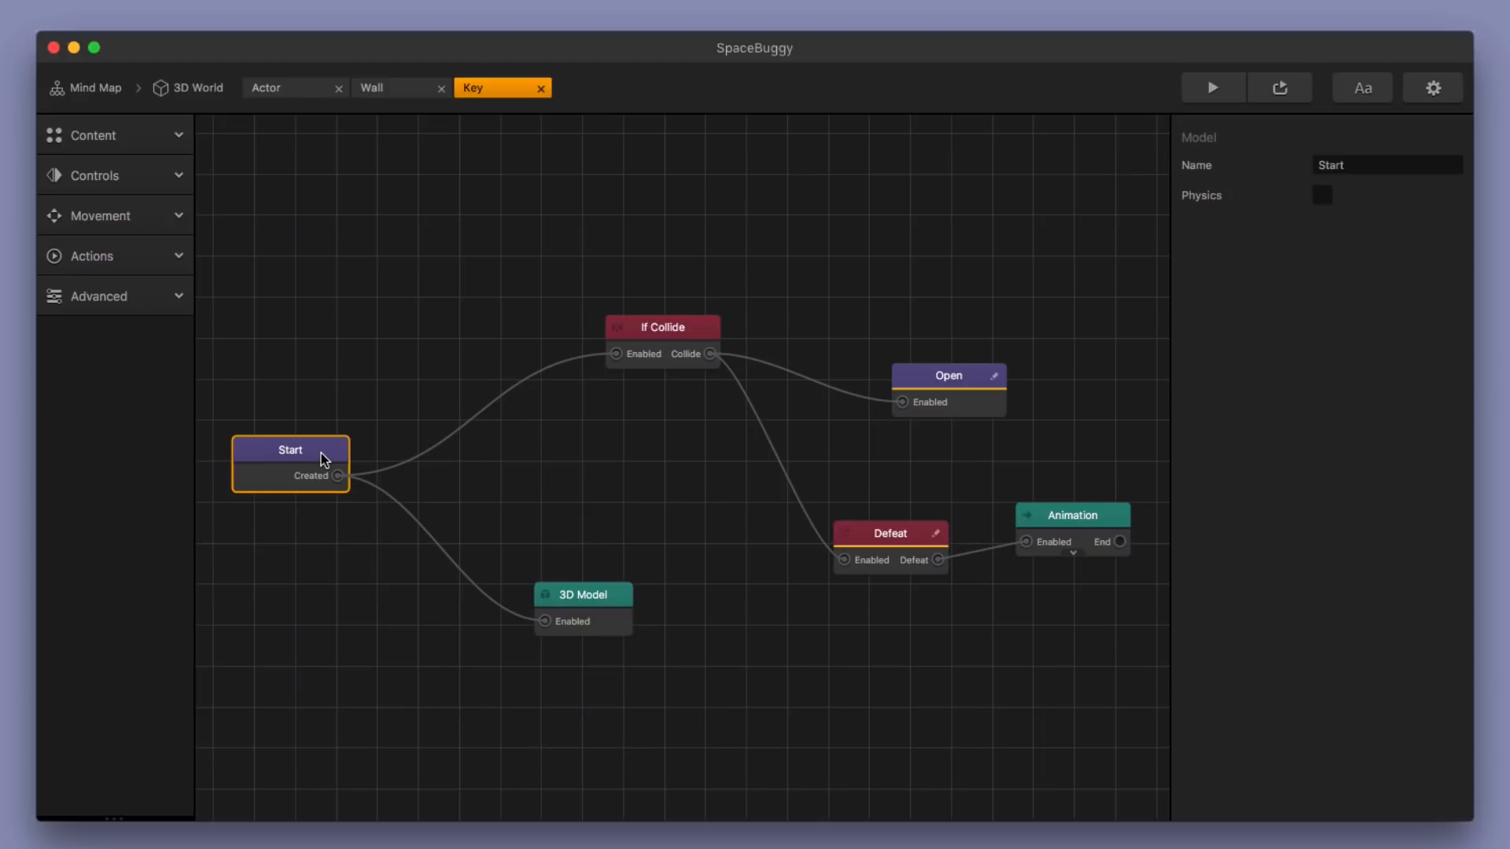
Return to the 3D World and preview the game to test picking up the key and reaching the door, closing the preview.
click(214, 89)
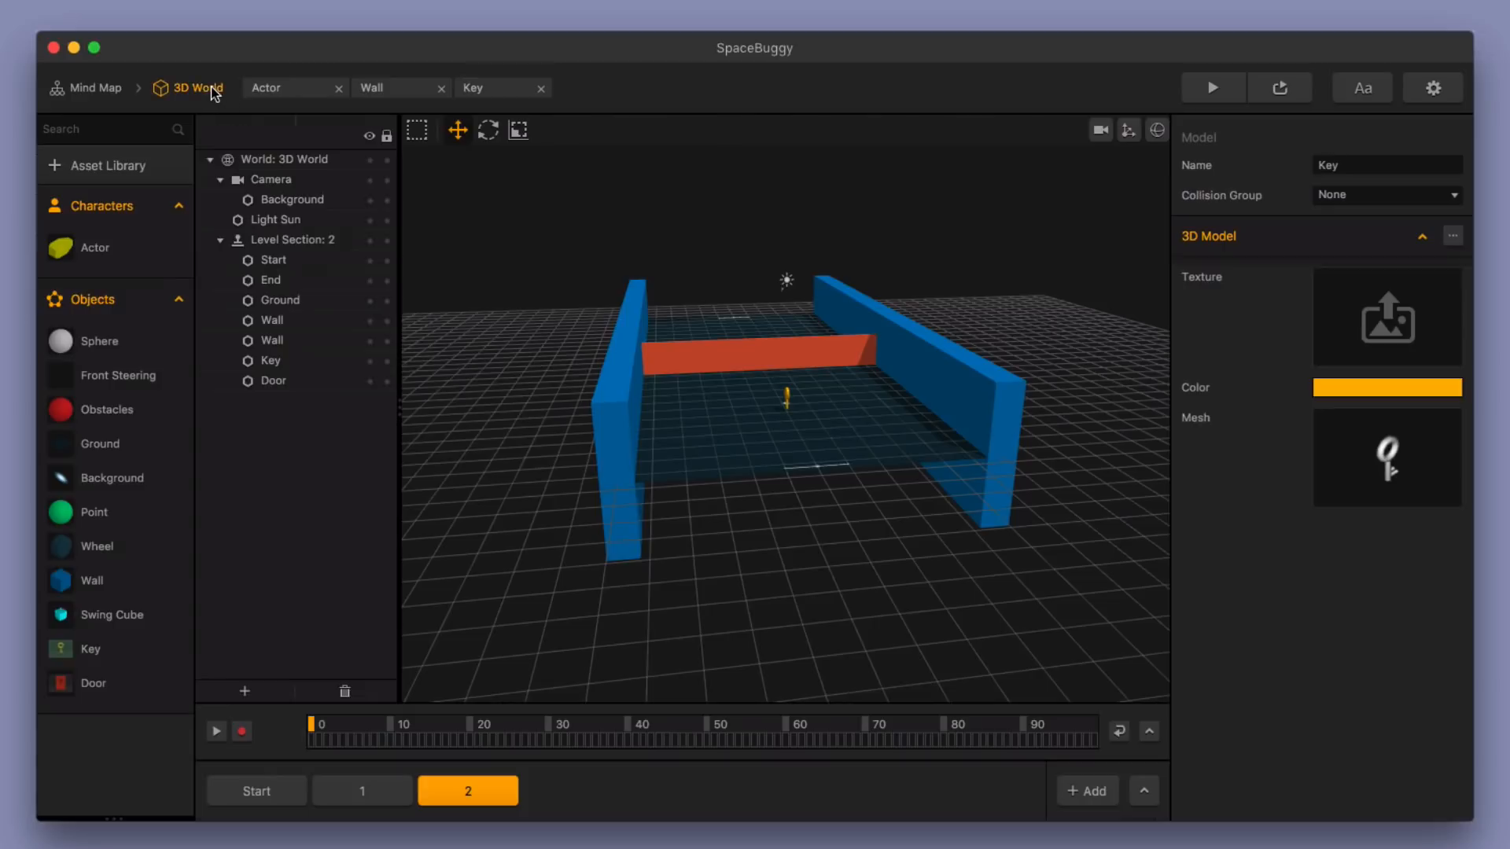
click(1209, 88)
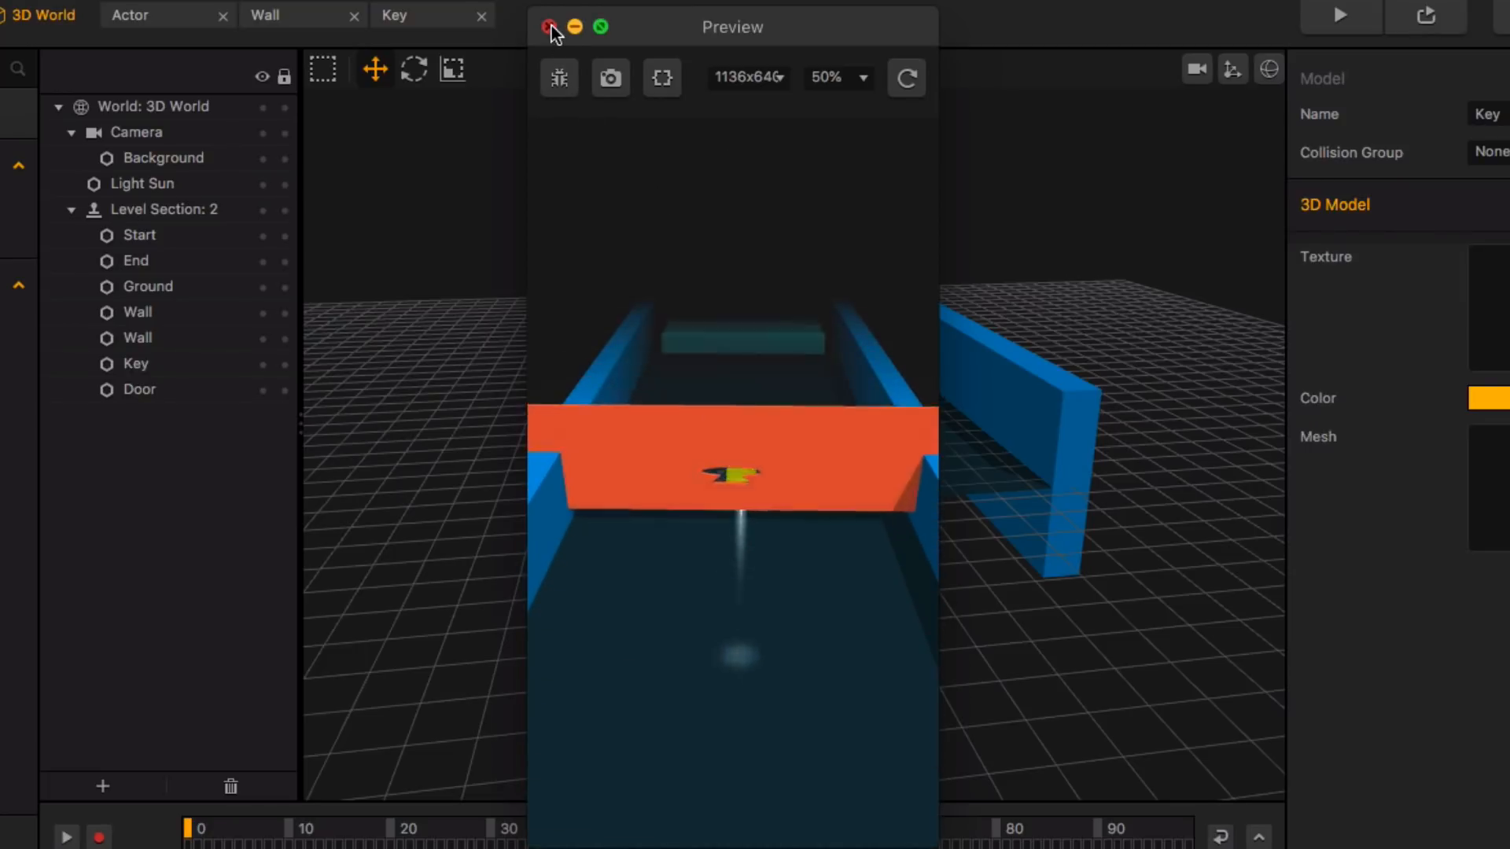
click(549, 26)
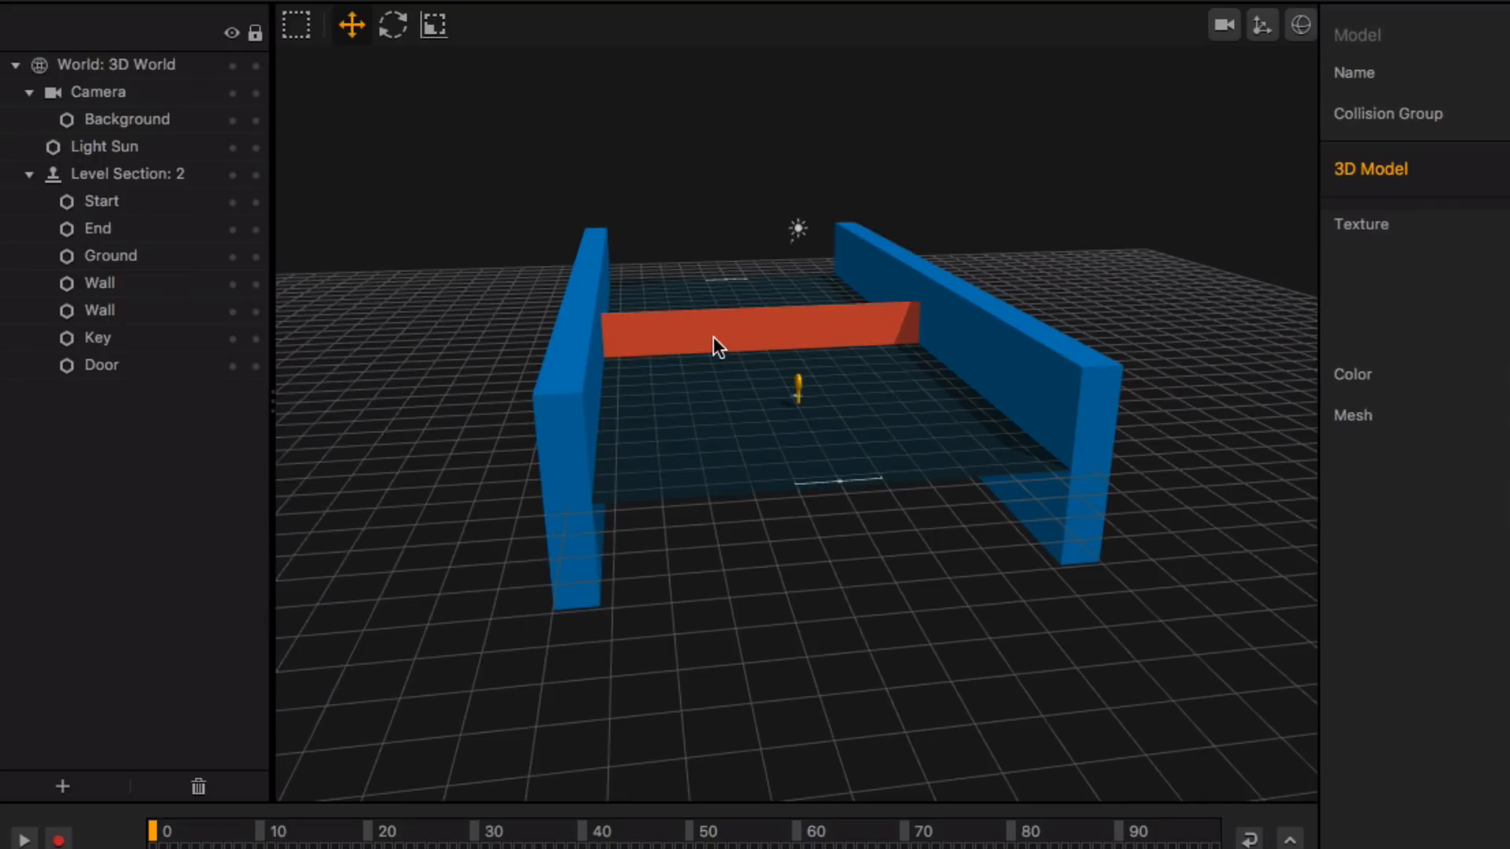
Move the door farther along the track to a Z position of about -19.75, and choose a collision group for the Door asset.
click(725, 360)
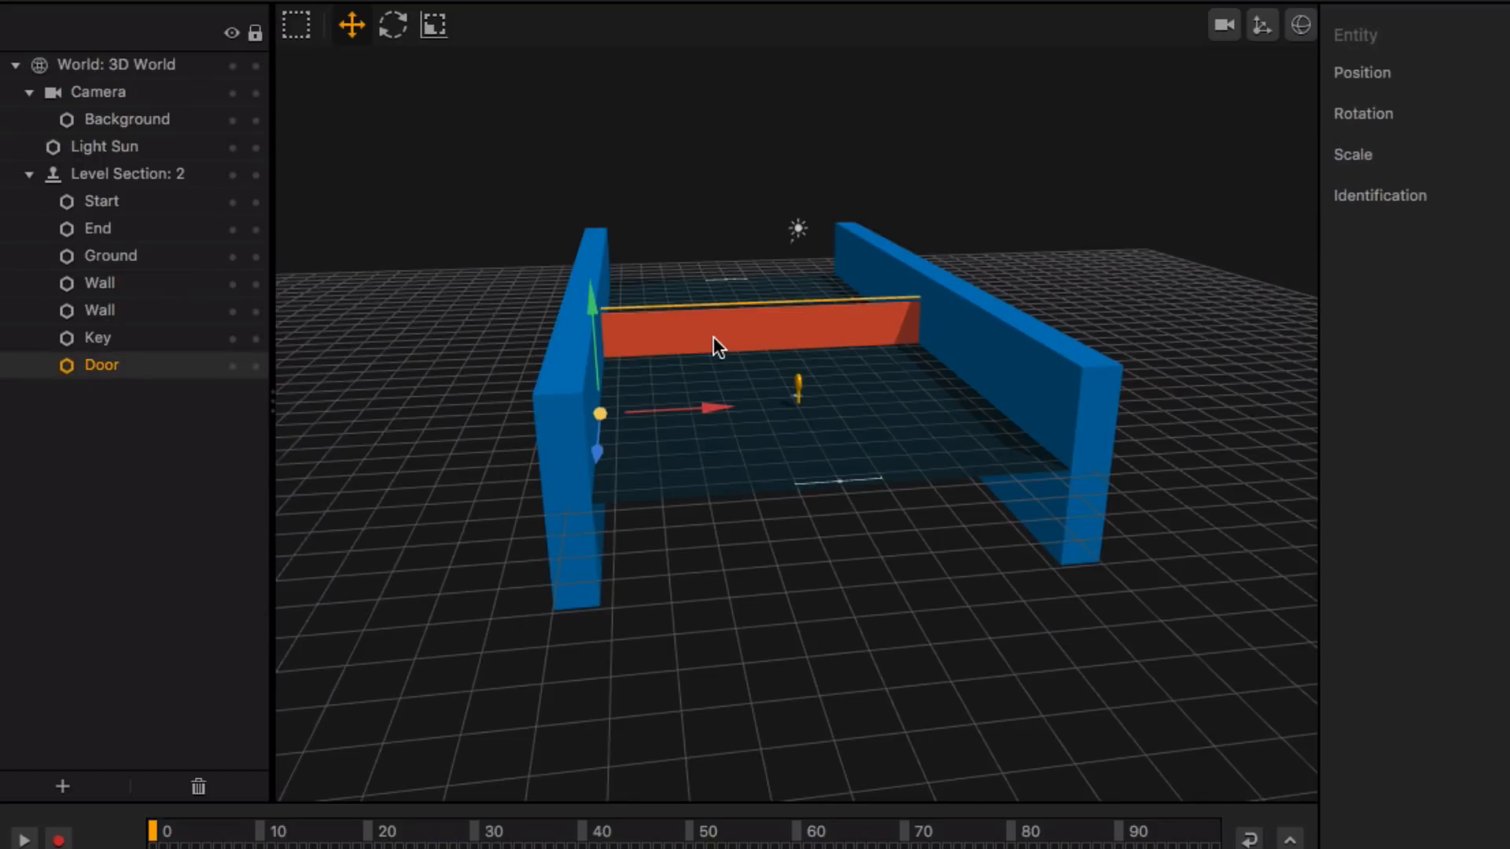
drag(596, 450, 587, 415)
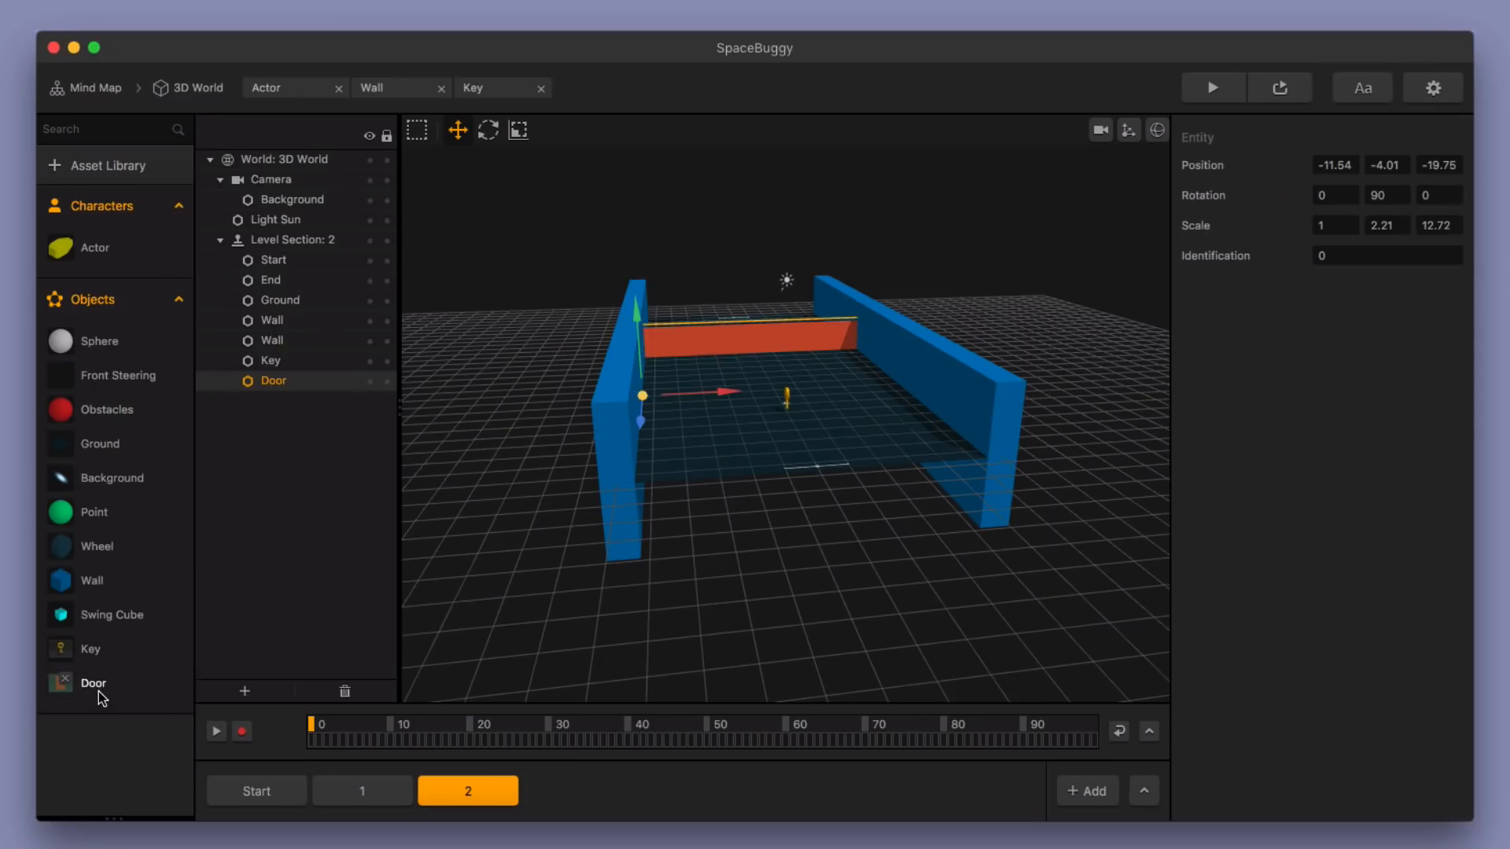
click(95, 684)
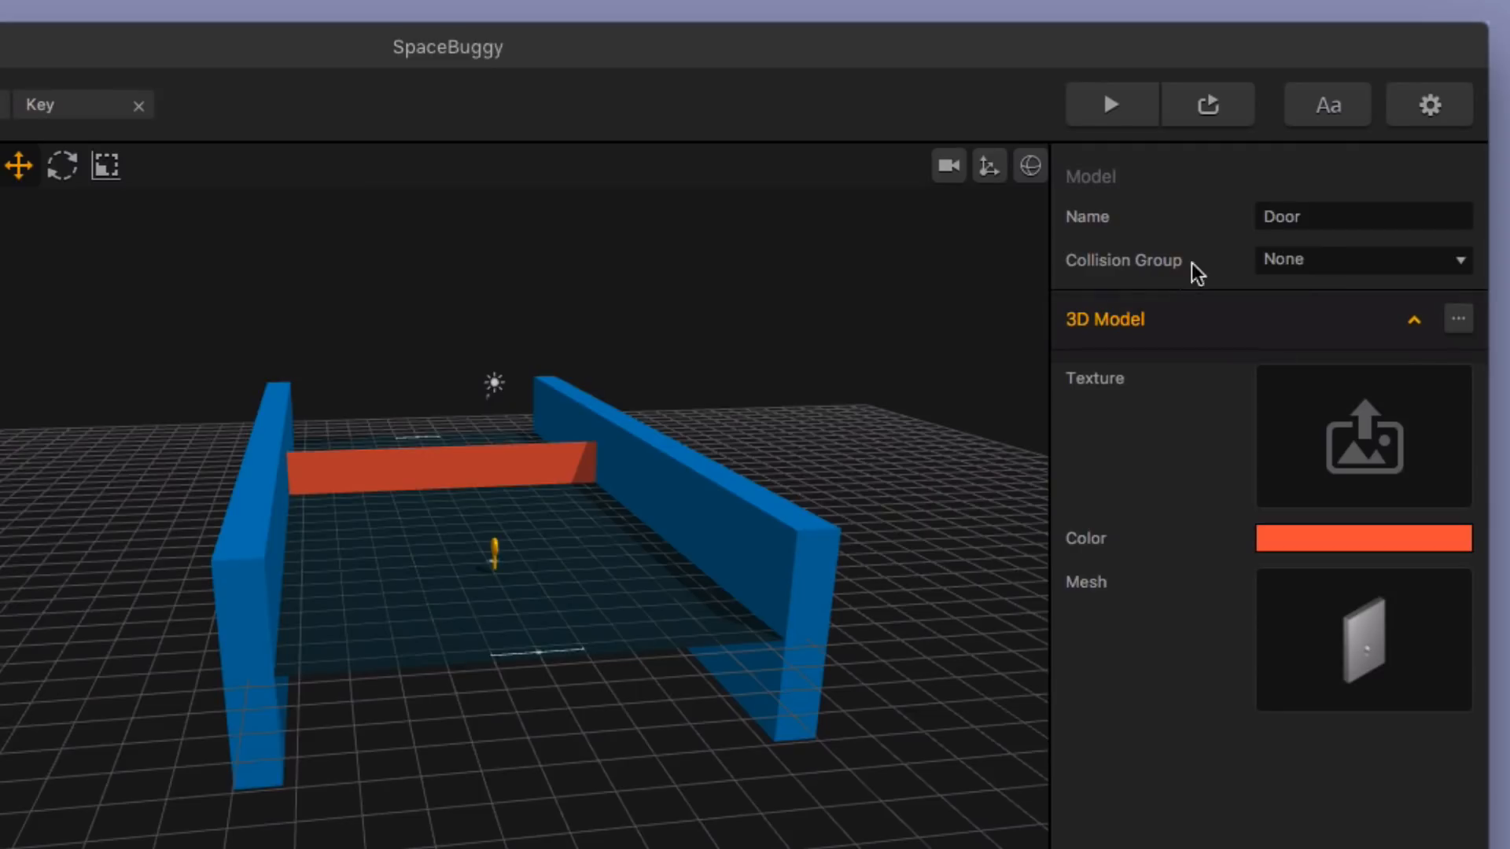
click(1332, 196)
click(1337, 322)
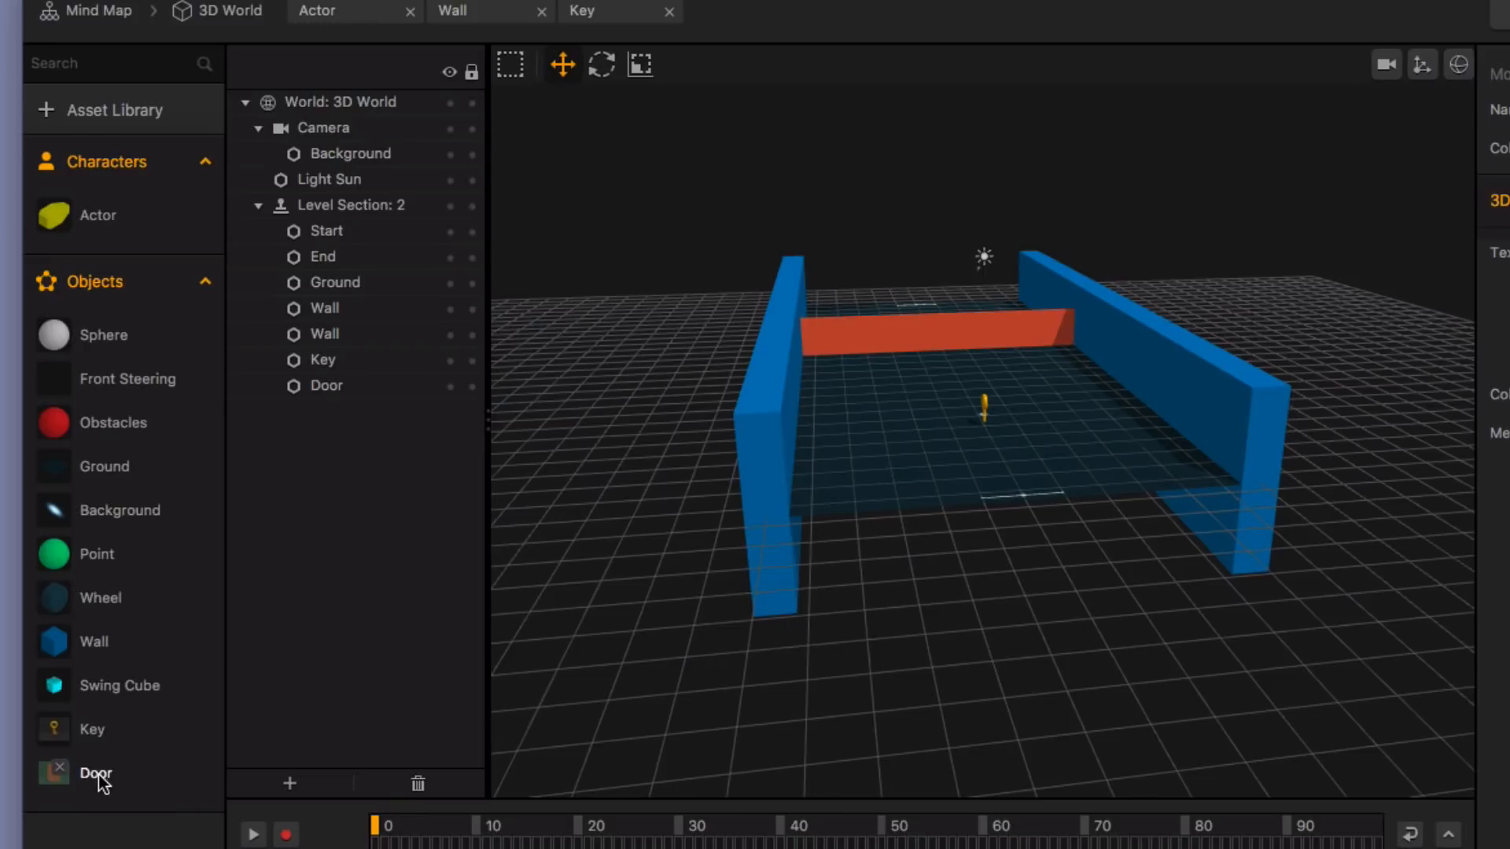
Open the Door asset's node map and enable physics with the Static object type on its Start node.
double_click(98, 775)
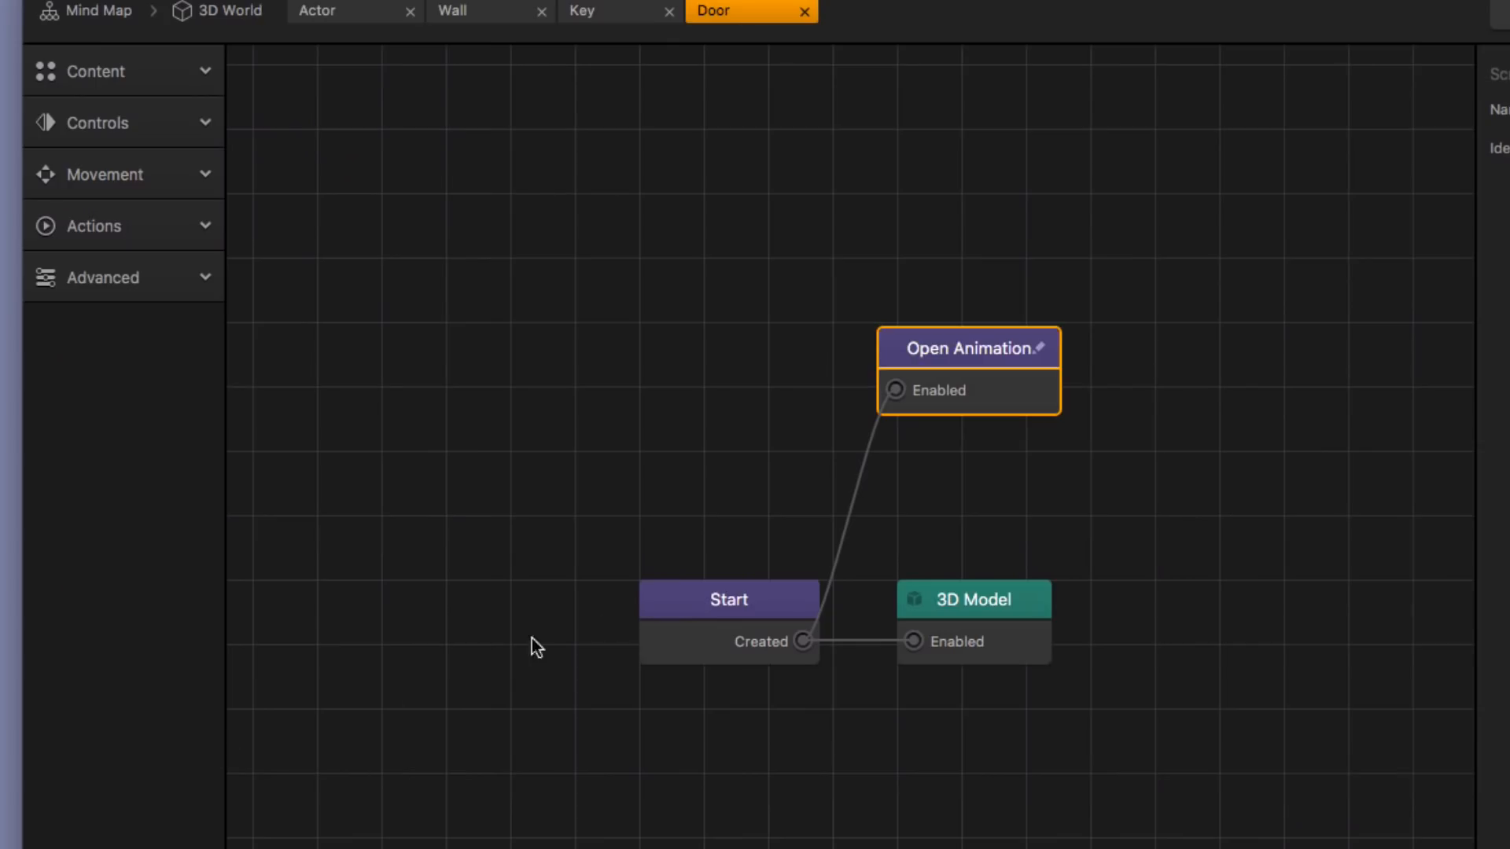
click(729, 599)
click(1284, 239)
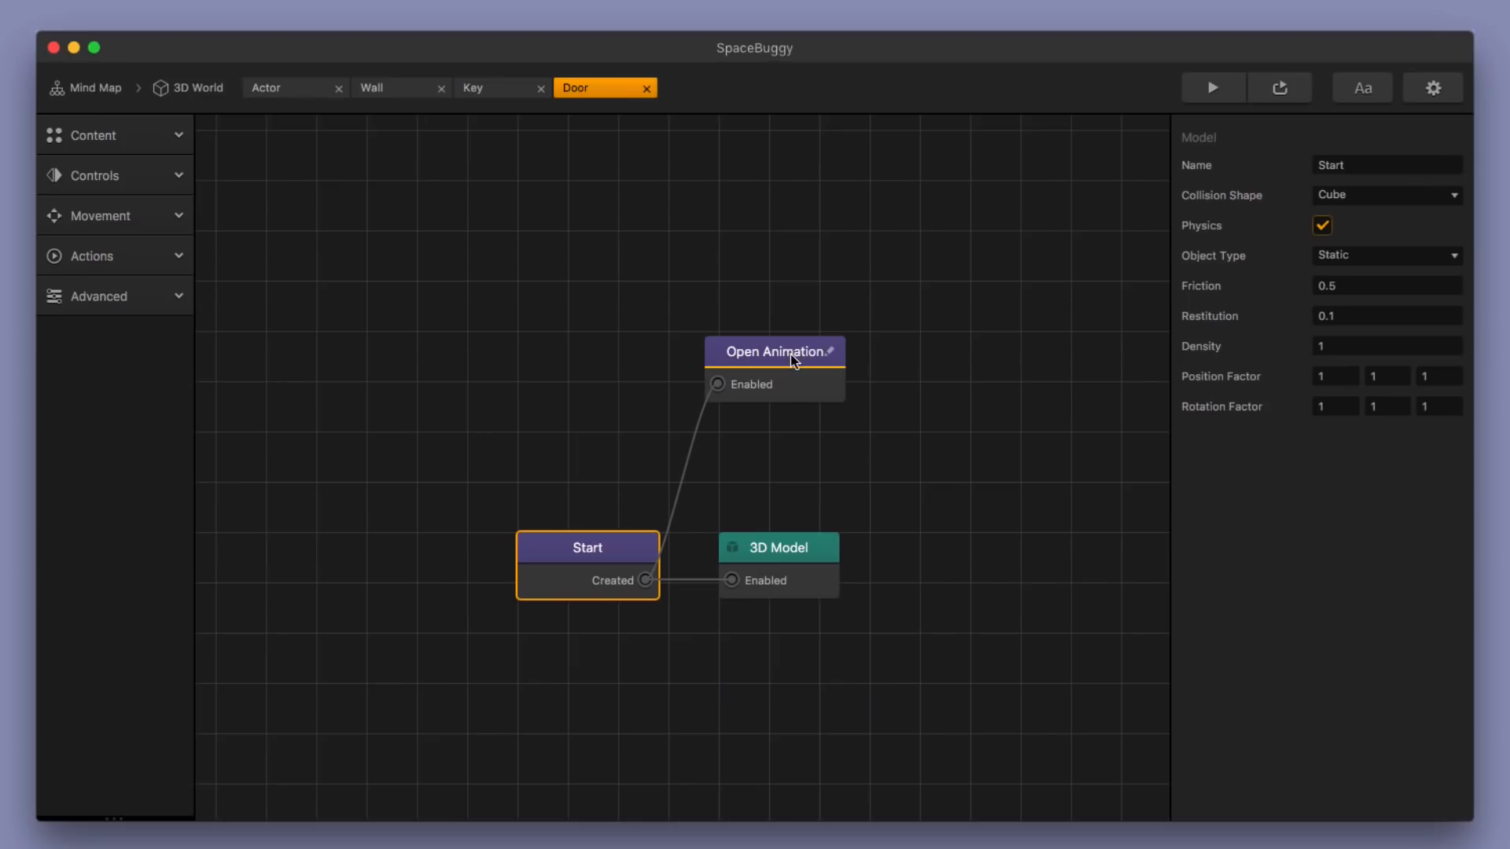
Edit the y calculation in the door's Open Animation script to use (_pos.y-5), and run the game preview before closing it.
click(578, 456)
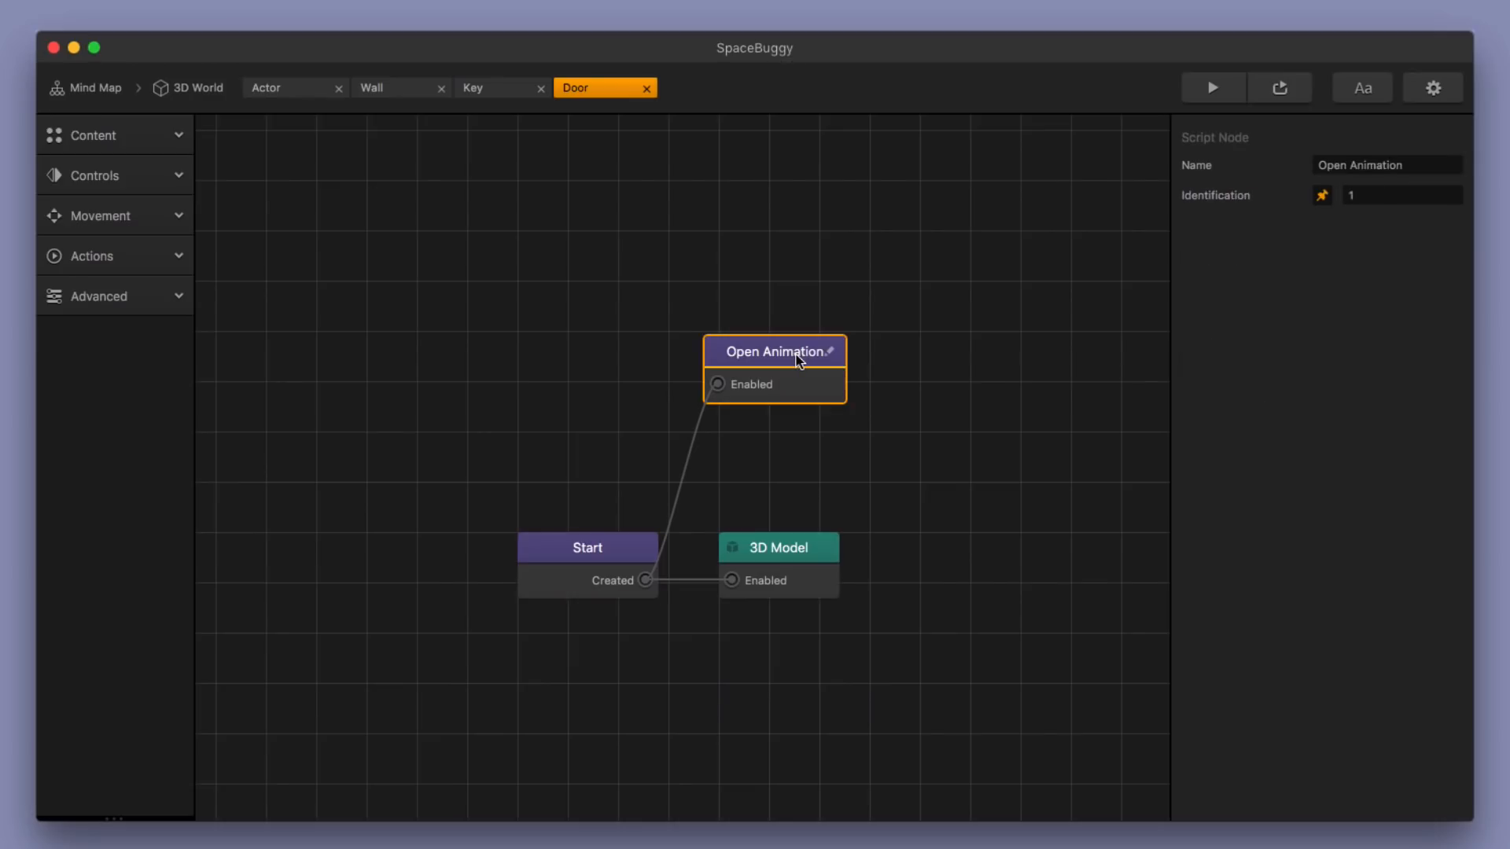
double_click(798, 352)
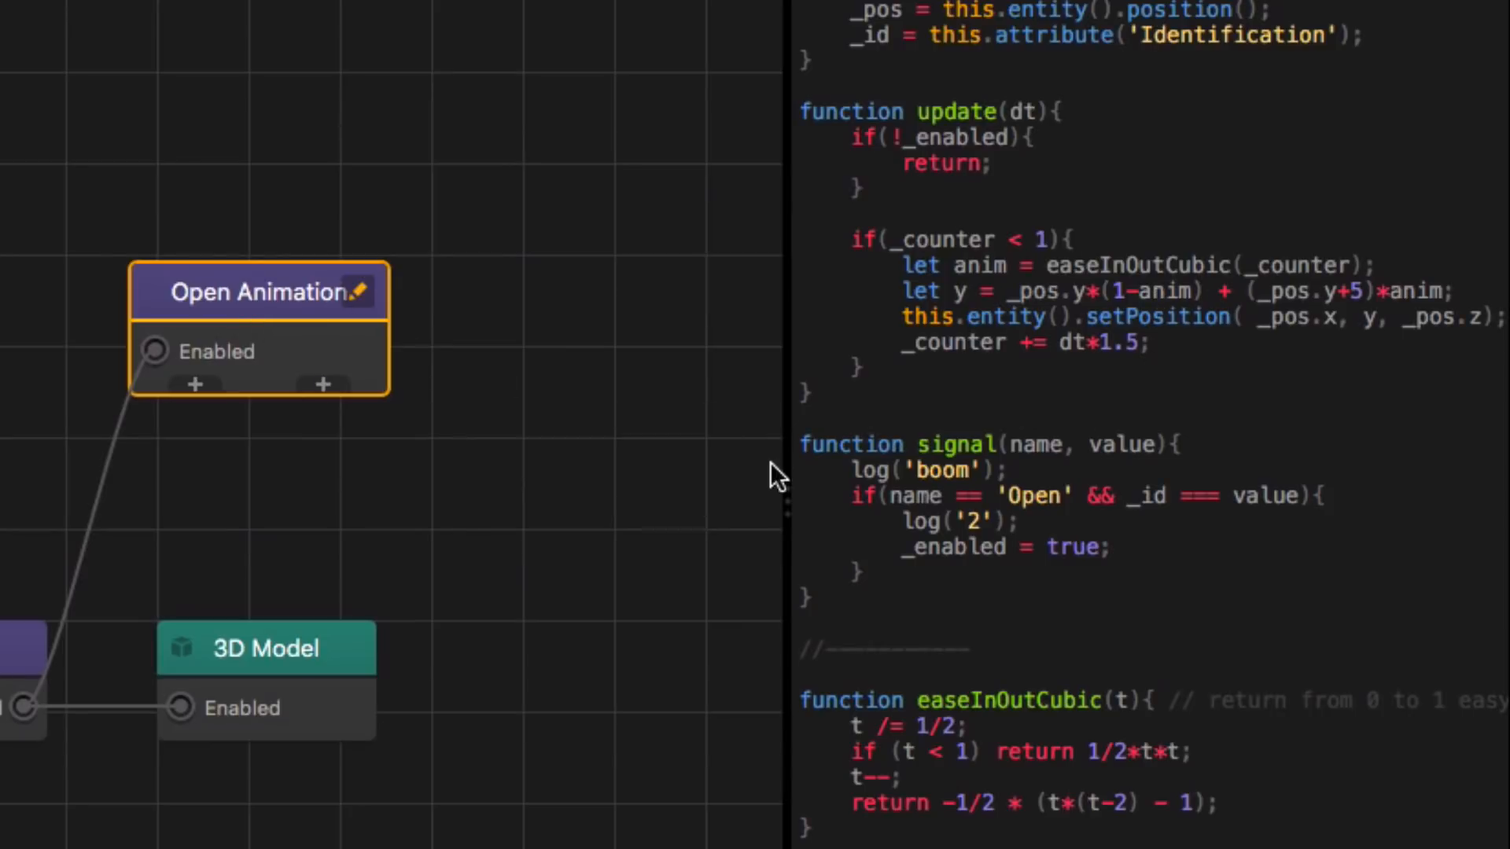
drag(783, 494, 723, 496)
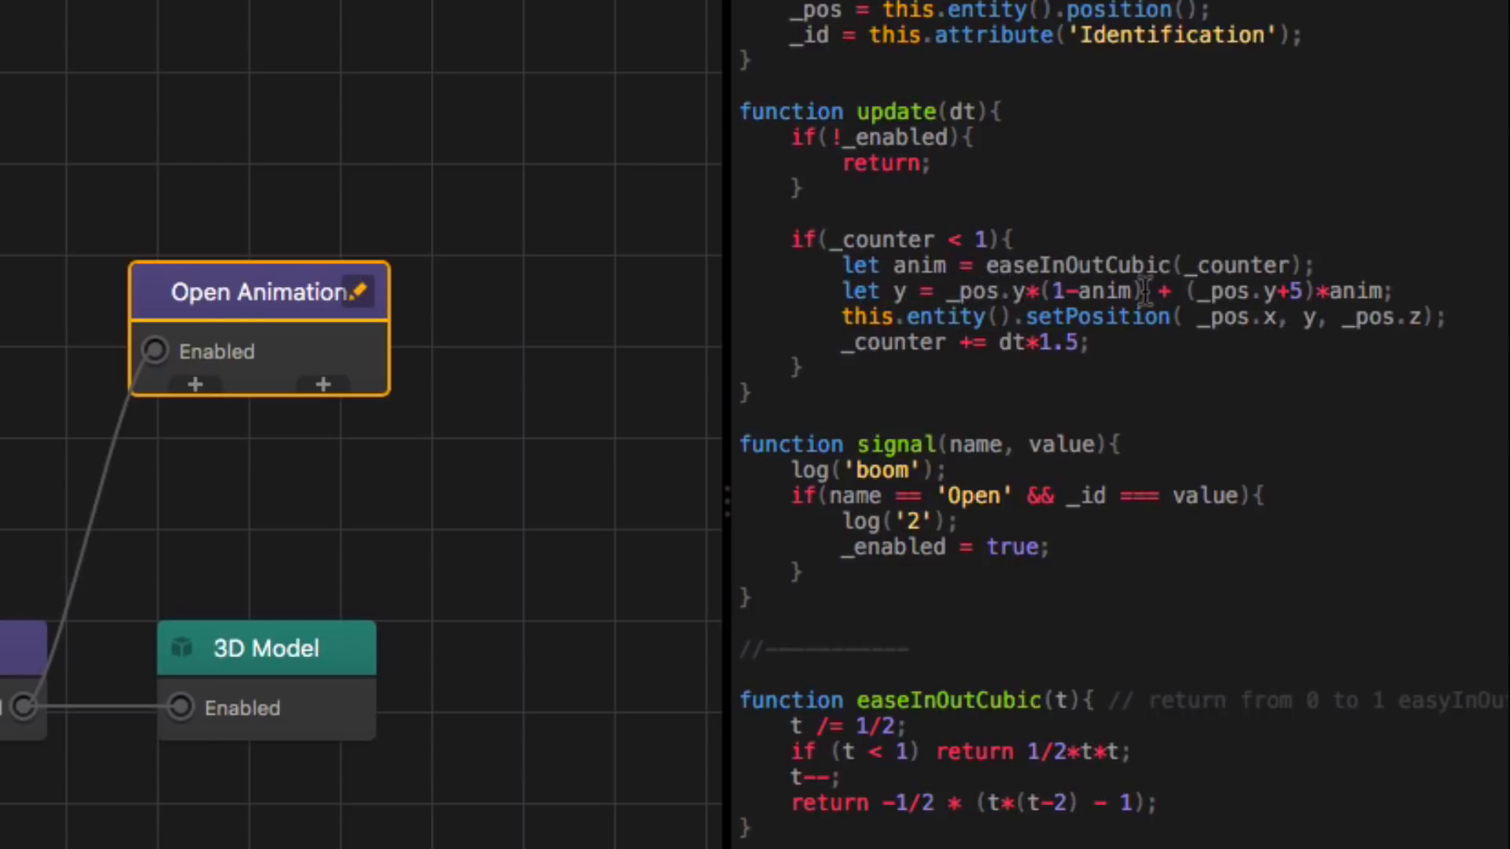
click(1290, 289)
key(BackSpace)
text(-)
click(1451, 271)
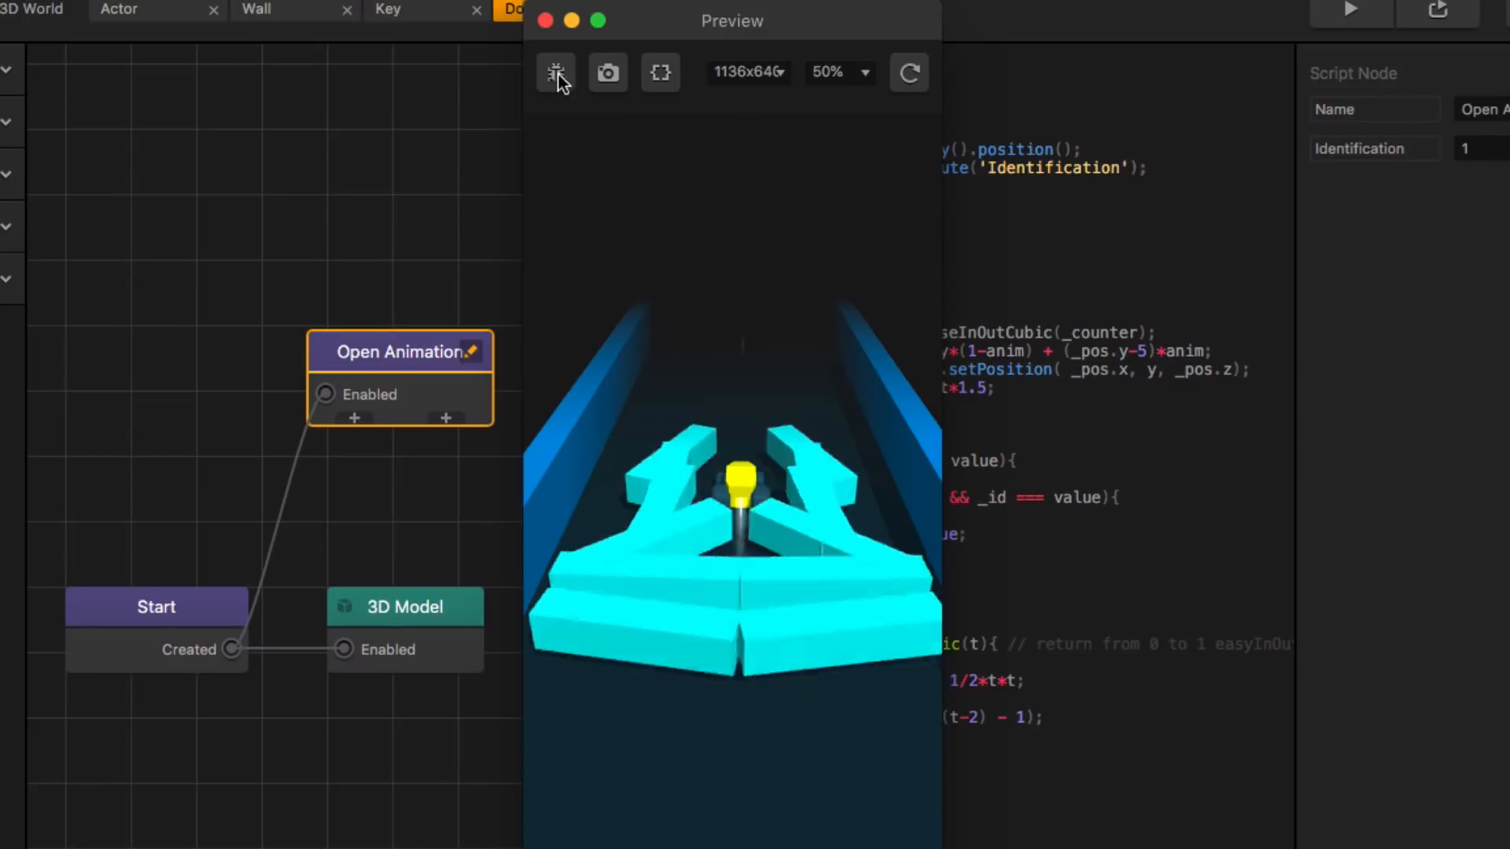
click(545, 21)
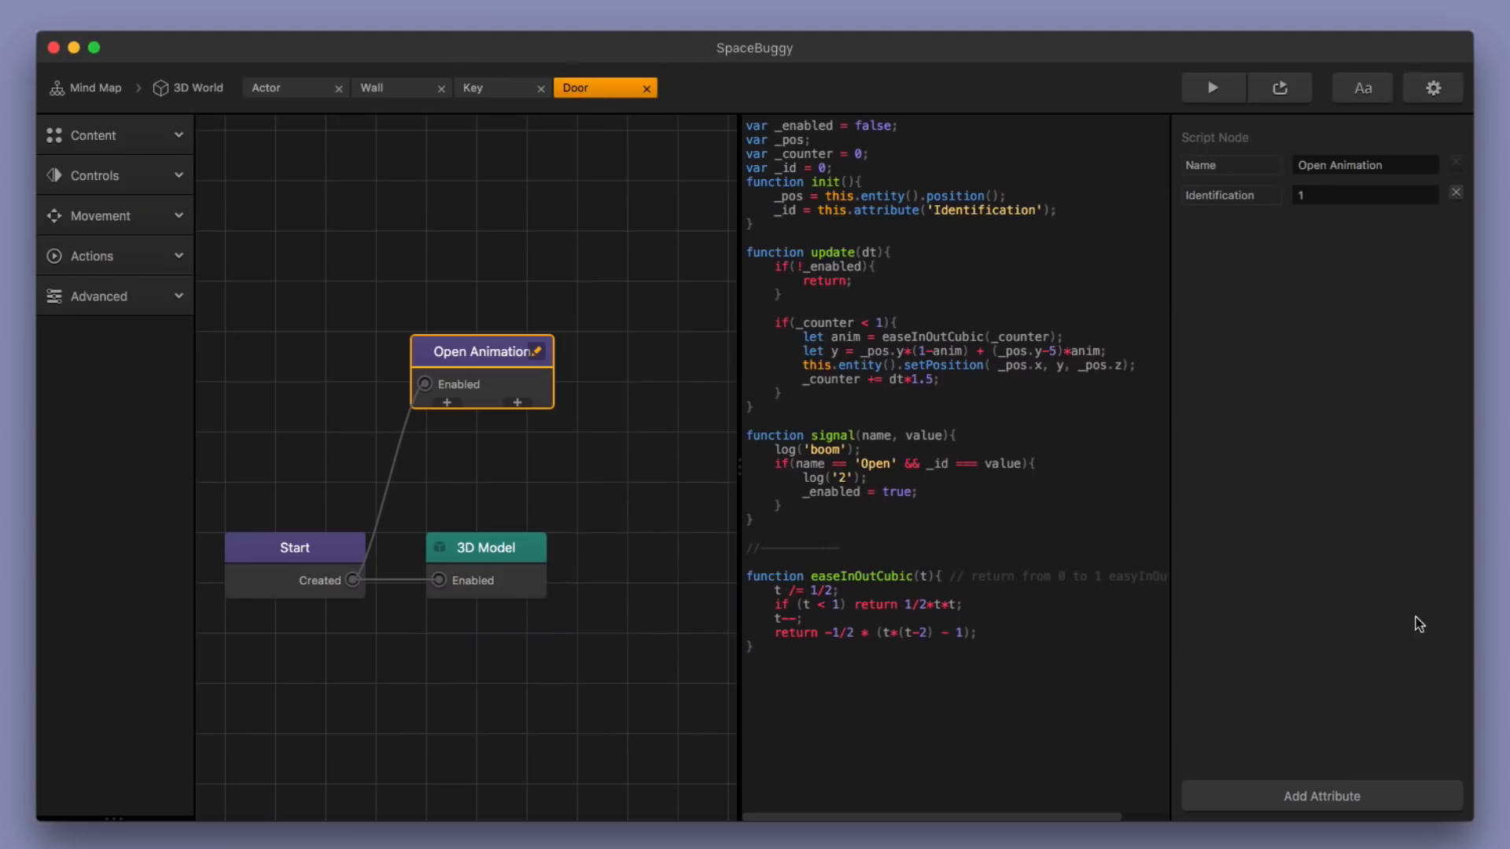